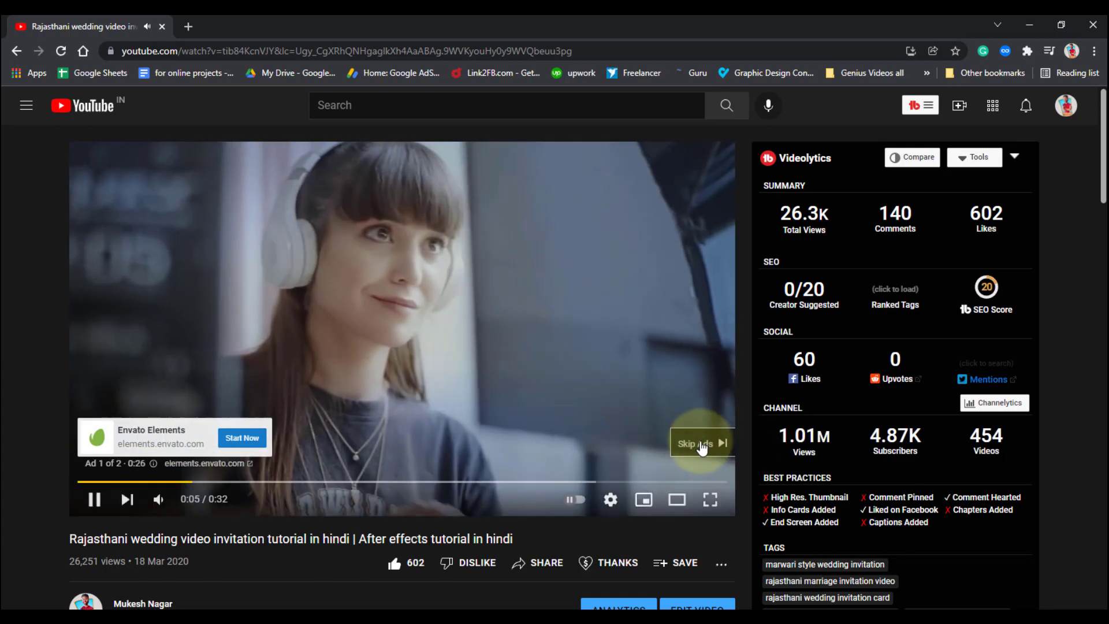
Play the opening of the Rajasthani wedding invitation video muted from the start and pause it at 0:25
left_click(702, 445)
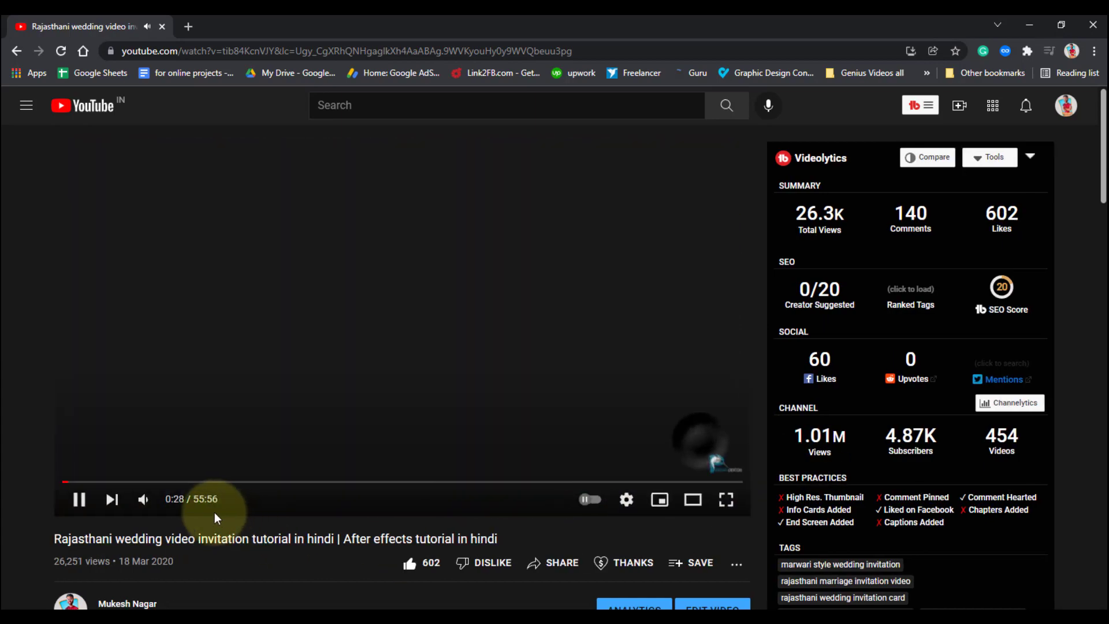
left_click(144, 498)
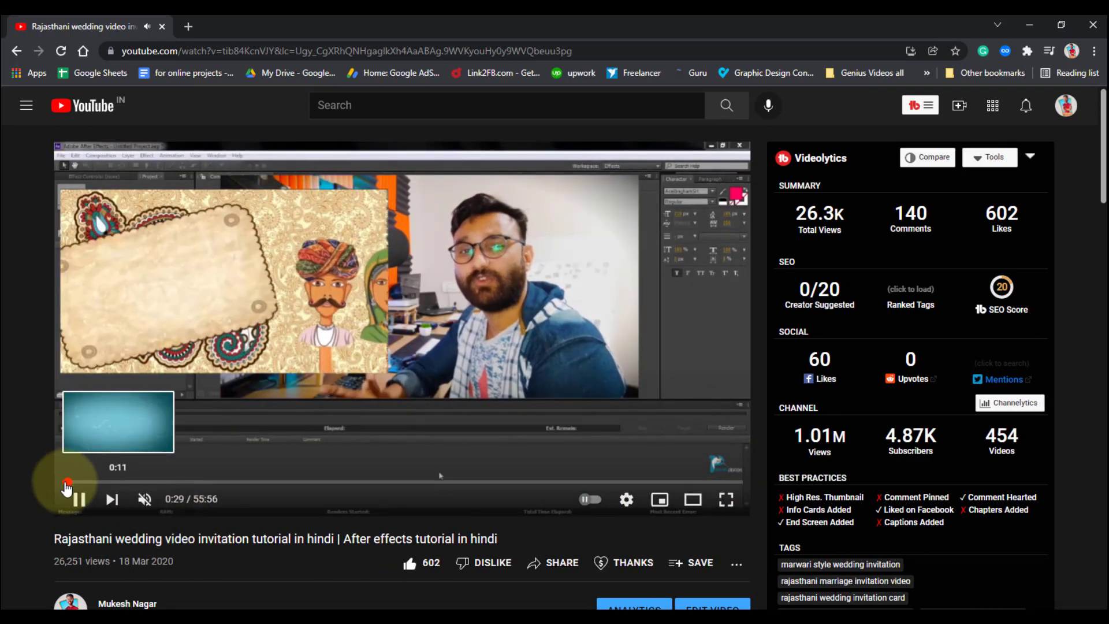
left_click(61, 481)
left_click(77, 498)
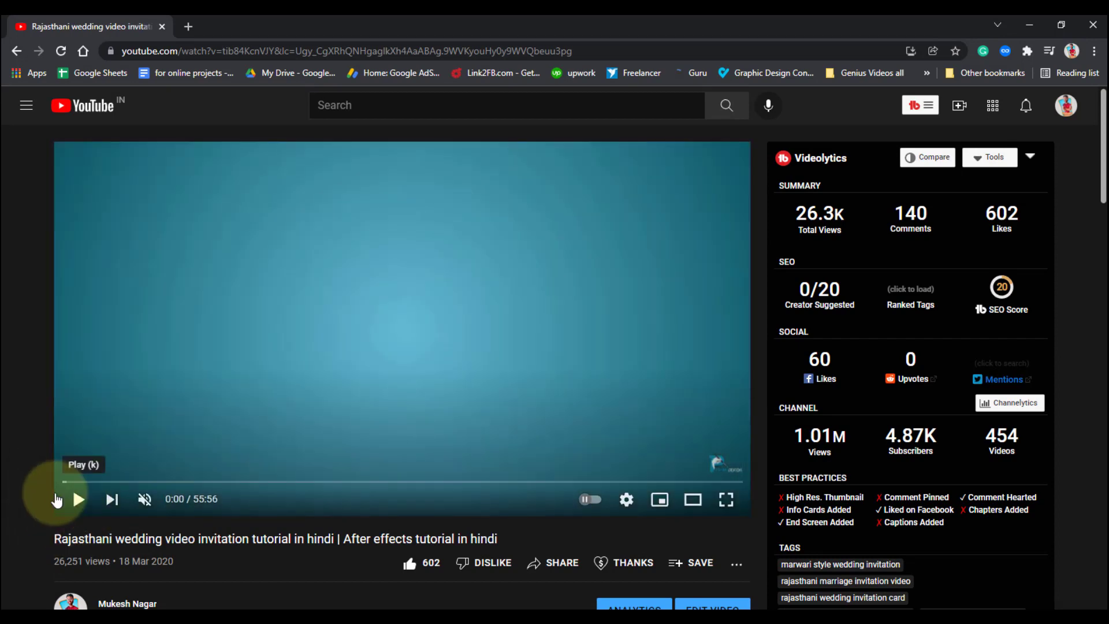
left_click(75, 497)
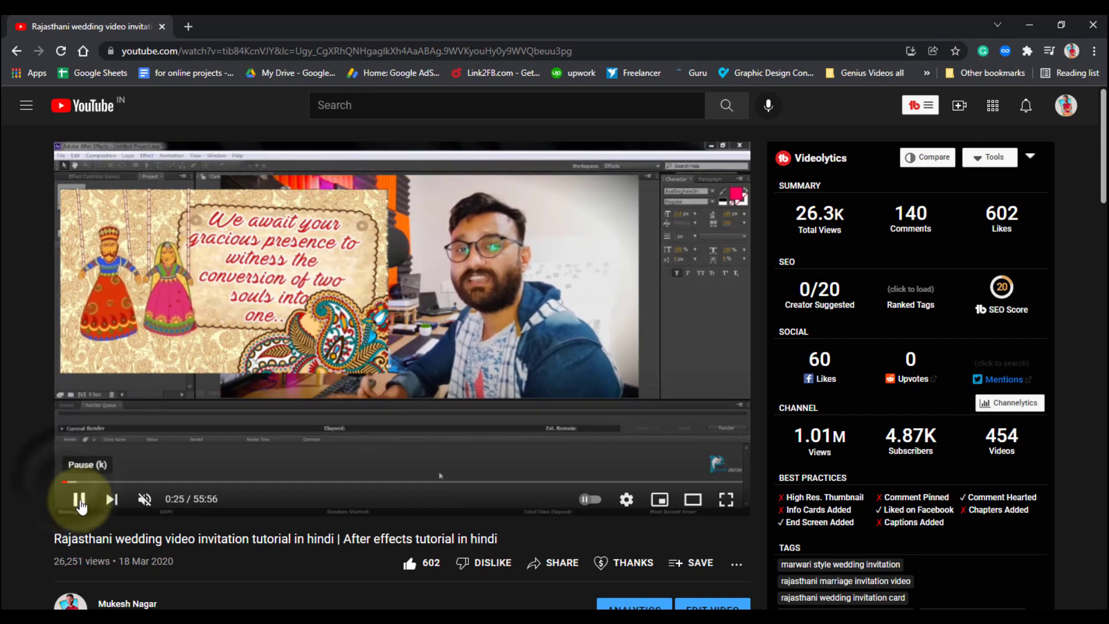
left_click(80, 499)
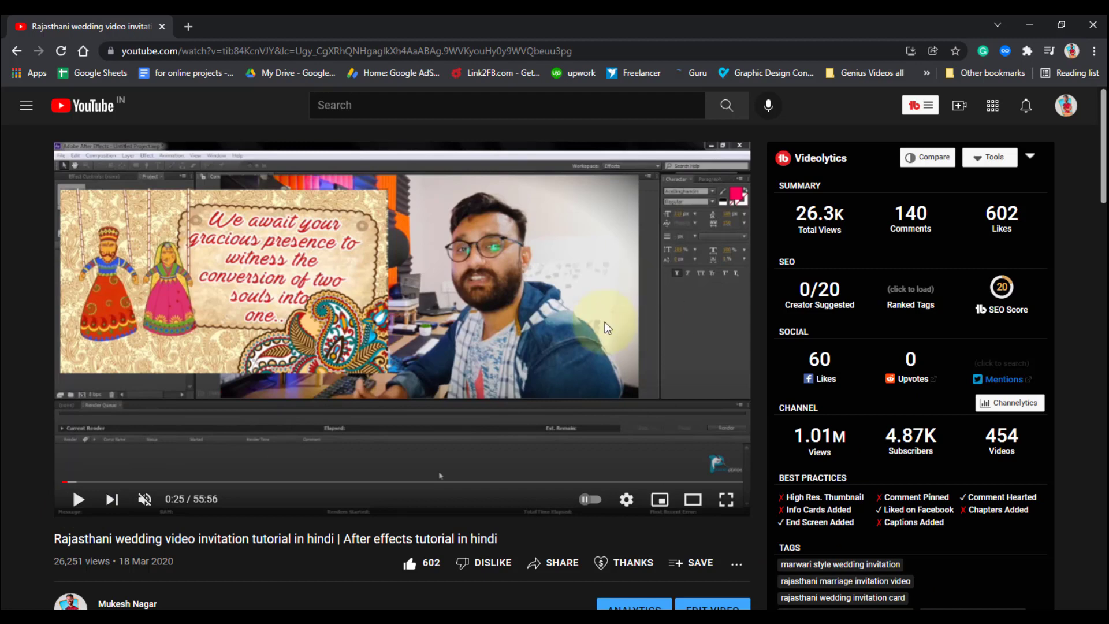
Switch to After Effects and preview the imported background, flower and namaste hand images as footage
left_click(596, 622)
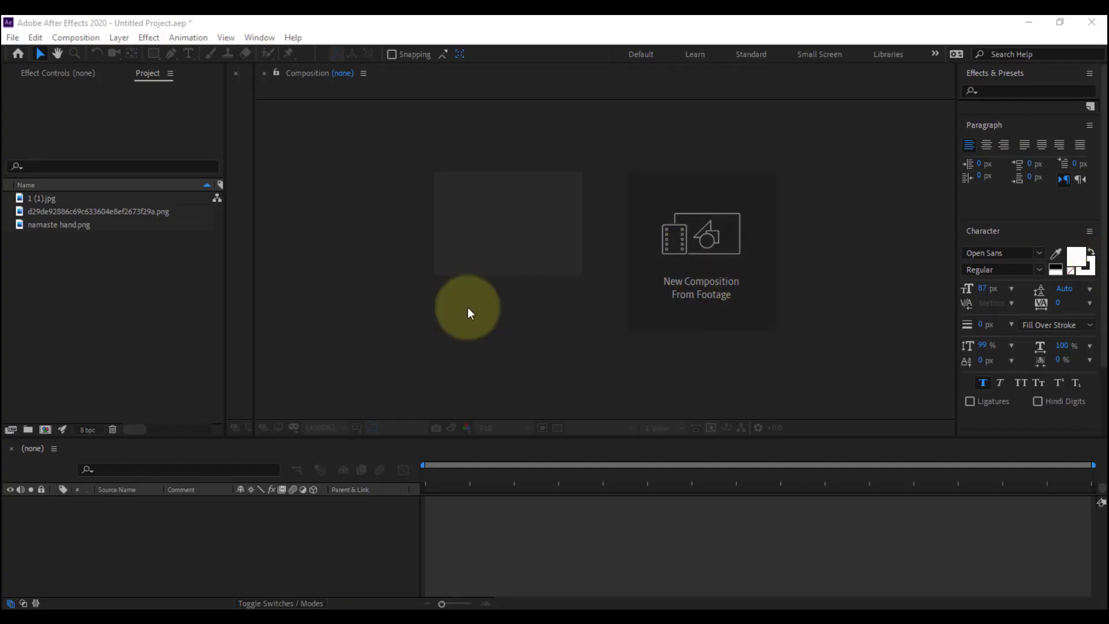
left_click(69, 198)
double_click(49, 198)
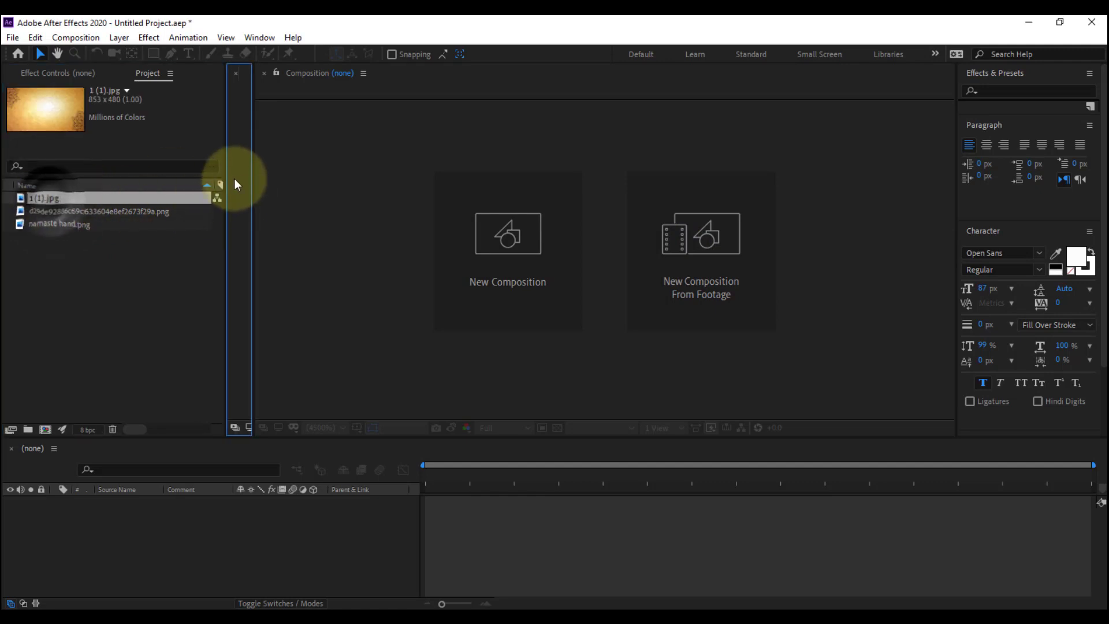
left_click_drag(259, 169, 395, 196)
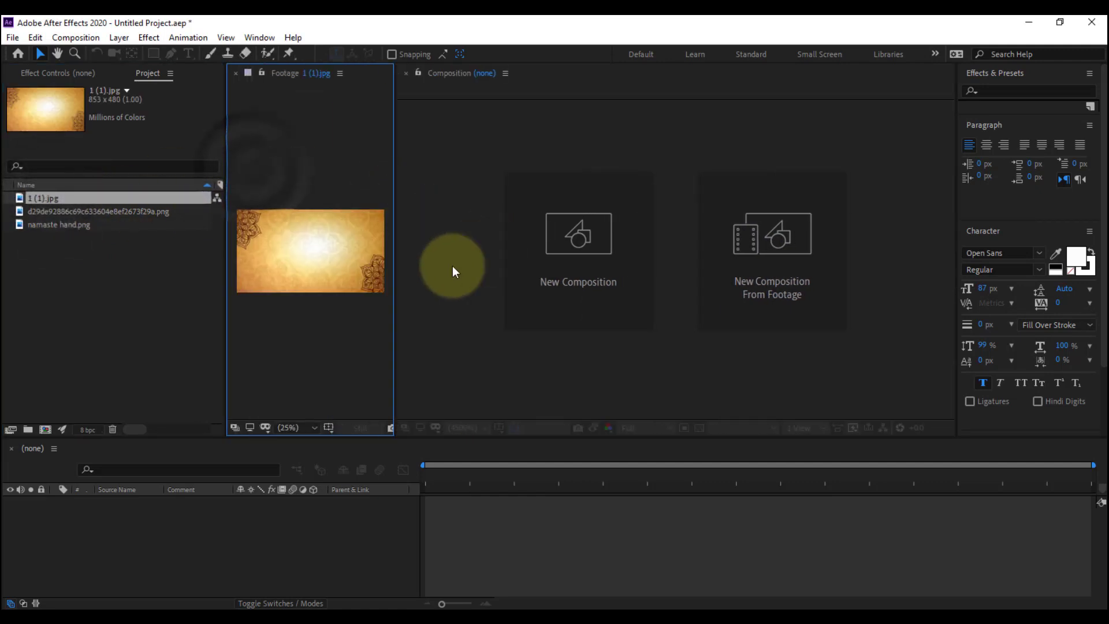
double_click(73, 212)
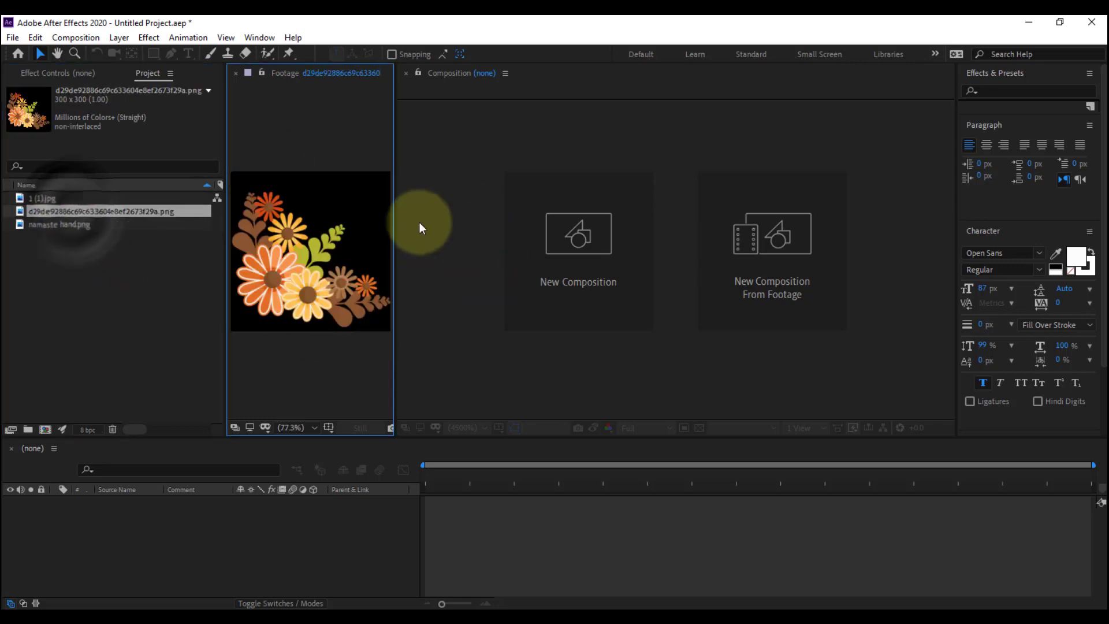
double_click(80, 225)
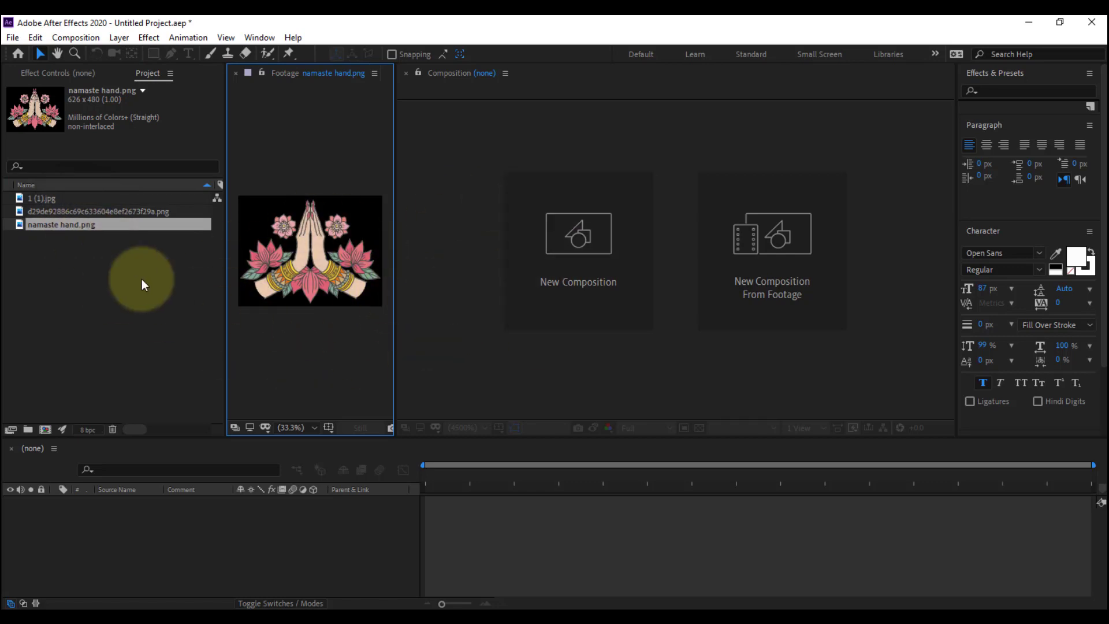
left_click(112, 303)
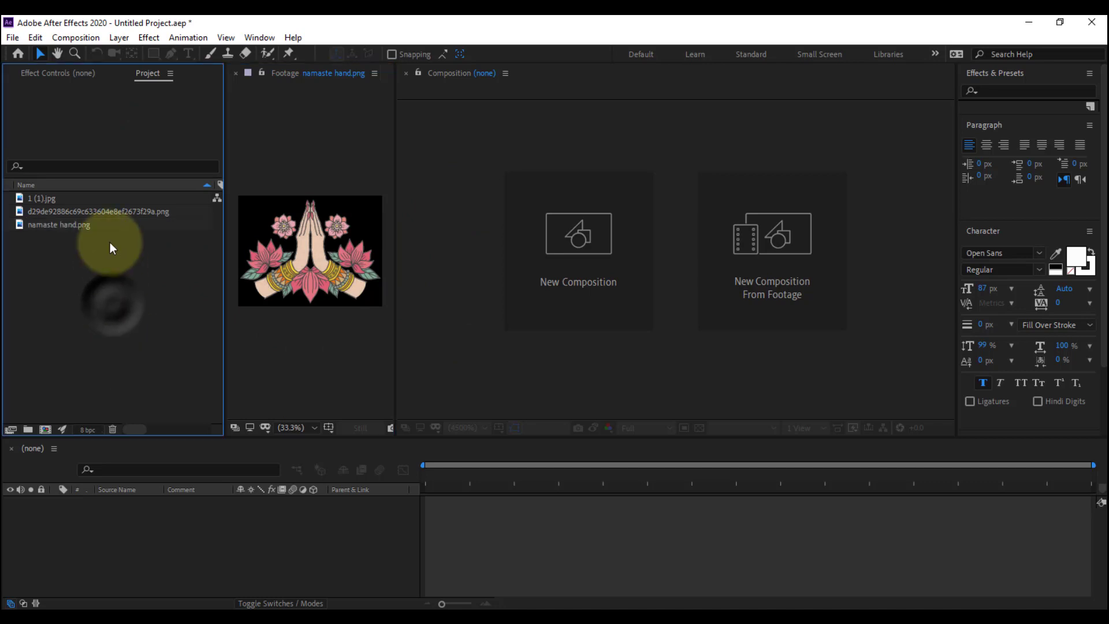
left_click(91, 211)
left_click(75, 374)
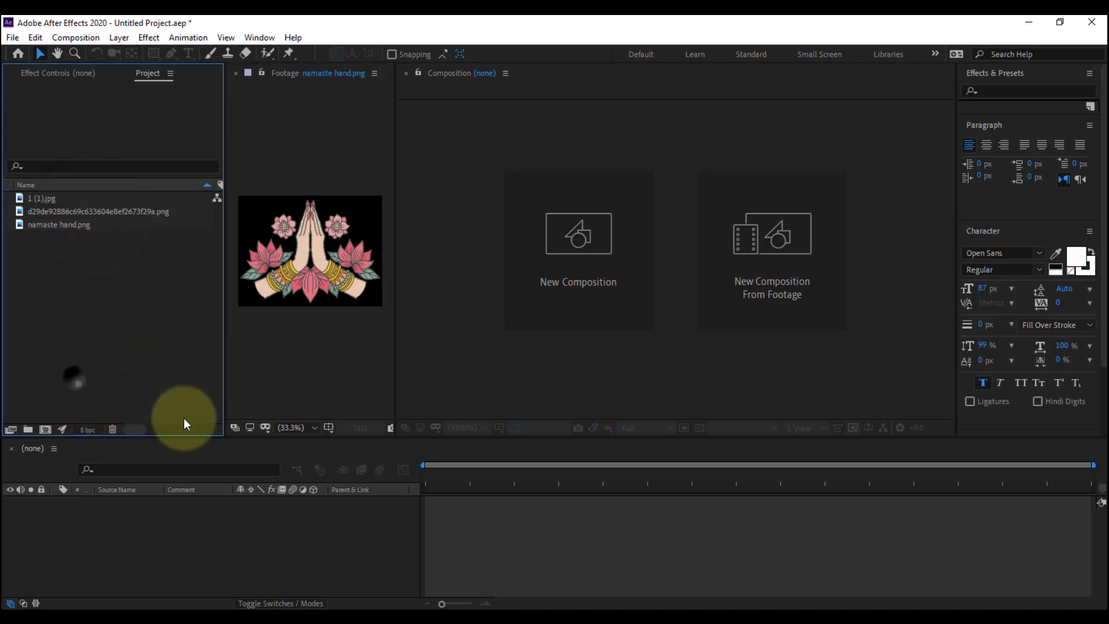
Create a new composition 1920 px wide and 1080 px high, and close the footage viewer
left_click(45, 429)
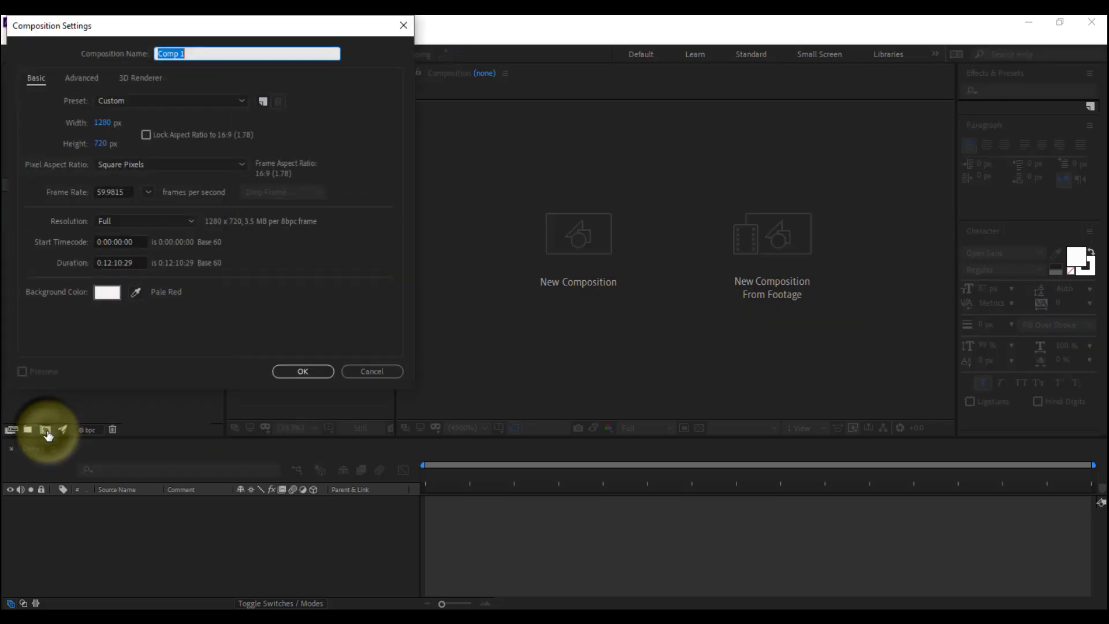
left_click(101, 126)
type("1")
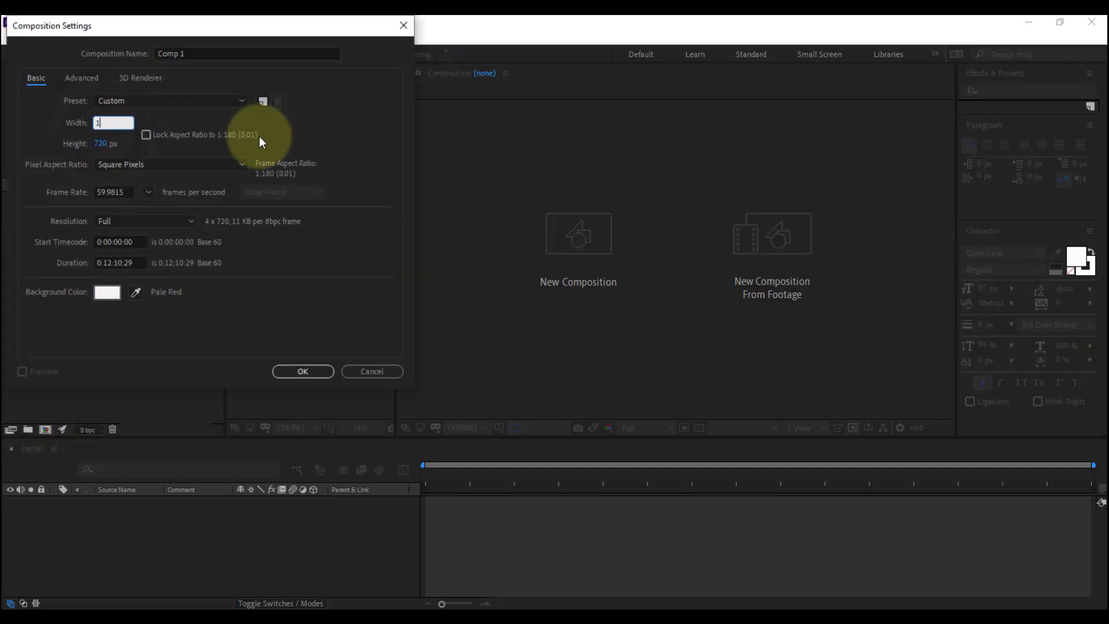
type("920")
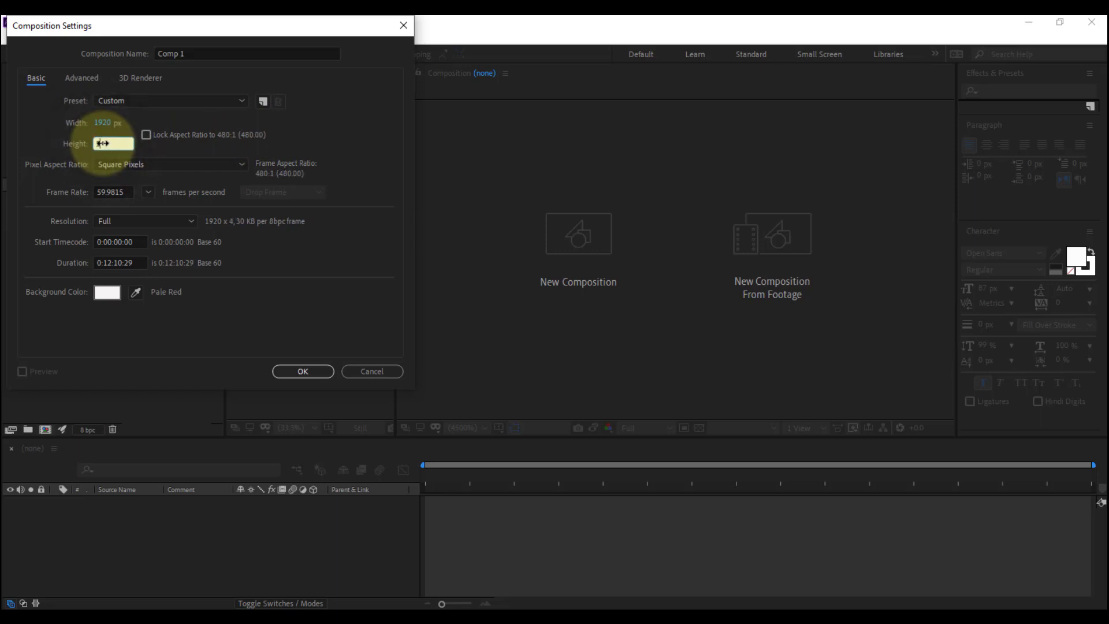
key("Return")
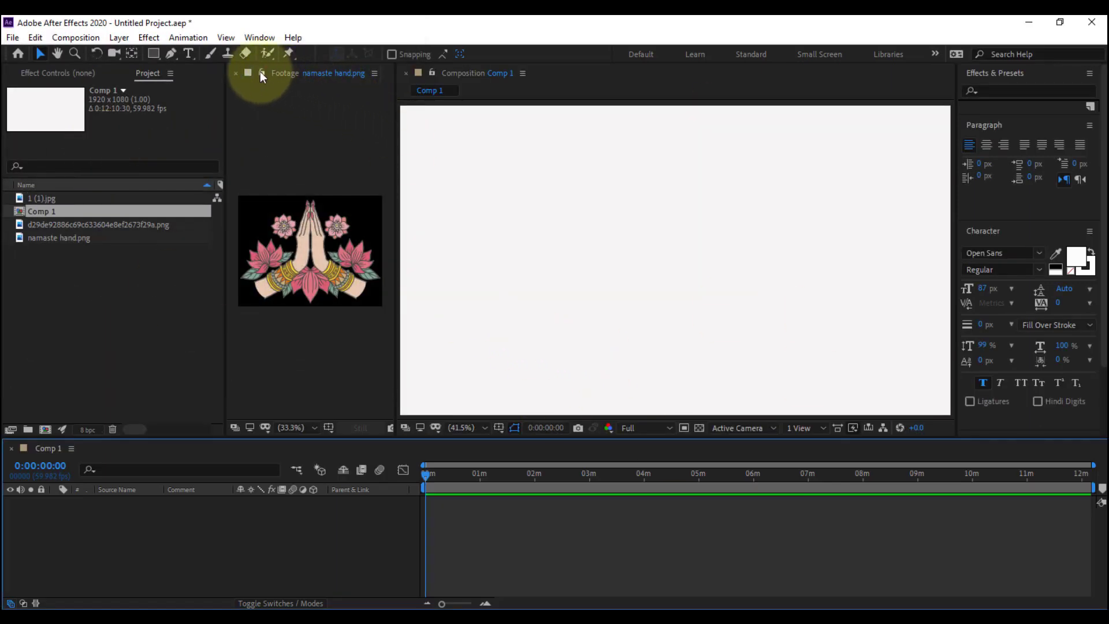
left_click(236, 73)
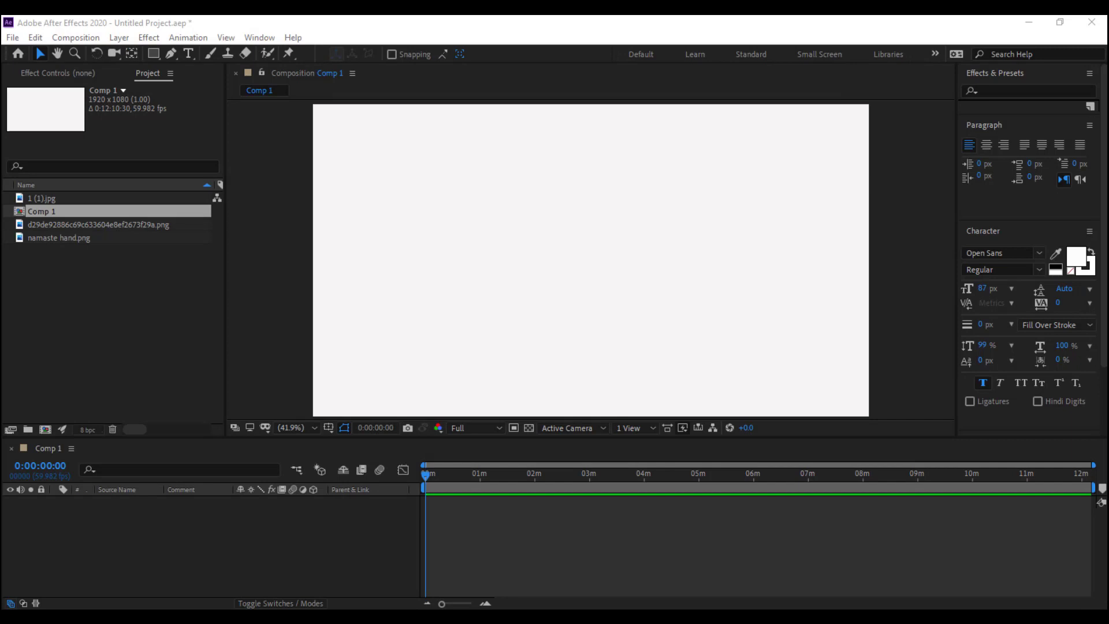
Add the background image 1 (1).jpg to Comp 1 and fit it to the full composition frame
left_click(49, 238)
left_click(49, 226)
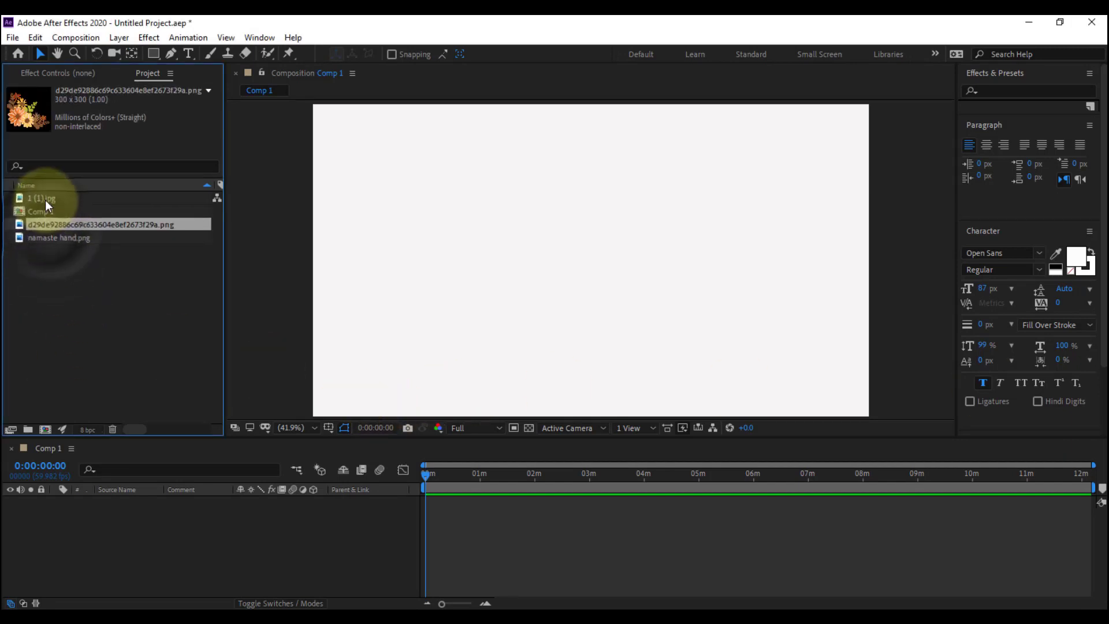
left_click(46, 199)
left_click_drag(126, 437, 147, 563)
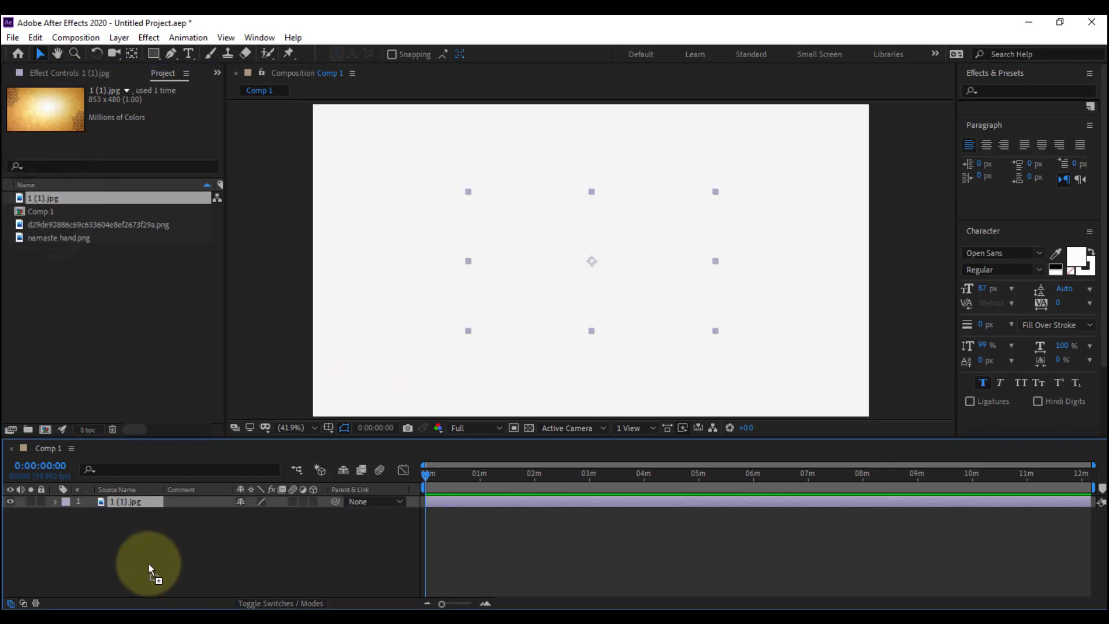
key("ctrl+alt+f")
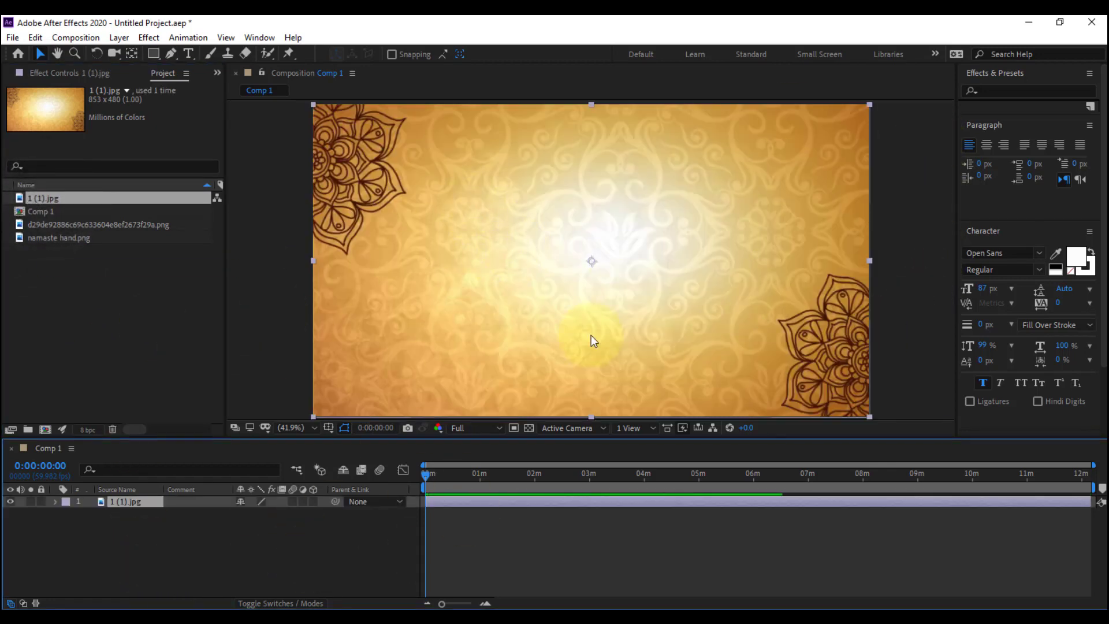
left_click(265, 556)
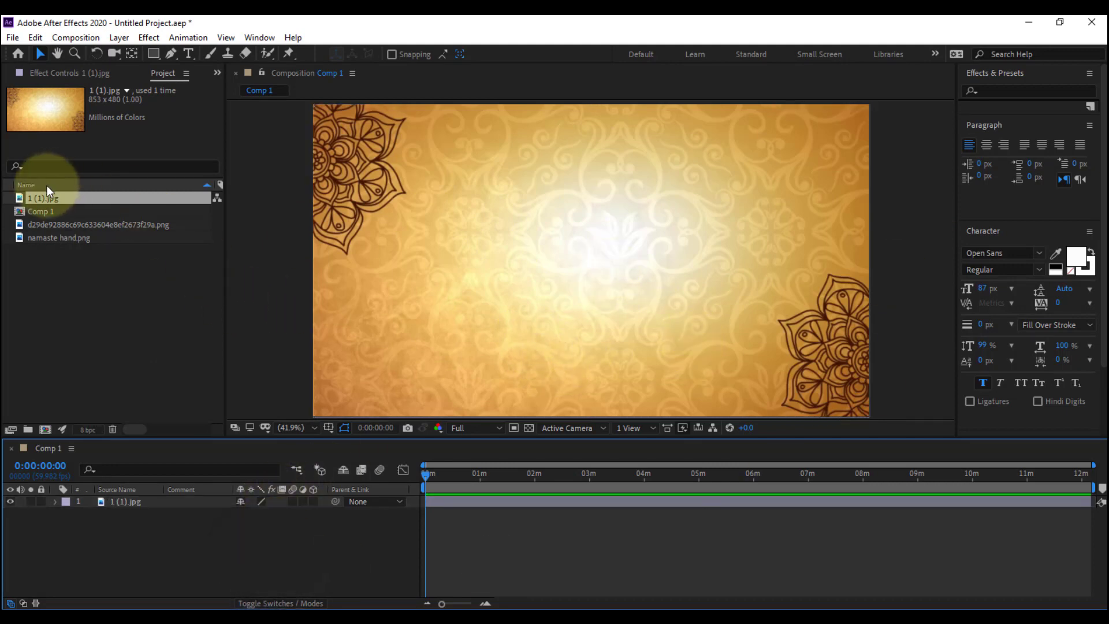
Add the flower PNG above the background, scale it to 197%, and place it in the frame's lower-left corner
left_click(43, 226)
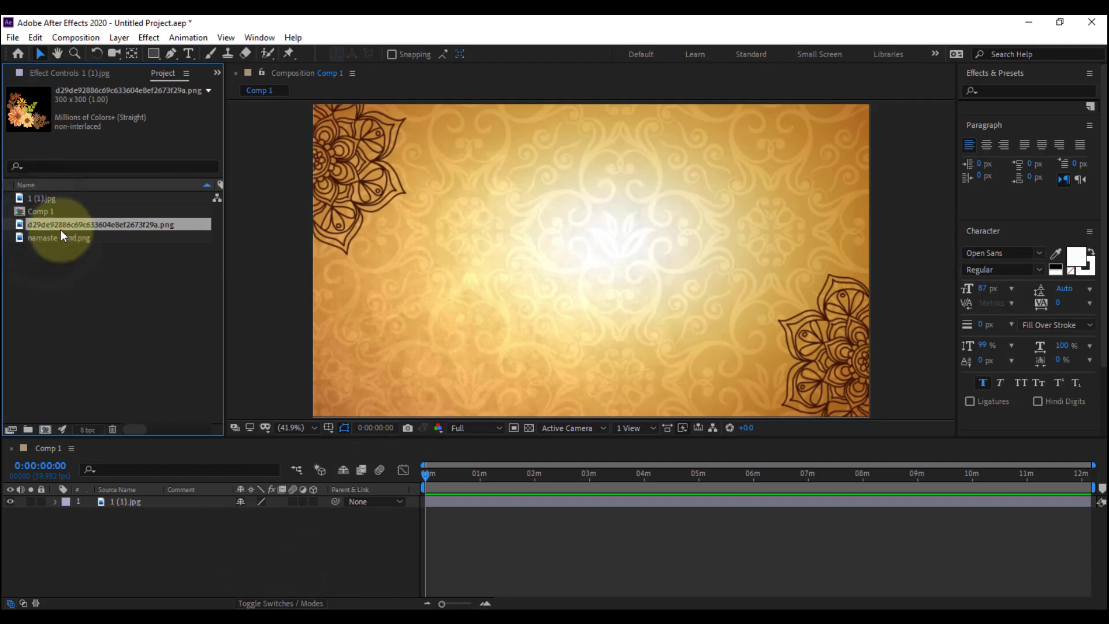
left_click_drag(58, 228, 136, 507)
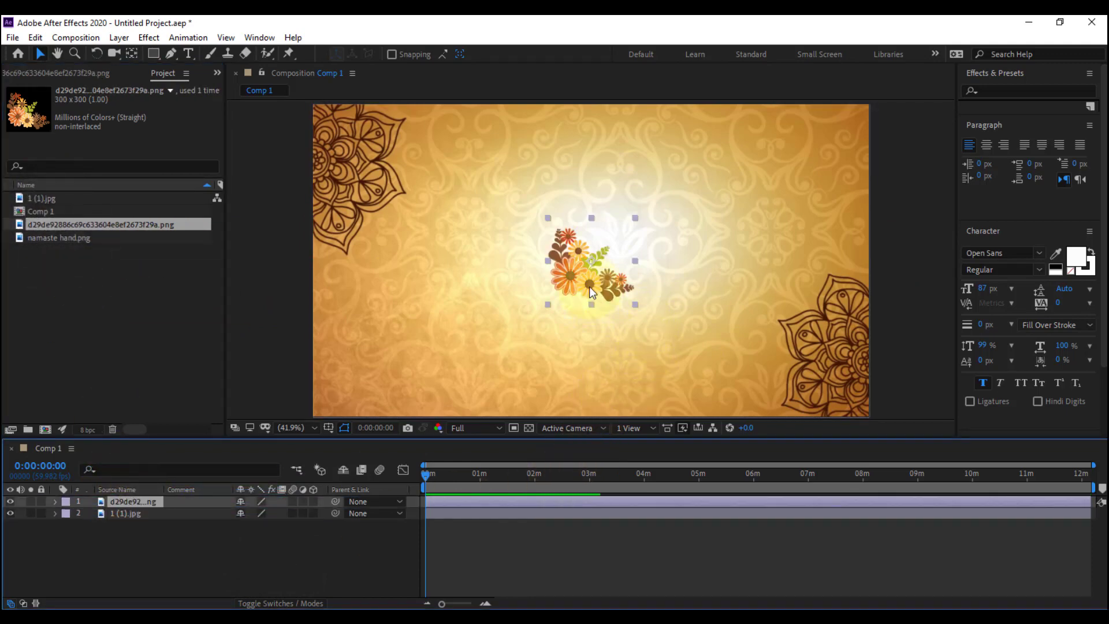
left_click_drag(589, 287, 415, 294)
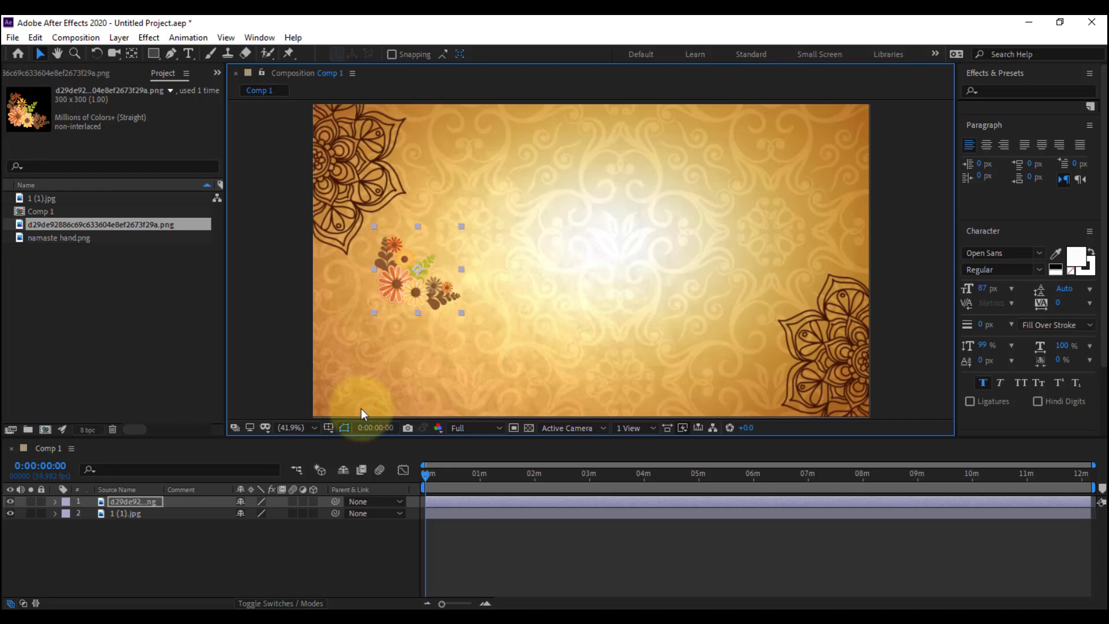
key("s")
left_click_drag(255, 514, 338, 517)
left_click_drag(410, 301, 409, 363)
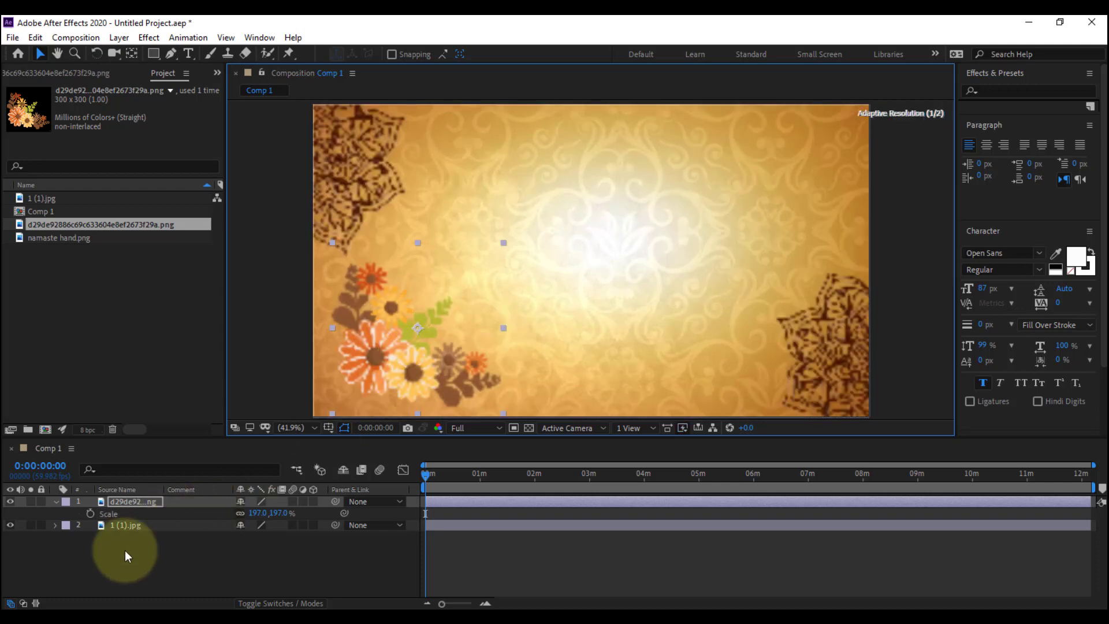
Duplicate the flower layer and mirror the copy horizontally with unlinked scale values of -197, 197%
left_click(136, 503)
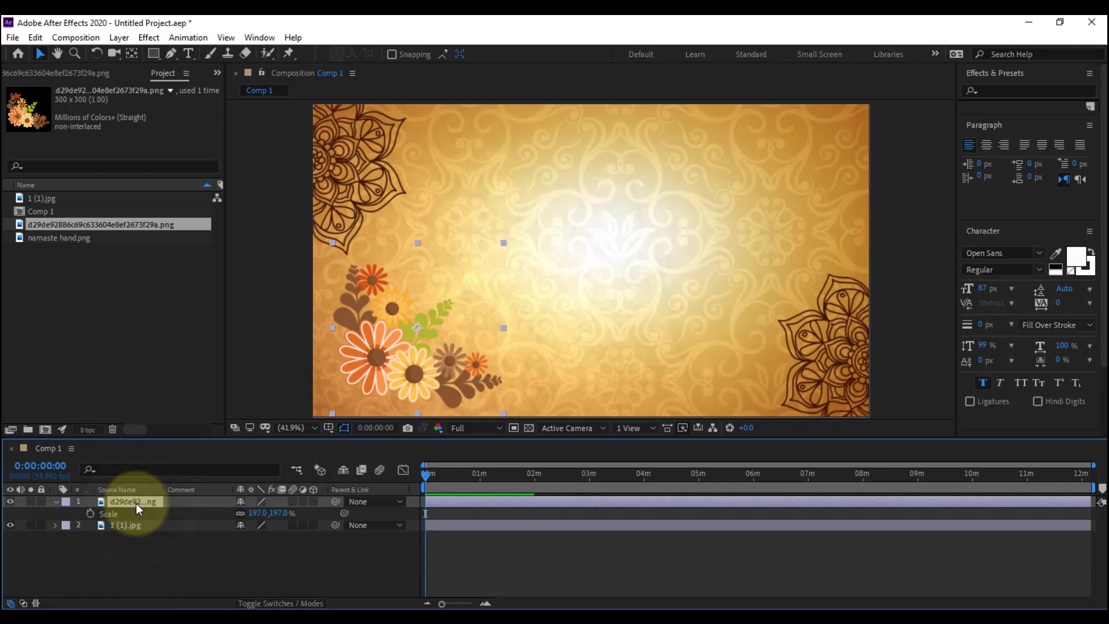
key("ctrl+d")
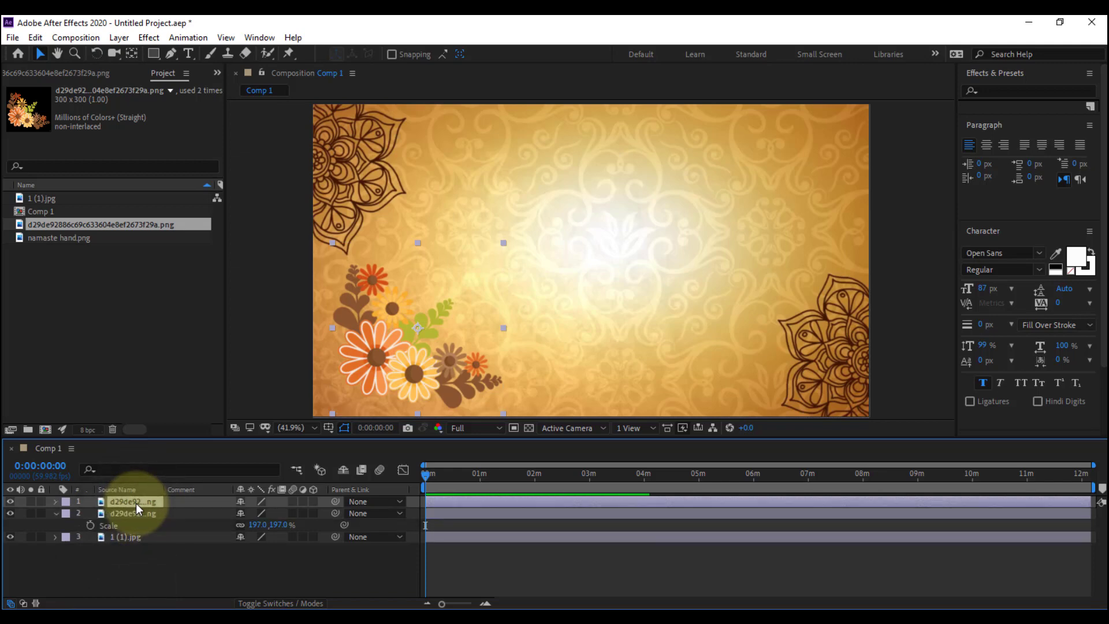
key("r")
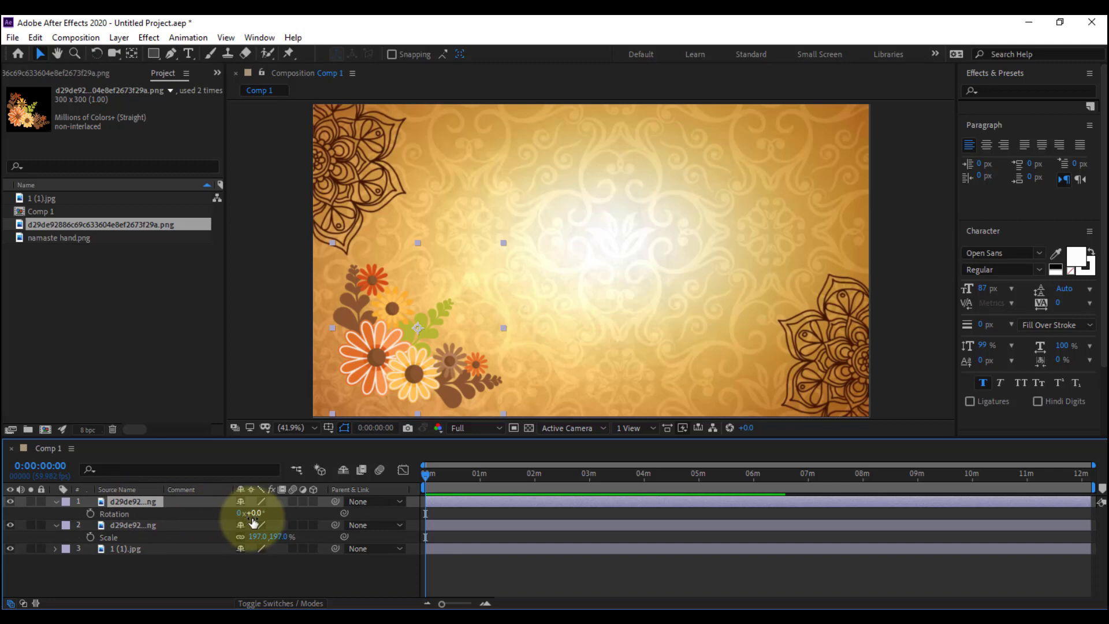
key("s")
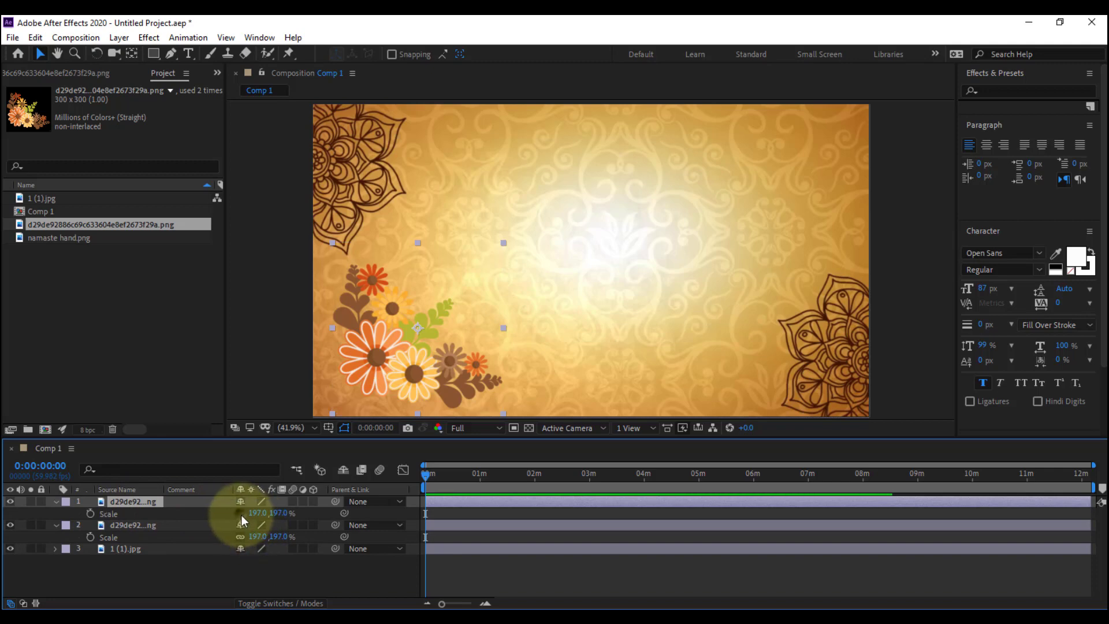
left_click(256, 514)
key("Left")
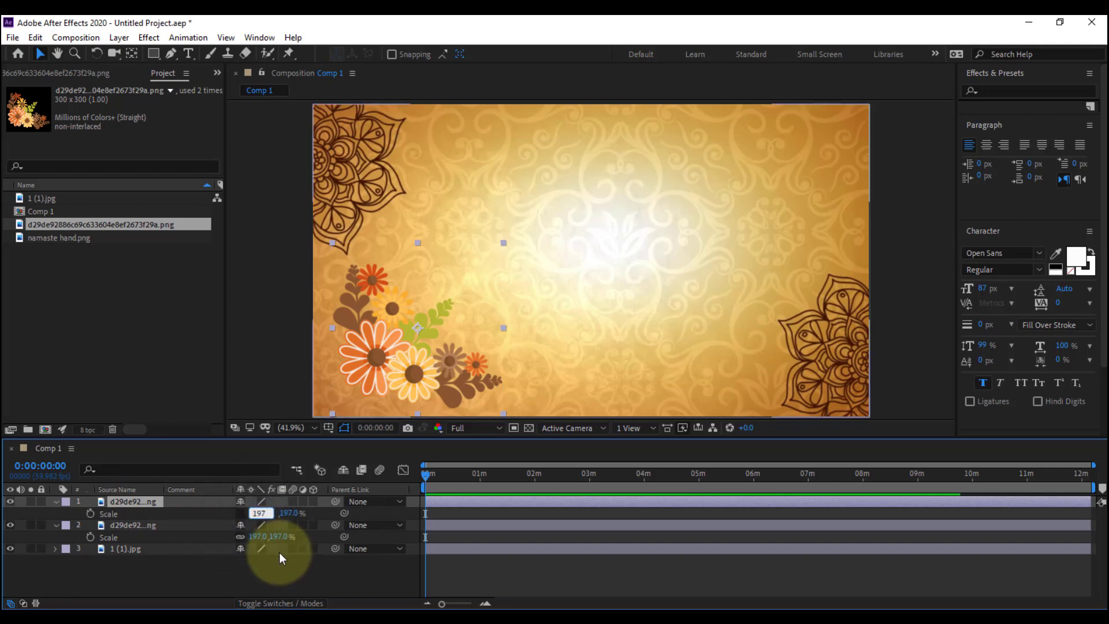
type("-")
key("Return")
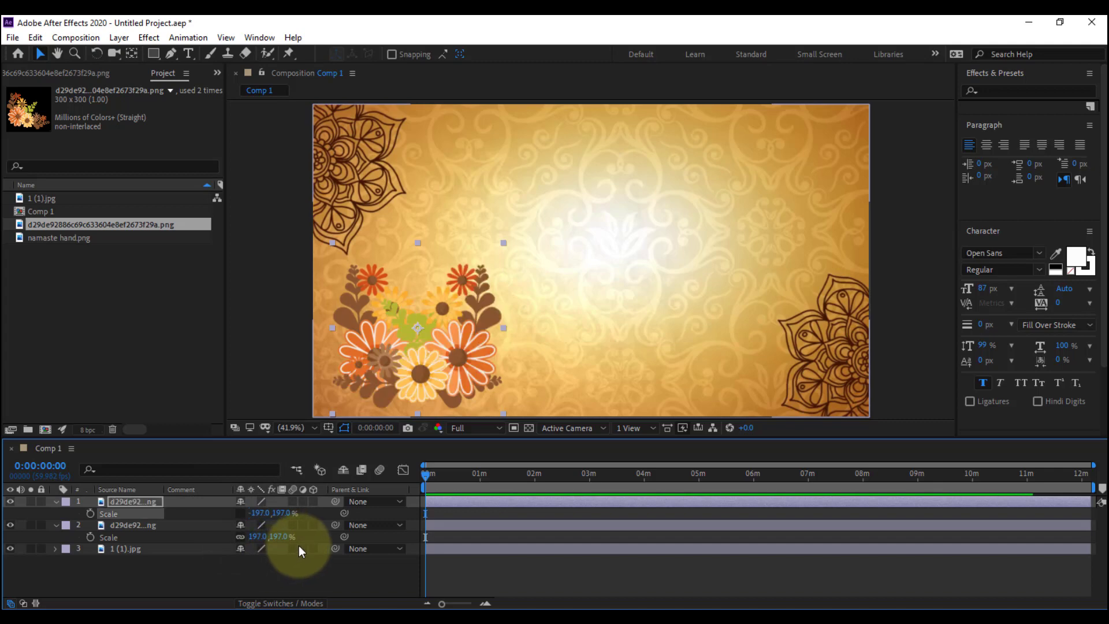
Move the mirrored flower copy to the frame's upper-right corner and flip it vertically with a Y scale of -197%
left_click_drag(462, 377, 812, 235)
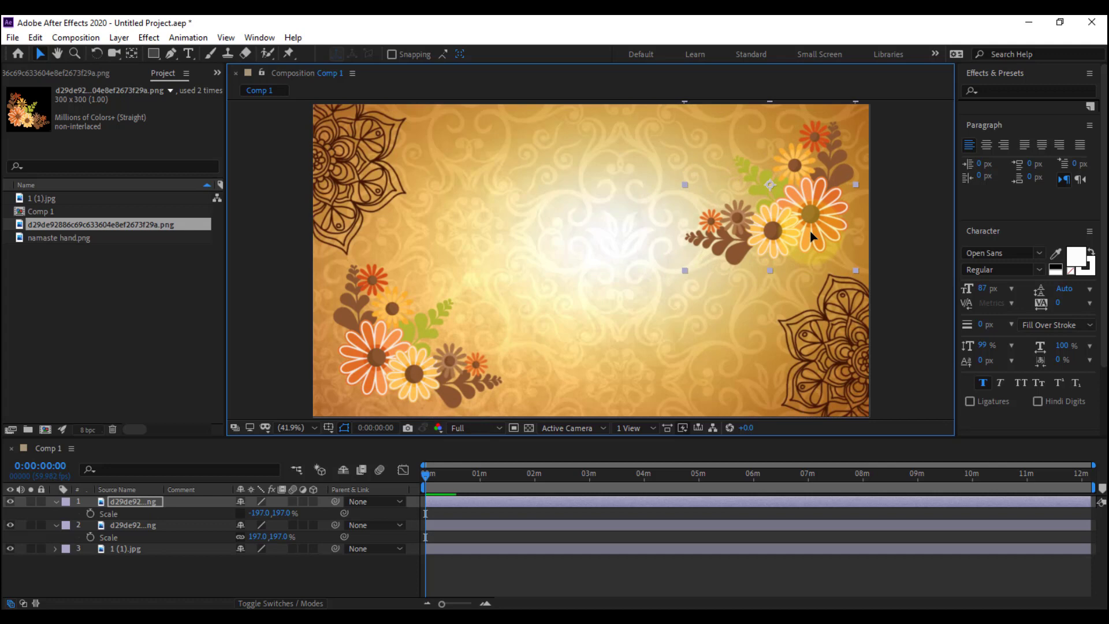
left_click(282, 513)
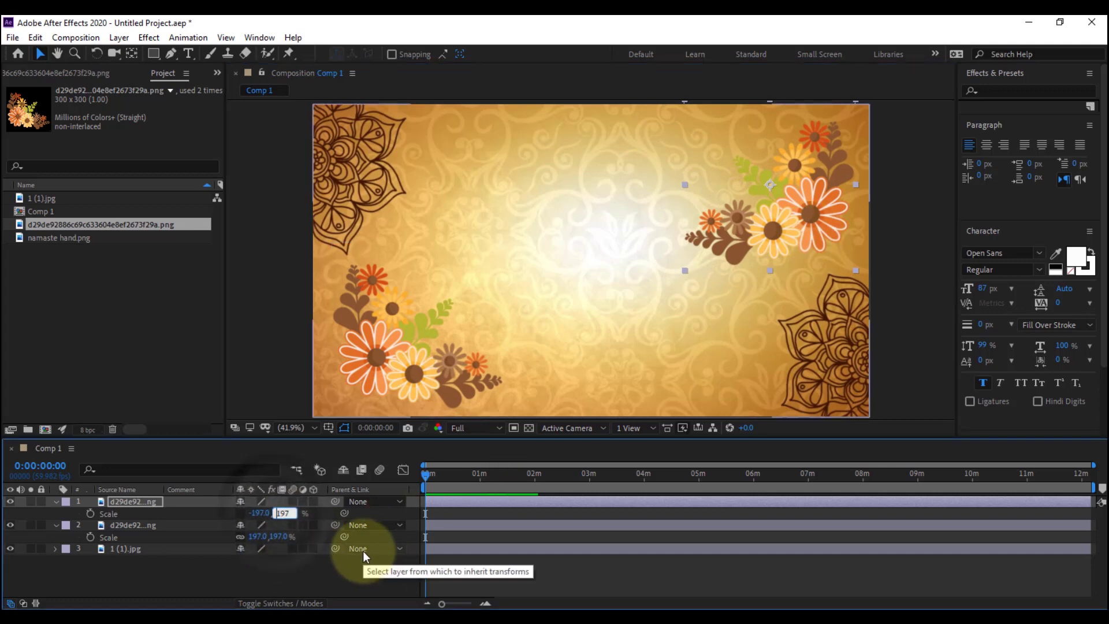
type("-")
key("Return")
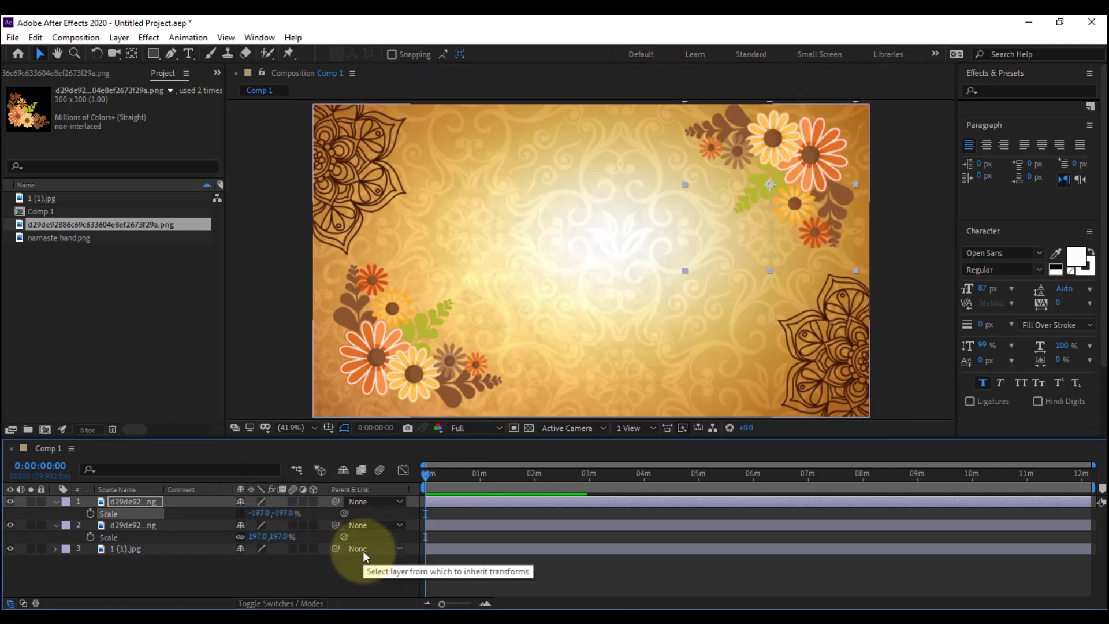
left_click_drag(836, 179, 826, 180)
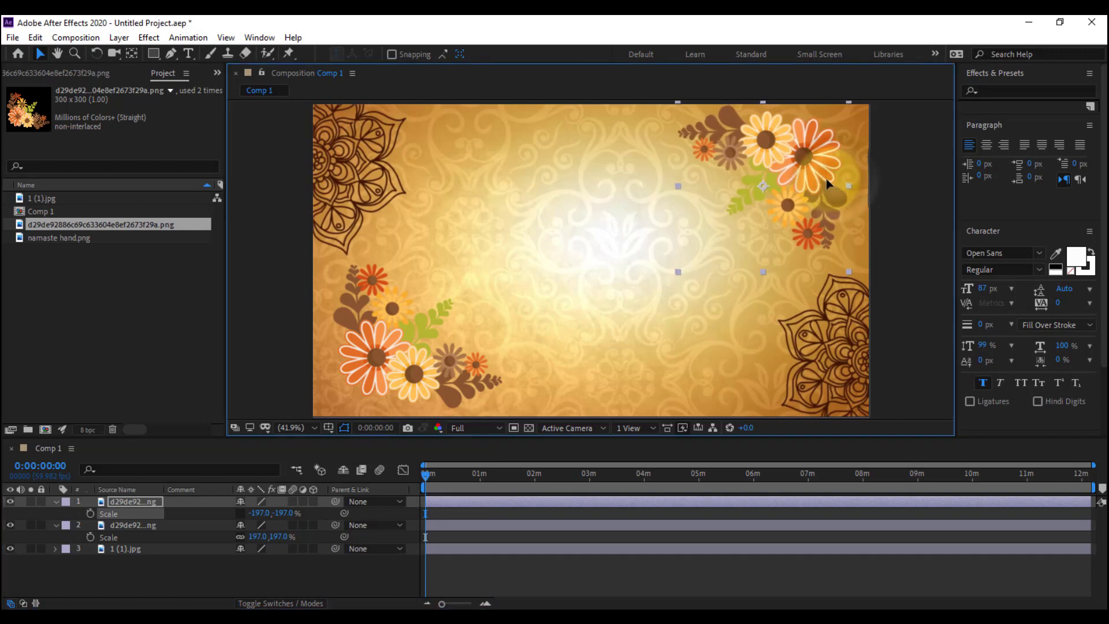
Add namaste hand.png as the top layer at the frame's centre and nudge the upper flower toward the right edge
left_click(58, 508)
left_click(55, 501)
left_click(55, 513)
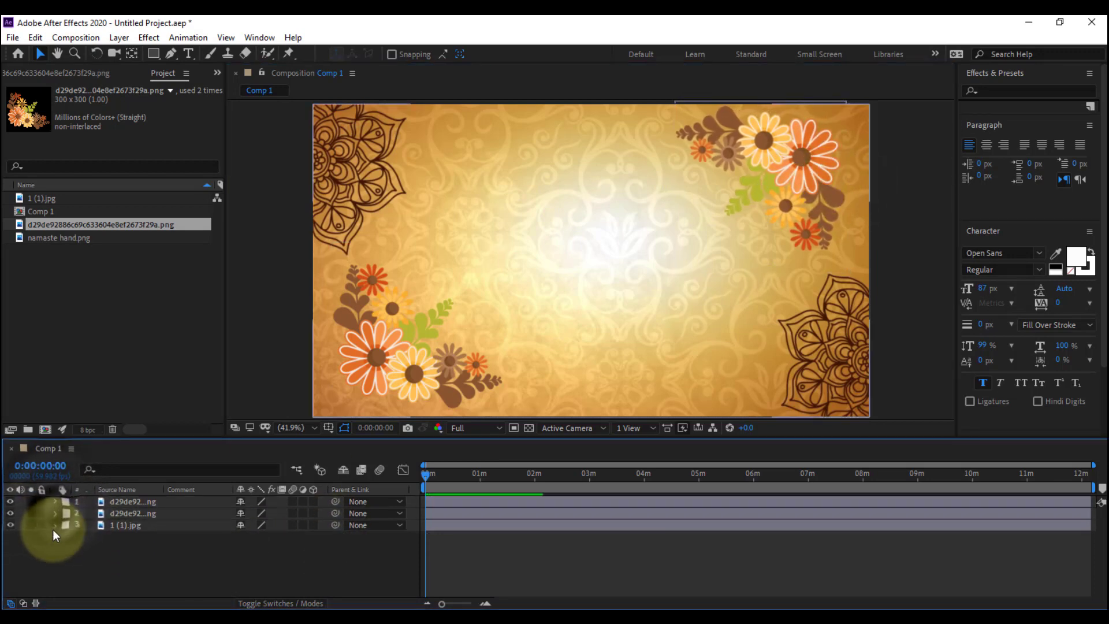
left_click(51, 201)
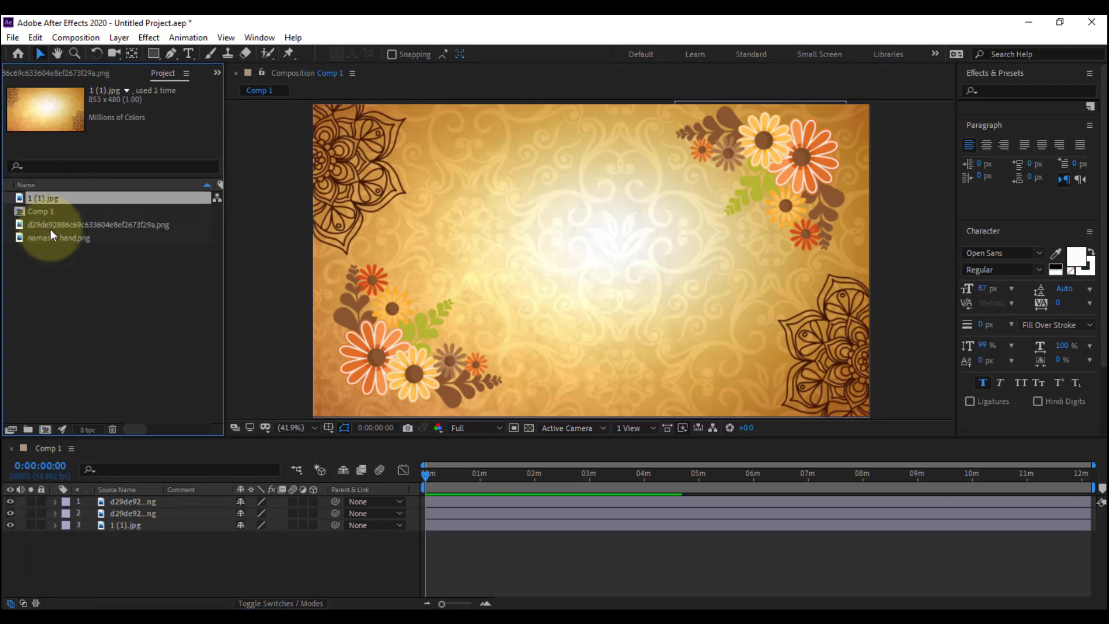
left_click_drag(52, 237, 149, 508)
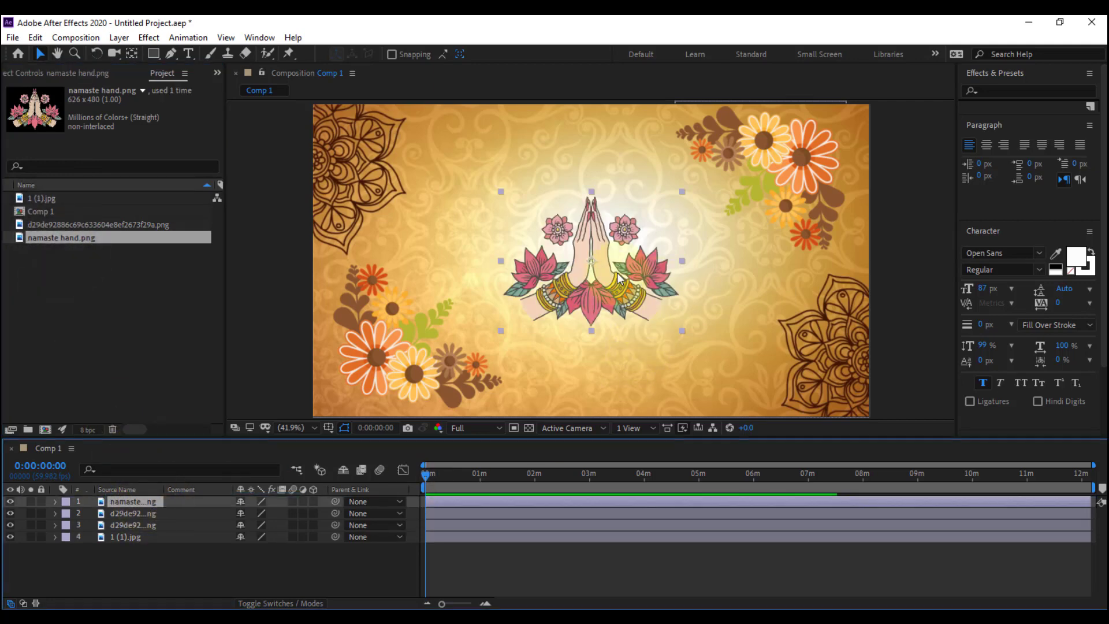
left_click(368, 567)
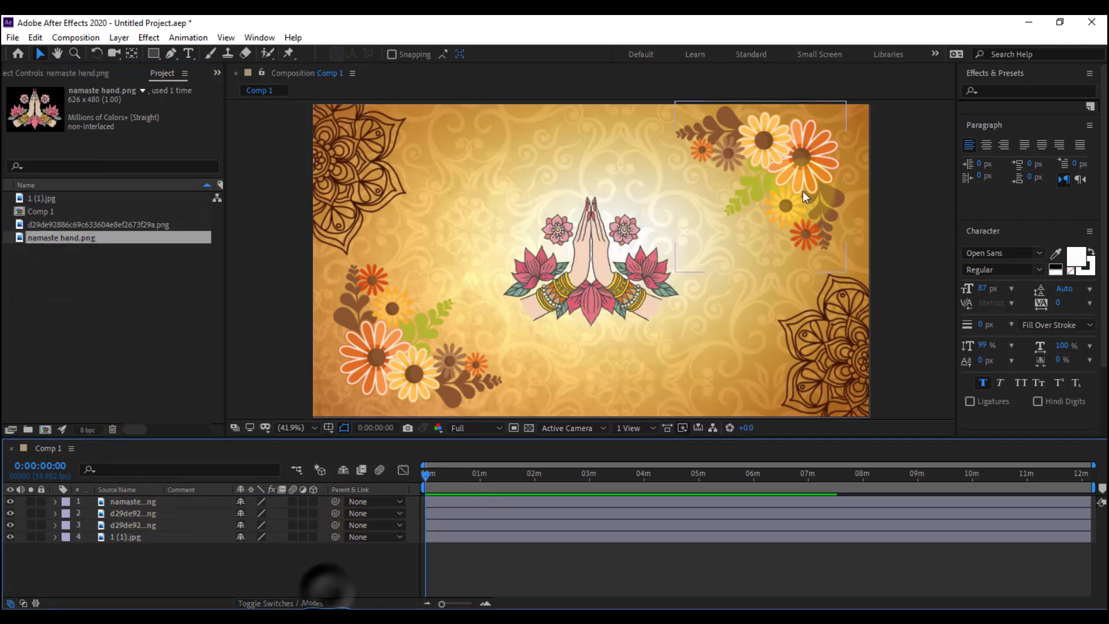
left_click_drag(805, 196, 812, 172)
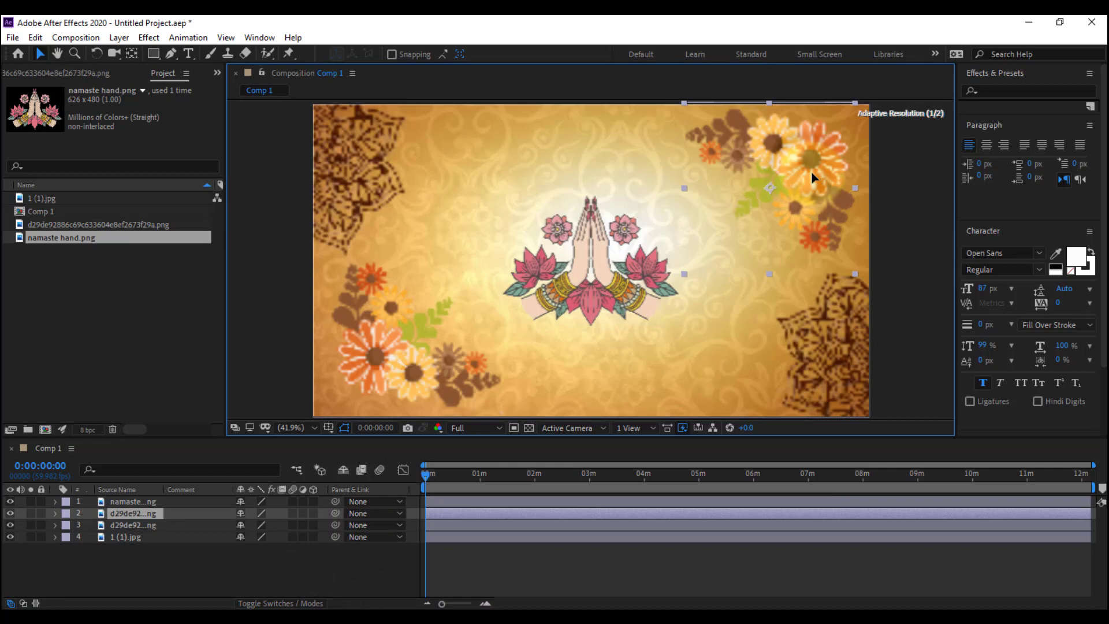
left_click(230, 571)
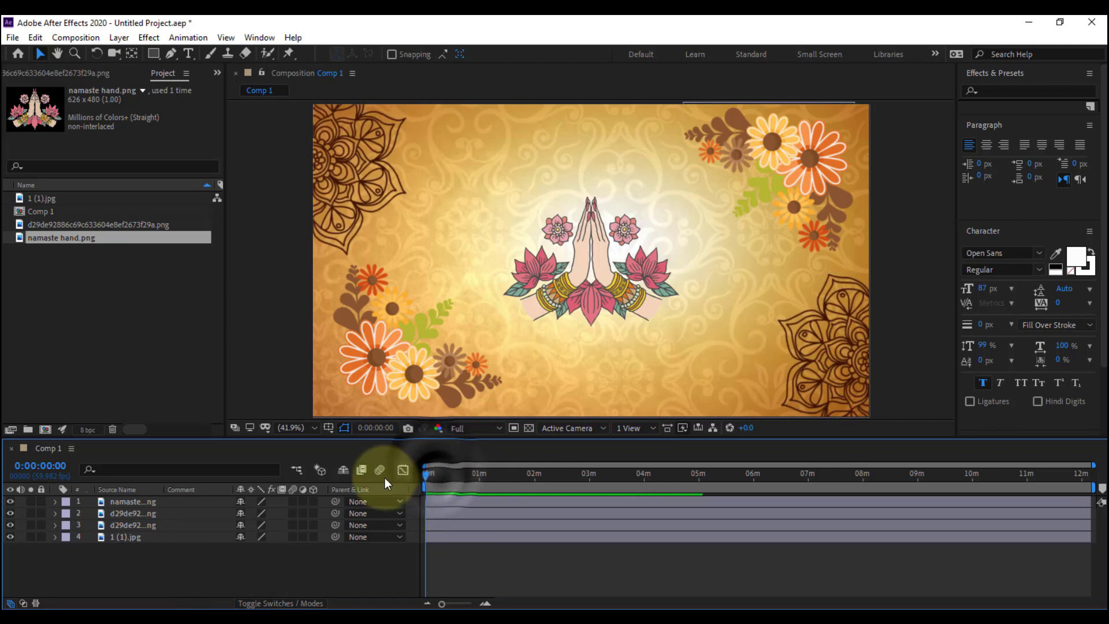
Create a new text layer above the namaste hands layer reading SAMPLE text 1
right_click(249, 569)
mouse_move(285, 419)
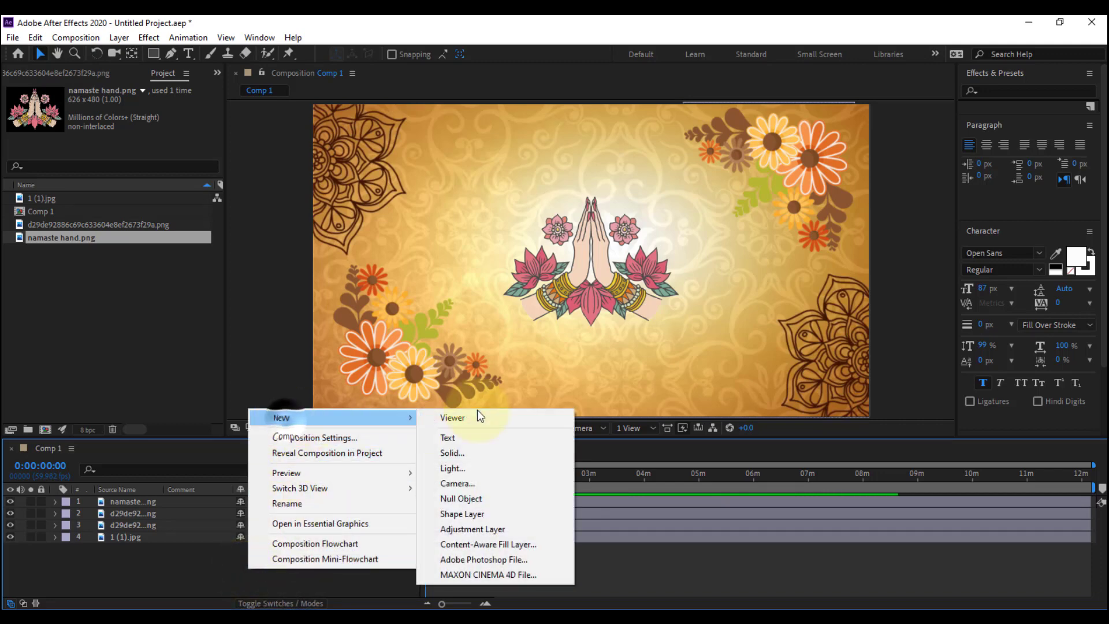
left_click(459, 441)
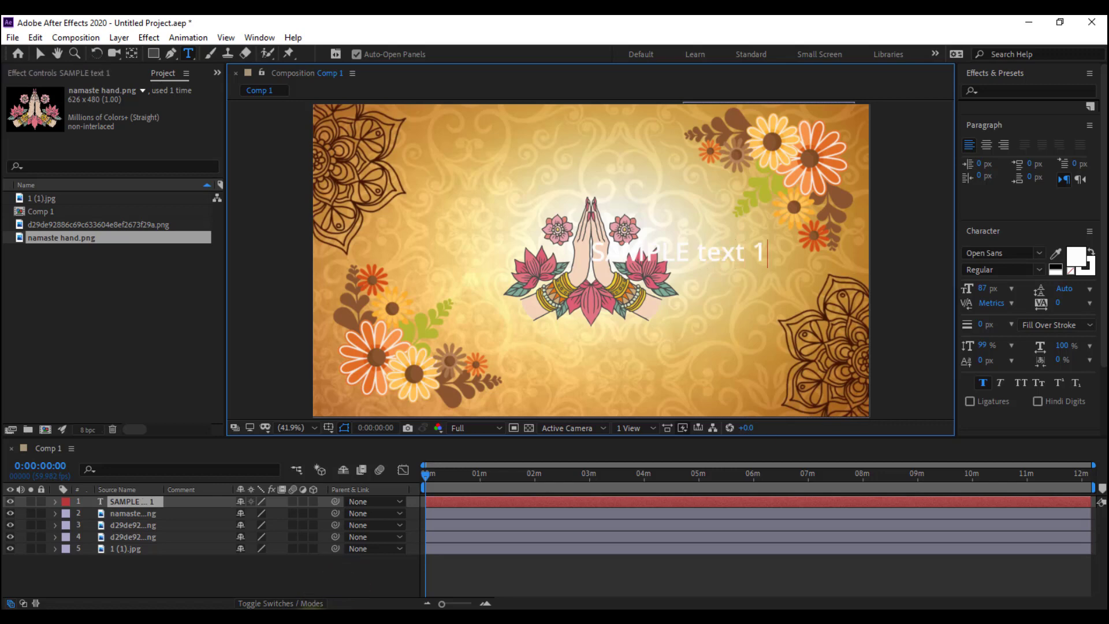
left_click(133, 501)
Color the SAMPLE text 1 layer red (FF0000) and move it above the namaste hands, centred horizontally
left_click(1077, 256)
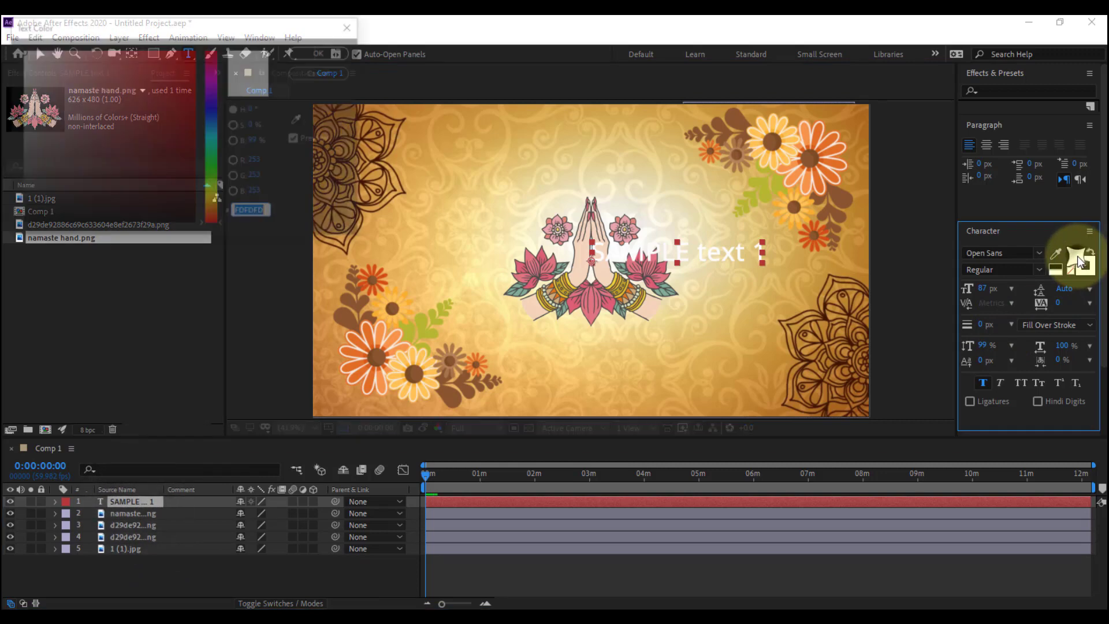
left_click(197, 49)
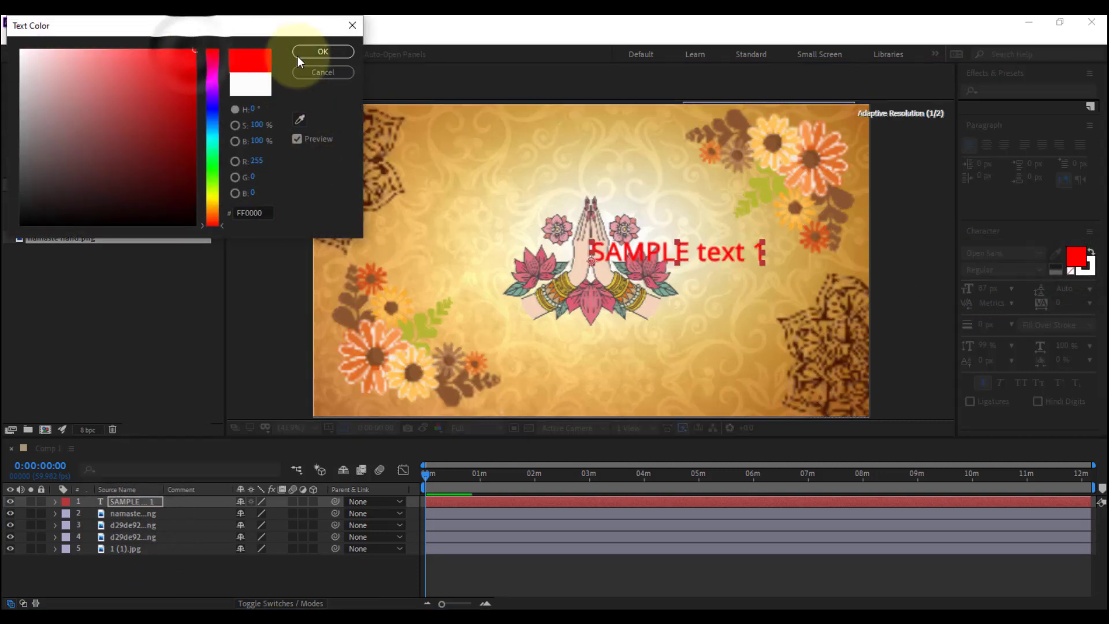
left_click(323, 52)
left_click(41, 55)
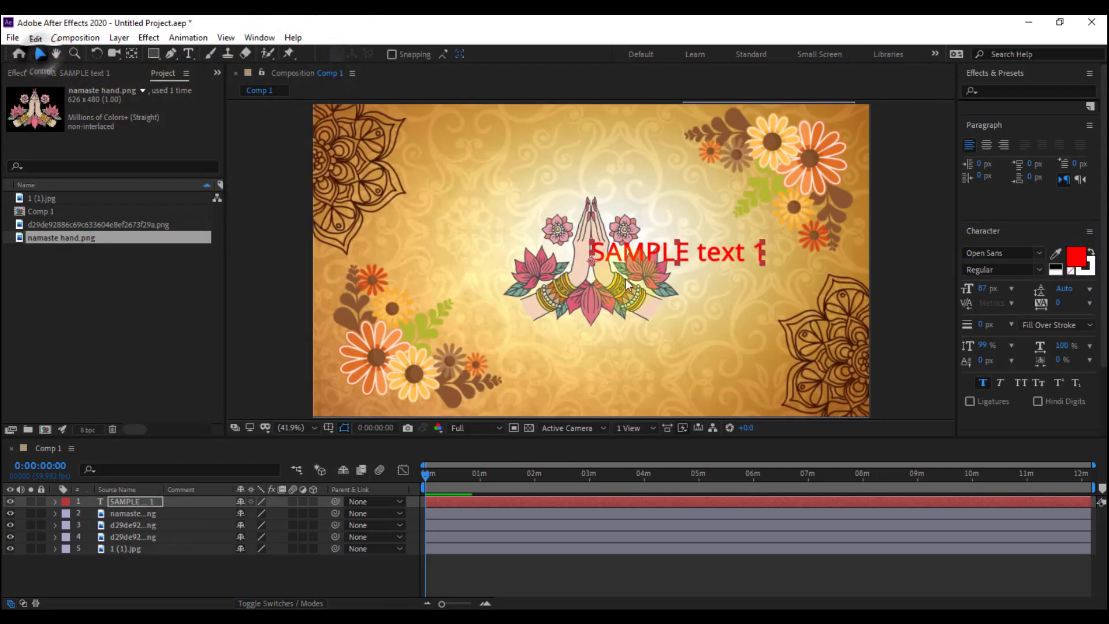
left_click_drag(652, 255, 561, 155)
left_click_drag(560, 155, 560, 162)
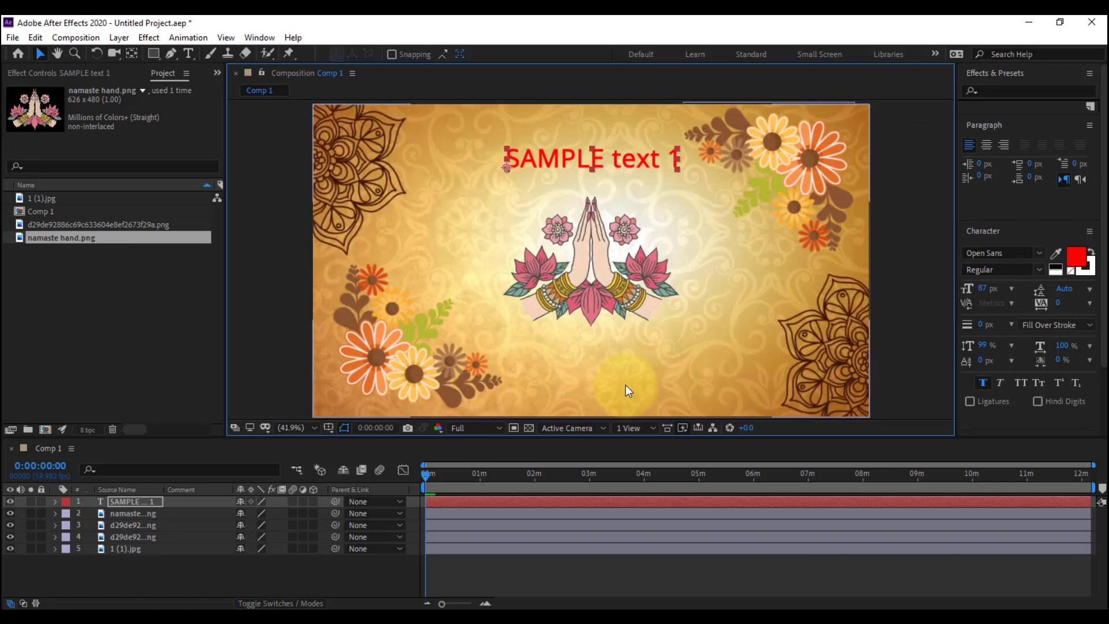
Duplicate the SAMPLE text 1 layer and move the copy straight down below the namaste hands
key("ctrl+d")
key("shift+Down")
key("shift+Down")
key("shift+Down")
key("shift+Down")
key("shift+Down")
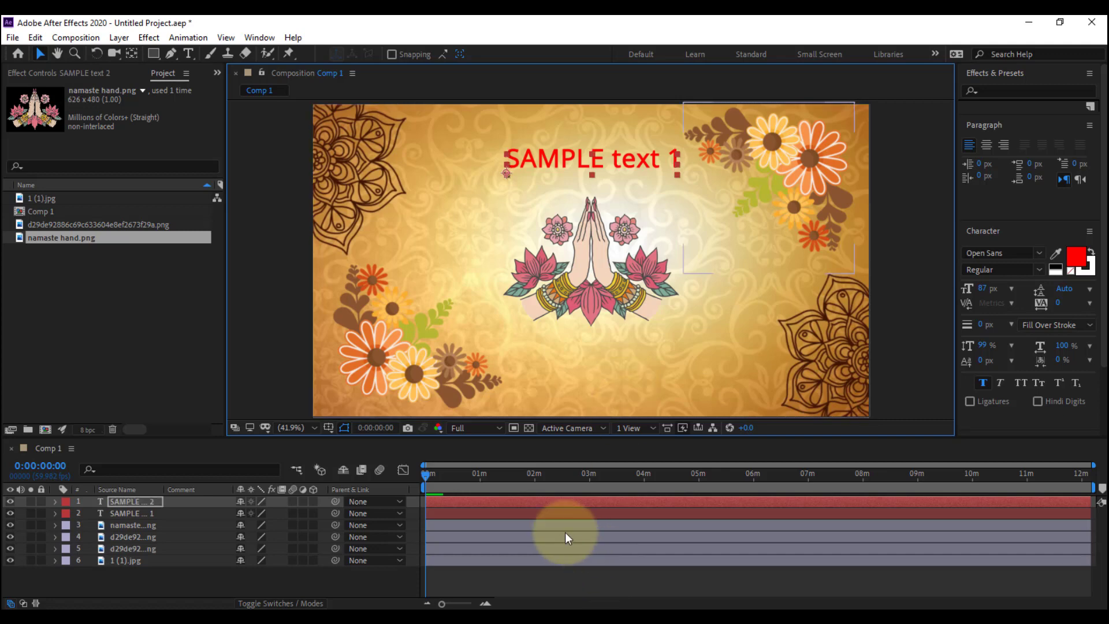
key("shift+Down")
key("shift+Down")
key("shift+Down")
key("shift+Down")
key("shift+Down")
key("shift+Down")
key("shift+Down")
key("shift+Down")
key("shift+Down")
key("shift+Down")
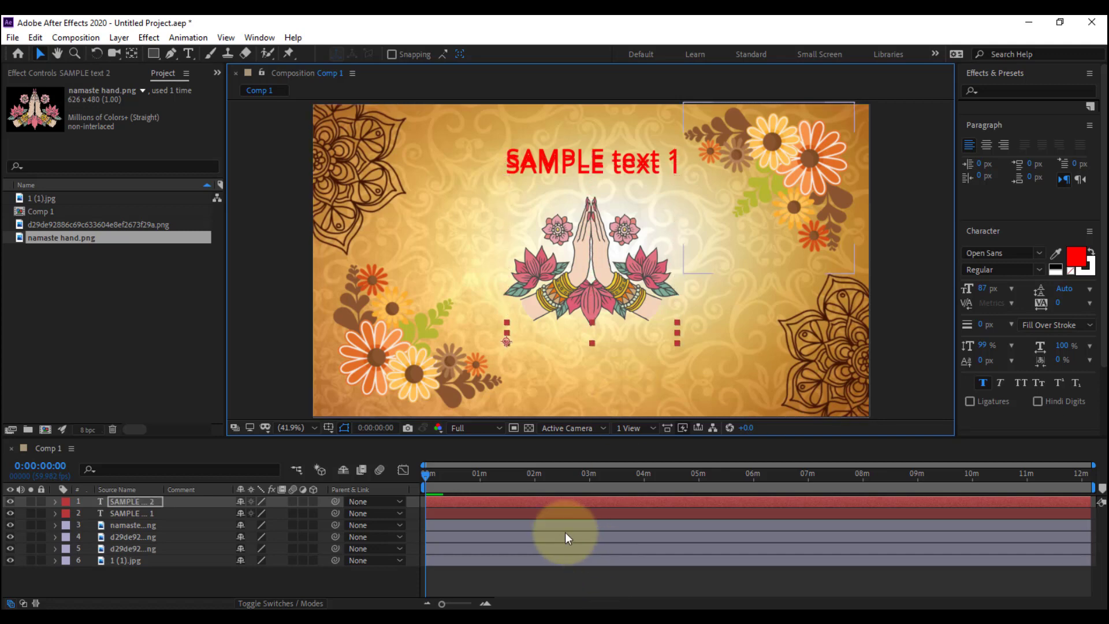
Change the wording of the lower text copy to SAMPLE text 2
double_click(554, 501)
key("Right")
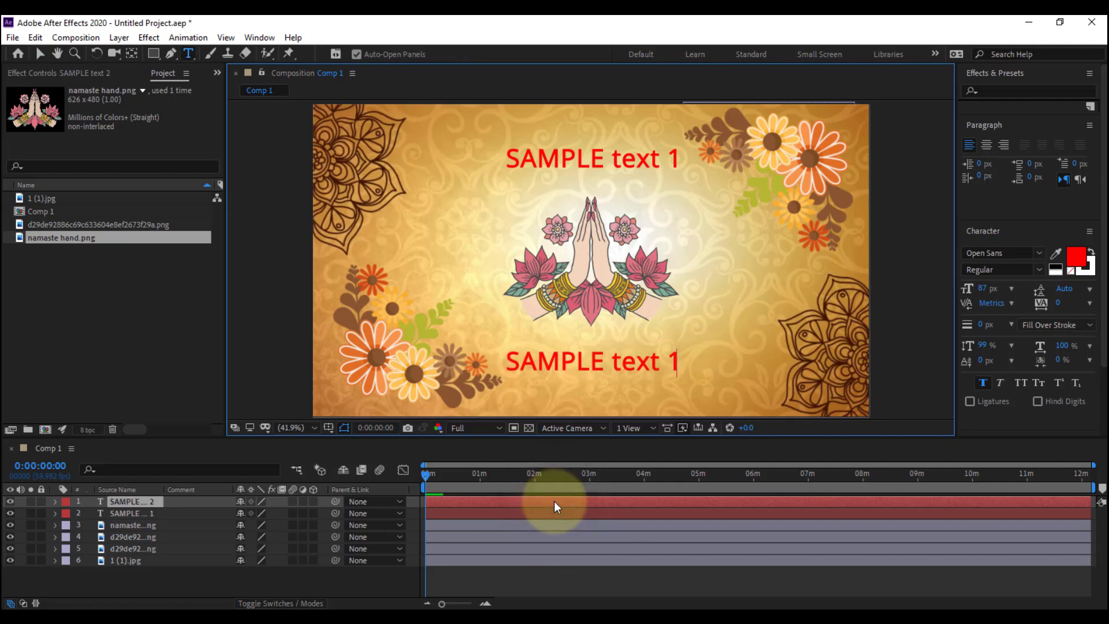
key("BackSpace")
type("2")
left_click(233, 574)
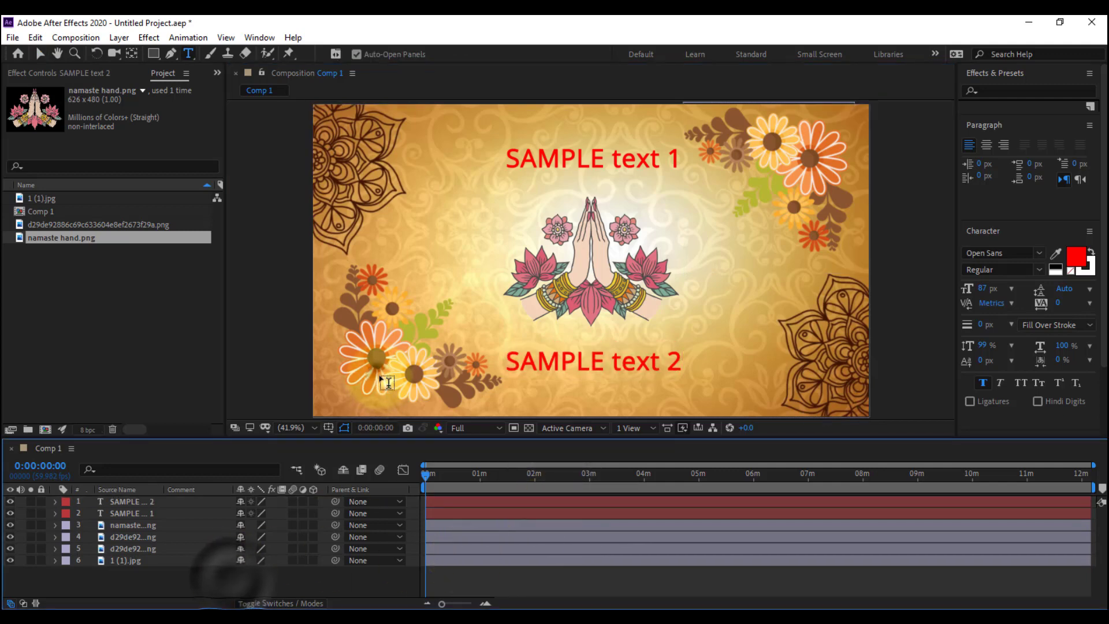
left_click(376, 381)
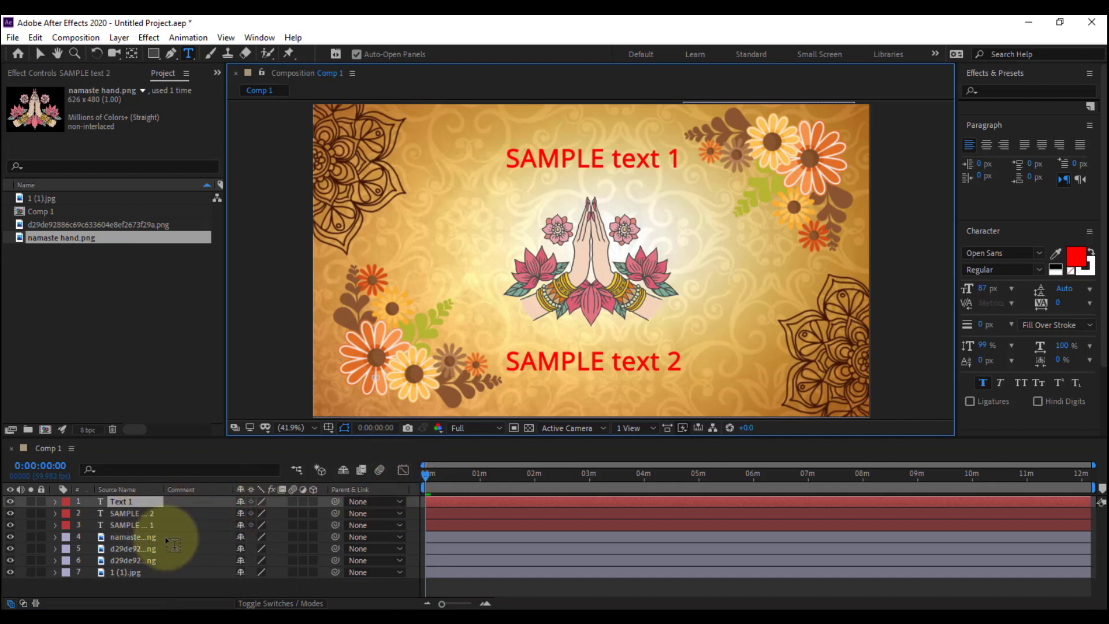
left_click(182, 528)
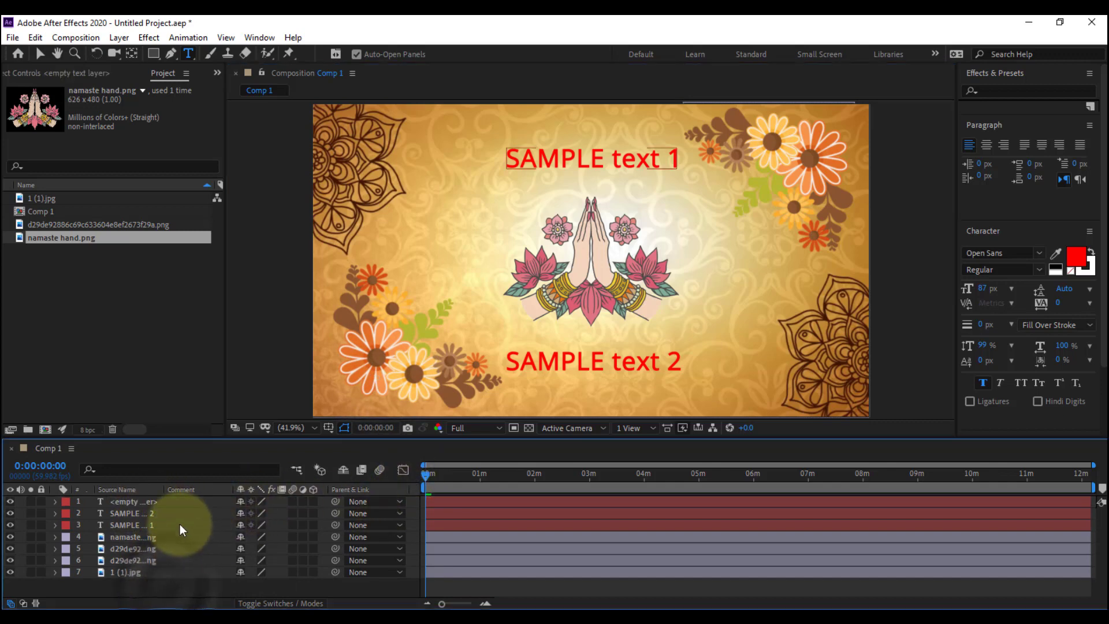
left_click(131, 501)
key("Delete")
left_click(409, 381)
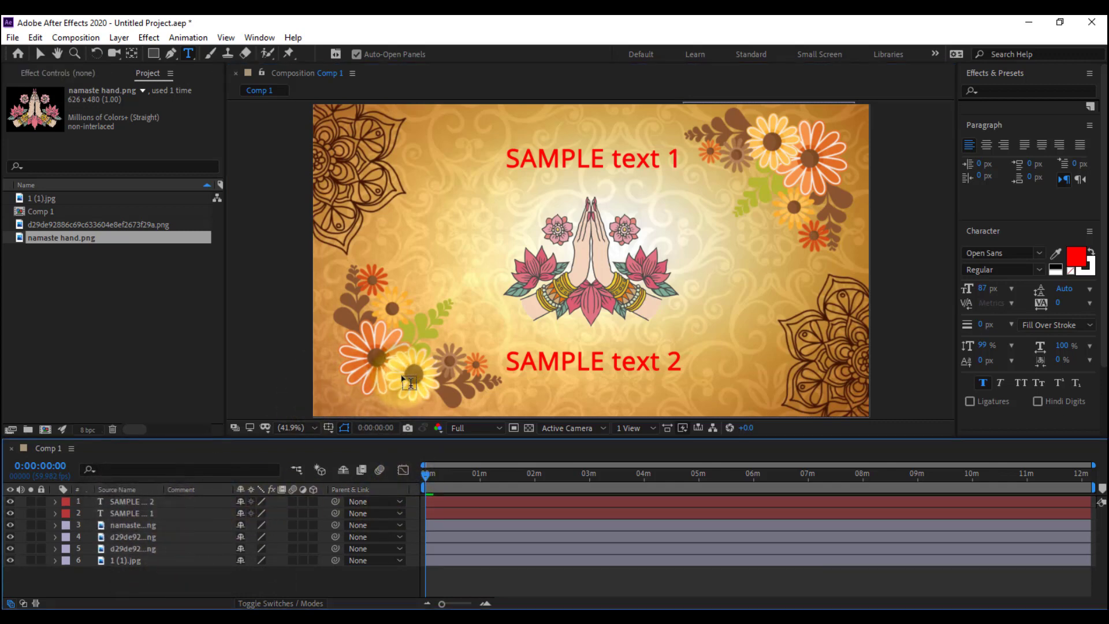
left_click(209, 590)
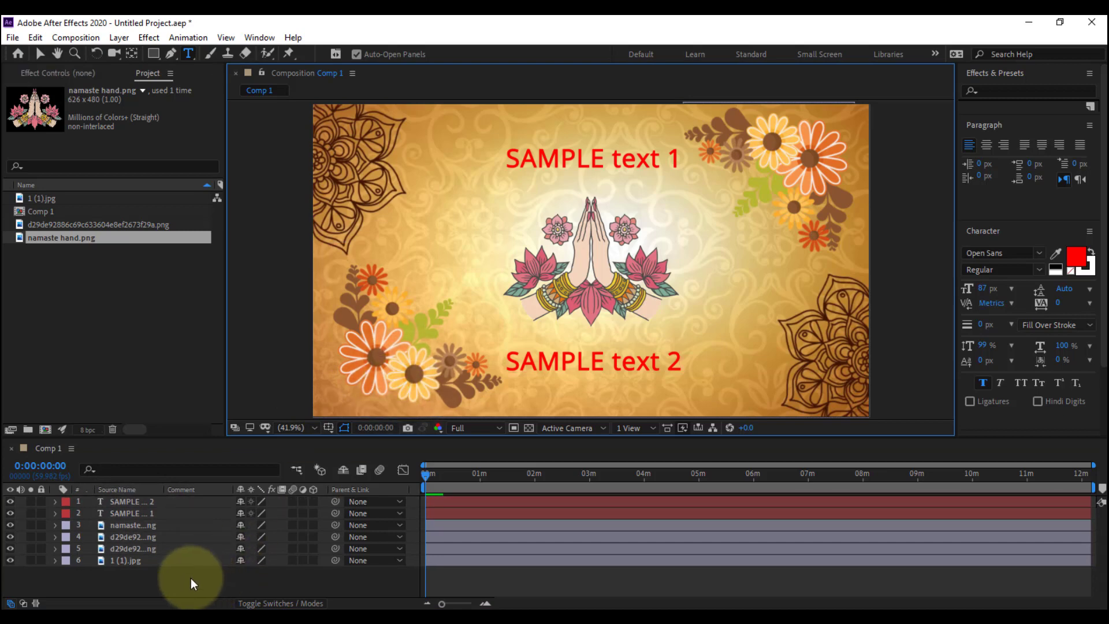
Move the lower-left and upper-right flowers closer to their respective corners of the frame
key("v")
left_click_drag(386, 349, 374, 359)
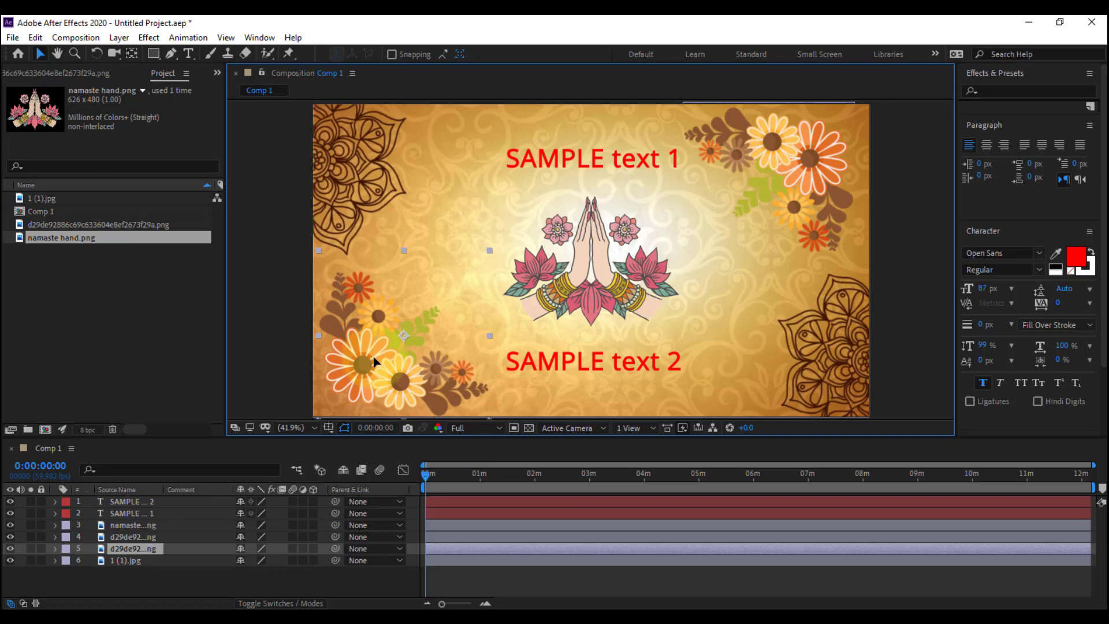
left_click_drag(809, 163, 823, 154)
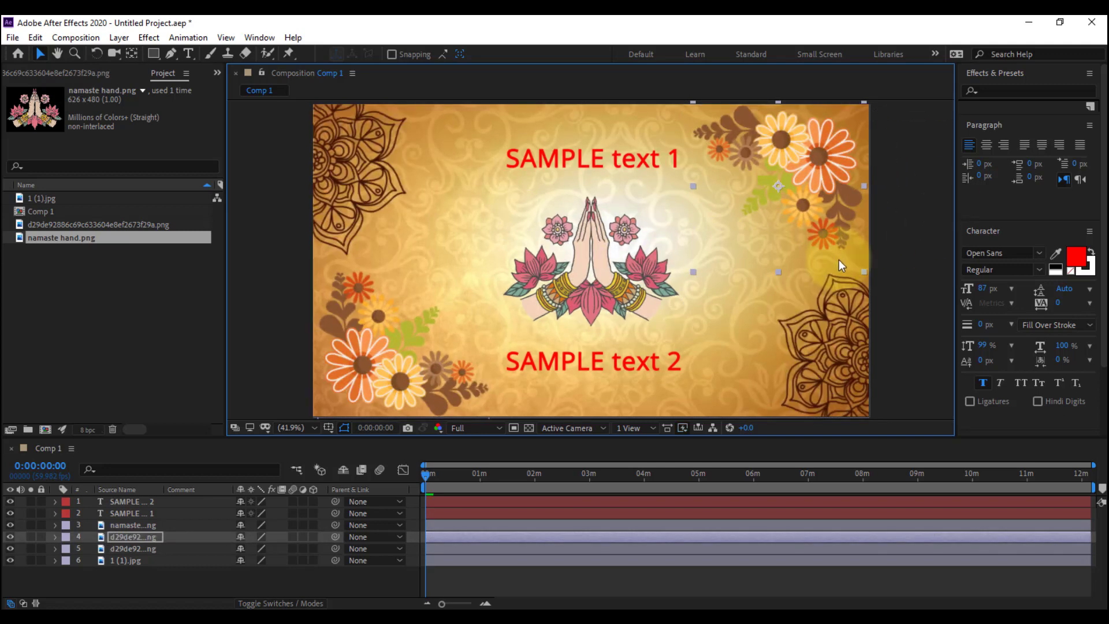
left_click(914, 267)
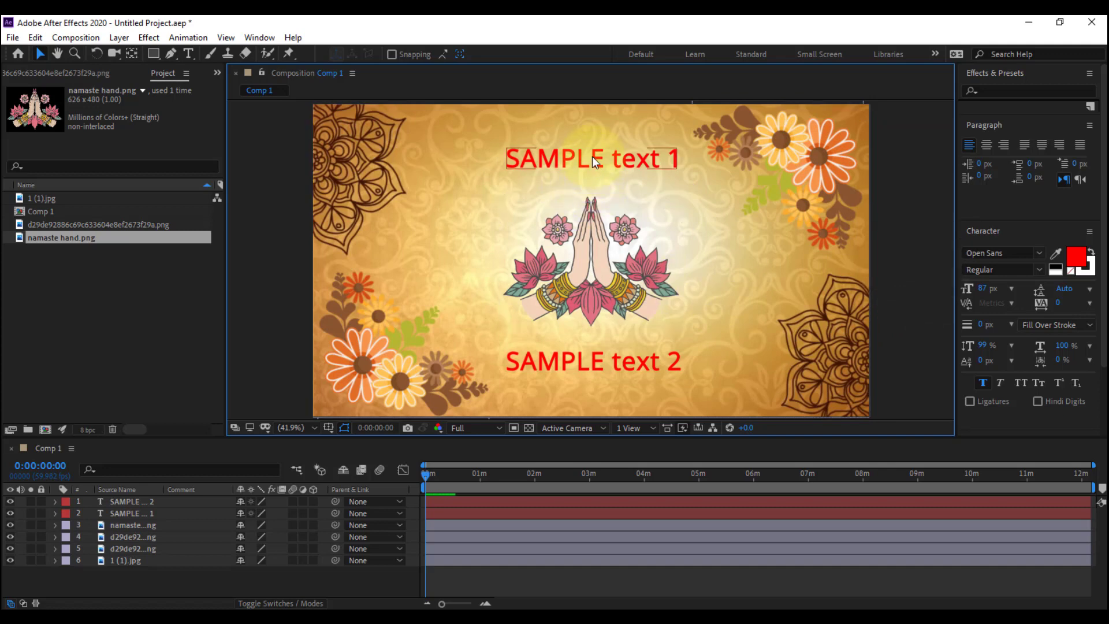
Fine-tune the placement of both text lines and the namaste hands at the frame's centre, and nudge the lower-left flower up and left
left_click_drag(592, 156, 592, 153)
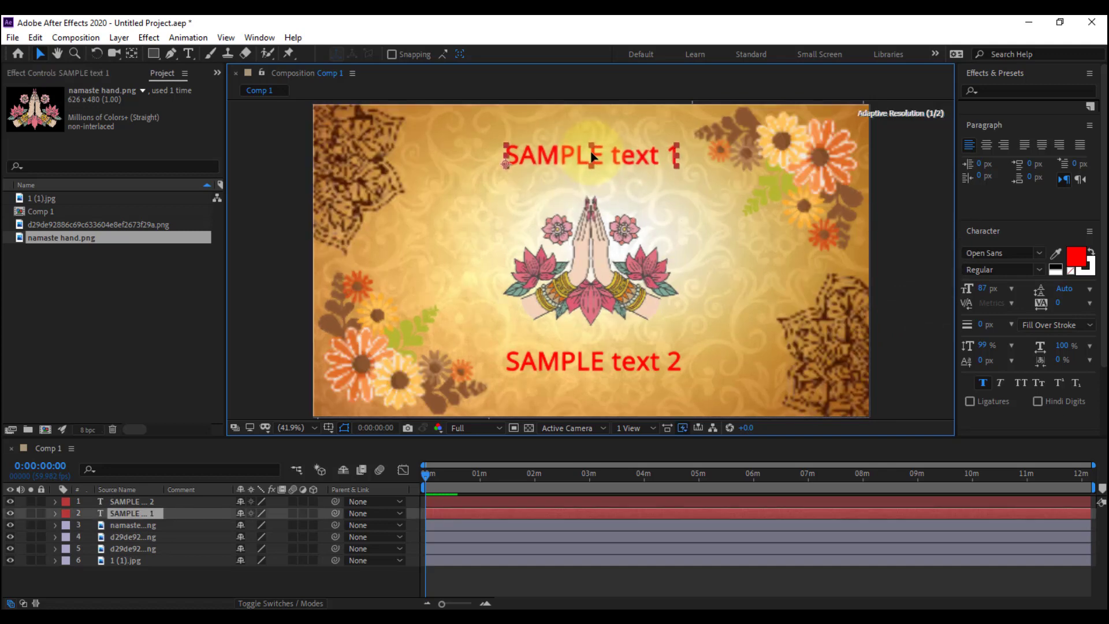
left_click(597, 262)
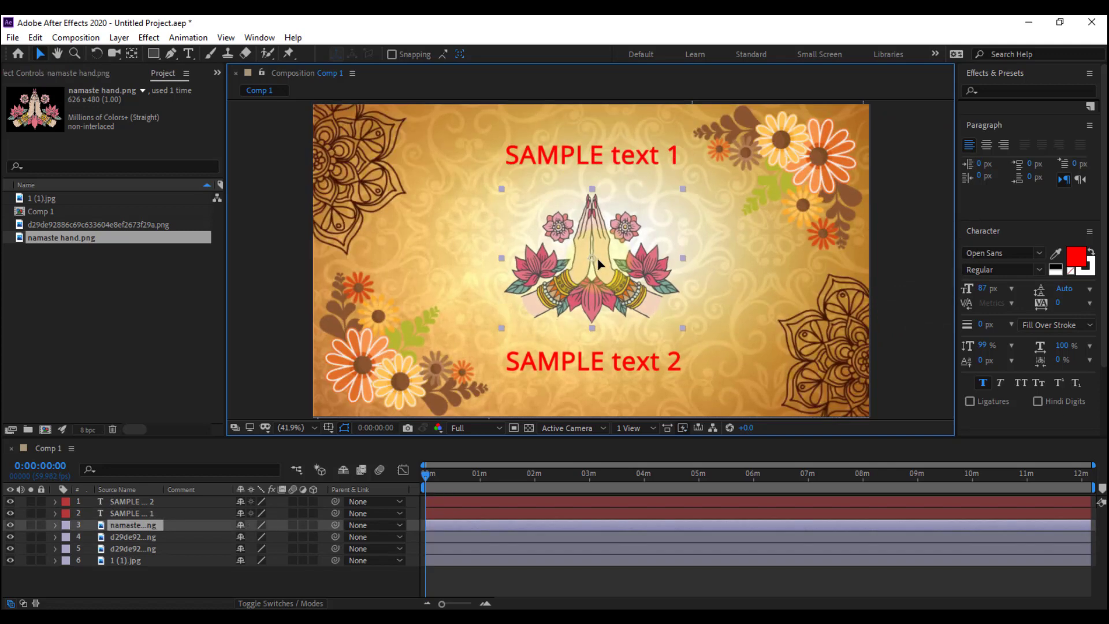
left_click(605, 363)
left_click_drag(603, 367, 601, 367)
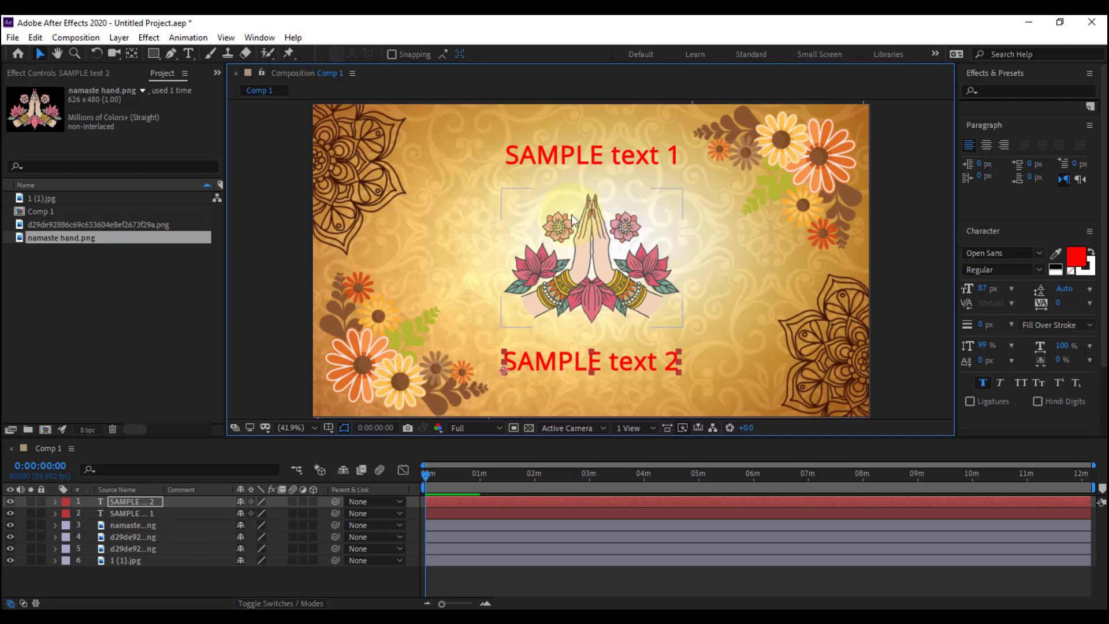
left_click_drag(386, 365, 395, 389)
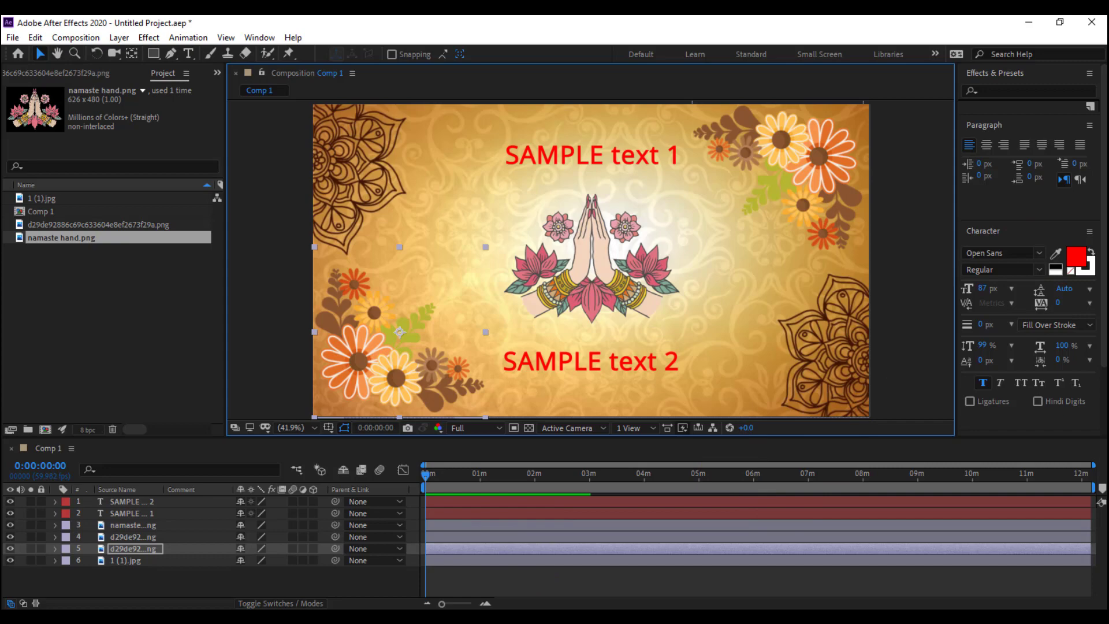
Switch to the YouTube Rajasthani wedding invitation tutorial in Chrome and replay its opening, pausing at 0:12 to examine the card's animation
left_click_drag(1107, 35, 504, 96)
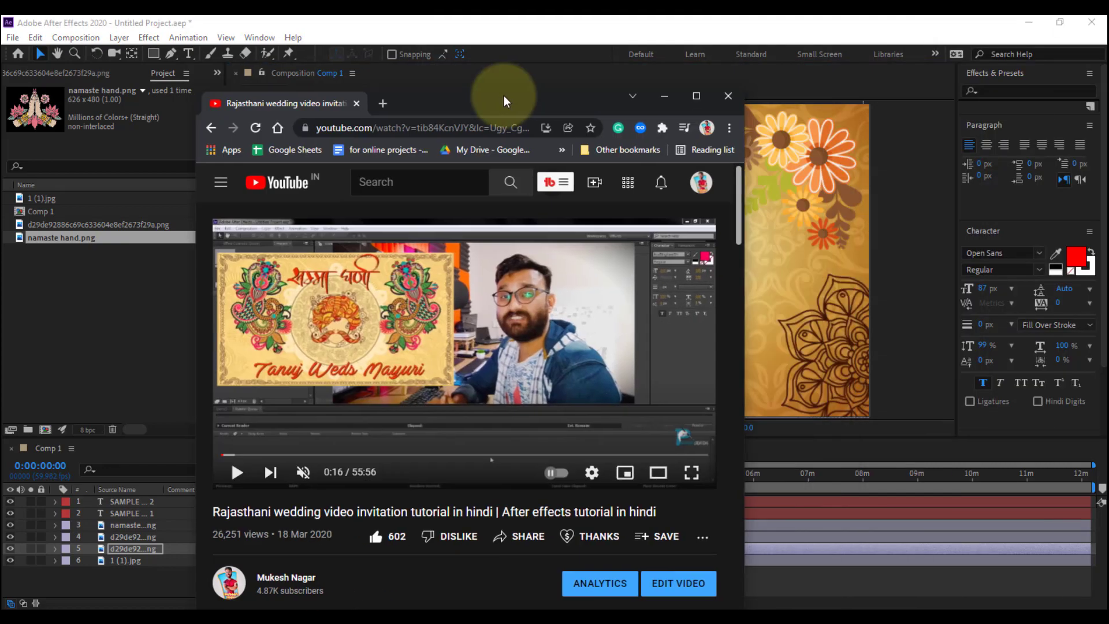
left_click(690, 96)
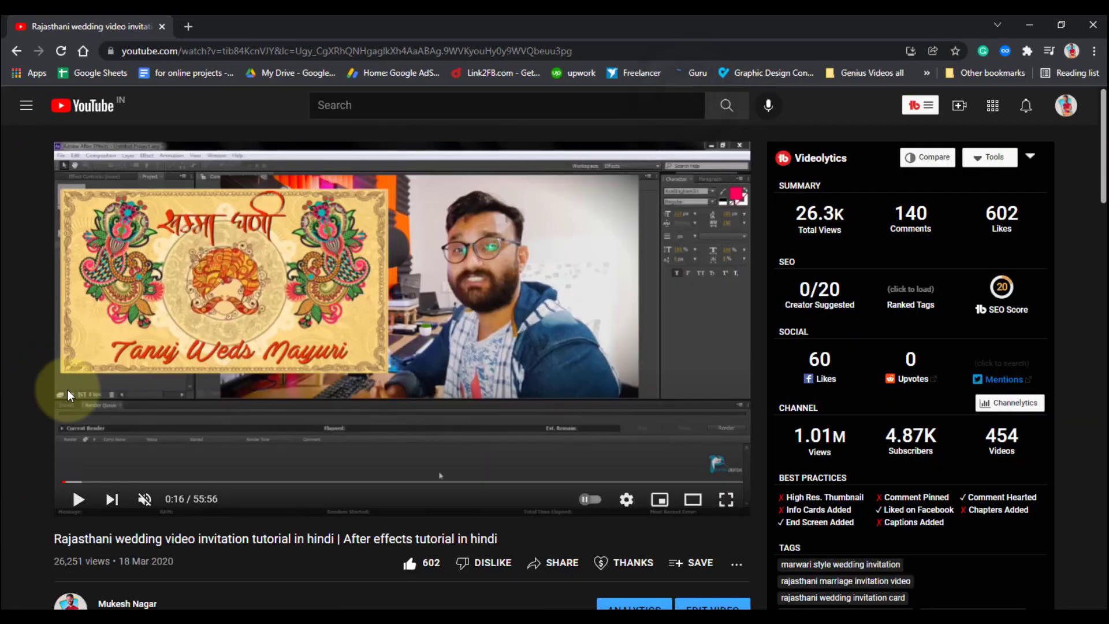
left_click(66, 481)
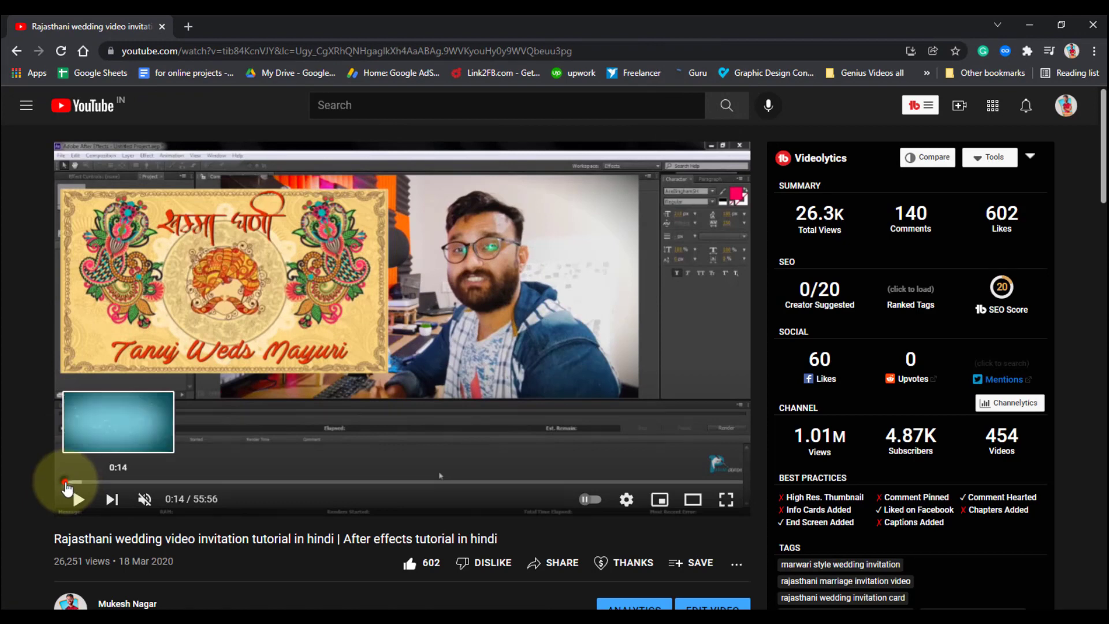
left_click(77, 500)
left_click(77, 500)
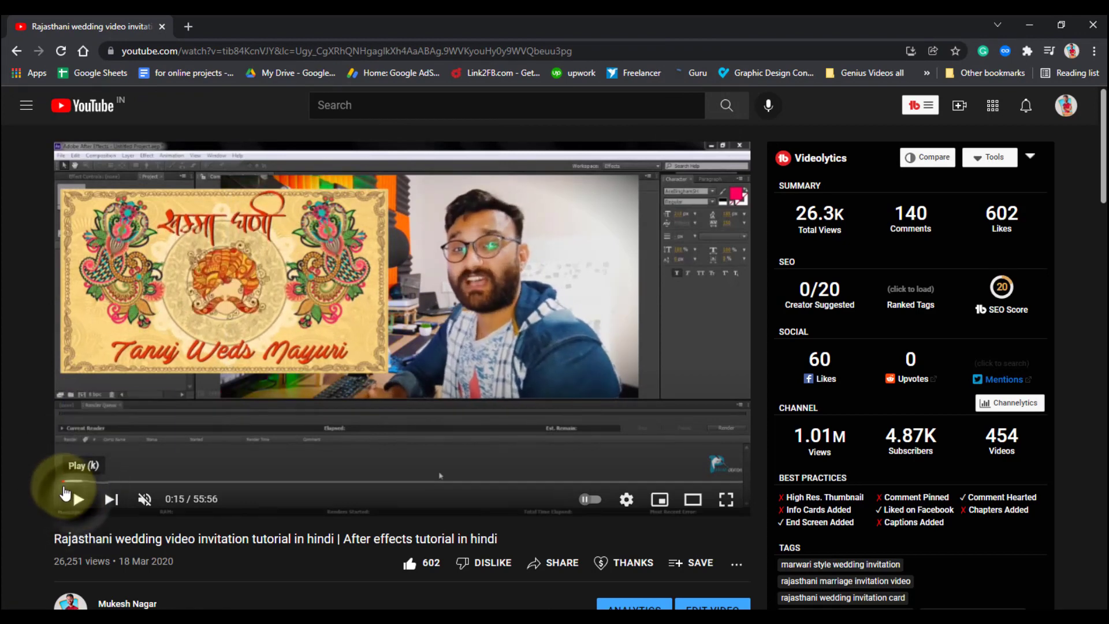
left_click(64, 482)
left_click(78, 500)
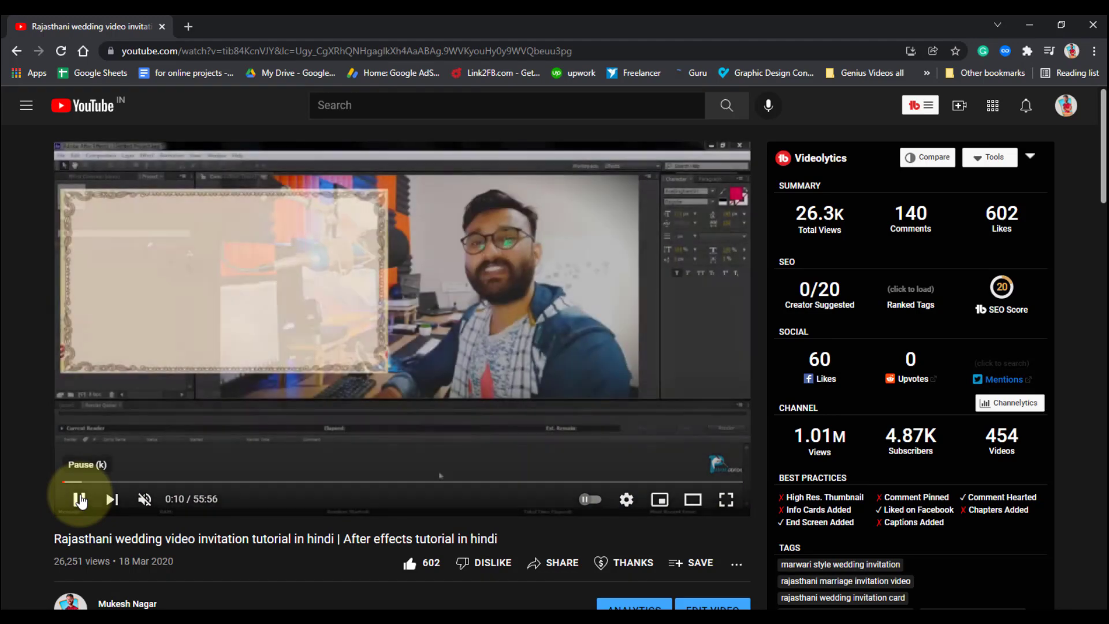
left_click(80, 499)
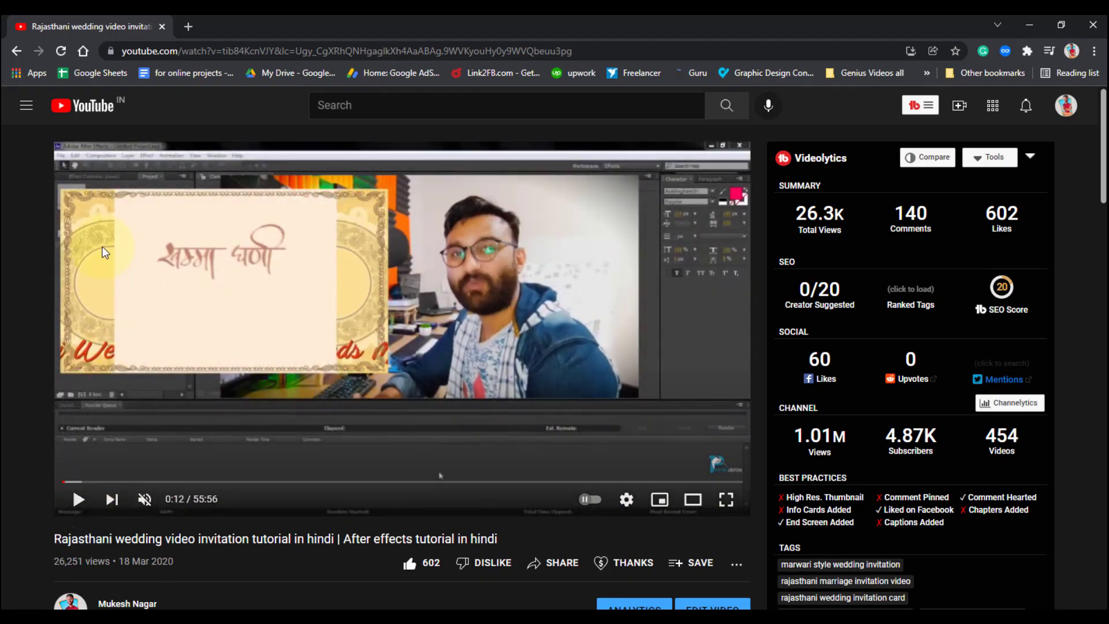
left_click(77, 502)
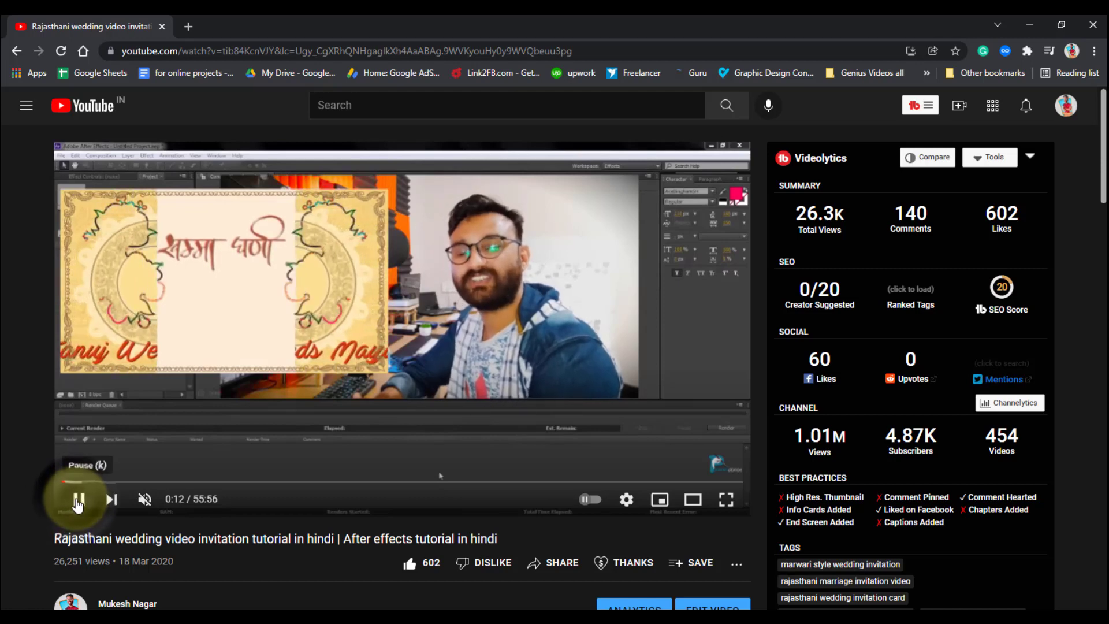
left_click(77, 500)
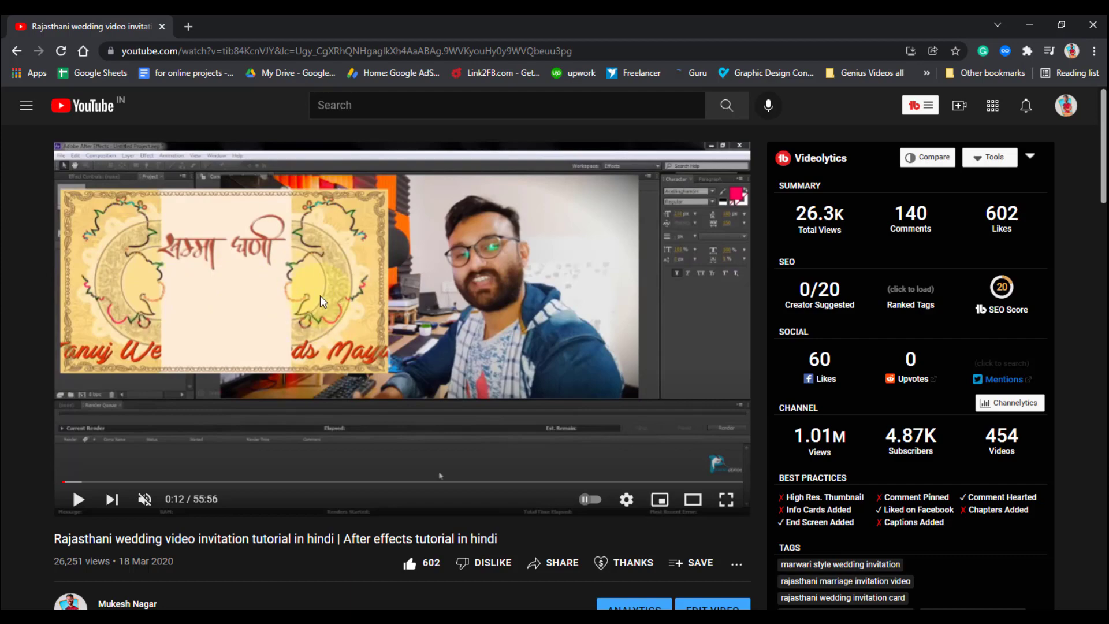
Switch back to After Effects and toggle the fifth layer's visibility to check which flower it controls
left_click_drag(424, 23, 1108, 81)
left_click(288, 581)
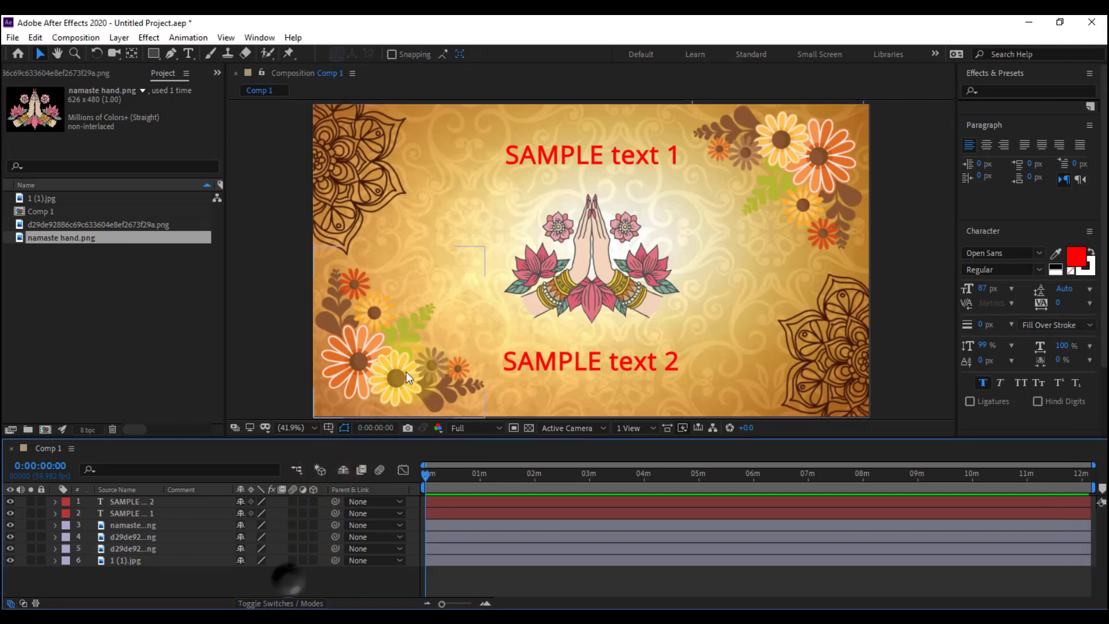
key("ctrl+z")
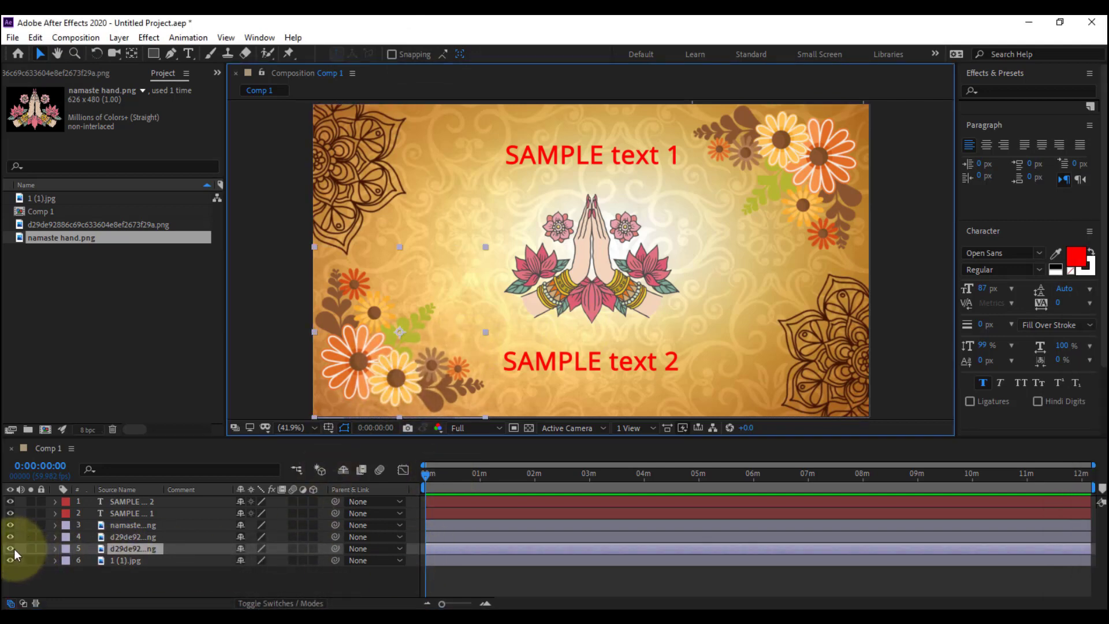
left_click(14, 549)
left_click(14, 548)
left_click(14, 549)
left_click(13, 549)
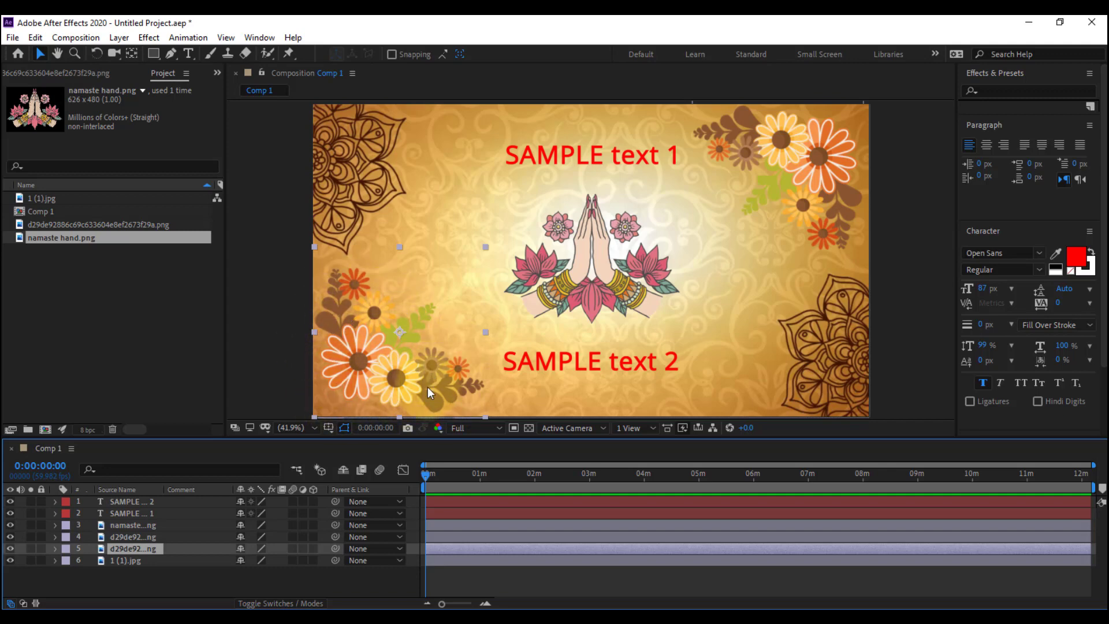
Auto-trace the lower-left flower layer at the first frame, using the Current Frame time span and the Alpha channel
left_click(149, 573)
left_click(140, 552)
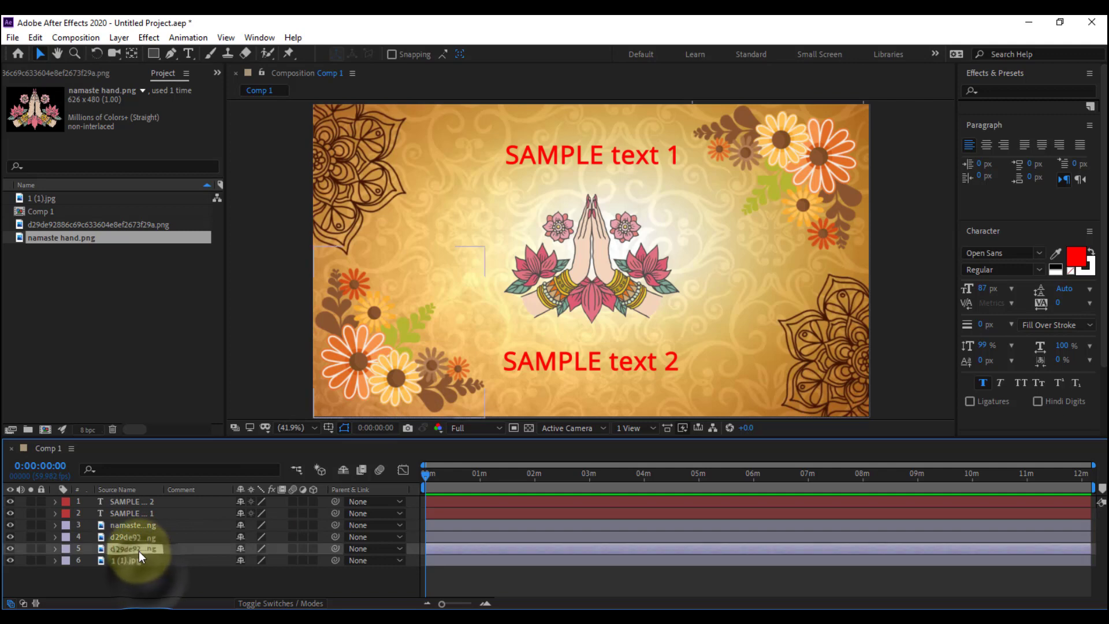
left_click(425, 473)
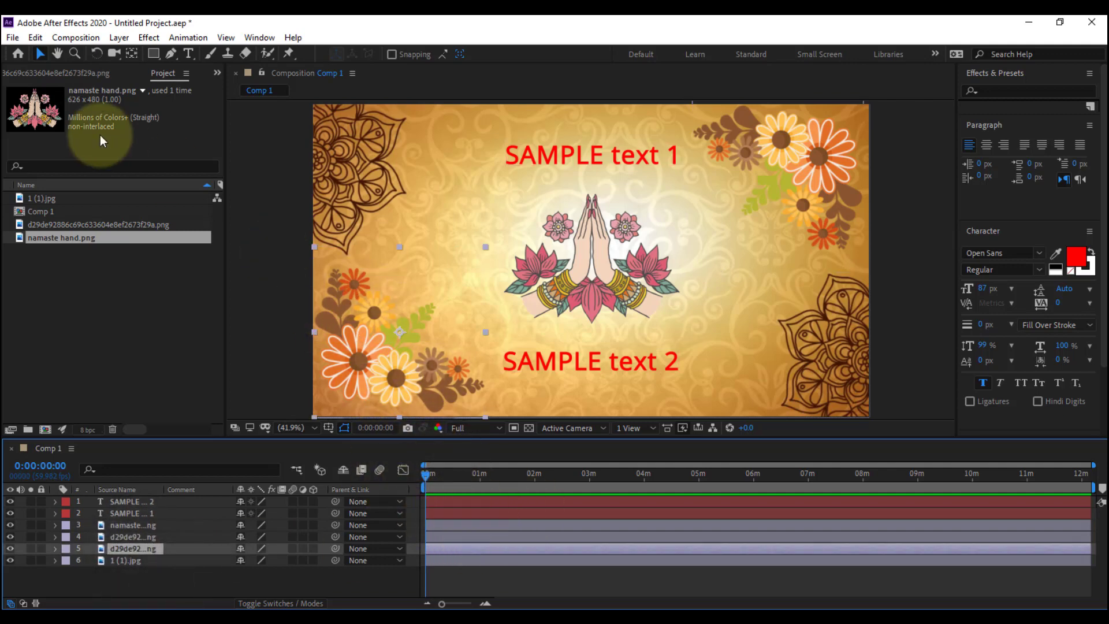
left_click(116, 39)
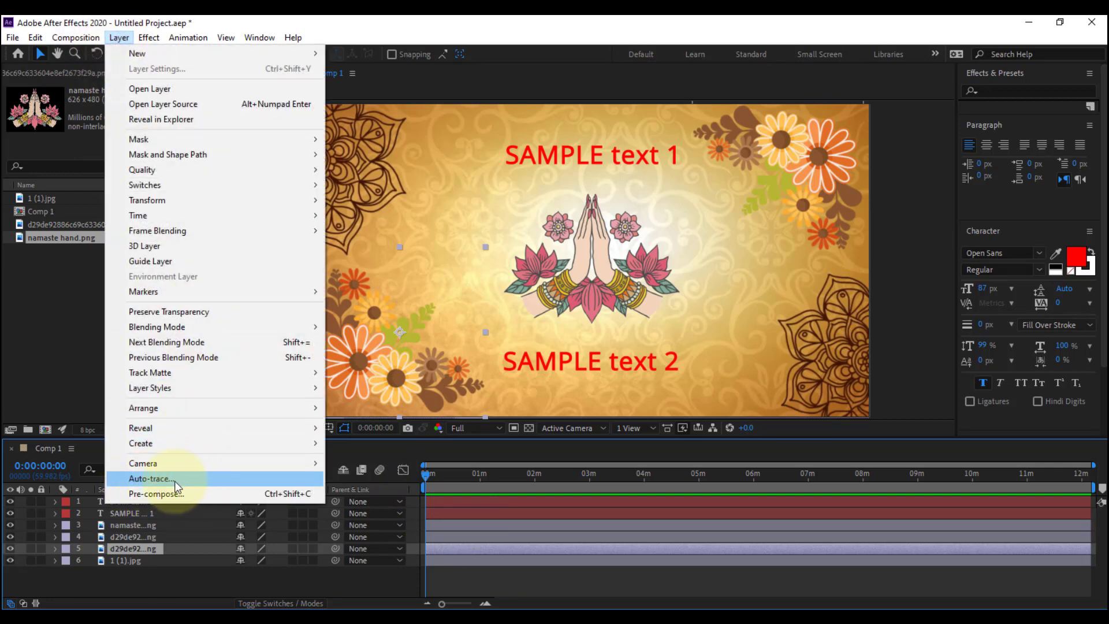
left_click(159, 479)
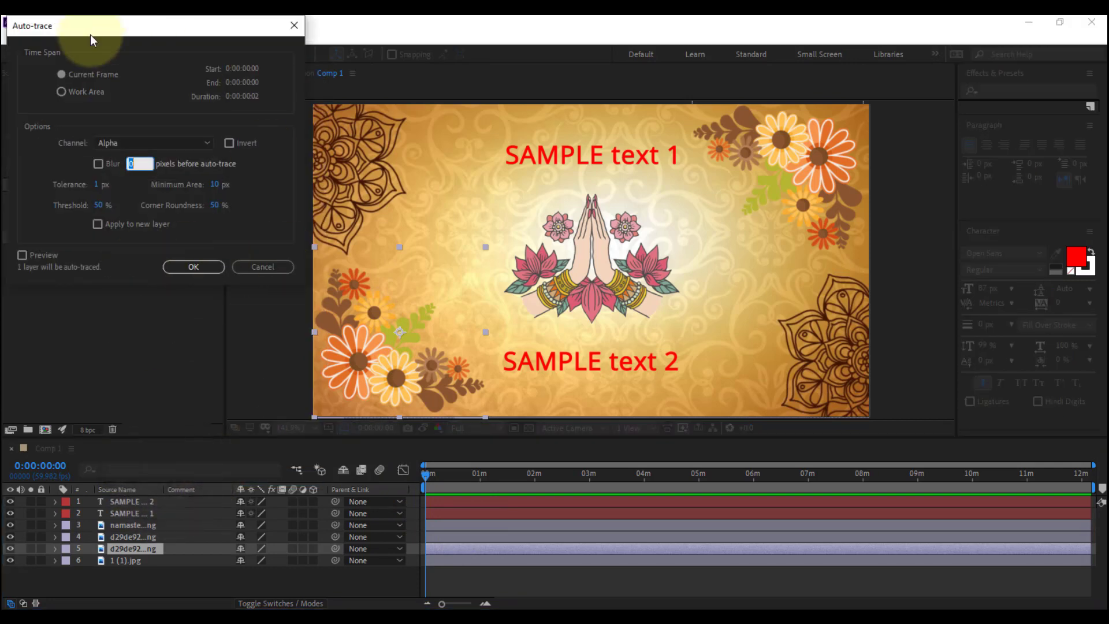
mouse_move(97, 34)
left_mouse_down()
mouse_move(404, 113)
mouse_move(378, 181)
mouse_move(276, 142)
left_mouse_up()
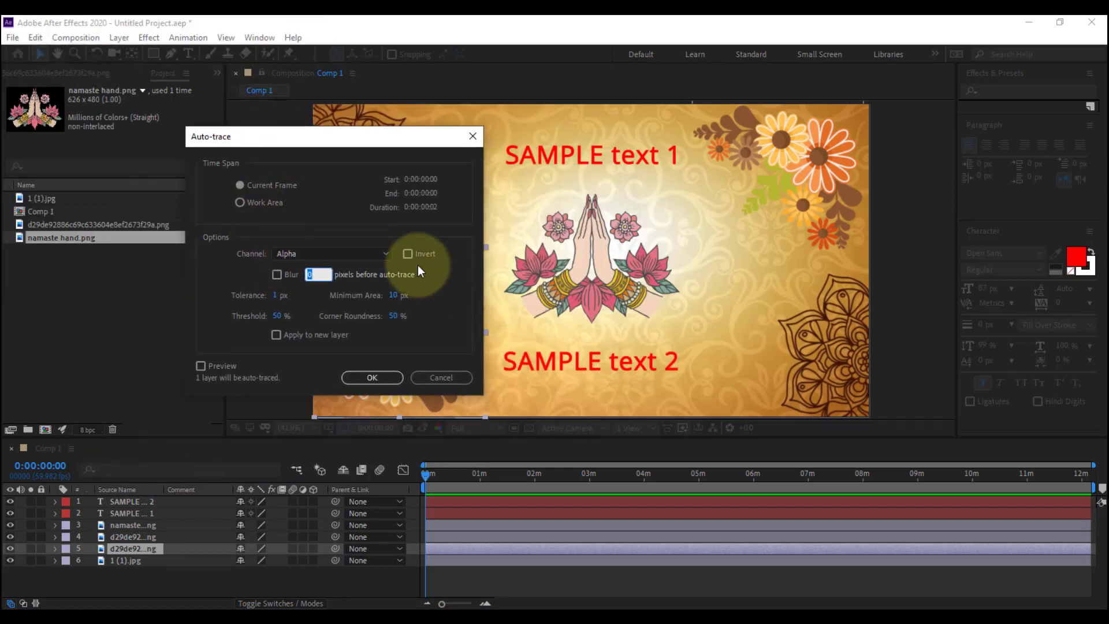
left_click(376, 377)
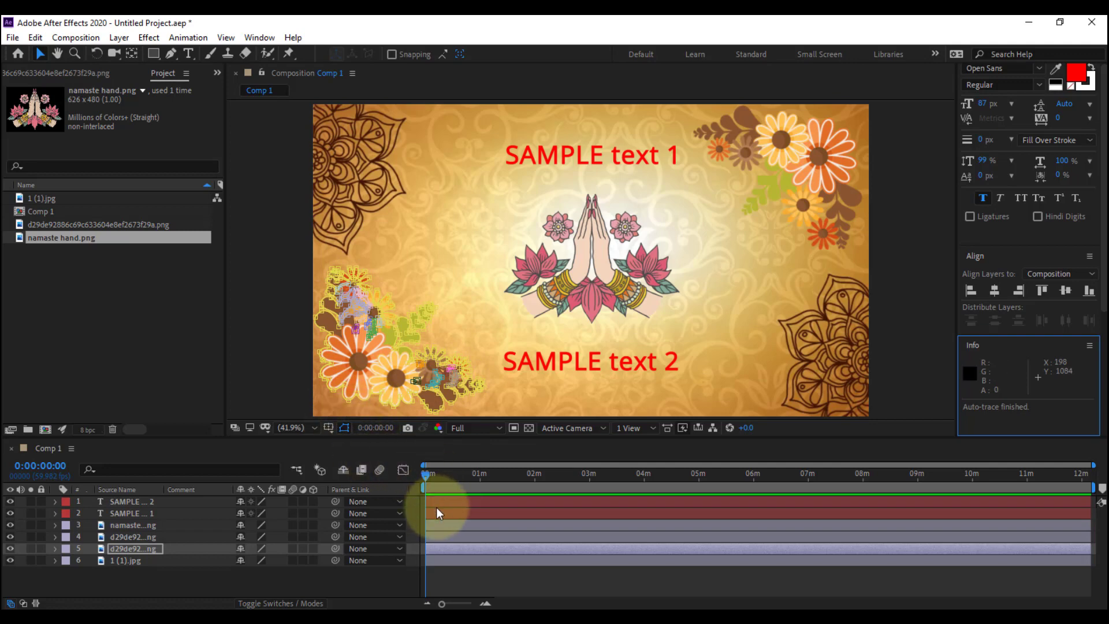
Search the effects for "stro" and try to apply Stroke to the traced lower-left flower
left_click(438, 483)
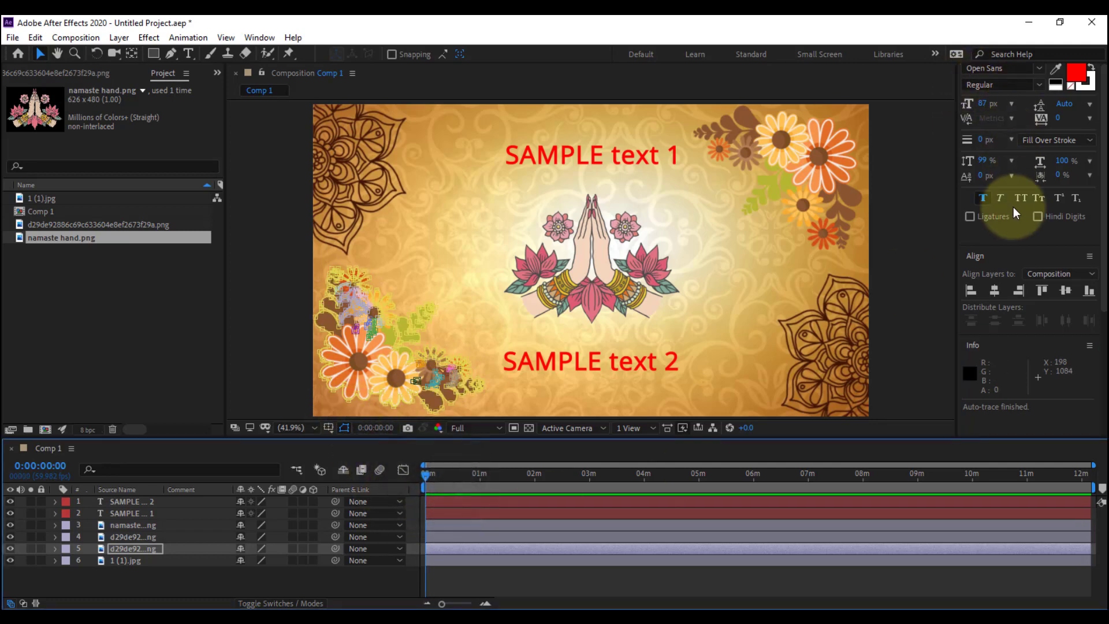
left_click_drag(1103, 201, 1104, 154)
left_click(1014, 90)
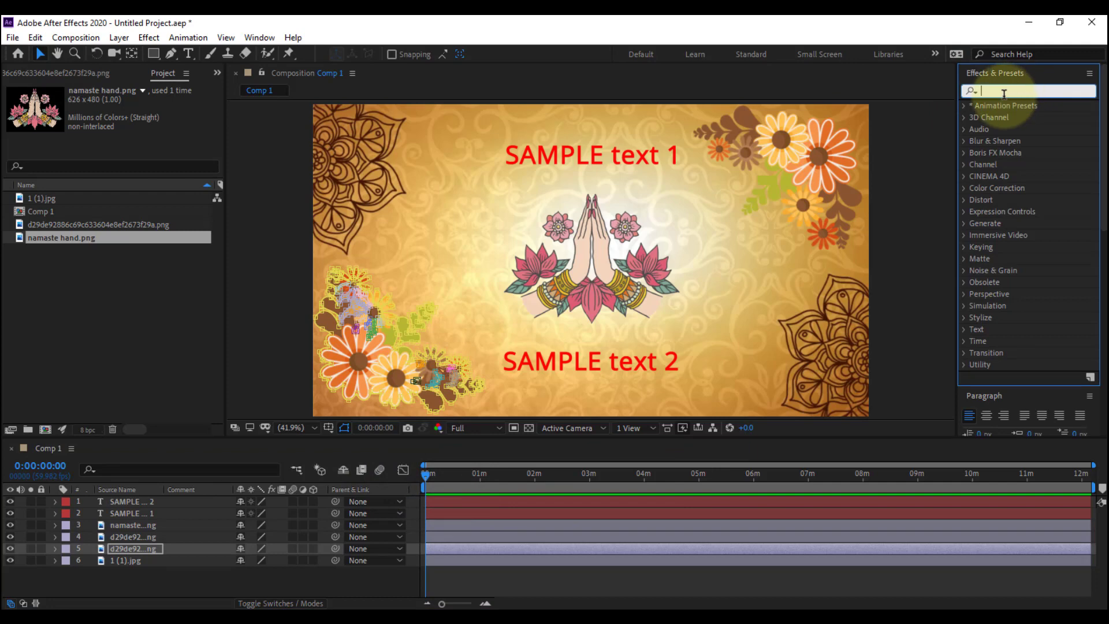
type("stro")
double_click(996, 271)
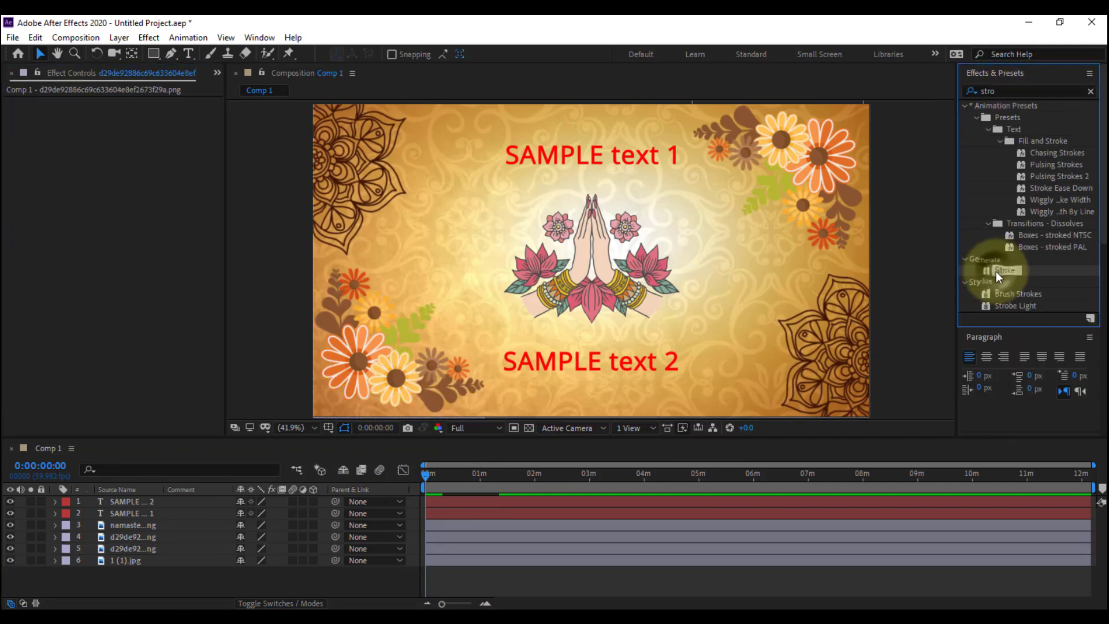
Duplicate the traced lower-left flower layer and delete all the masks from the upper copy
left_click(124, 550)
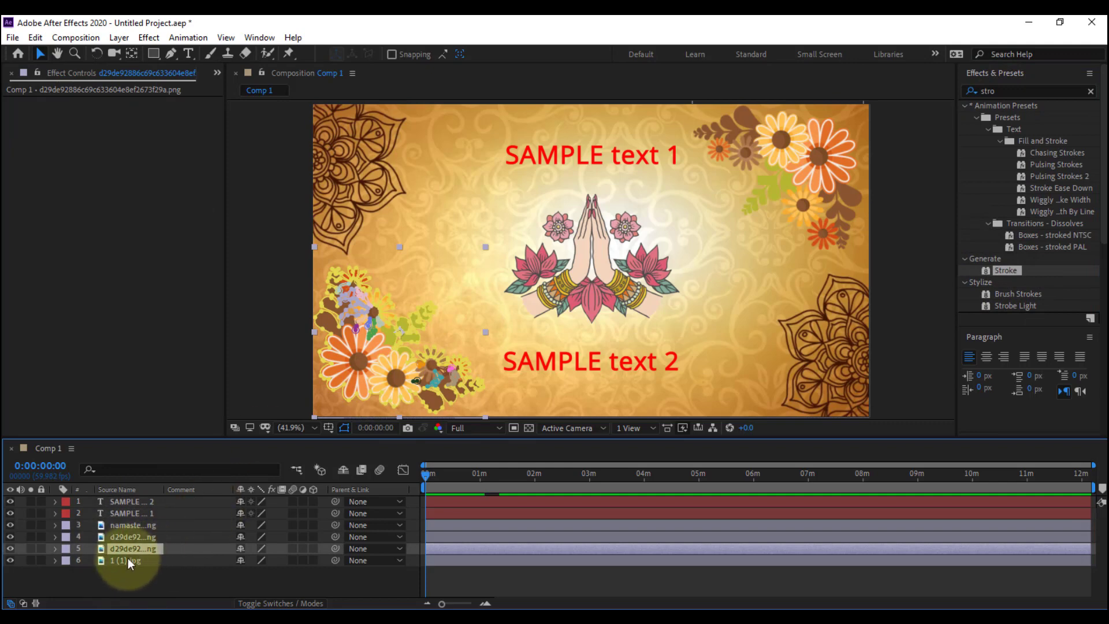
key("ctrl+d")
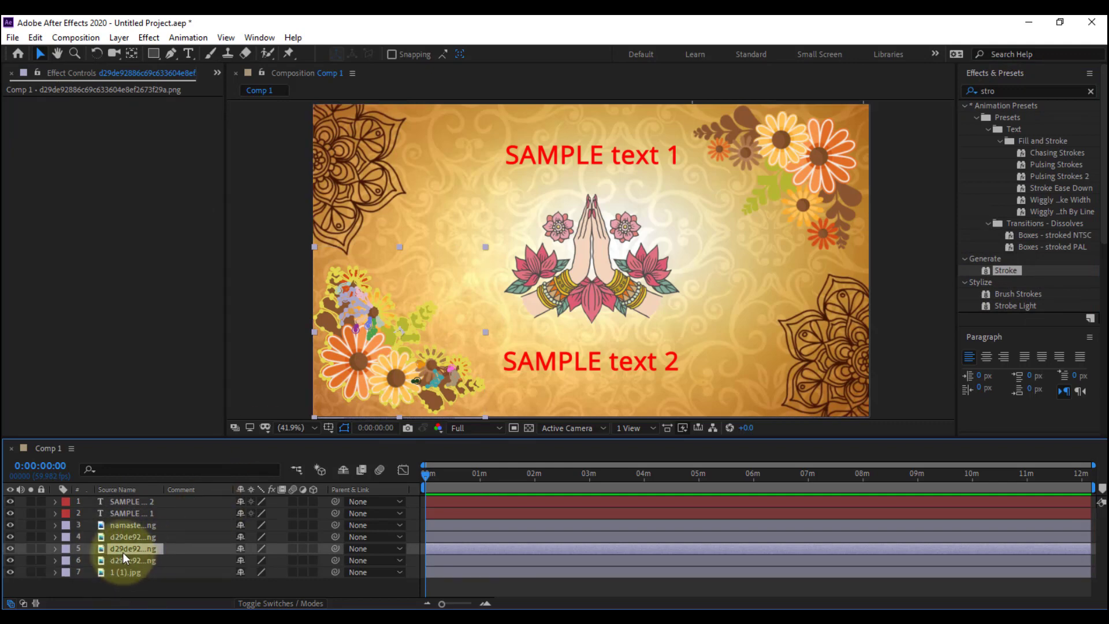
key("m")
scroll(109, 556, "down", 3)
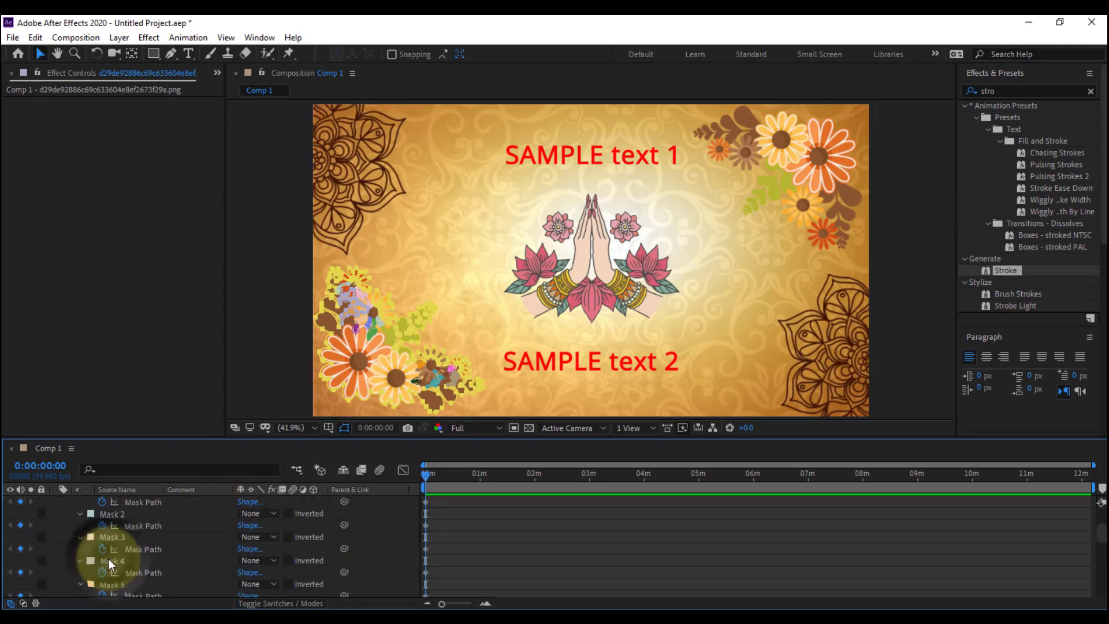
left_click(109, 559)
scroll(109, 559, "down", 6)
left_click(116, 555, "shift")
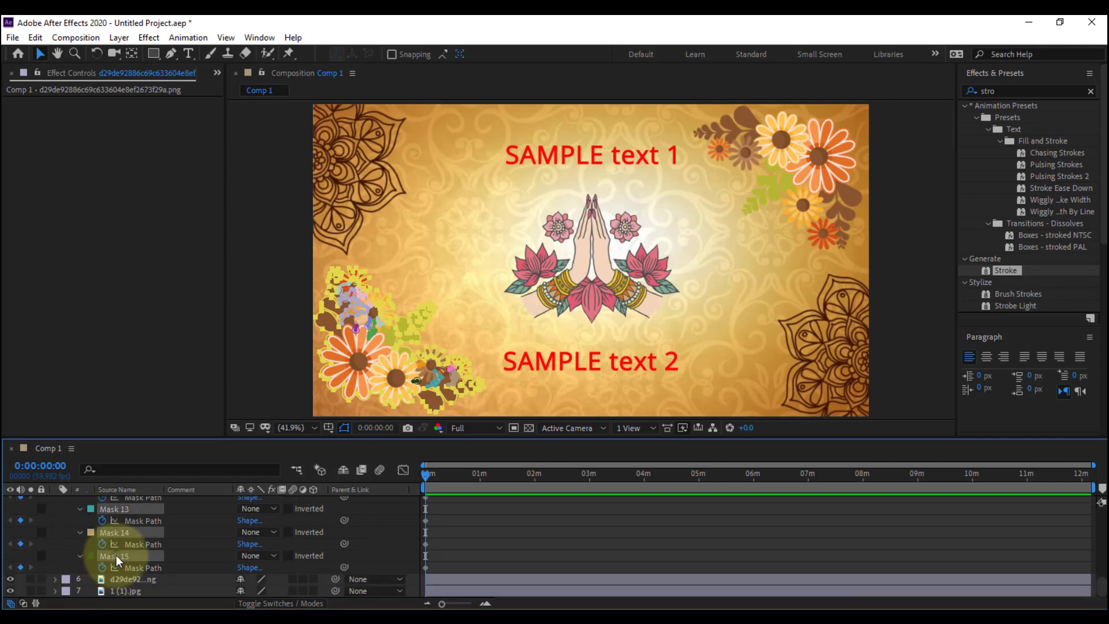
key("Delete")
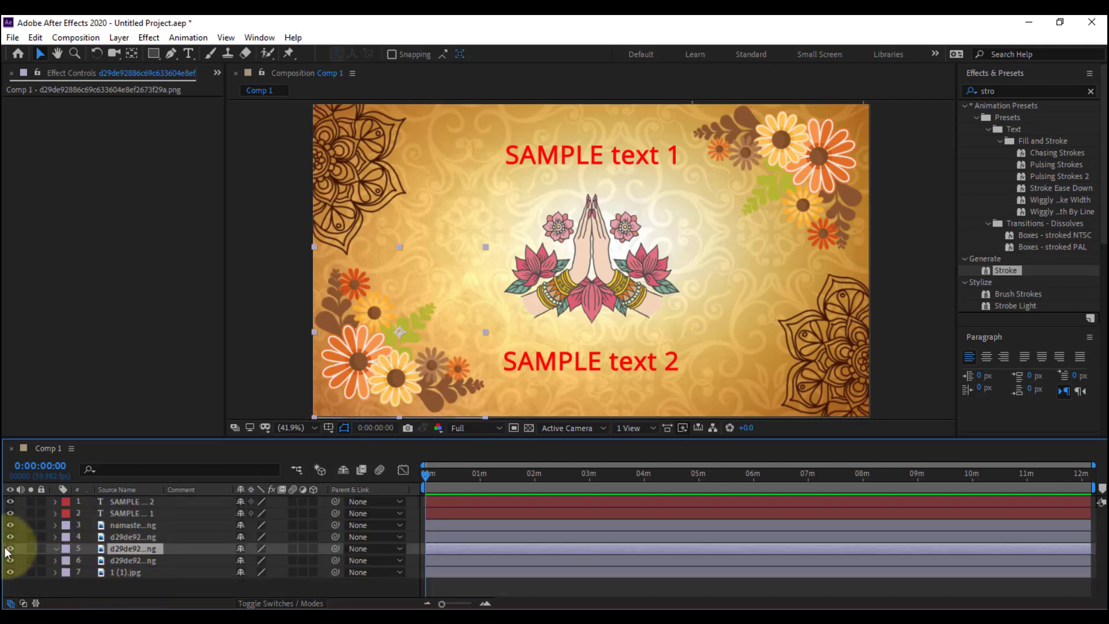
Hide the mask-free flower copy and apply the Stroke effect to the traced flower layer below it
left_click(10, 549)
left_click(119, 560)
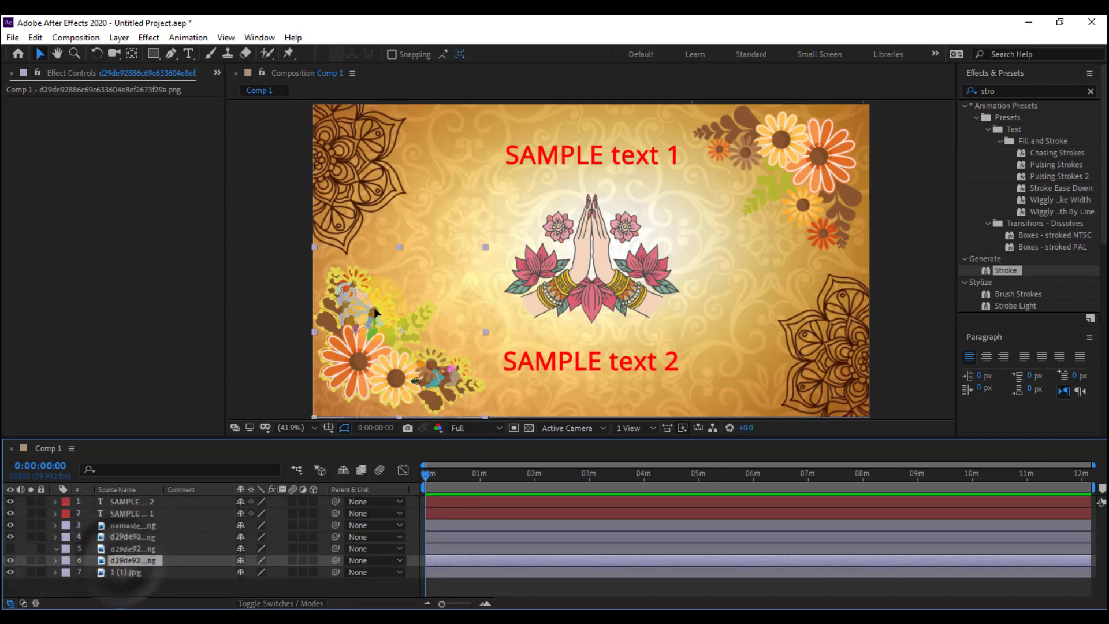
left_click(999, 269)
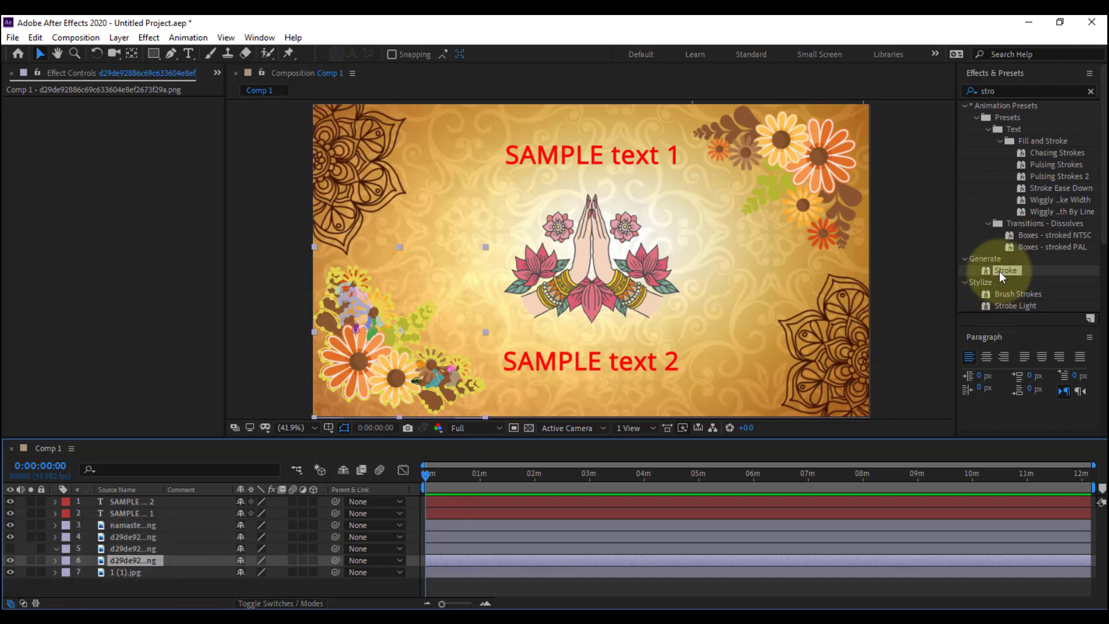
mouse_move(999, 272)
left_mouse_down()
mouse_move(686, 327)
mouse_move(143, 577)
mouse_move(131, 562)
left_mouse_up()
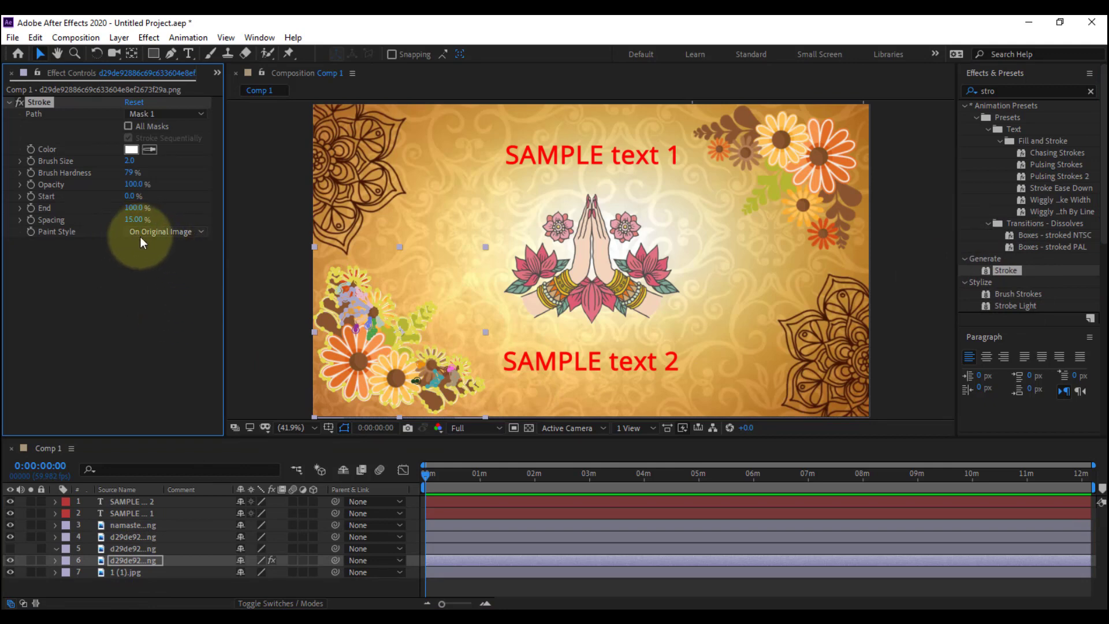
Set the Stroke's paint style to Reveal Original Image and hide the mask outlines in the composition view
left_click(175, 231)
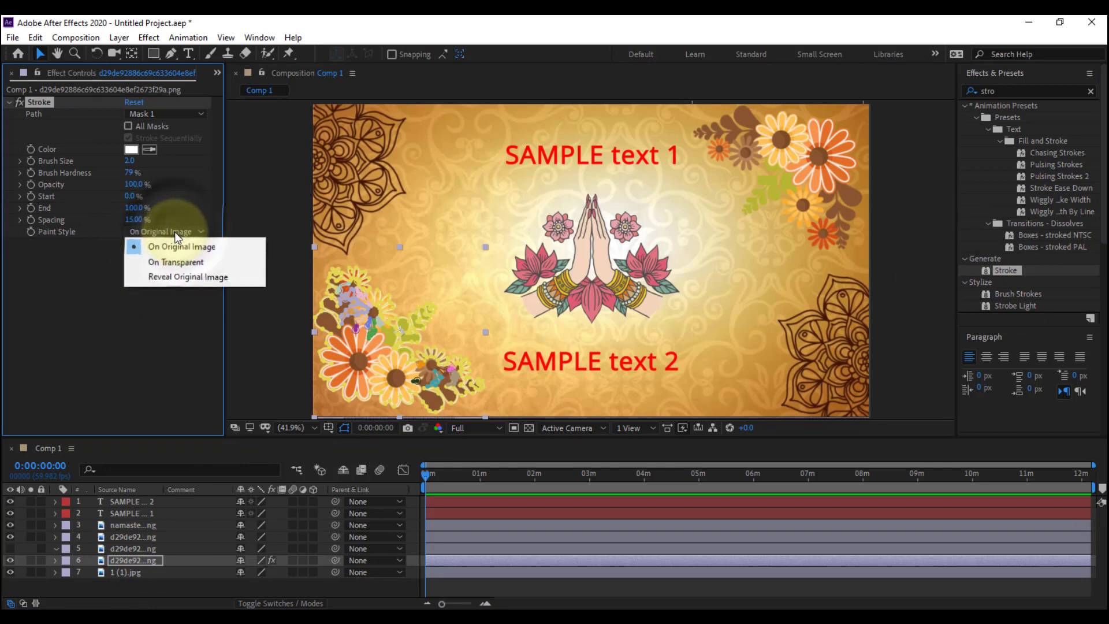
left_click(186, 279)
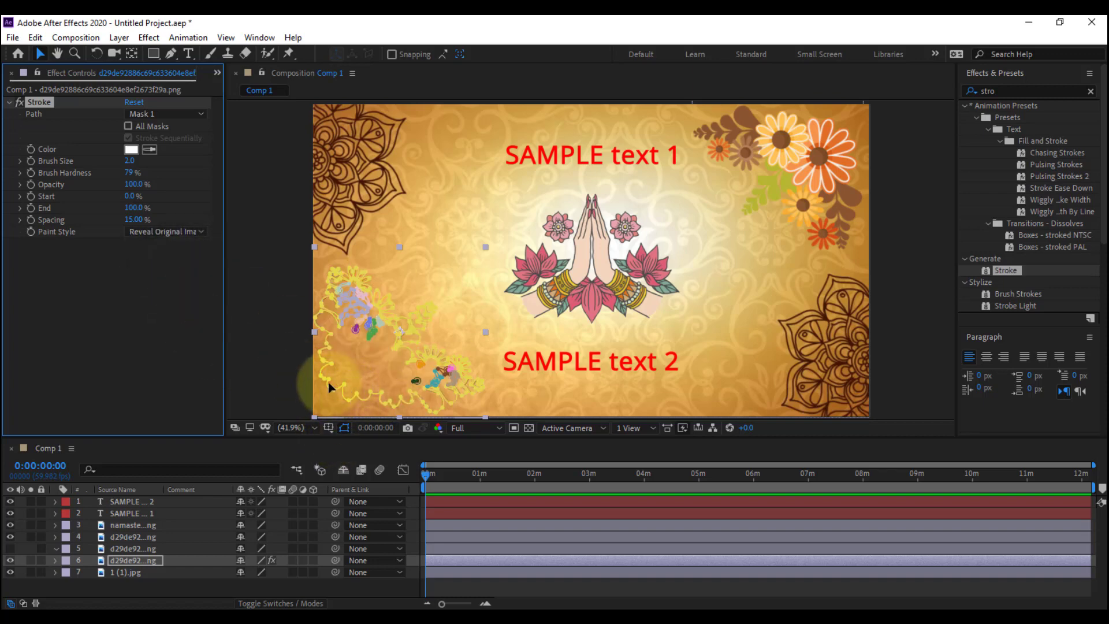
left_click(344, 428)
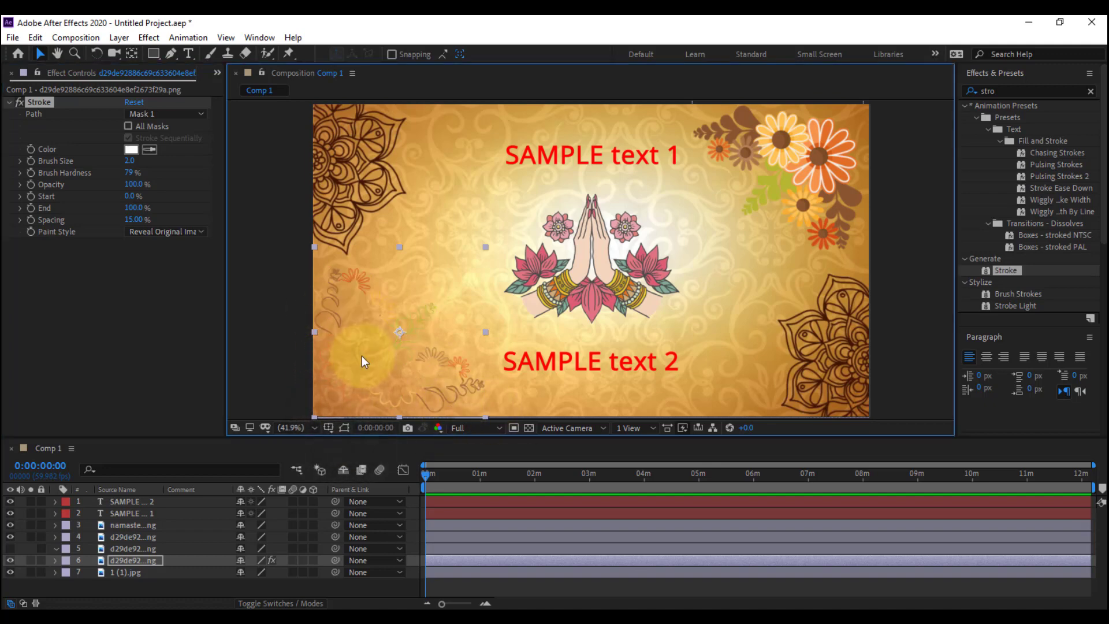
Make the Stroke effect follow all masks of the lower-left flower instead of only Mask 1
left_click(429, 477)
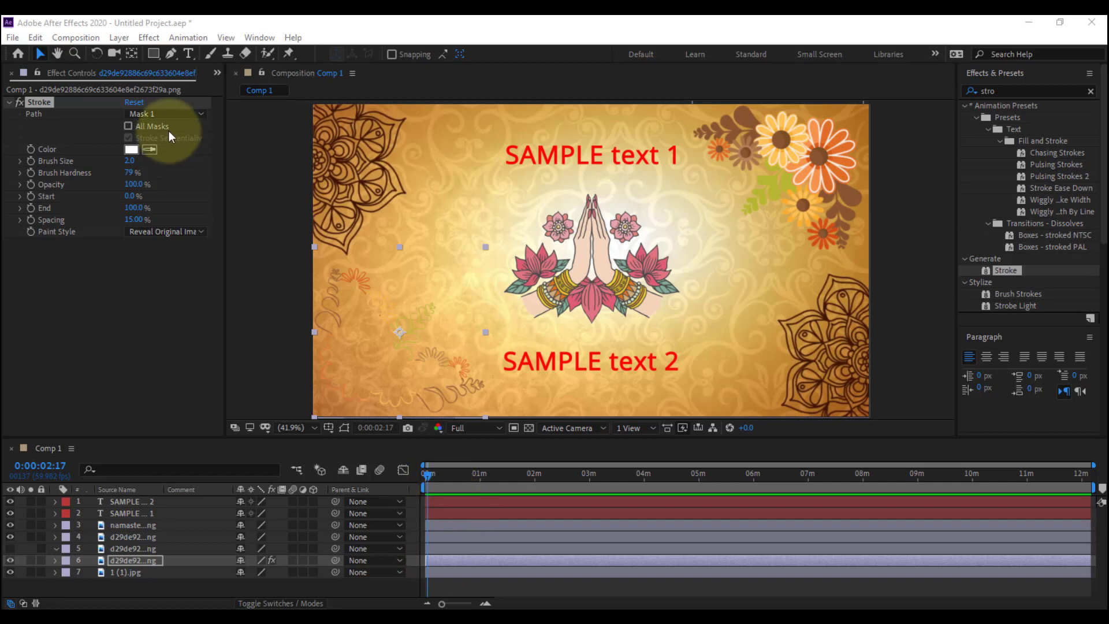
left_click(192, 115)
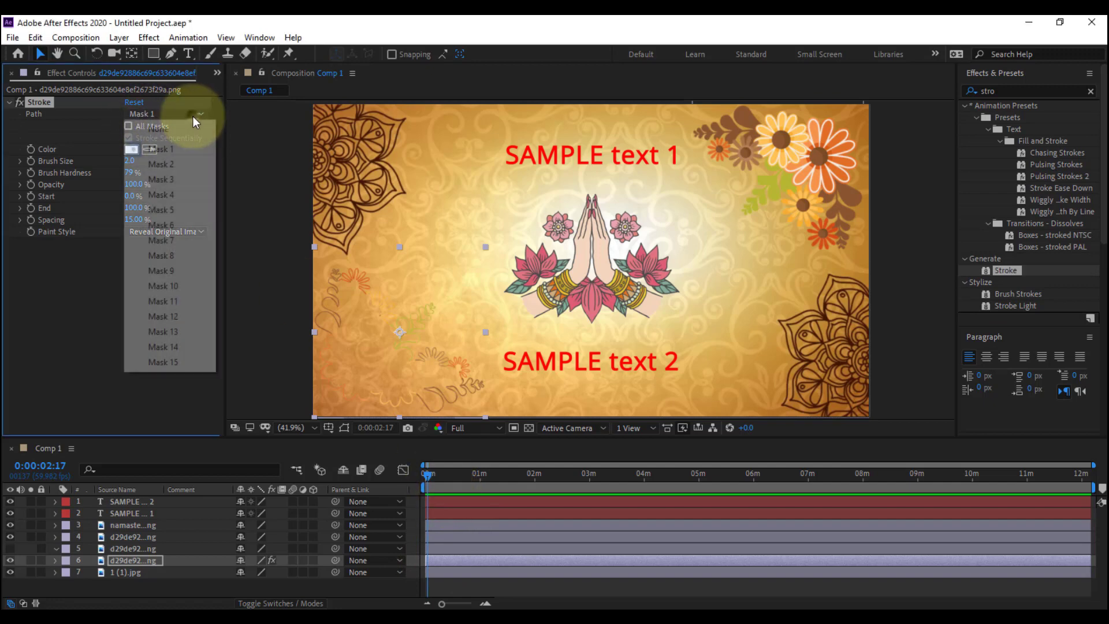
left_click(110, 118)
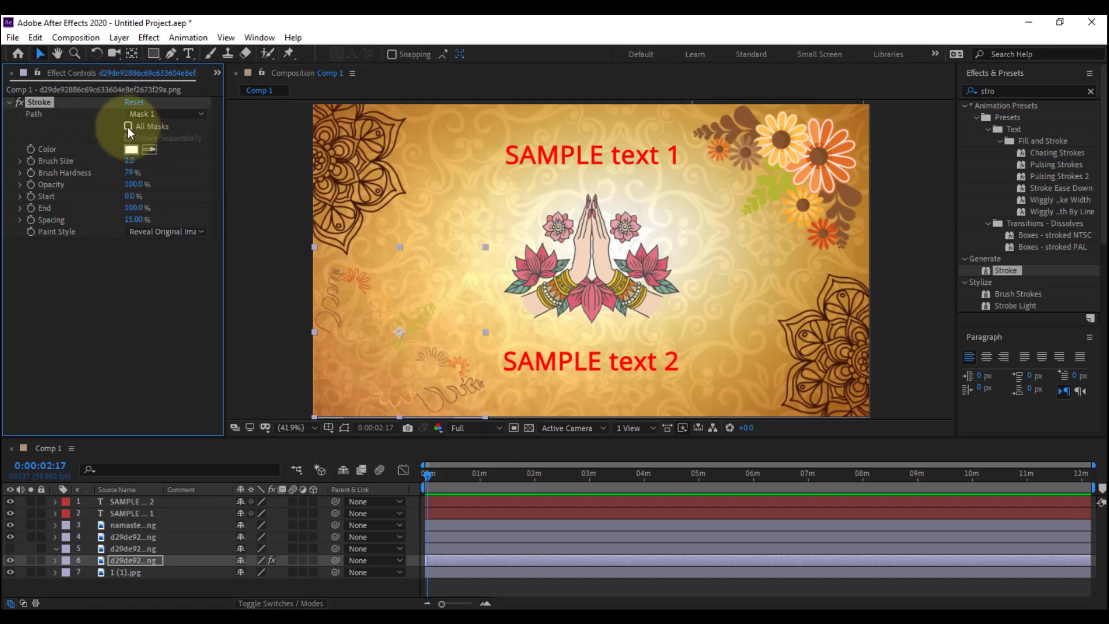
left_click(127, 126)
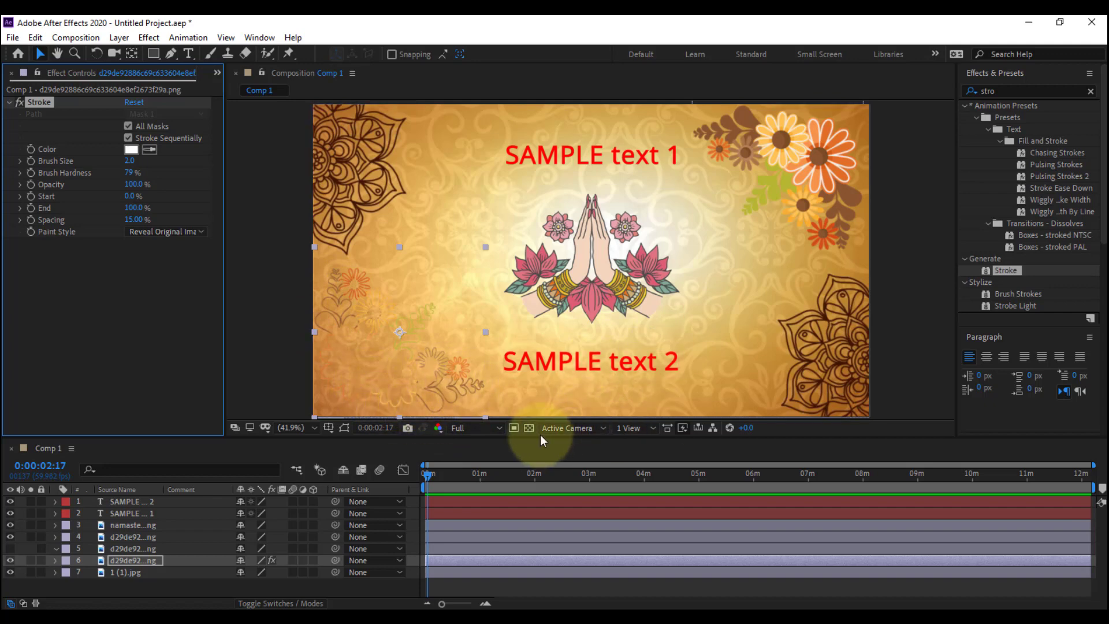
Hide the 1 (1).jpg background layer and set the flower Stroke's brush size to 3.0
left_click(10, 572)
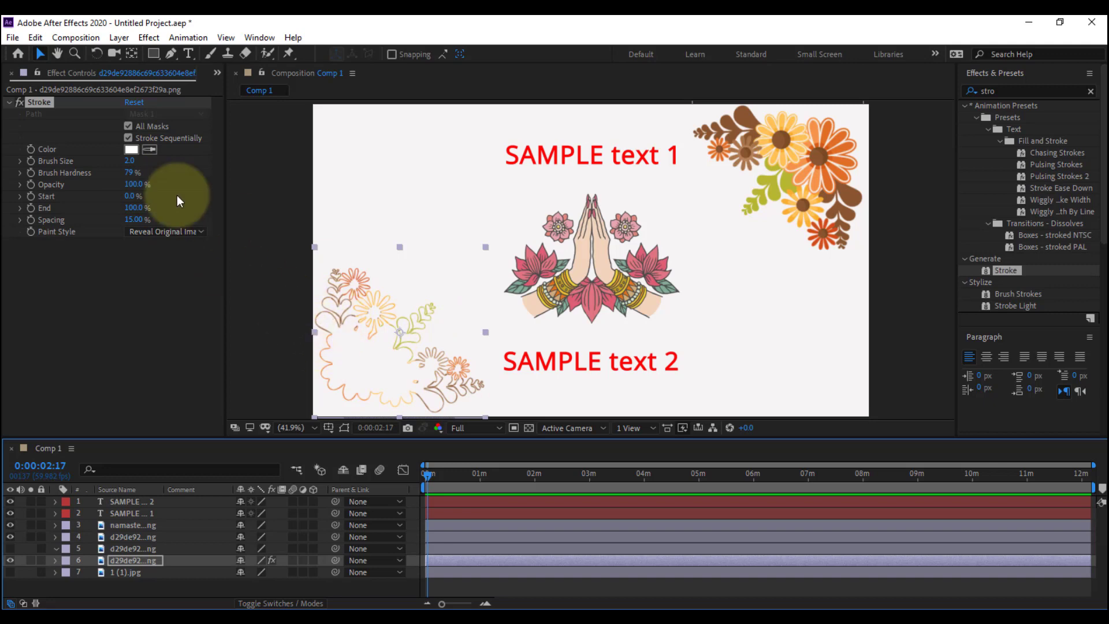
left_click_drag(130, 161, 137, 167)
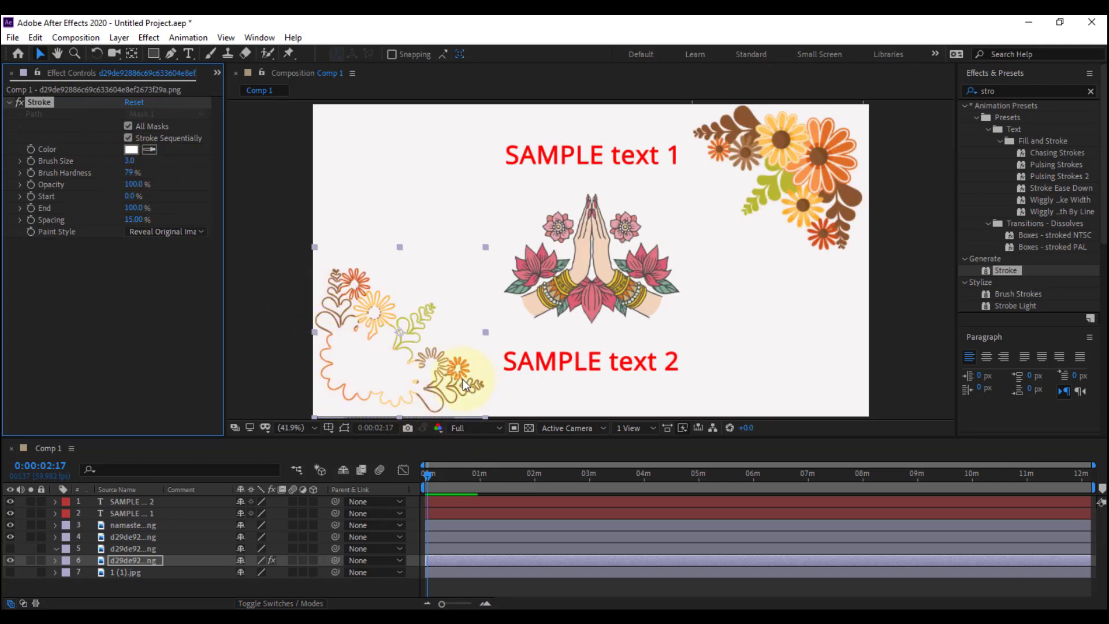
Enable keyframing for the flower Stroke's End property at 0:00:00:00
left_click(427, 473)
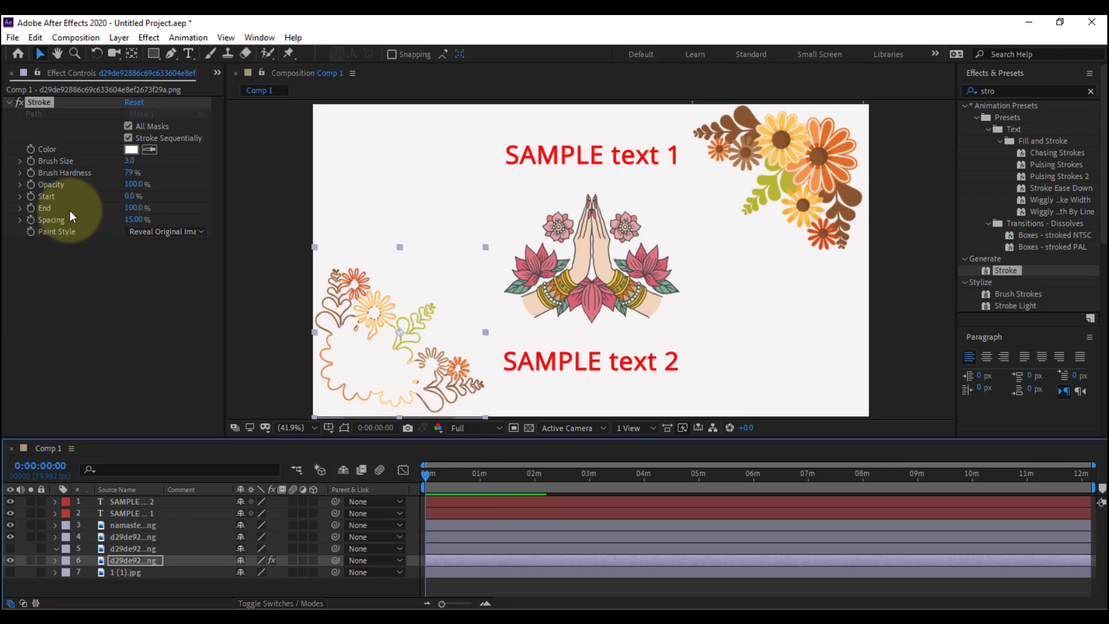
left_click(31, 207)
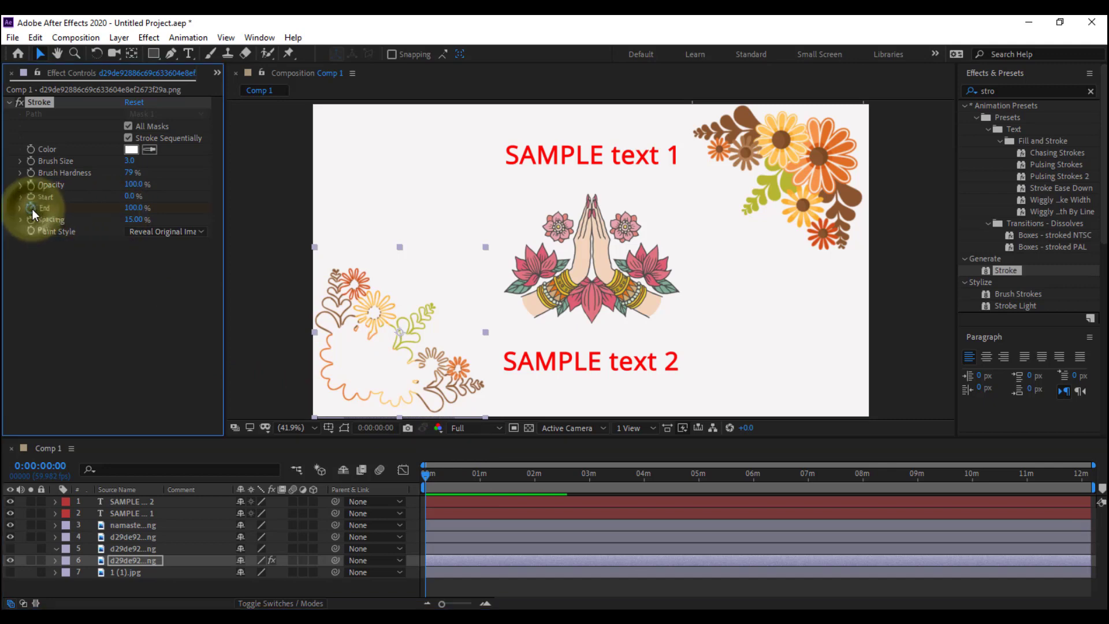
Add a 100% keyframe for the lower-left flower Stroke's End property at 0:00:08:05
left_click(436, 563)
key("m")
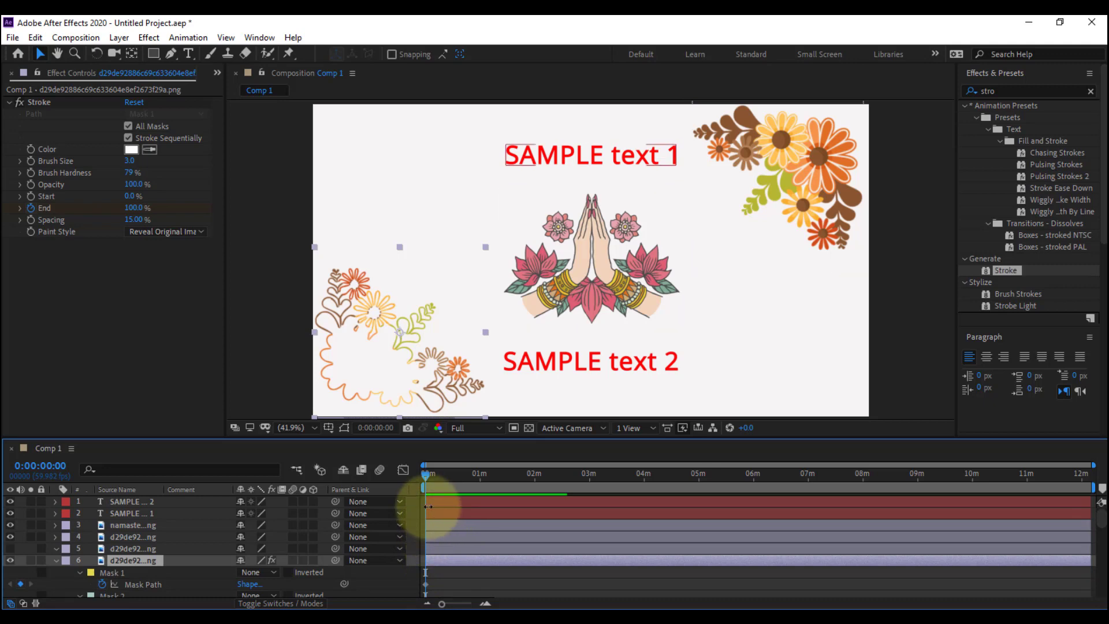
key("space")
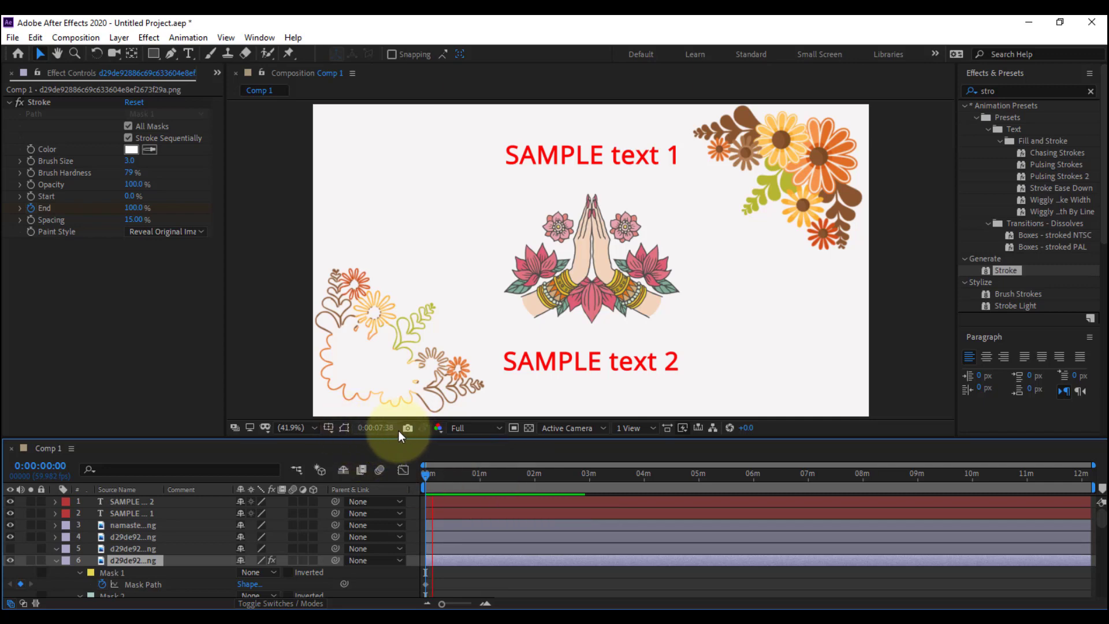
key("space")
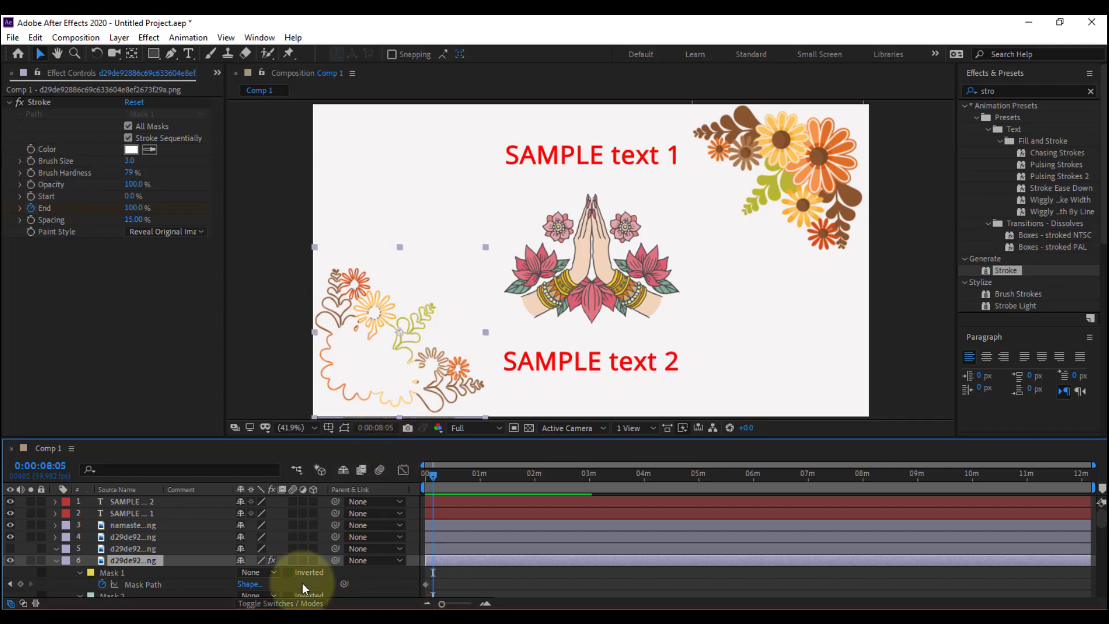
left_click(22, 584)
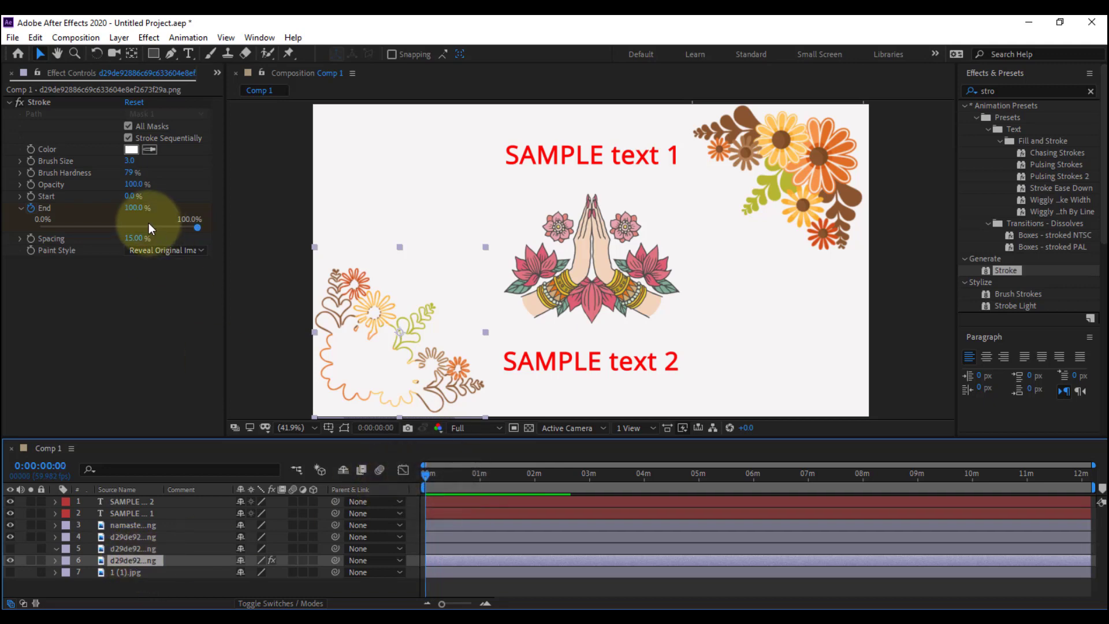
Set the flower Stroke's End to 0.0% at 0:00:00:00 and preview the drawing animation
left_click(89, 214)
left_click_drag(90, 214, 29, 217)
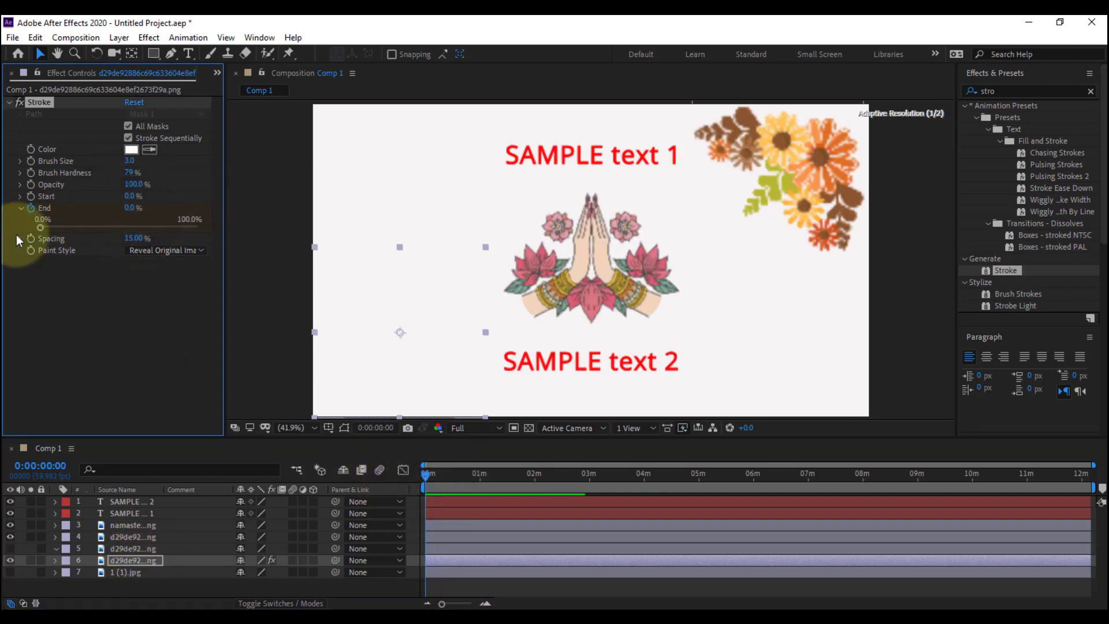
left_click(434, 585)
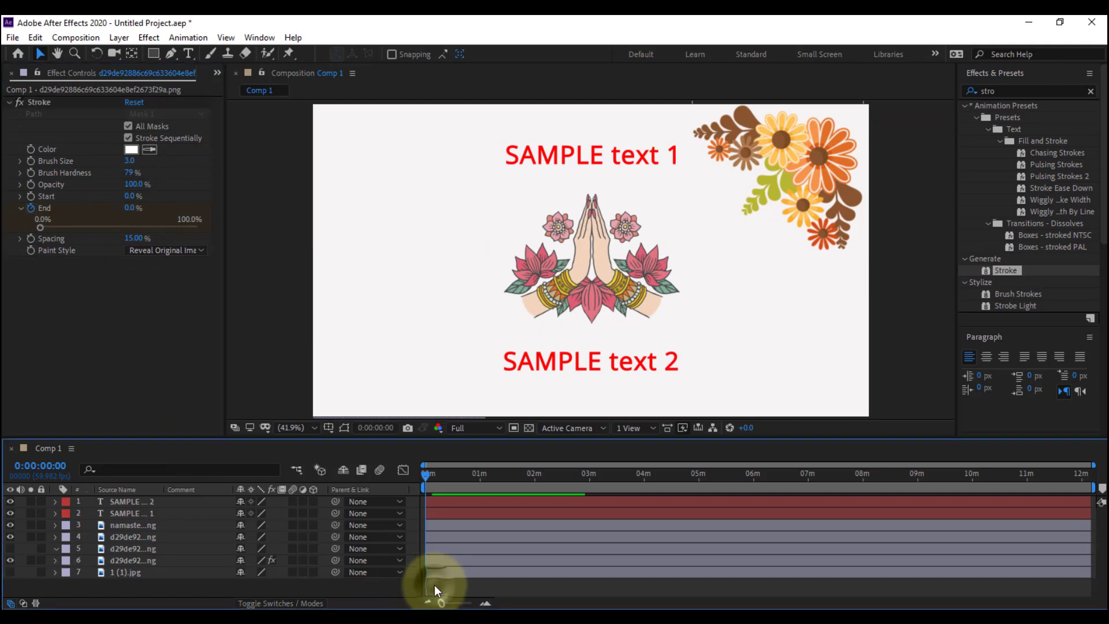
key("space")
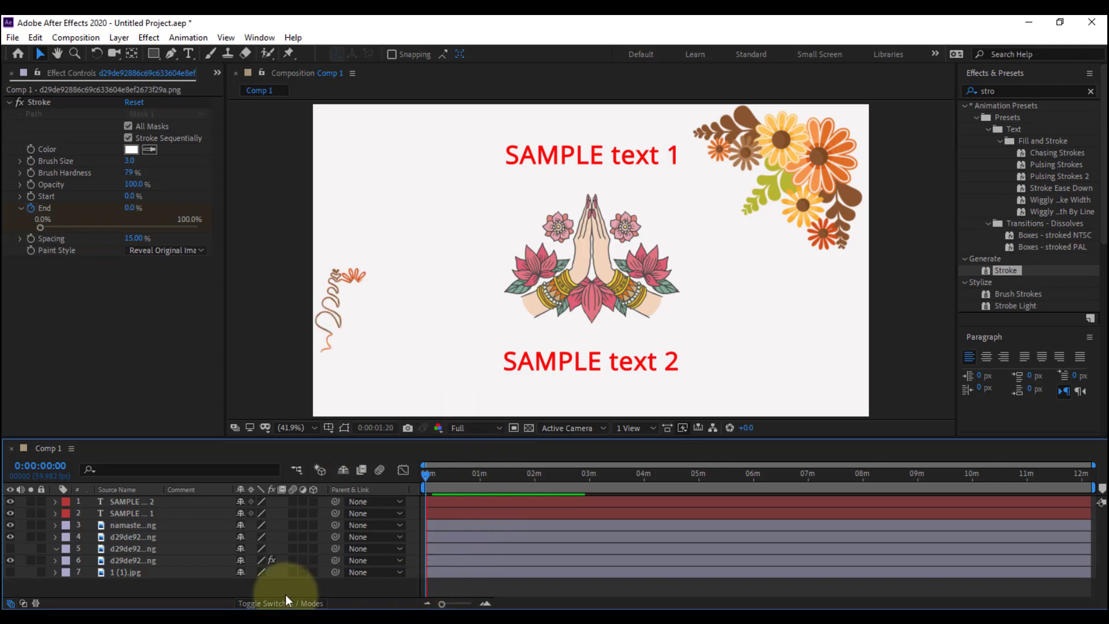
Reveal the lower-left flower layer's keyframed properties down to the Stroke's End keyframes
left_click(128, 560)
key("u")
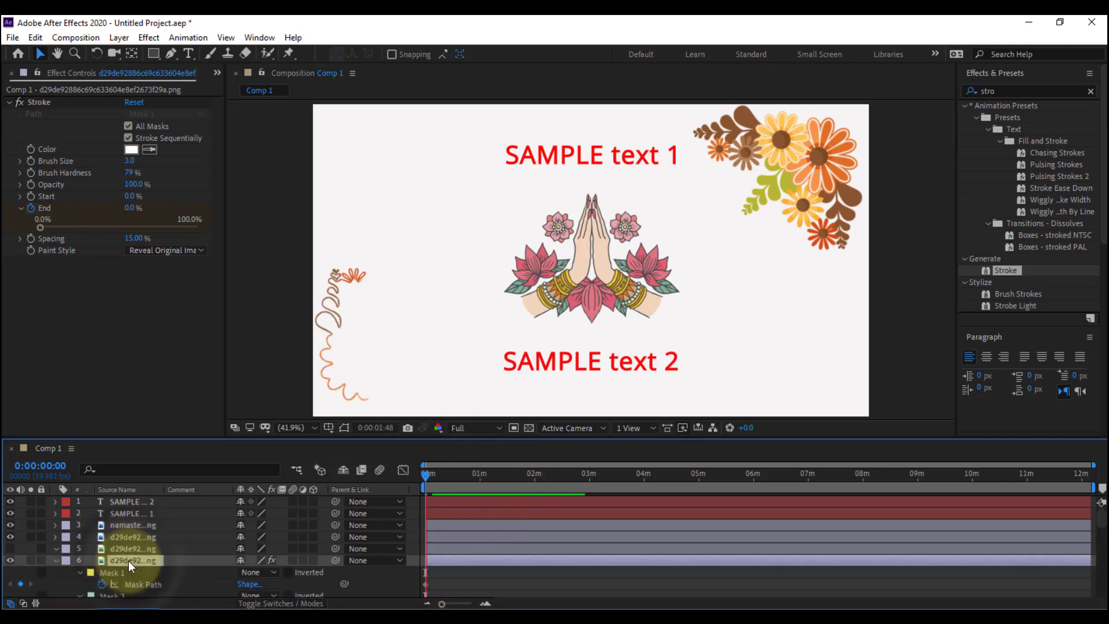
scroll(434, 569, "down", 5)
scroll(466, 571, "down", 6)
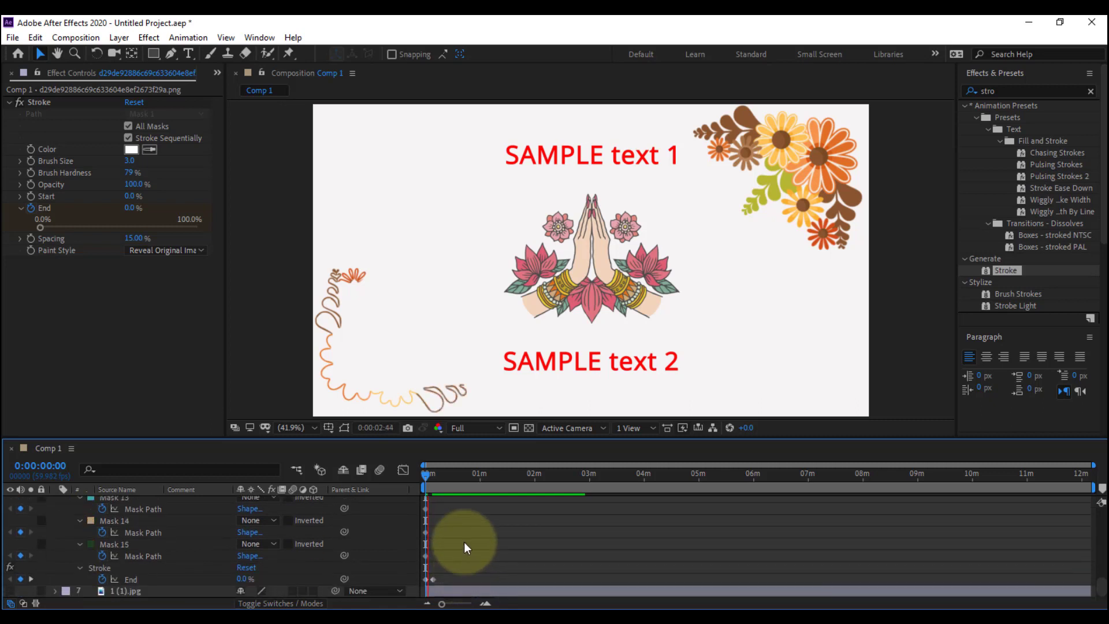
Lower the composition's preview resolution to Quarter and play the flower animation from the start
left_click(481, 428)
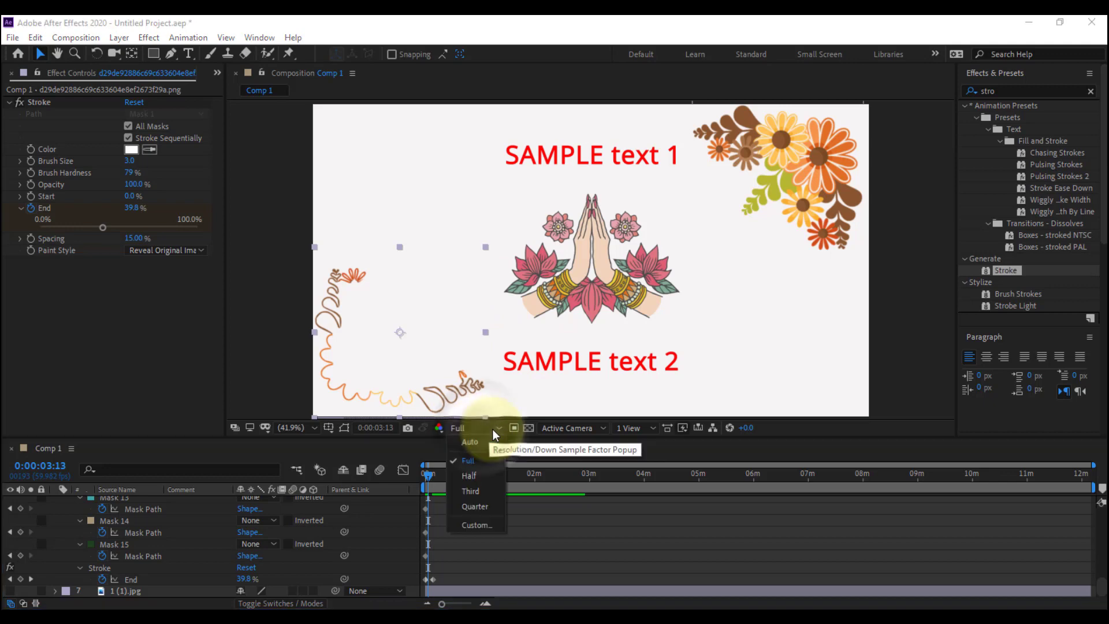
left_click(485, 461)
left_click(492, 430)
left_click(488, 507)
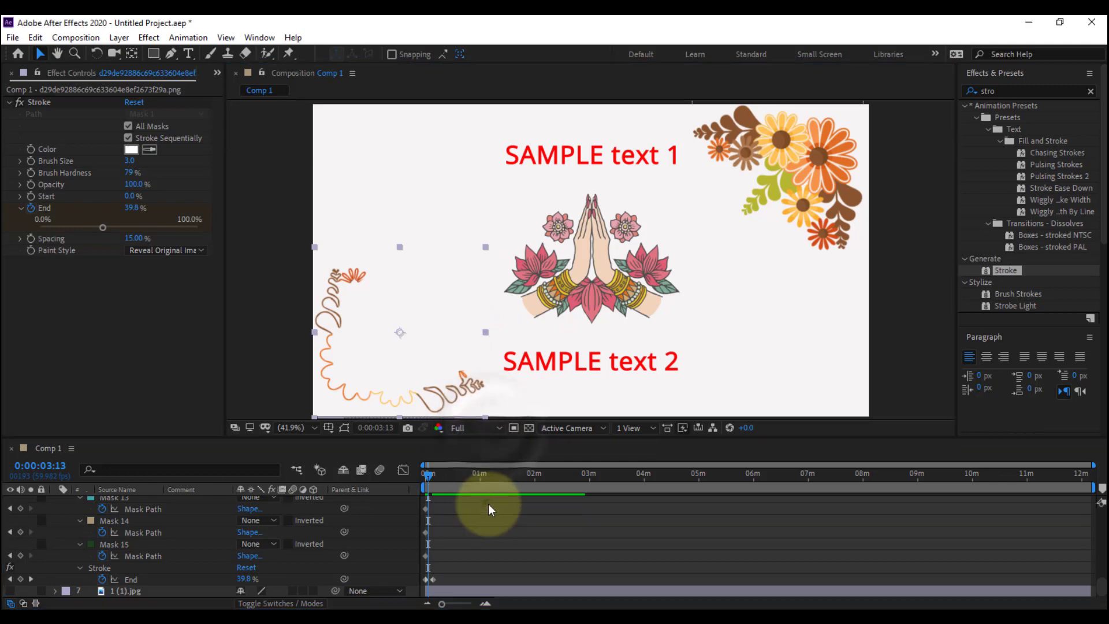
scroll(517, 569, "up", 3, "alt")
left_click_drag(584, 605, 458, 602)
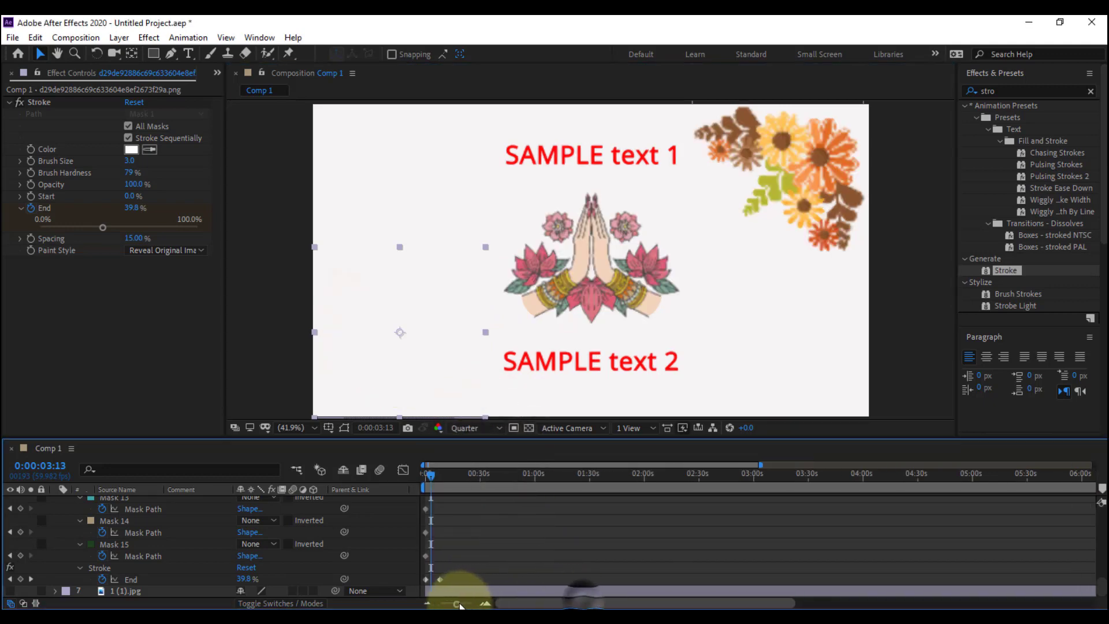
left_click_drag(432, 475, 397, 483)
key("space")
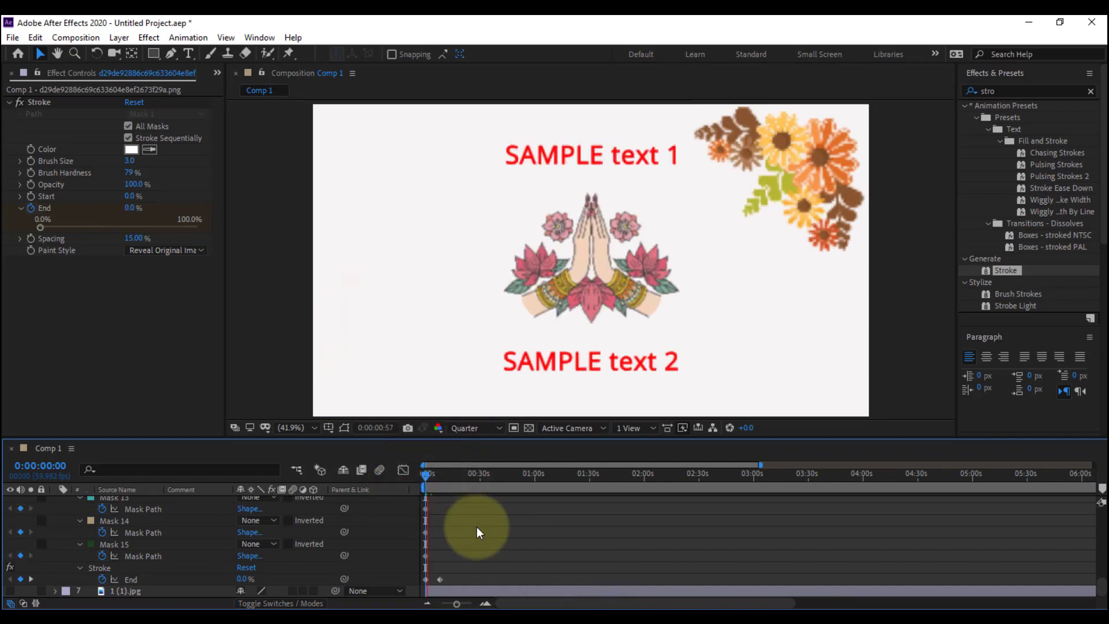
Return the composition's preview resolution to Full and stop the flower animation preview
left_click(478, 430)
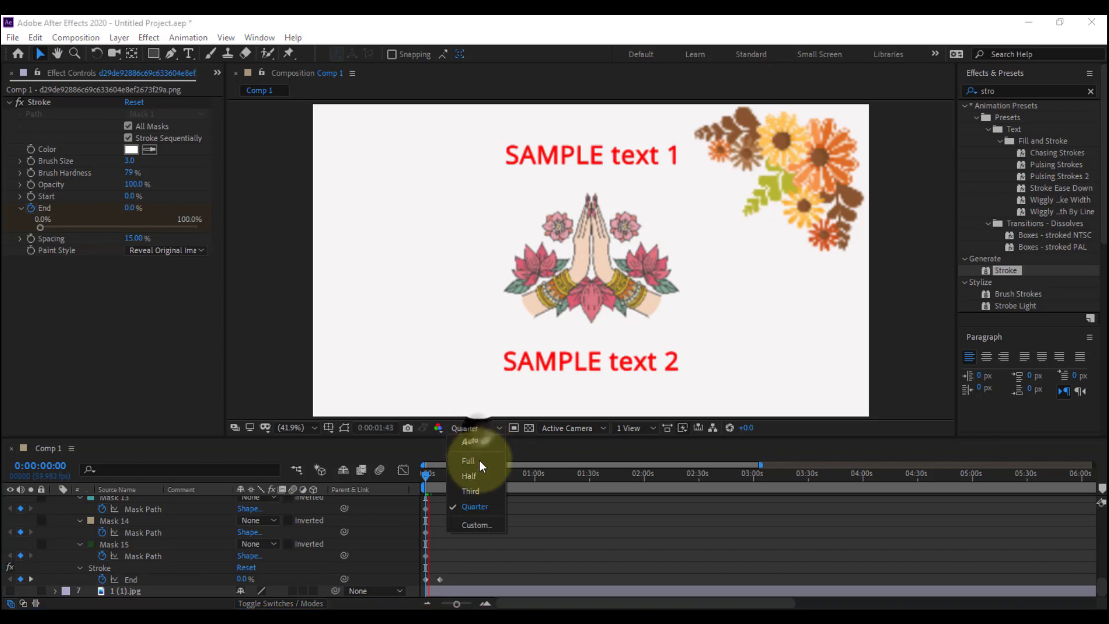
left_click(478, 461)
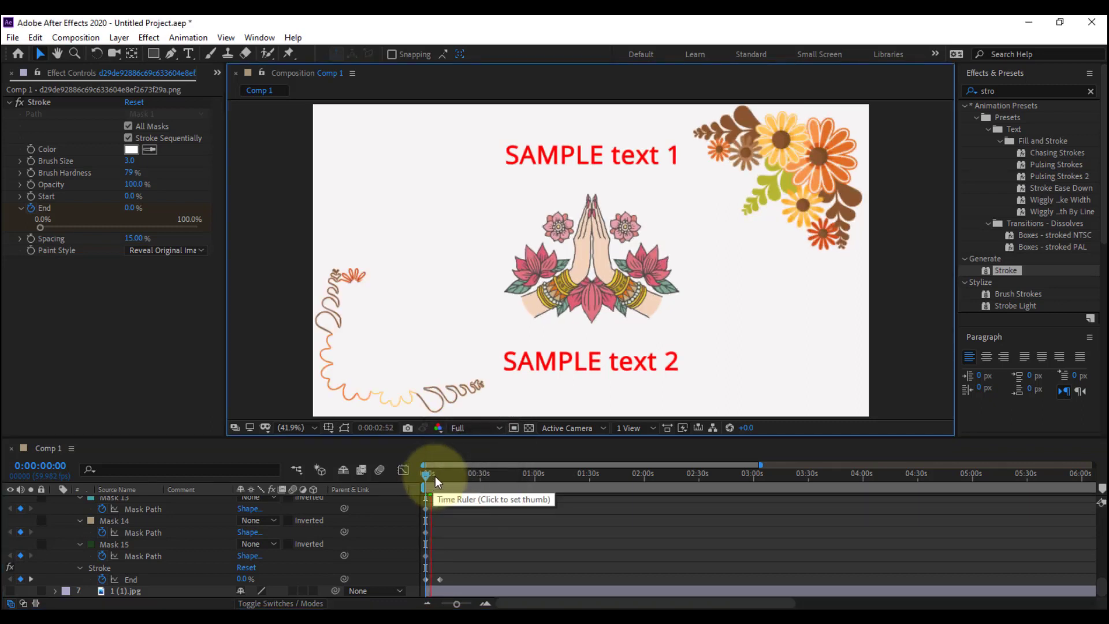
key("space")
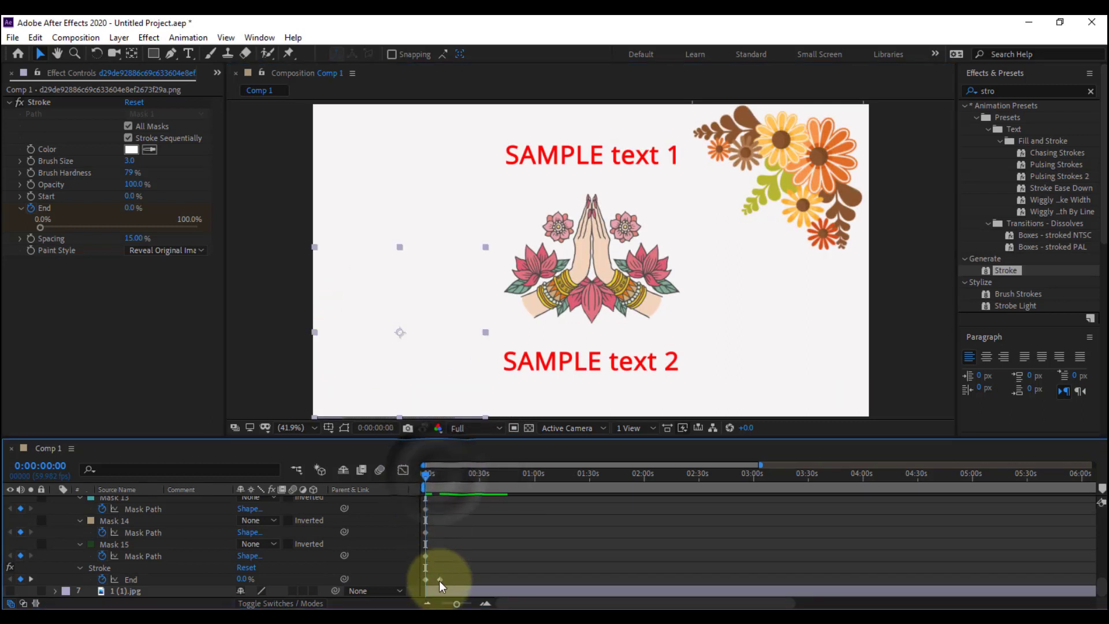
Move the flower Stroke's second End keyframe earlier to about 4.5 seconds, preview the reveal and return to the start
left_click_drag(439, 581, 432, 581)
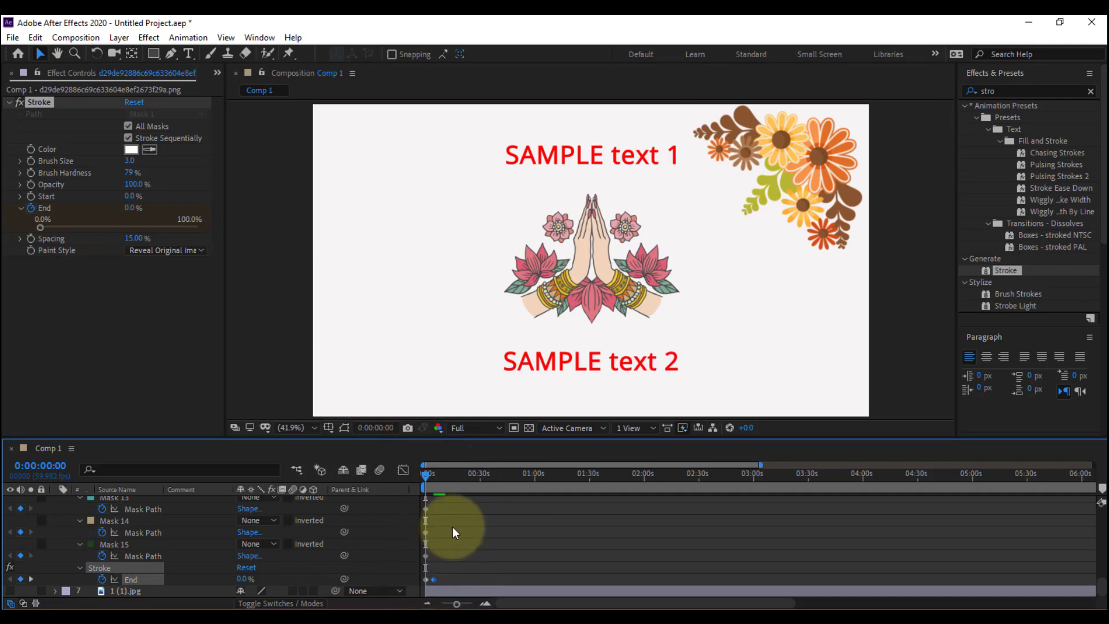
key("space")
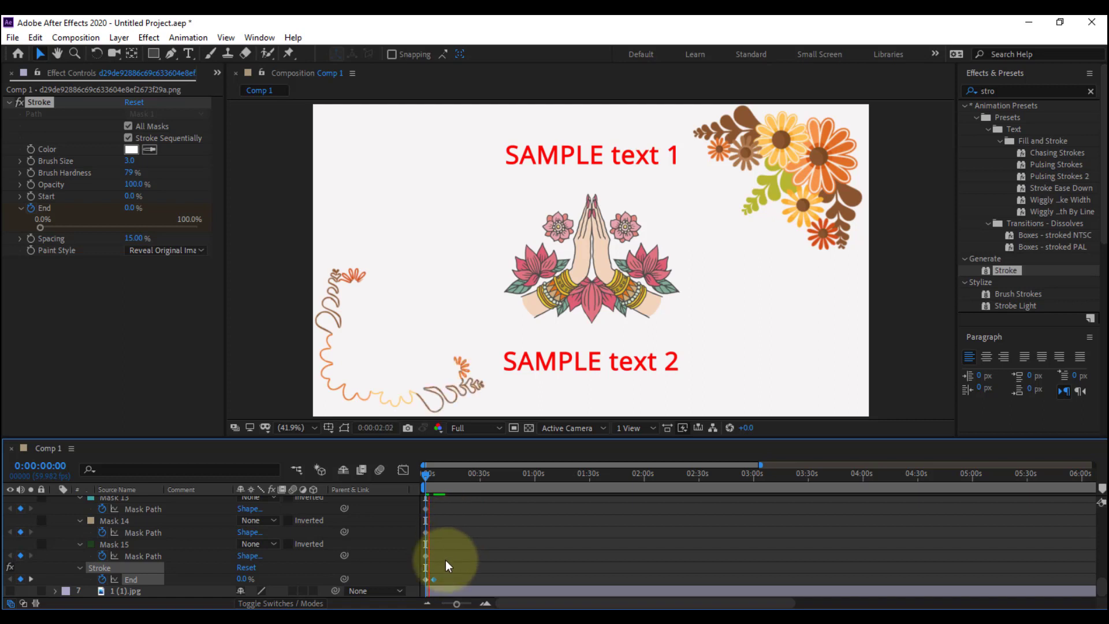
left_click(435, 579)
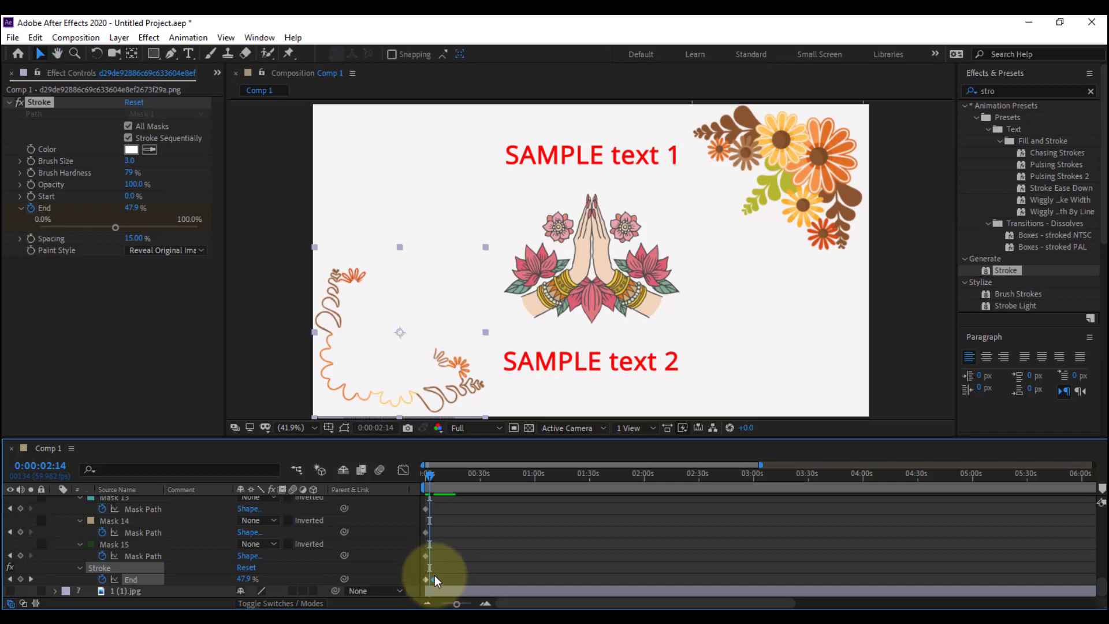
left_click_drag(435, 474, 414, 480)
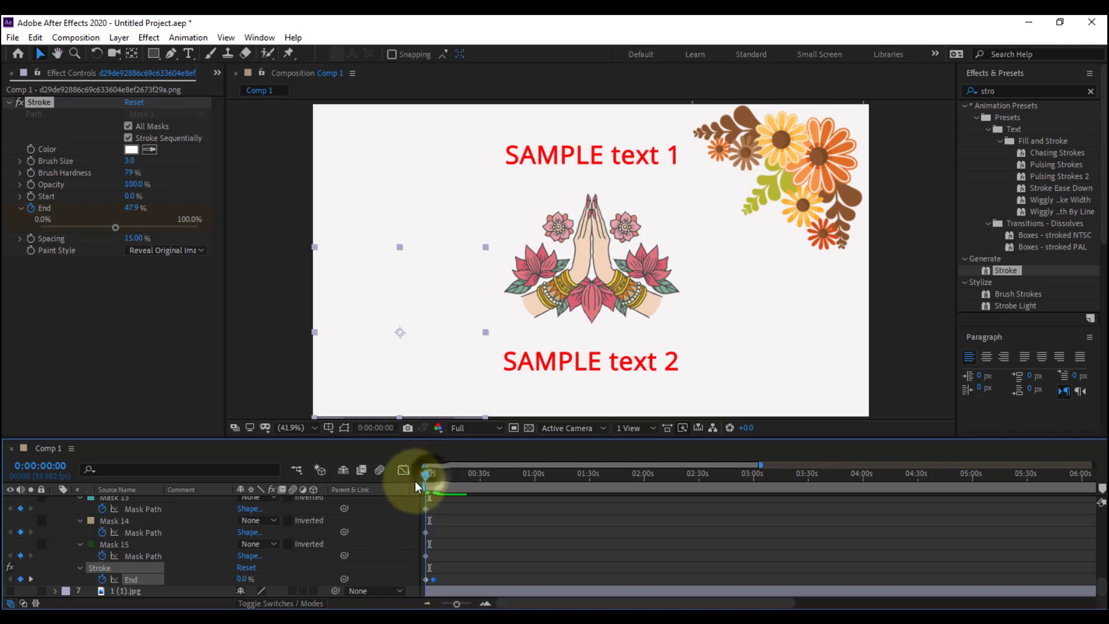
Move the second End keyframe to about 1 second and preview the faster flower reveal
left_click(432, 580)
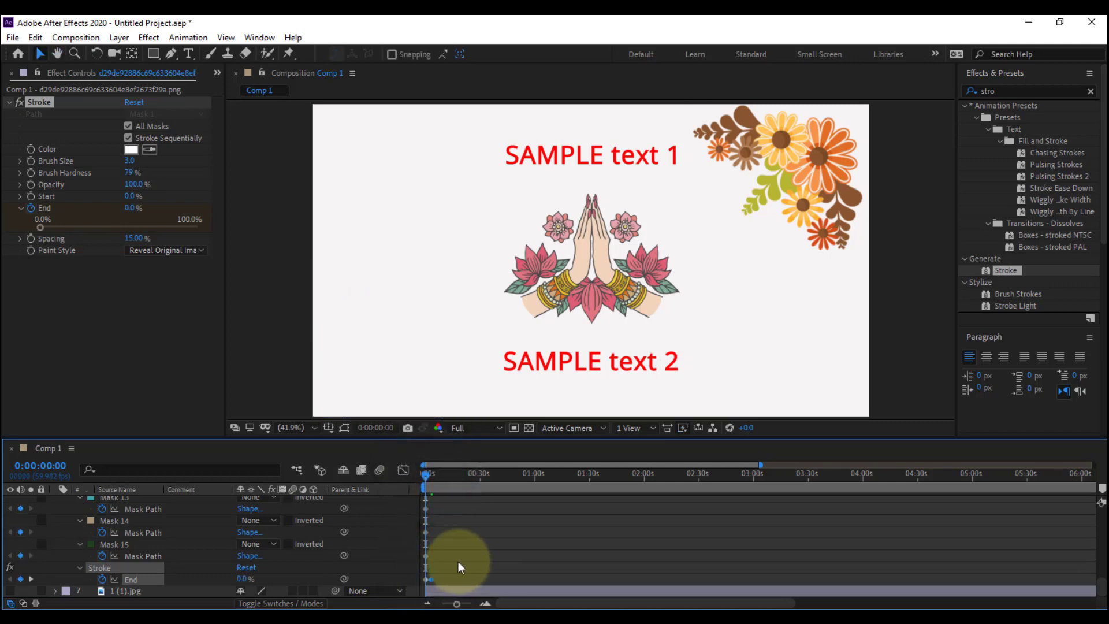
key("equal")
key("equal")
key("equal")
key("space")
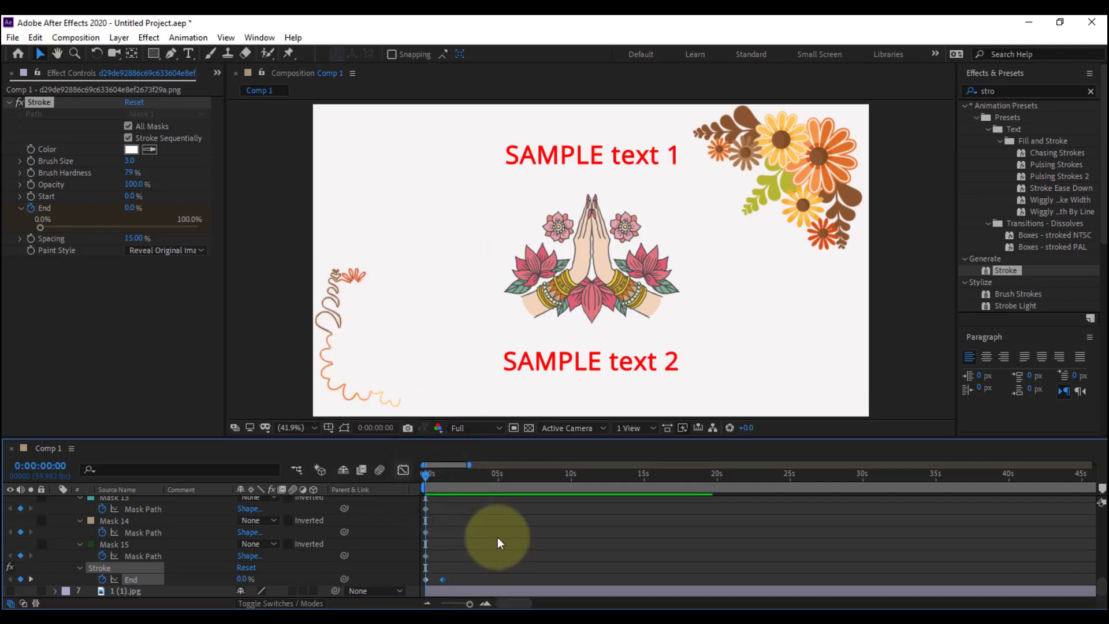
key("space")
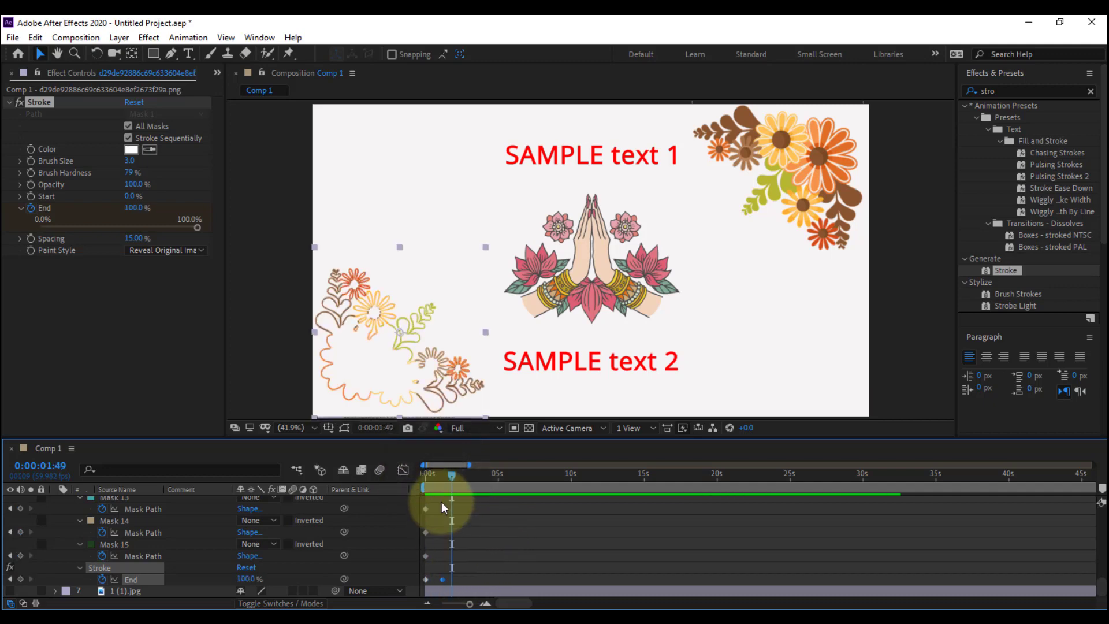
Move the flower Stroke's second End keyframe to about 2 seconds and collapse the layer's properties
left_click_drag(442, 579, 453, 579)
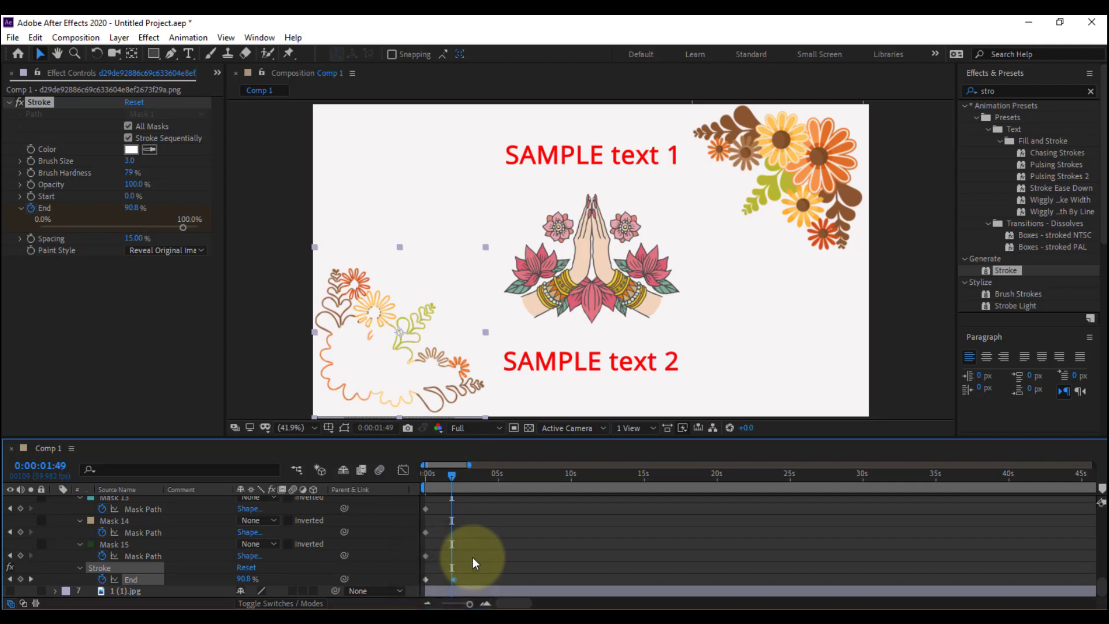
scroll(472, 557, "up", 10)
left_click(464, 556)
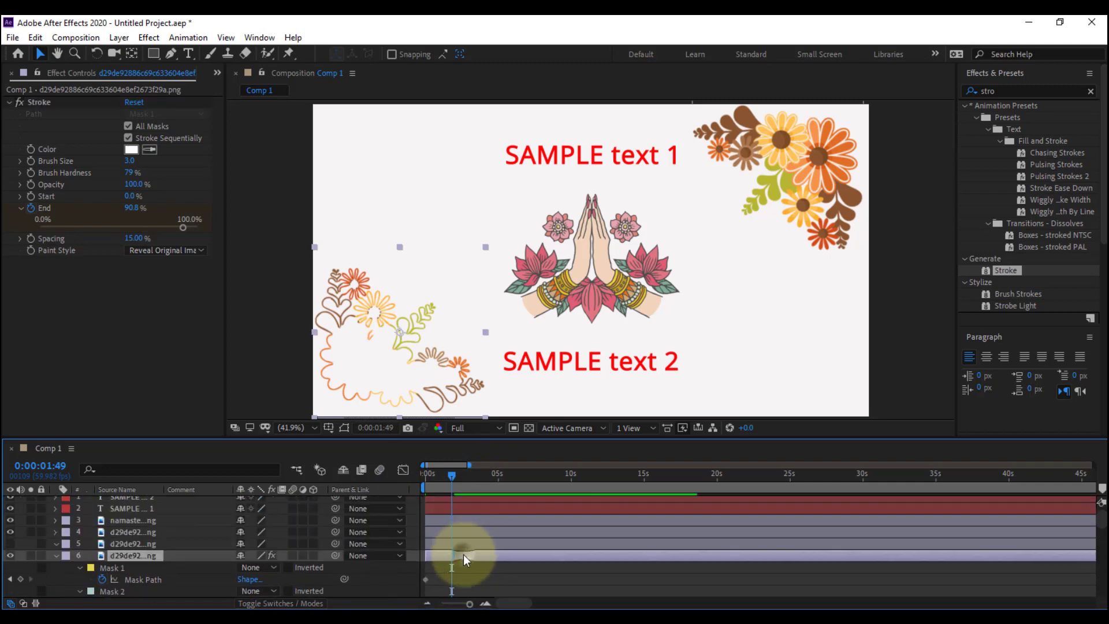
key("u")
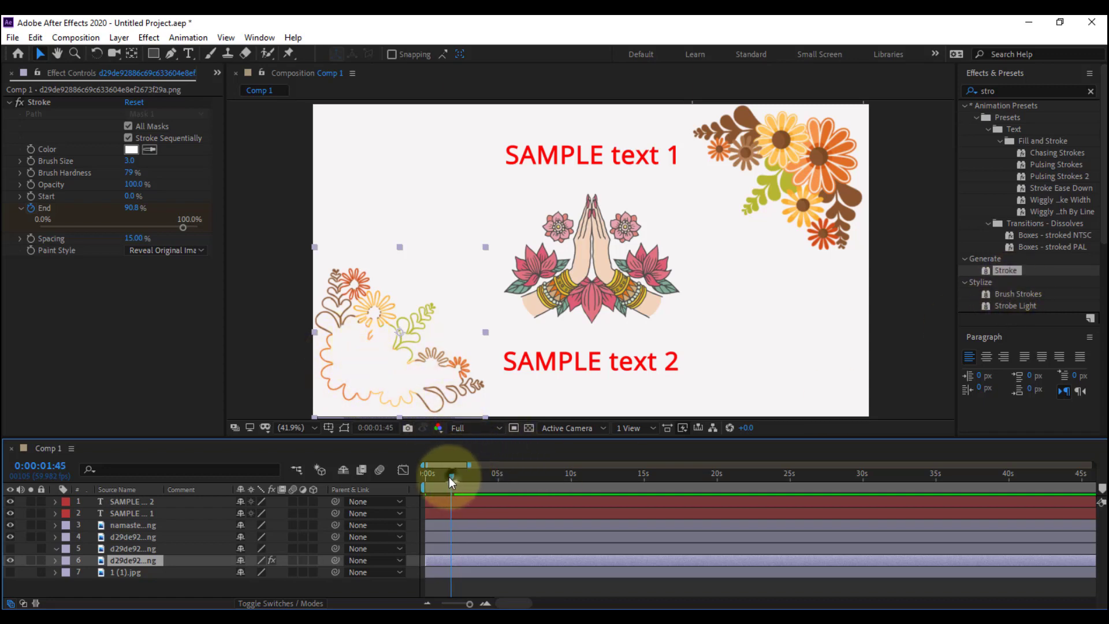
Make the hidden flower copy on layer 5 visible and bring up layer 6's Stroke End keyframes
mouse_move(448, 476)
left_mouse_down()
mouse_move(421, 478)
mouse_move(451, 476)
left_mouse_up()
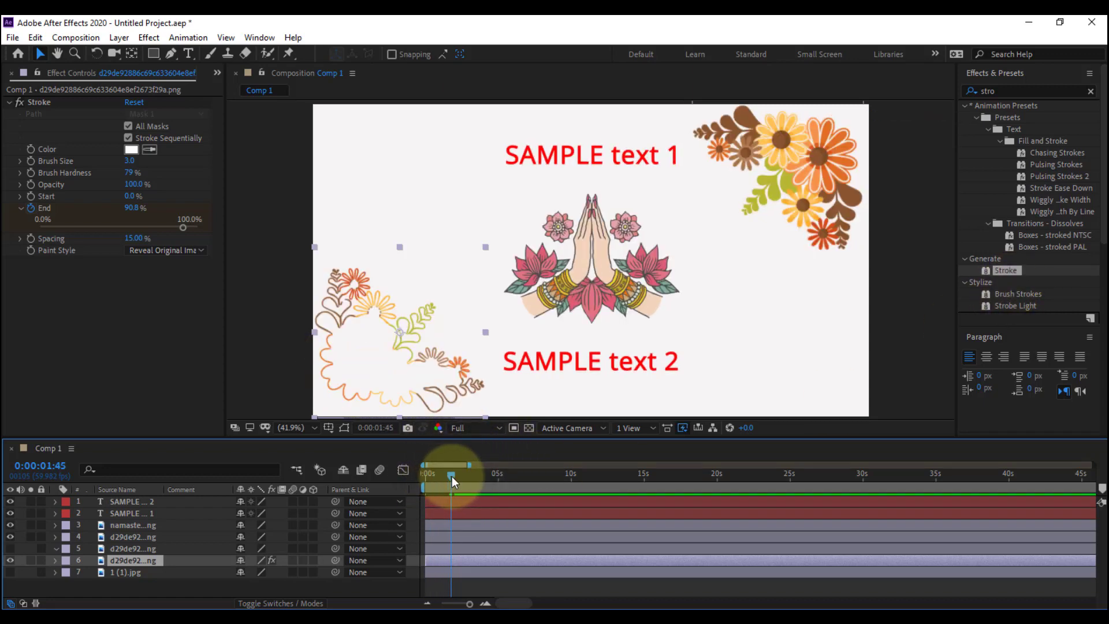
left_click(13, 548)
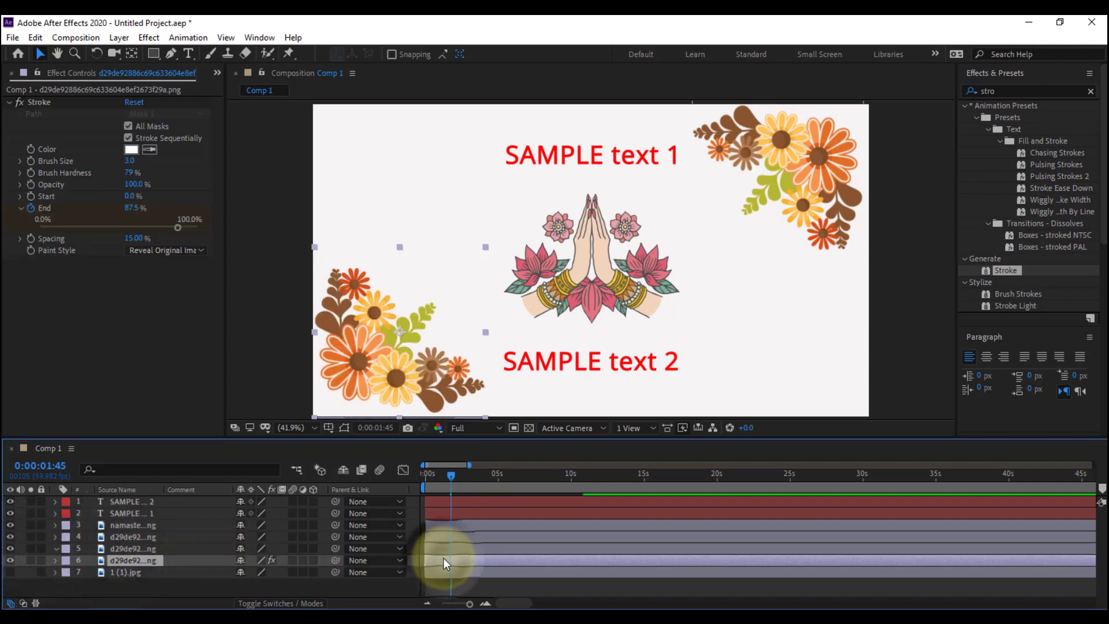
key("m")
left_click_drag(442, 476, 424, 478)
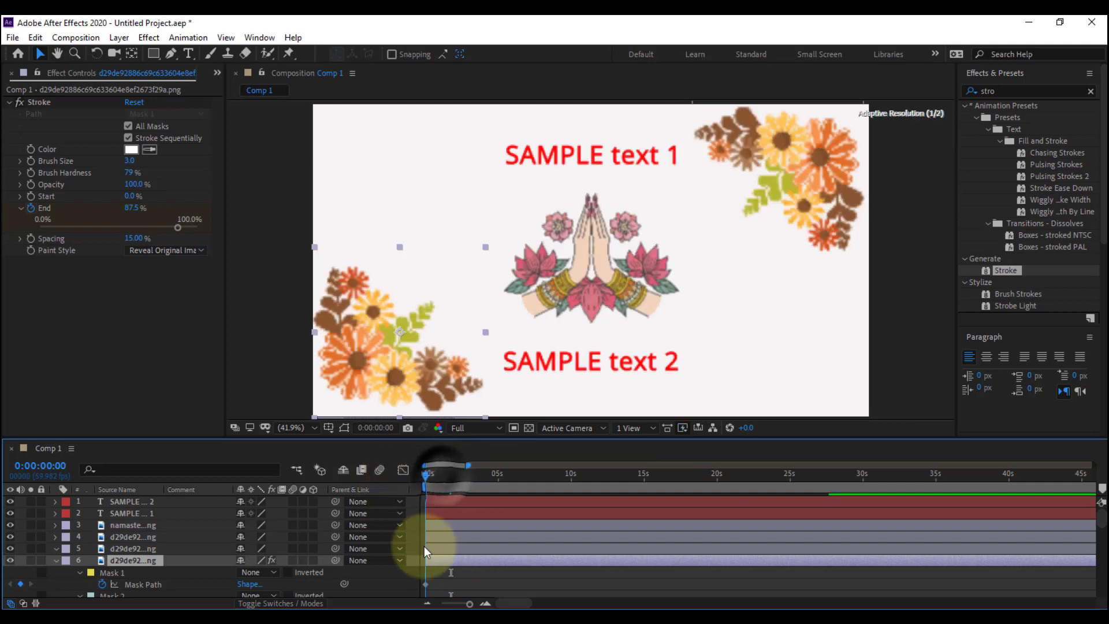
scroll(453, 569, "down", 10)
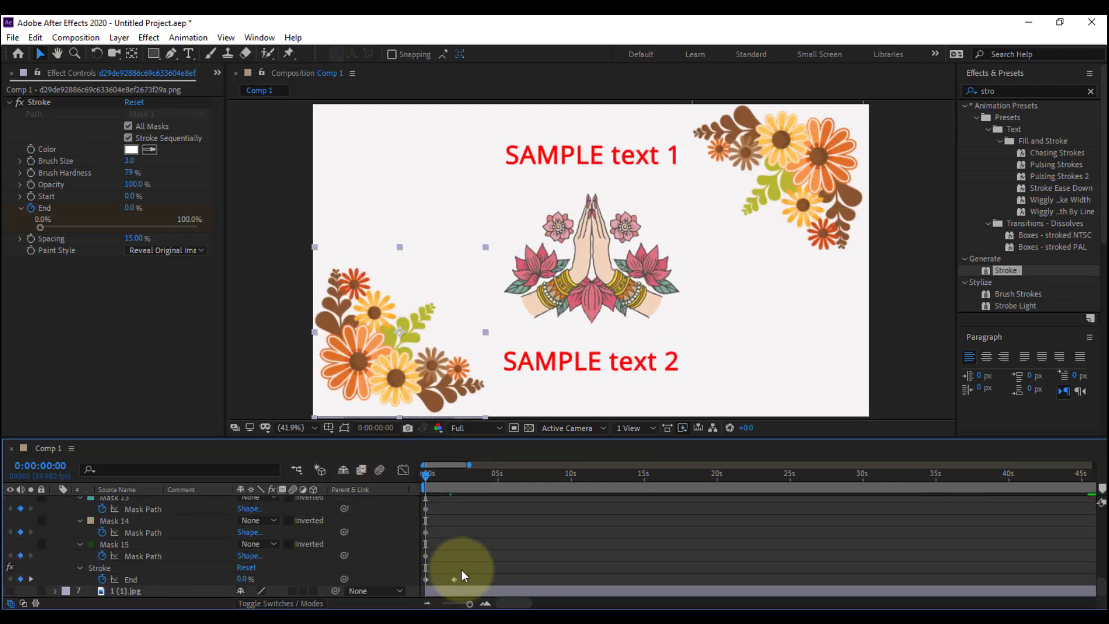
Trim the start of the layer 5 flower copy to 0:00:00:34 and add a 100% Opacity keyframe there
left_click_drag(428, 476, 434, 477)
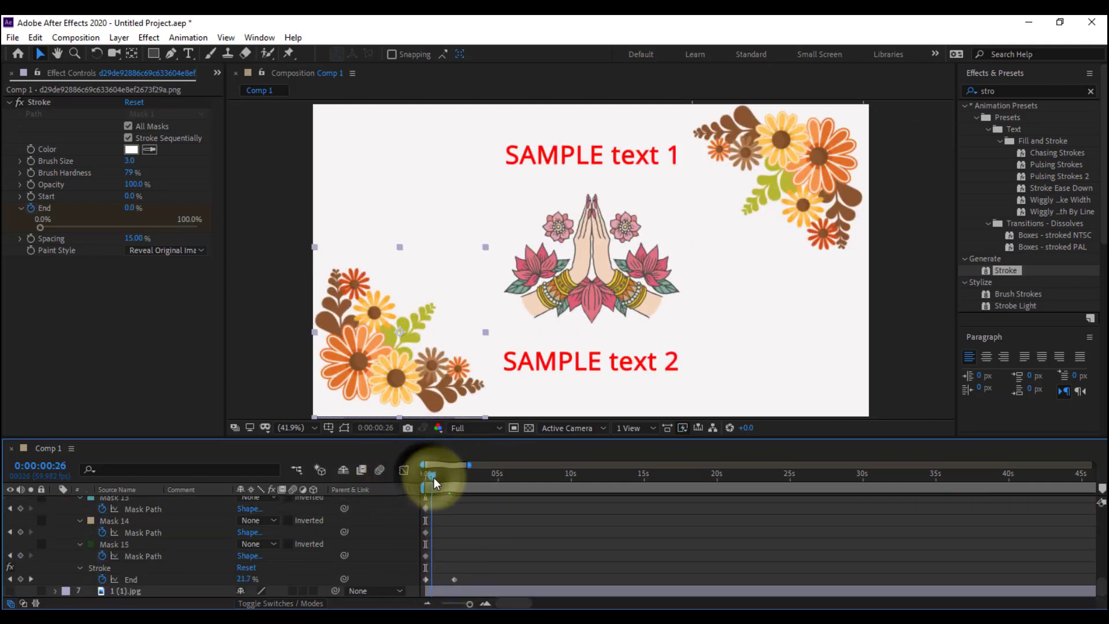
scroll(455, 545, "up", 8)
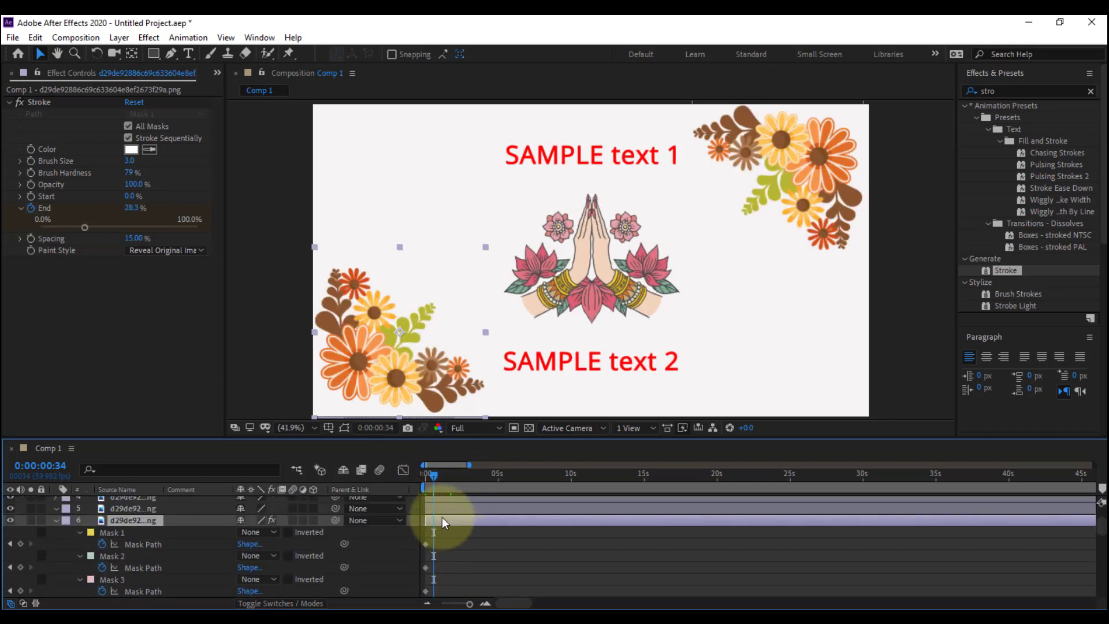
key("u")
left_click(435, 548)
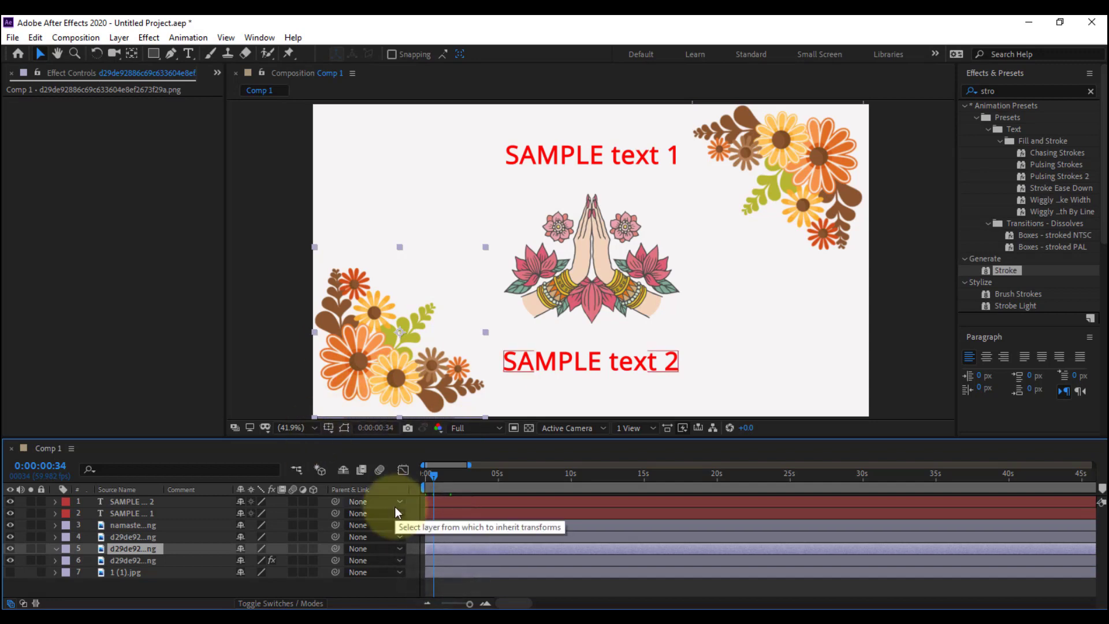
key("t")
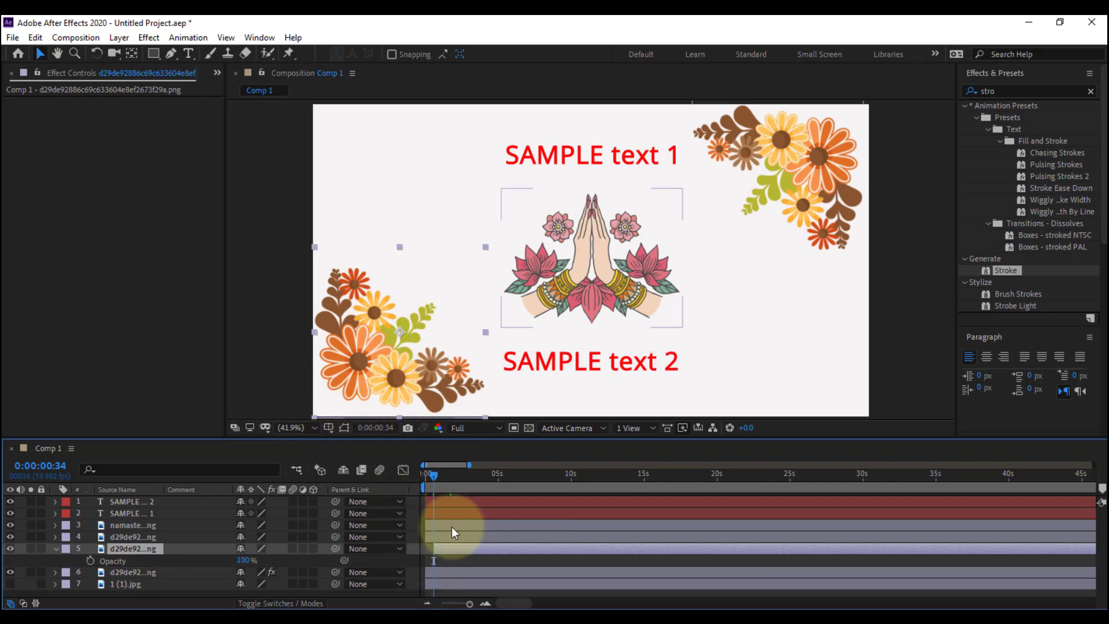
left_click(90, 560)
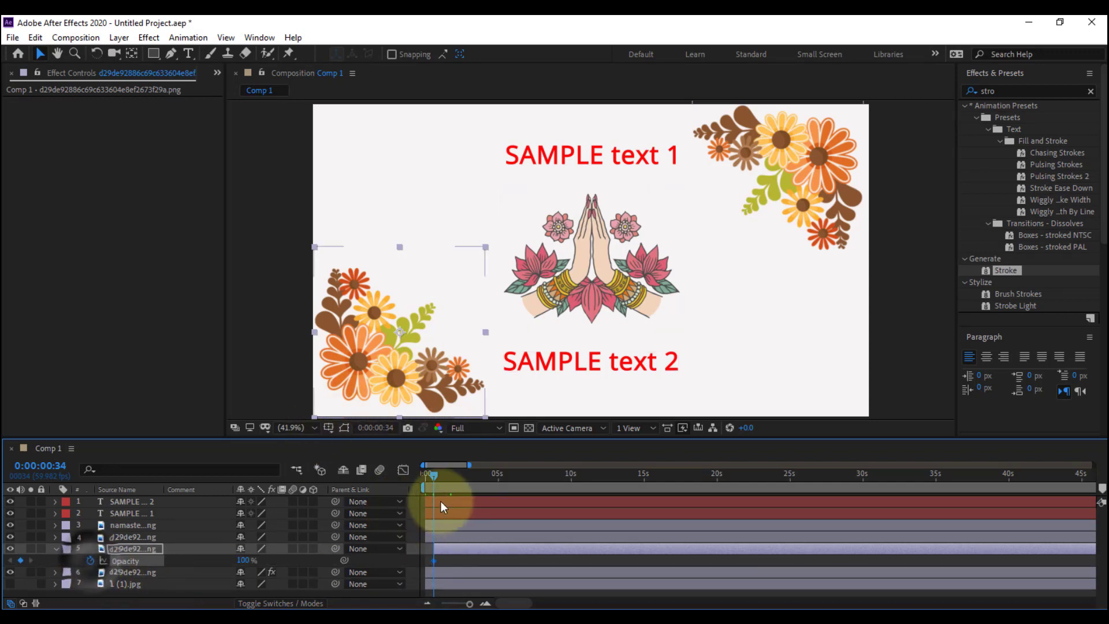
Hide the layer 5 flower copy and key its Opacity from 0% at 0:00:00:34 to 100% at about 0:00:02:50
left_click(11, 549)
left_click_drag(436, 476, 442, 476)
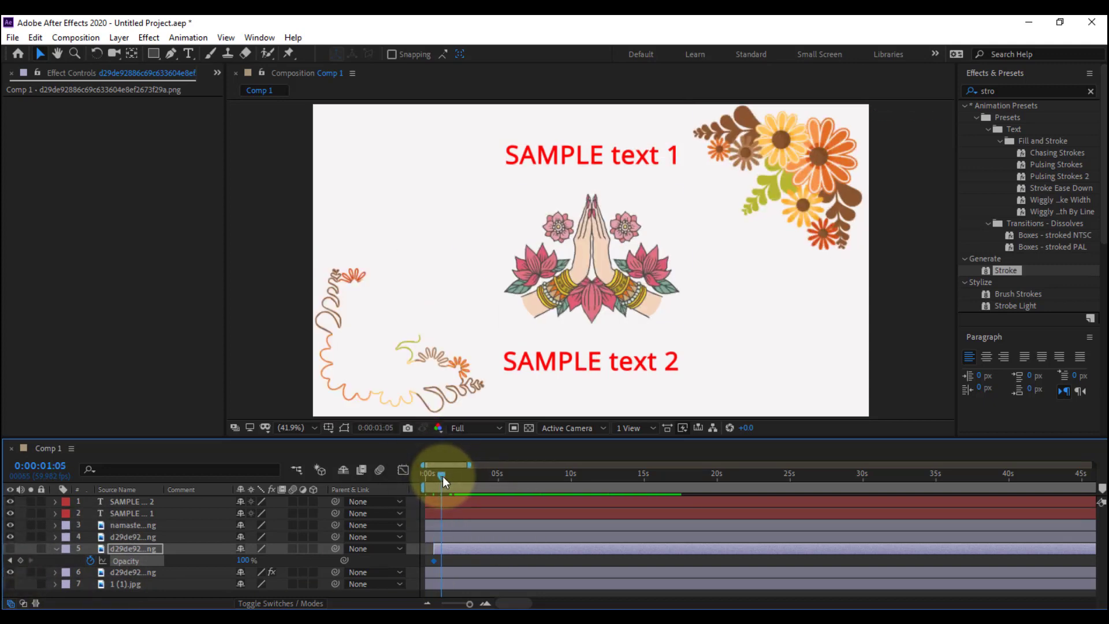
key("space")
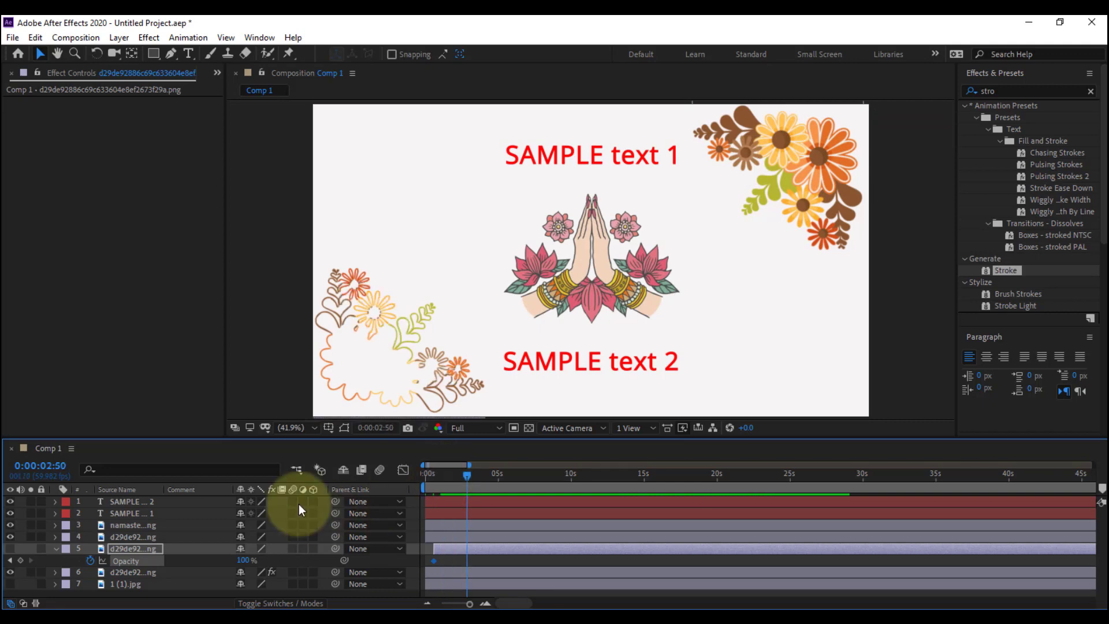
left_click(21, 560)
left_click_drag(245, 560, 104, 555)
key("space")
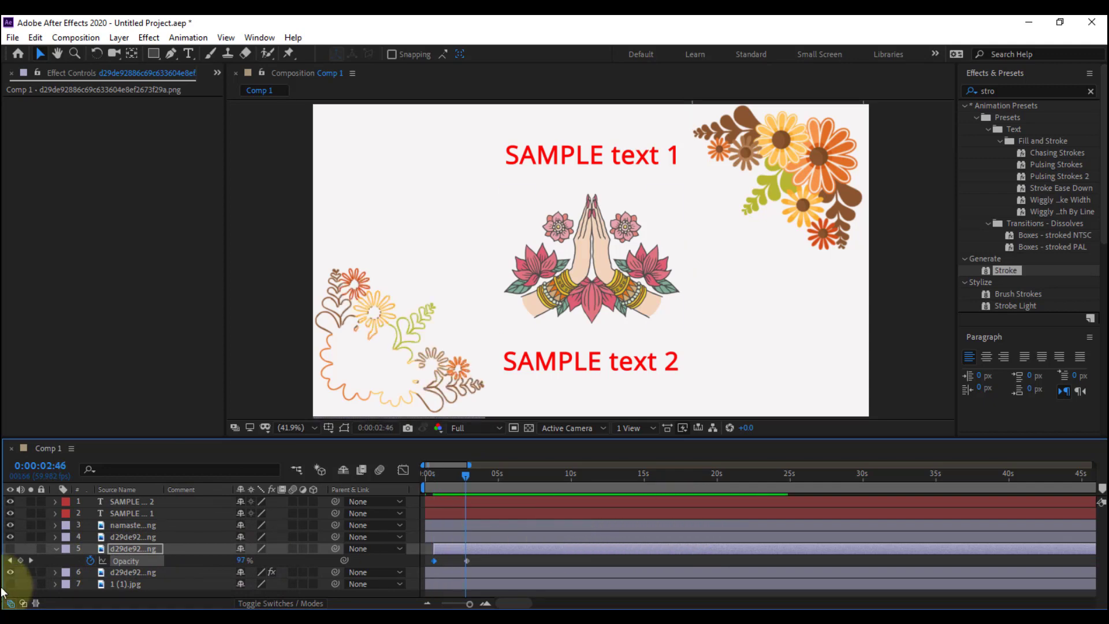
Make the layer 5 flower copy visible again and preview its fade-in from the start of the composition
key("space")
left_click_drag(435, 485, 417, 479)
key("space")
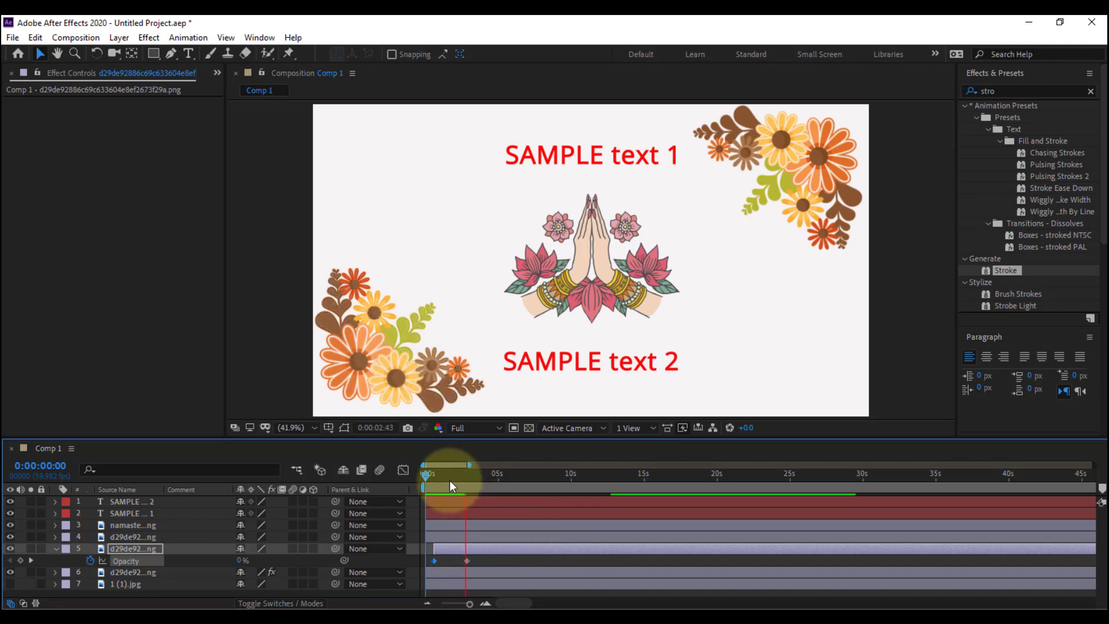
key("space")
key("space")
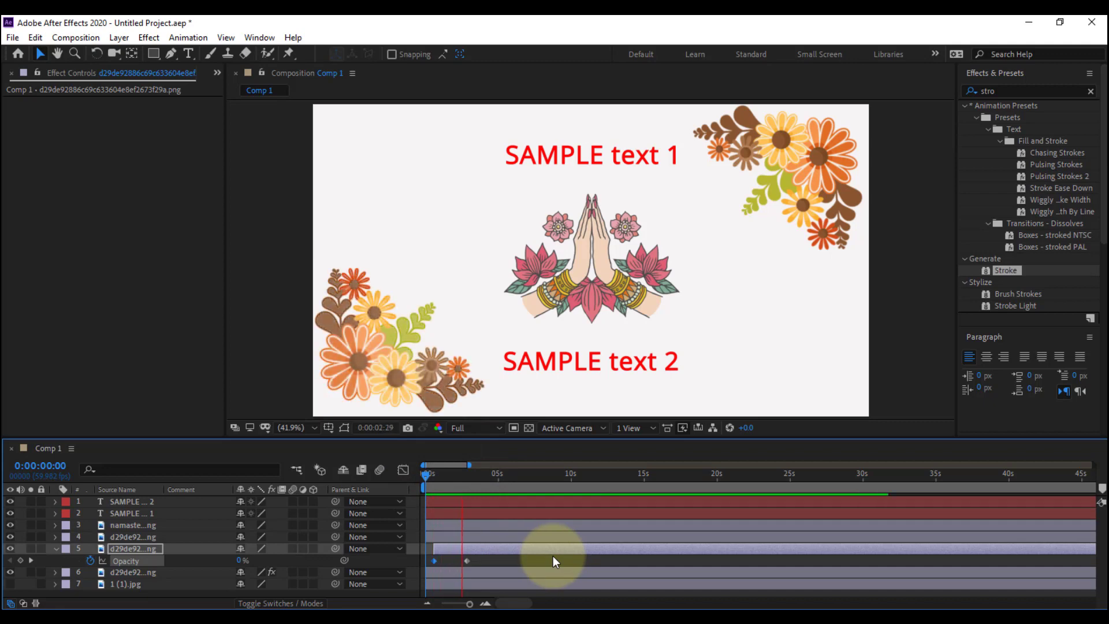
key("space")
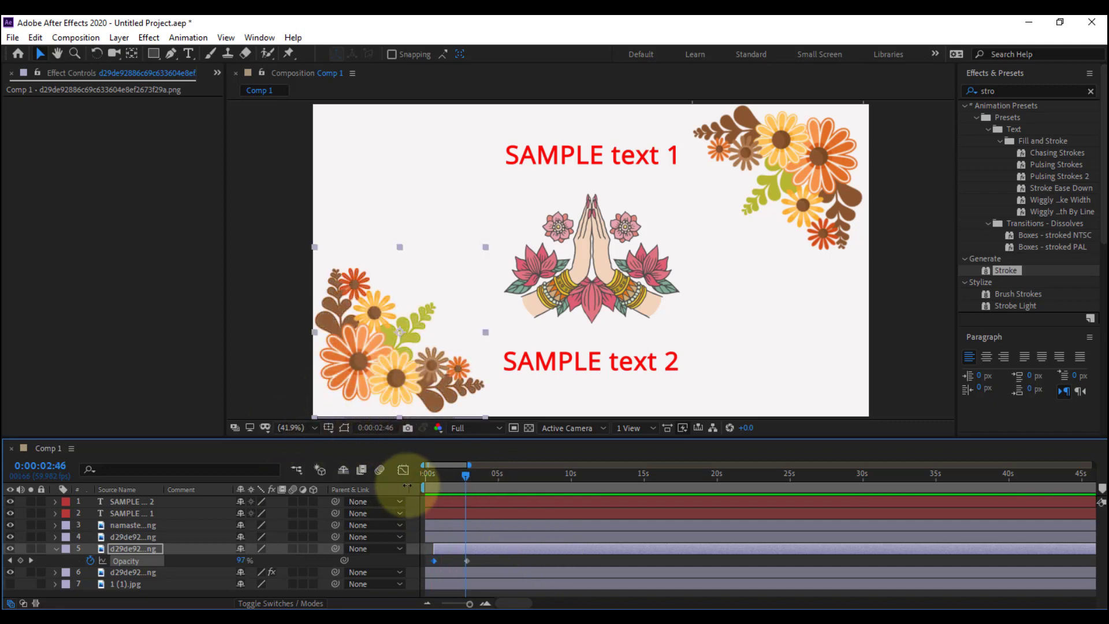
left_click_drag(455, 479, 411, 488)
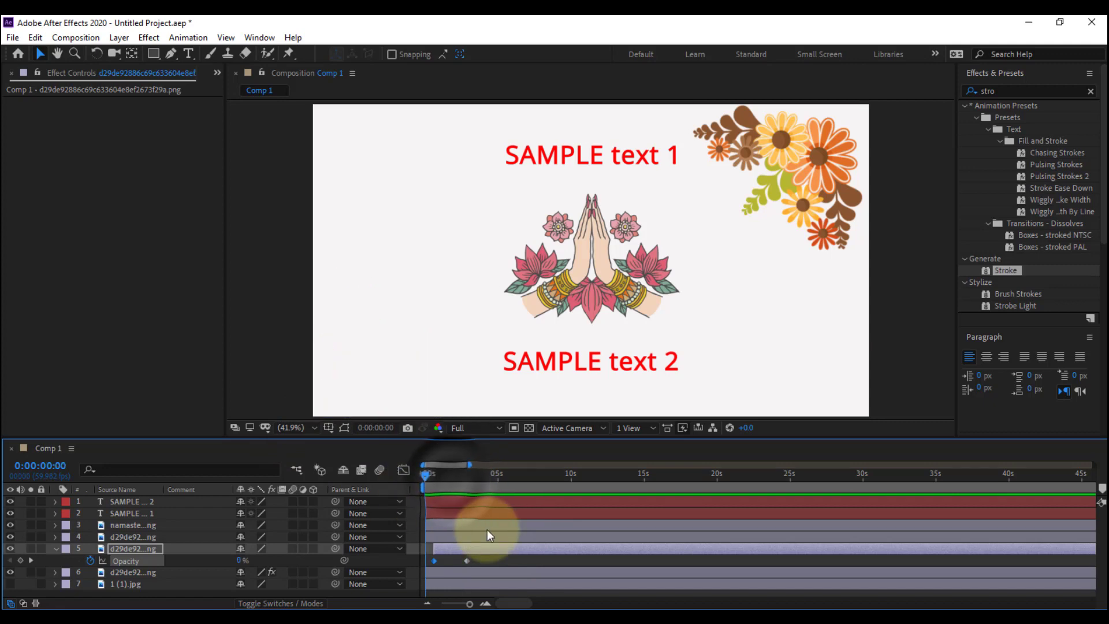
key("space")
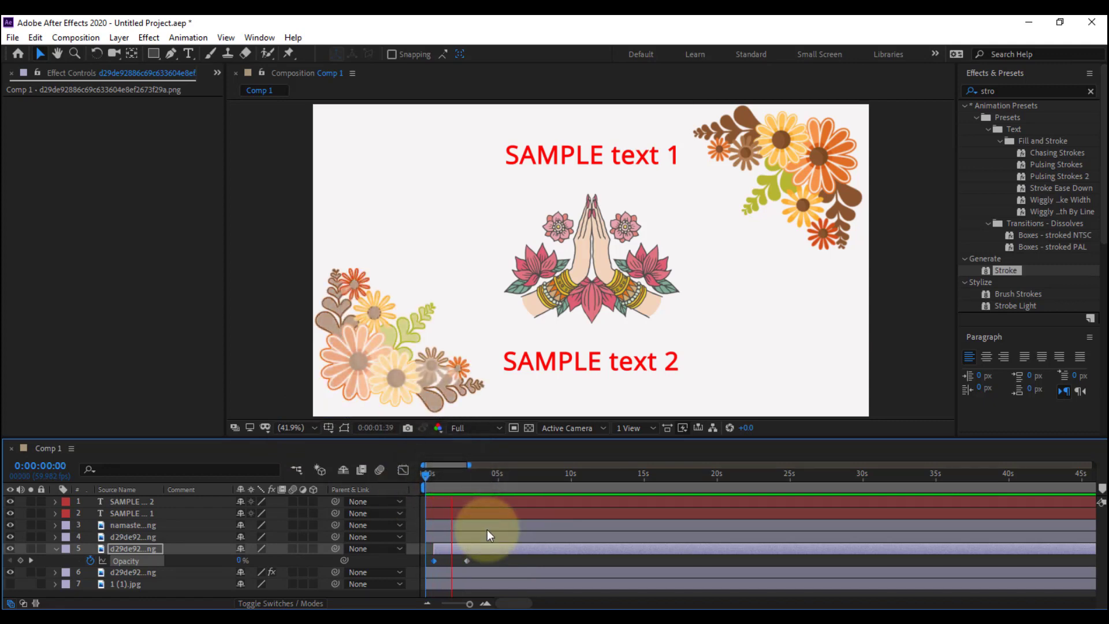
key("space")
Collapse layer 5's keyframes and pre-compose flower layers 5 and 6 as Pre-comp 1, moving all attributes into the new composition
left_click(475, 548)
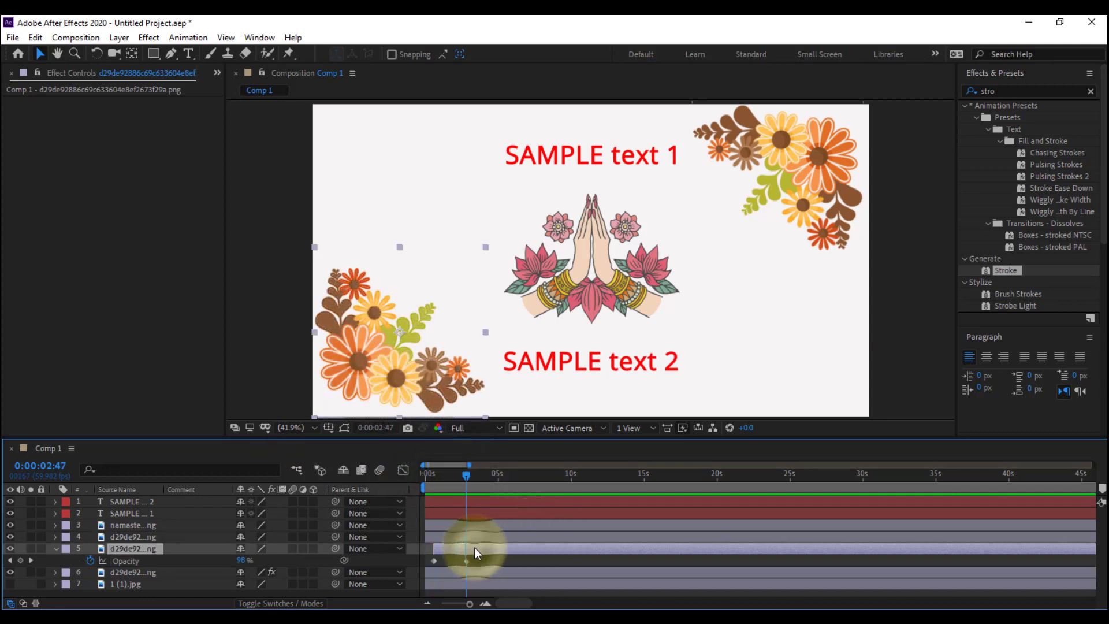
key("u")
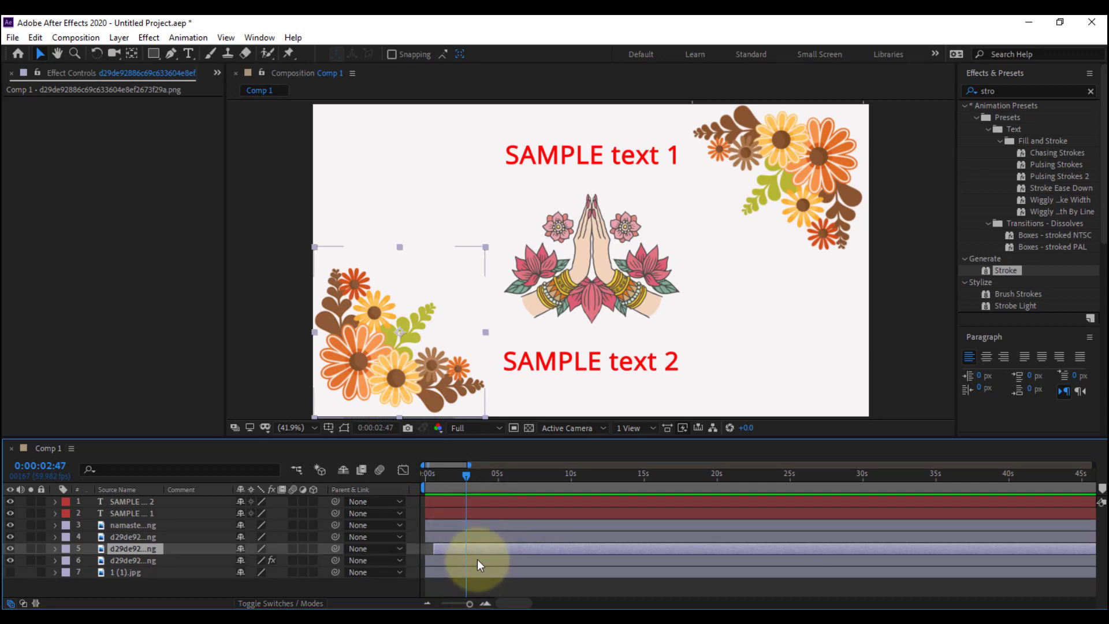
left_click(480, 559, "shift")
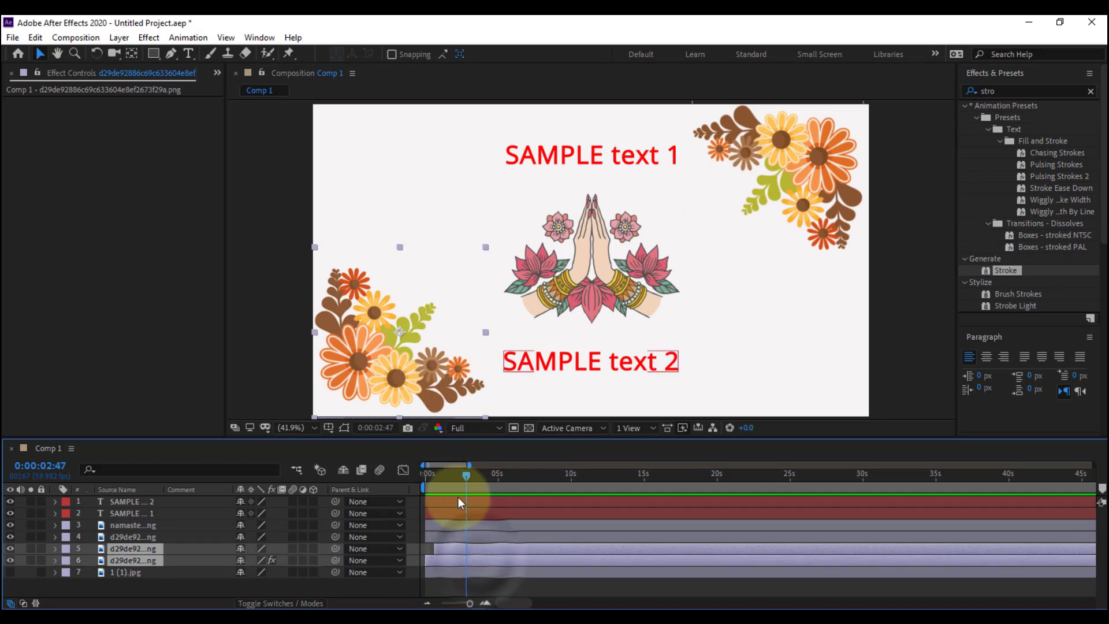
left_click_drag(438, 477, 455, 485)
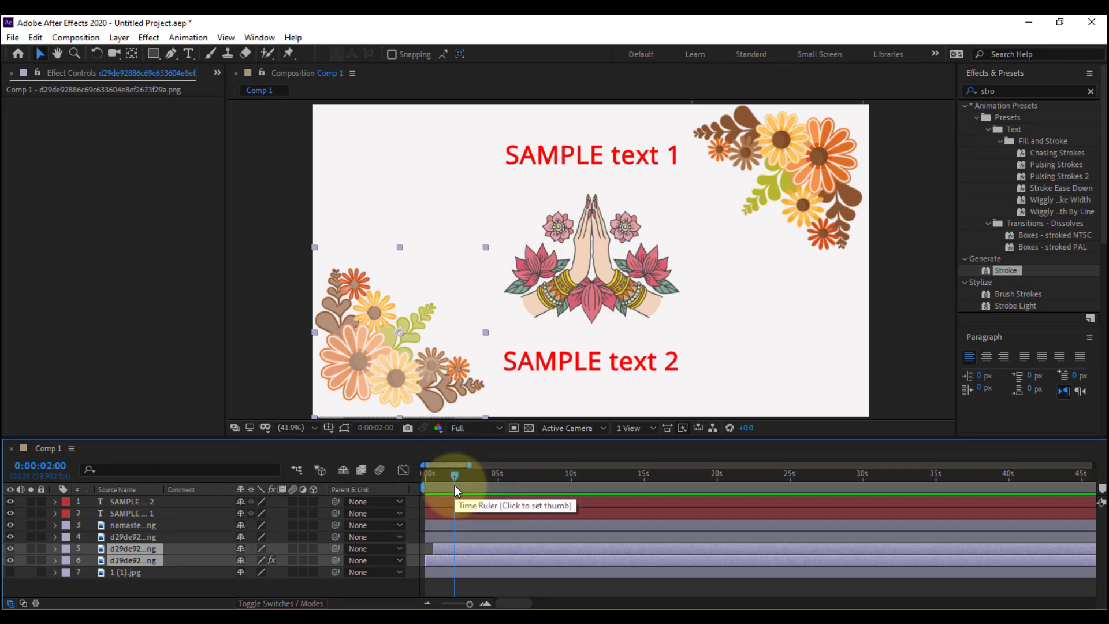
key("ctrl+shift+c")
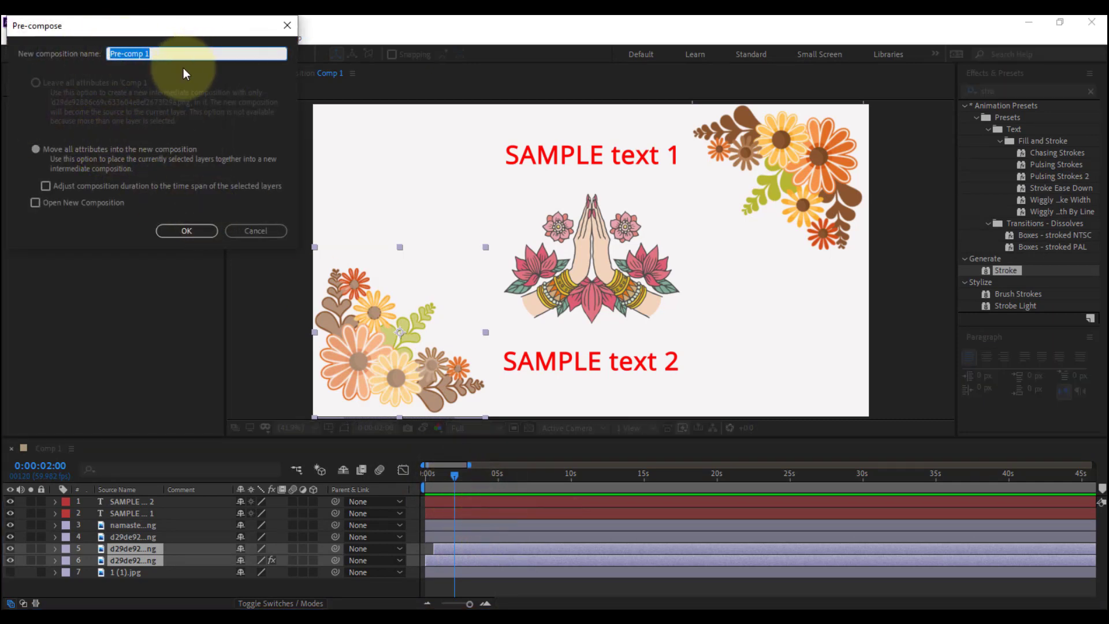
left_click(205, 234)
left_click(481, 540)
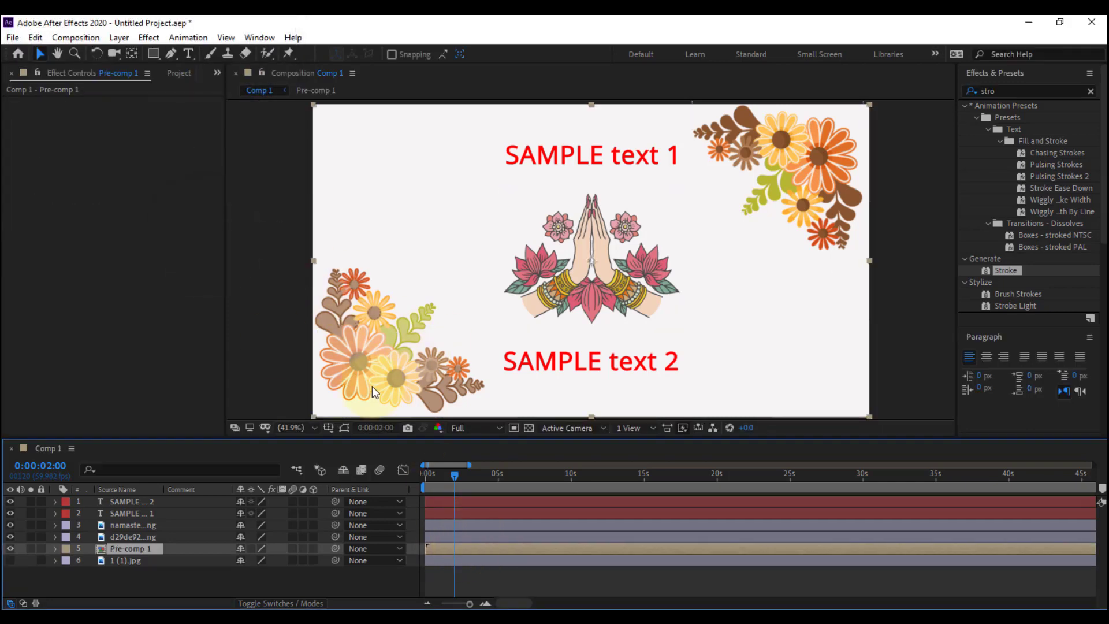
Delete the static flower image in the artwork's upper-right corner
left_click(893, 228)
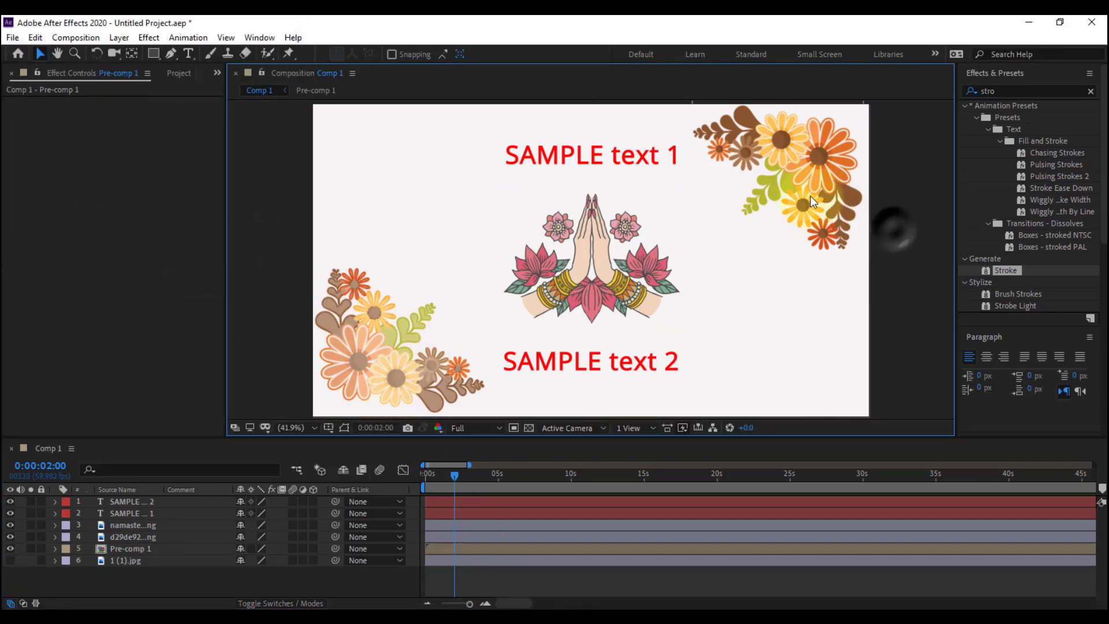
left_click(809, 196)
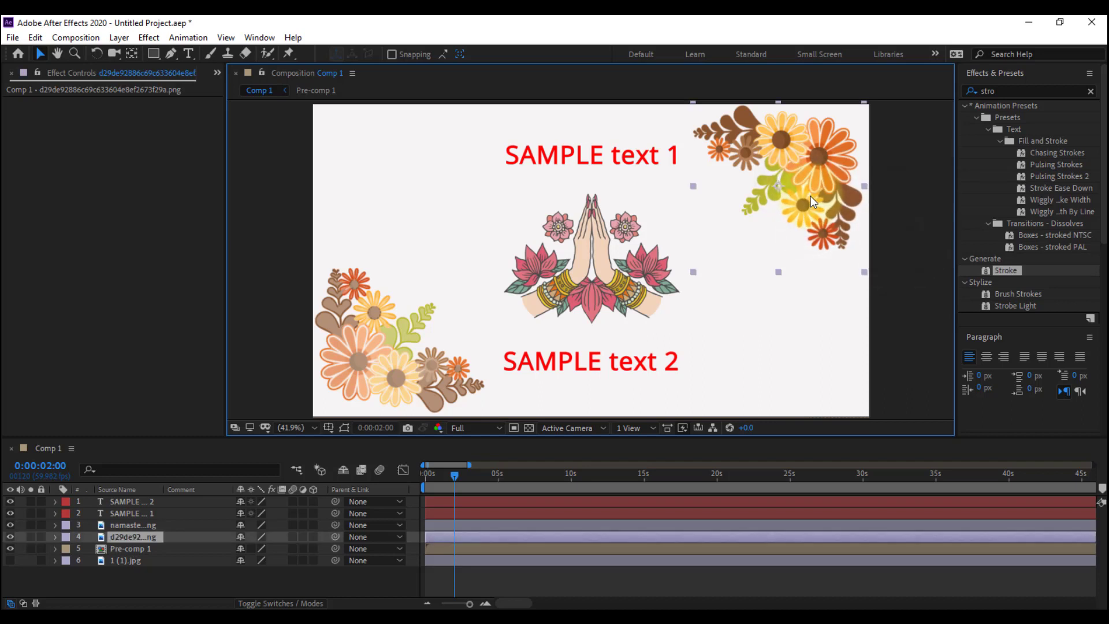
key("Delete")
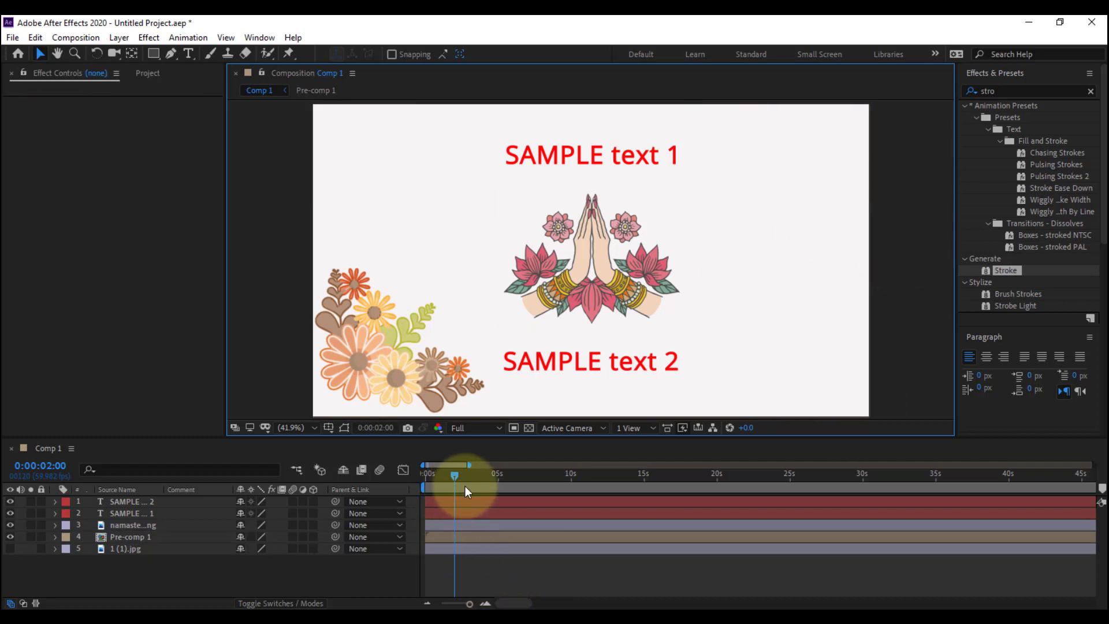
Duplicate Pre-comp 1 and set the copy's Scale to -100% so the animated flowers are mirrored into the opposite corner
left_click_drag(466, 486, 511, 487)
left_click(501, 536)
key("ctrl+d")
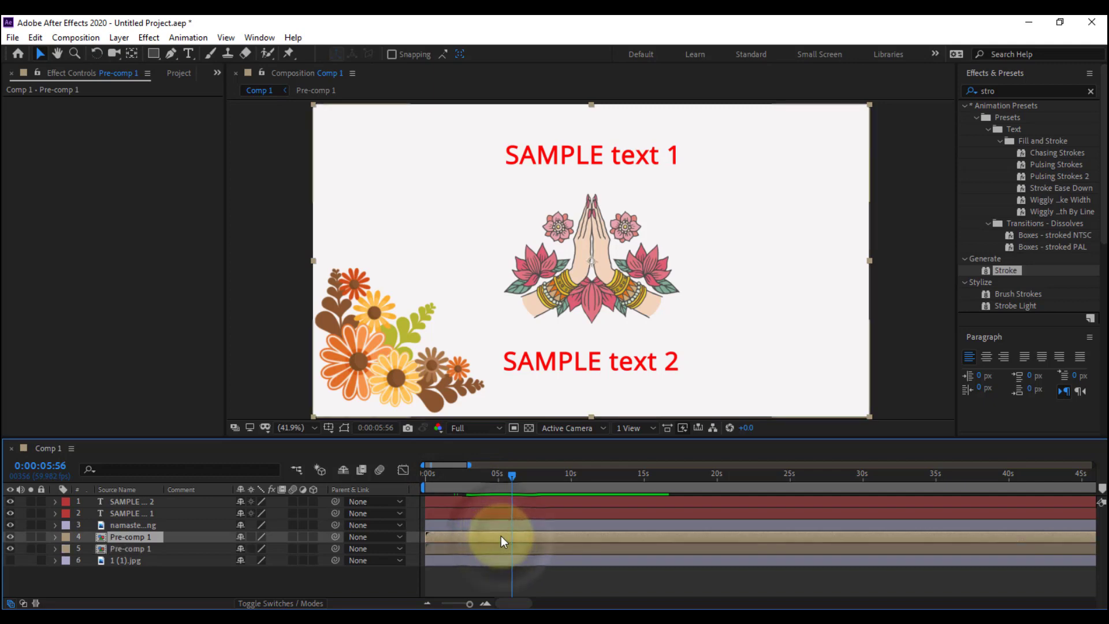
key("s")
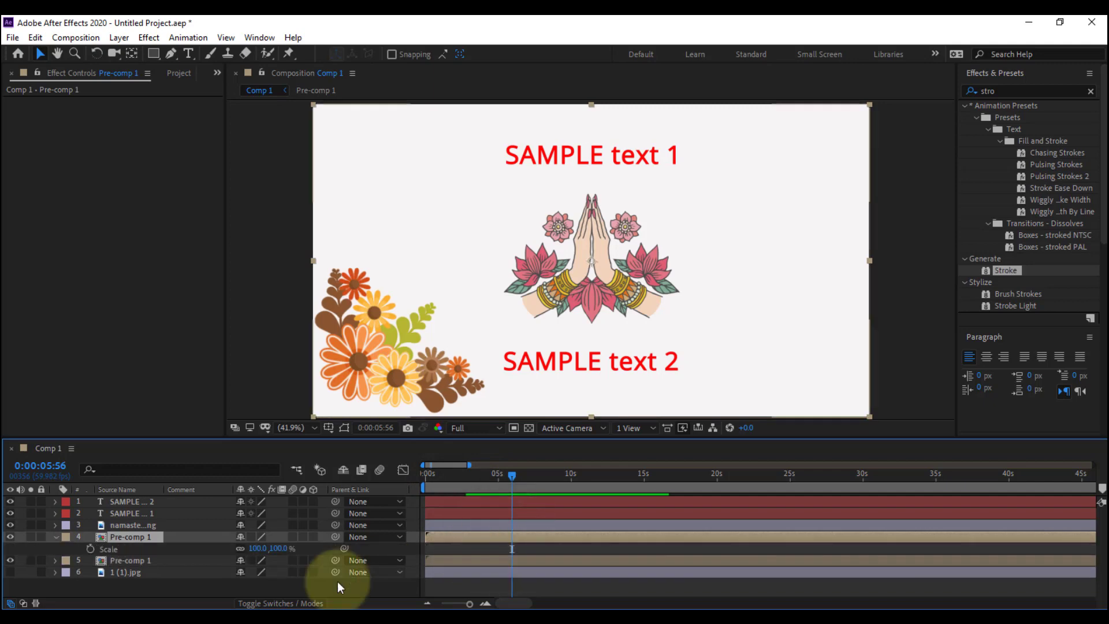
left_click(257, 548)
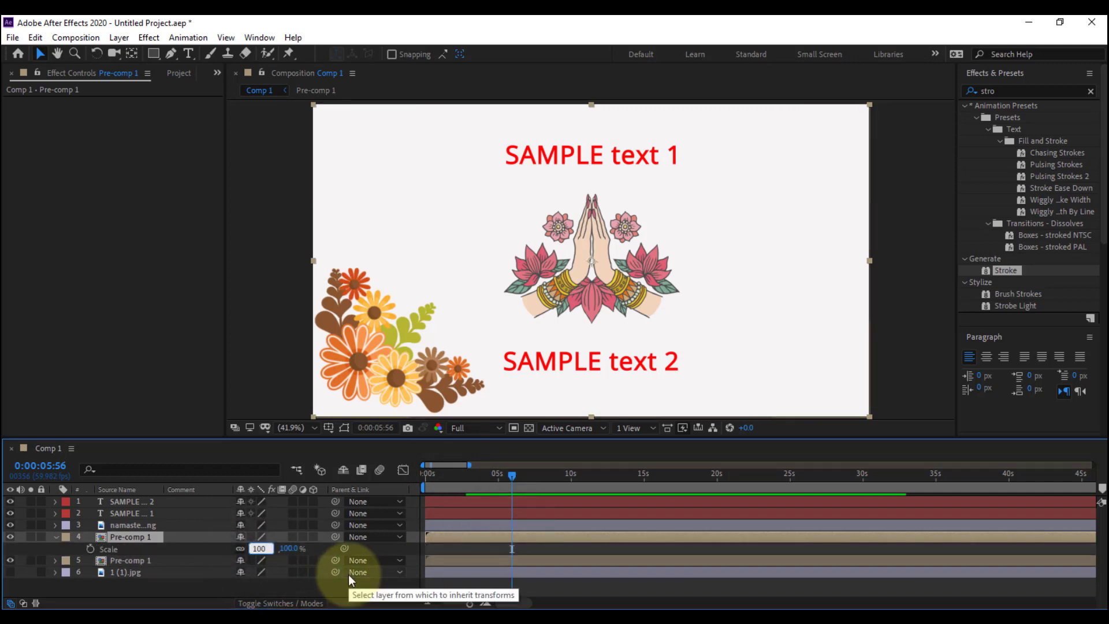
type("-")
key("Return")
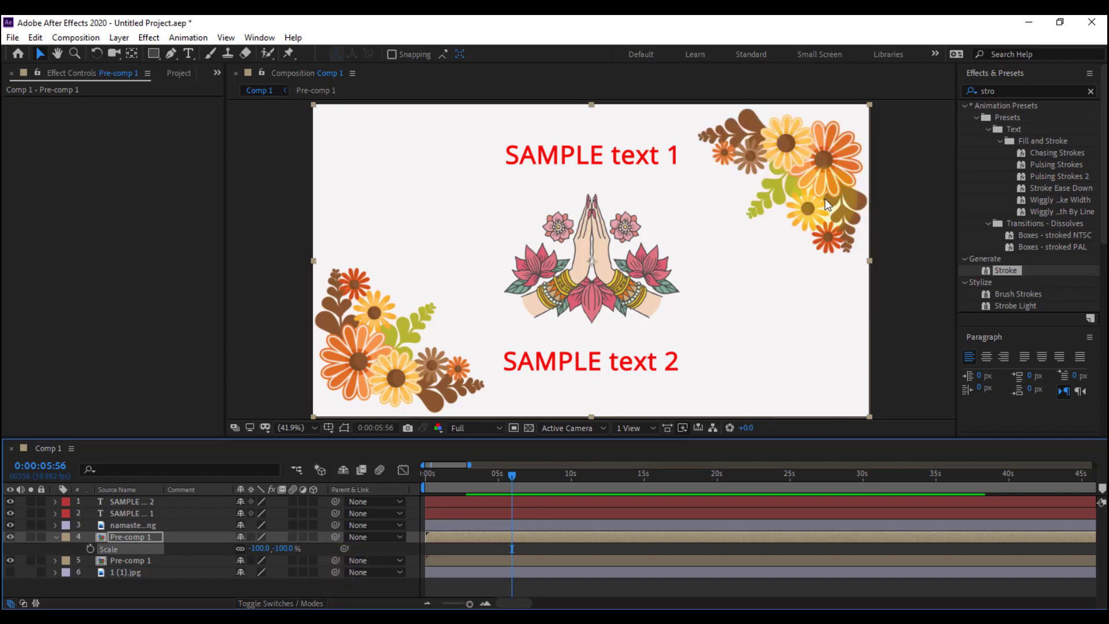
Preview both corner flower animations from the start of the composition
left_click_drag(462, 482, 428, 479)
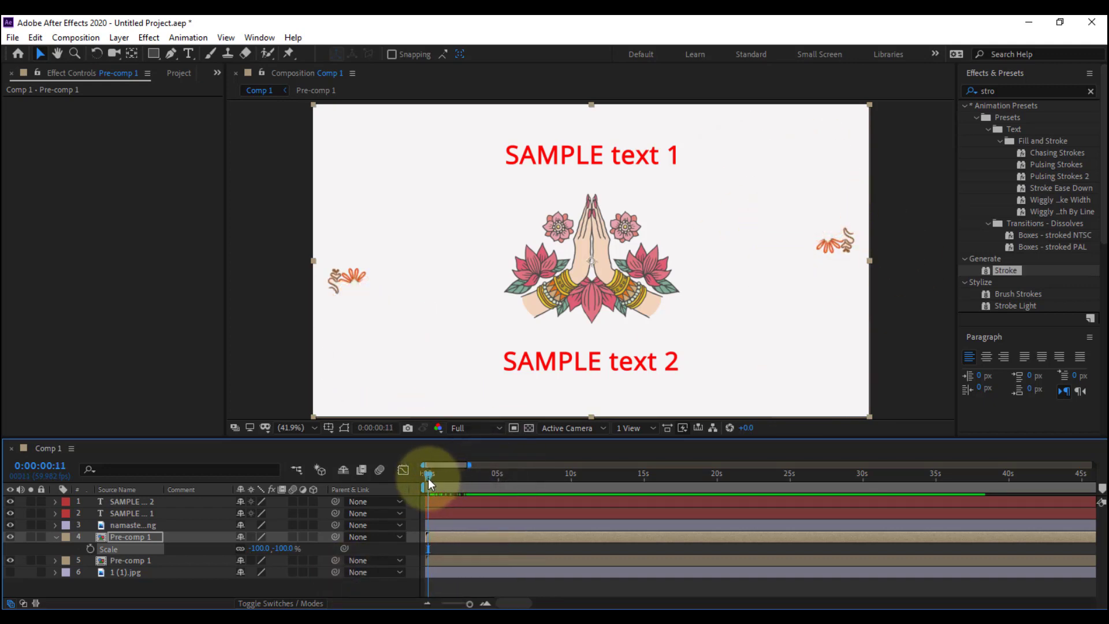
key("space")
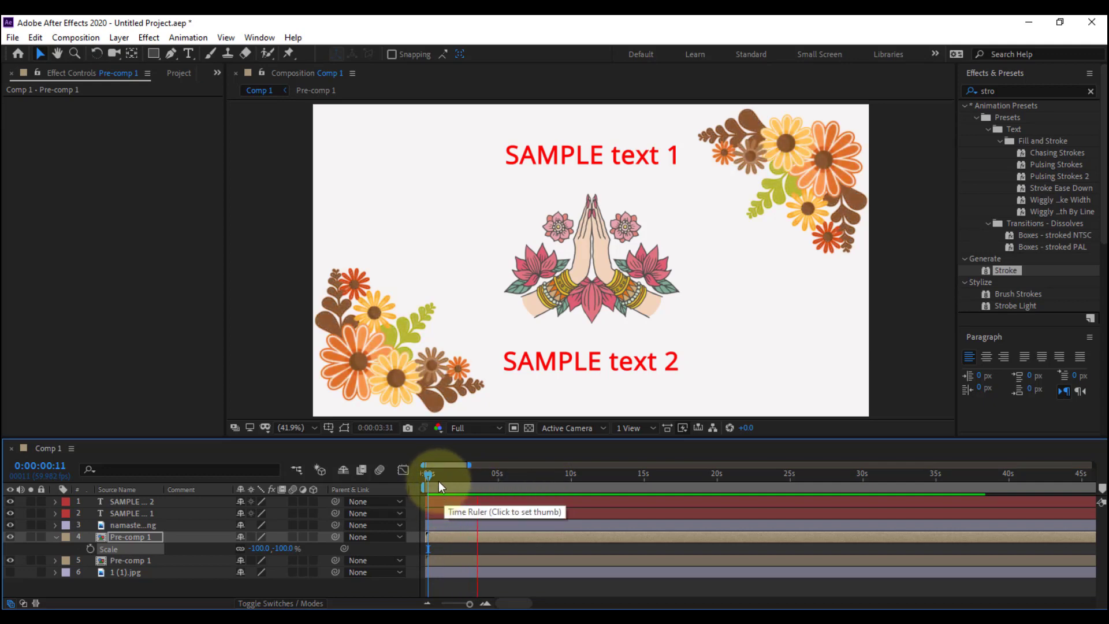
left_click(423, 480)
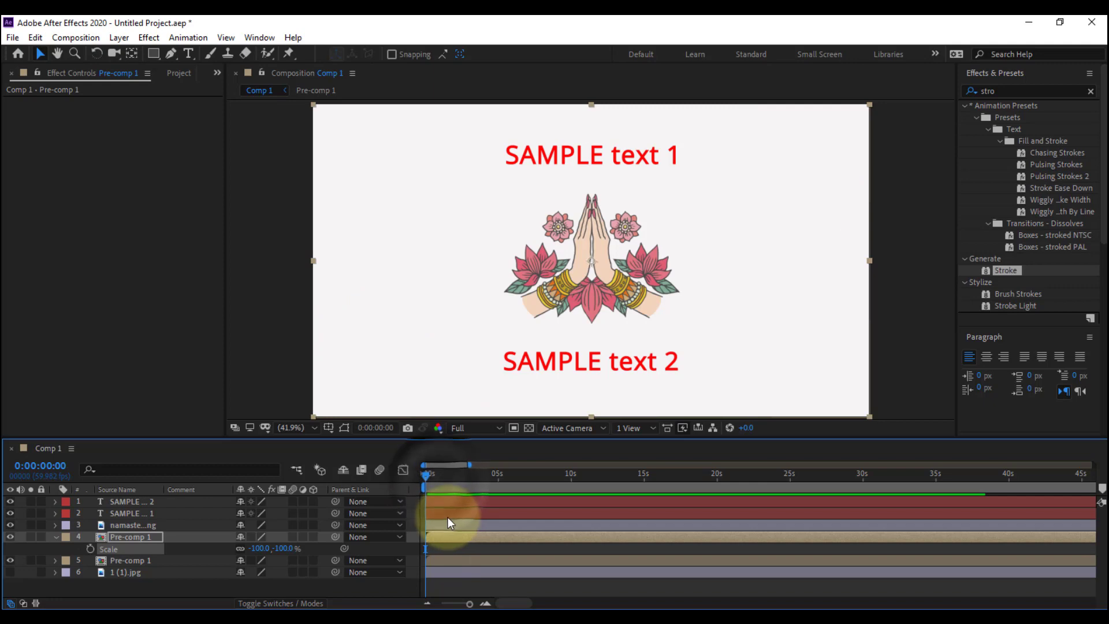
key("space")
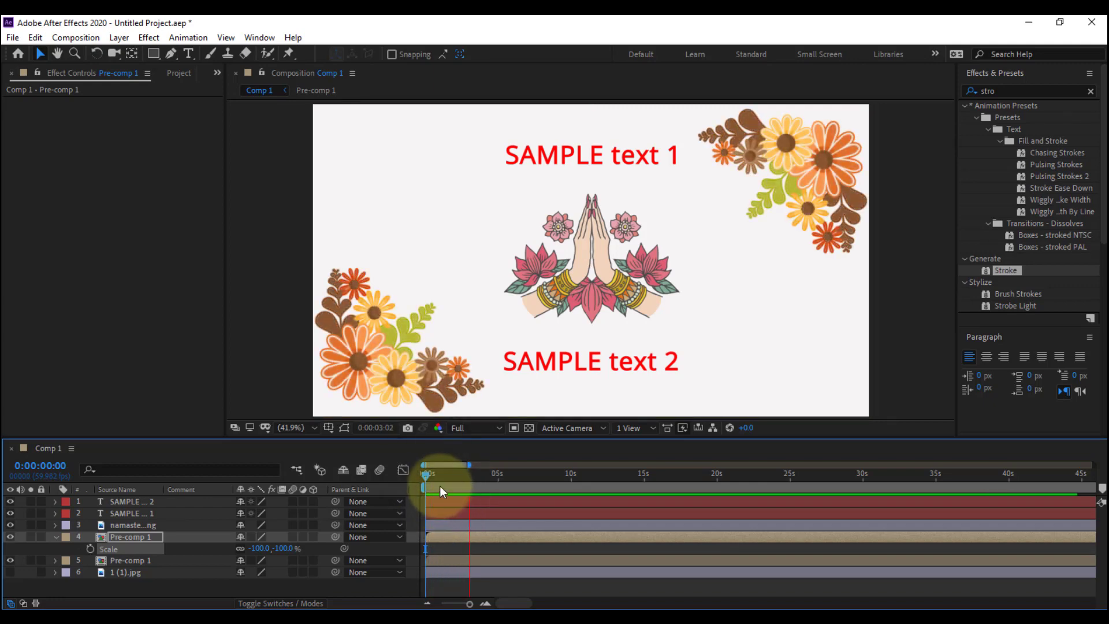
left_click_drag(437, 478, 422, 477)
key("space")
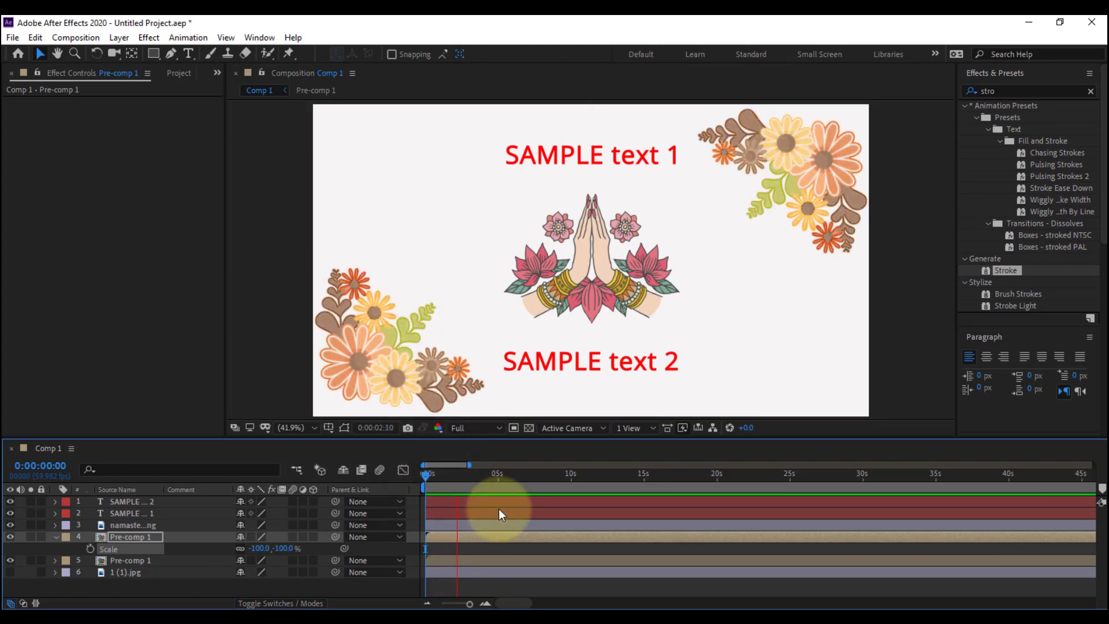
key("space")
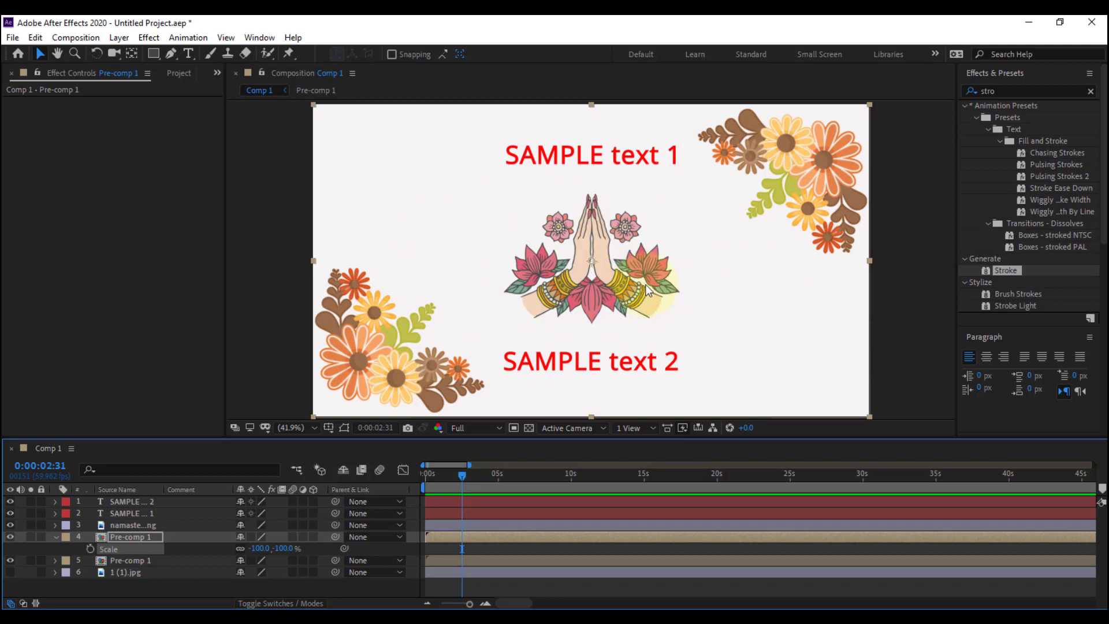
Hide the namaste hand and both sample text layers, and make the 1 (1).jpg background visible
left_click(922, 294)
left_click(584, 266)
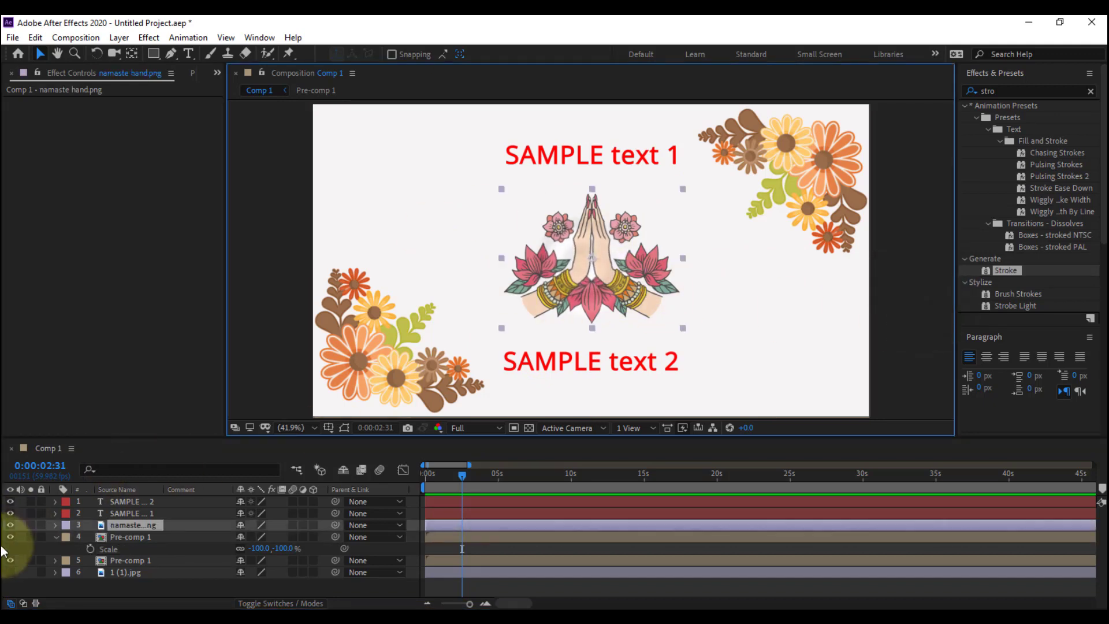
left_click_drag(9, 525, 9, 510)
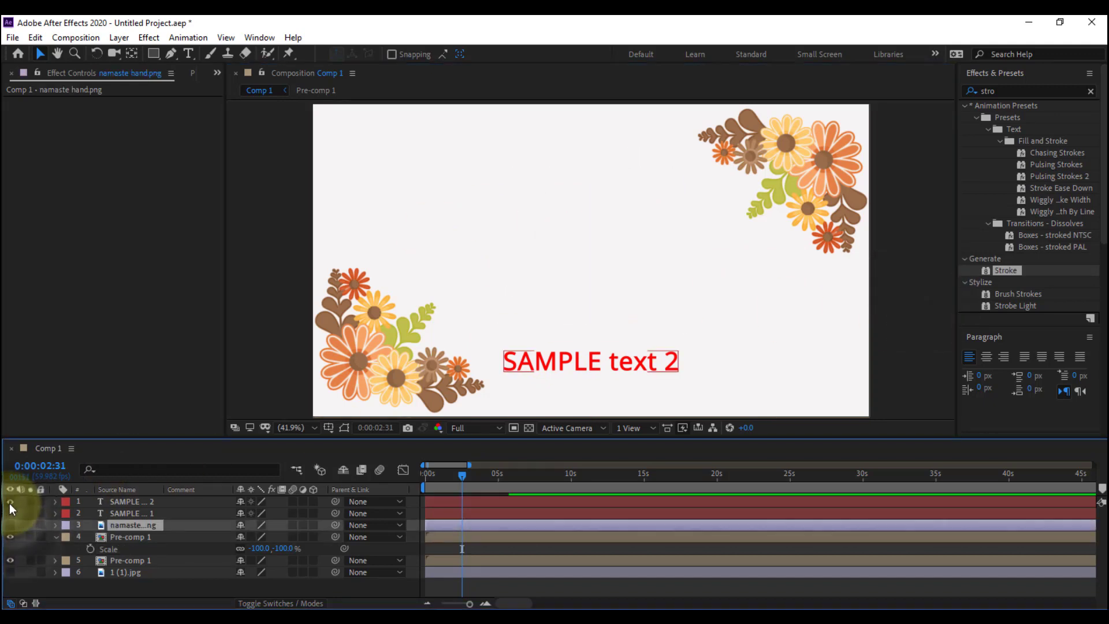
left_click(9, 501)
left_click(10, 571)
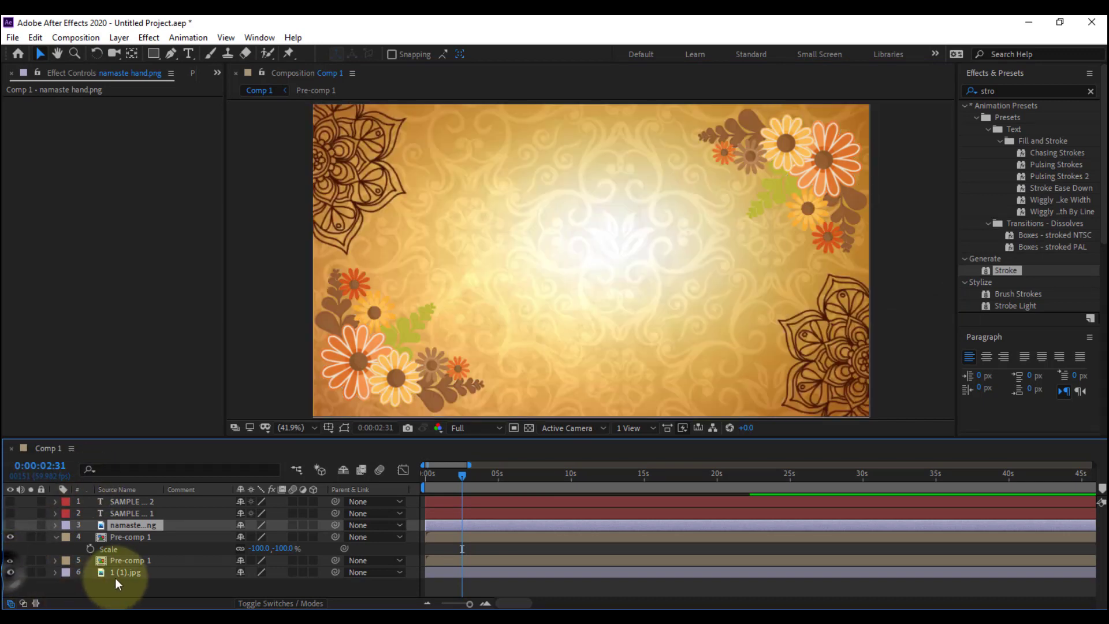
Select the 1 (1).jpg background layer and scrub through the opening seconds to check the flower animation over it
left_click(121, 573)
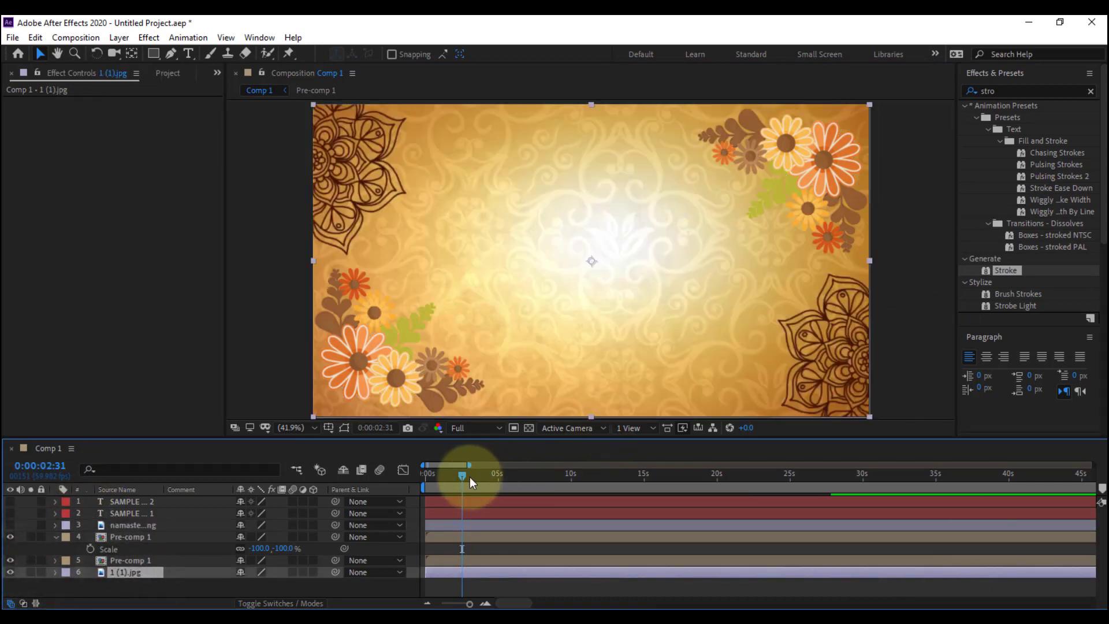
left_click_drag(446, 480, 490, 499)
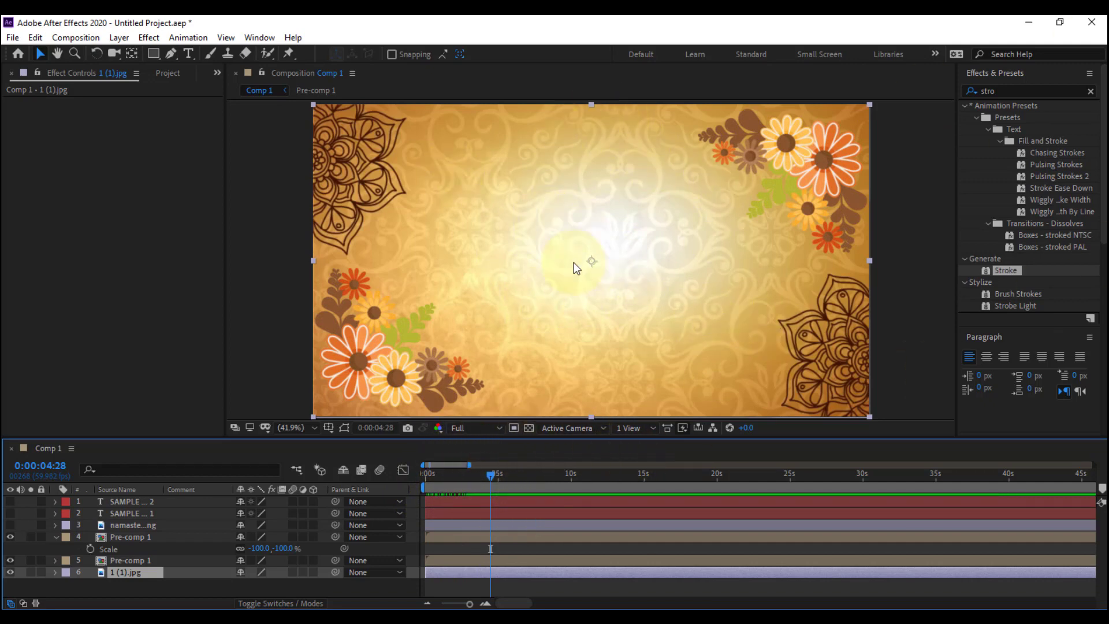
left_click_drag(488, 472, 429, 473)
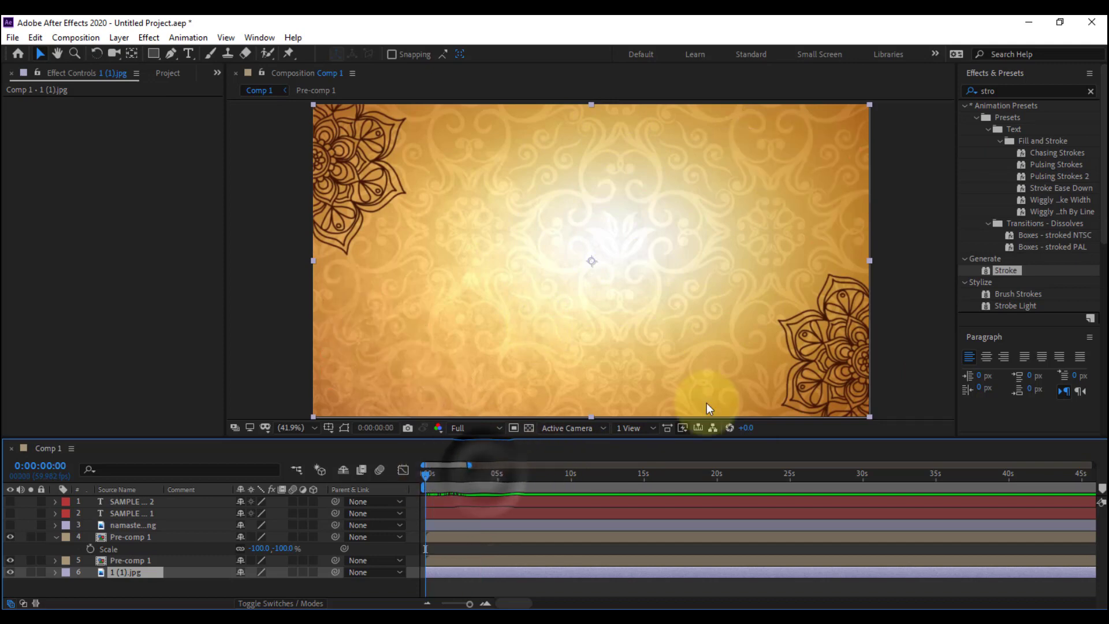
key("ctrl+k")
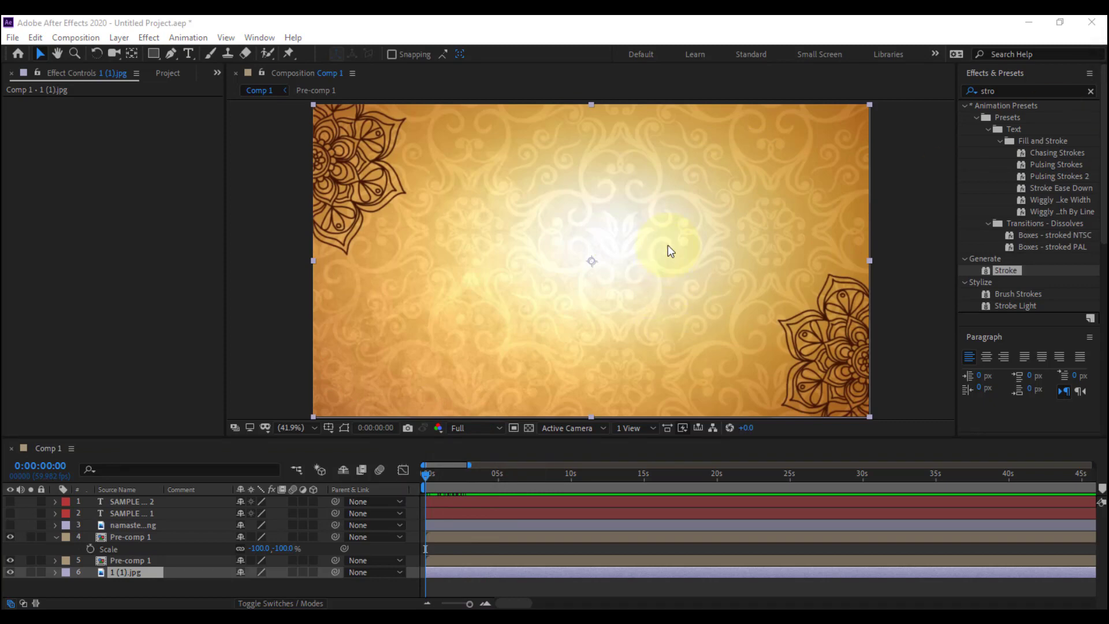
left_click_drag(435, 477, 456, 487)
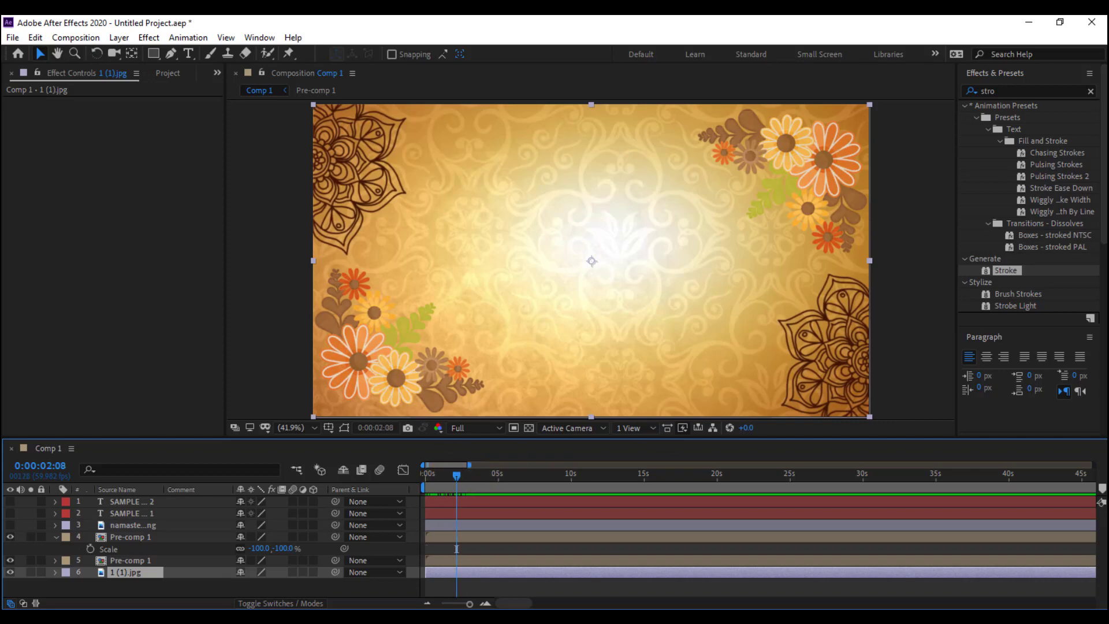
key("ctrl+n")
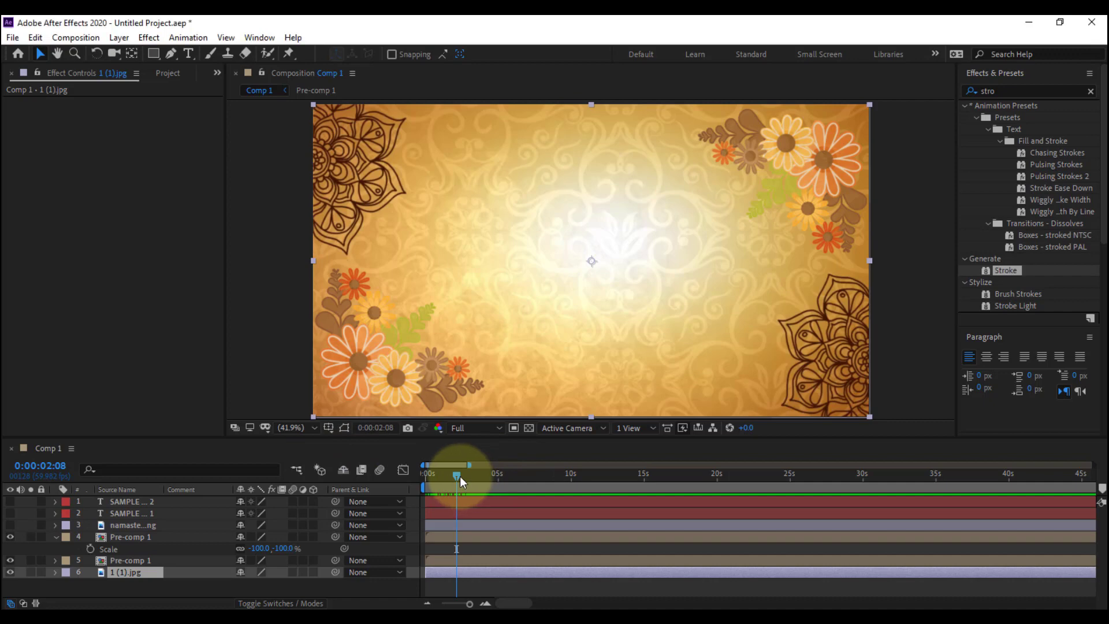
Make the namaste hand layer visible and trim its start to 0:00:02:11
mouse_move(460, 475)
left_mouse_down()
mouse_move(476, 478)
mouse_move(424, 486)
mouse_move(459, 490)
left_mouse_up()
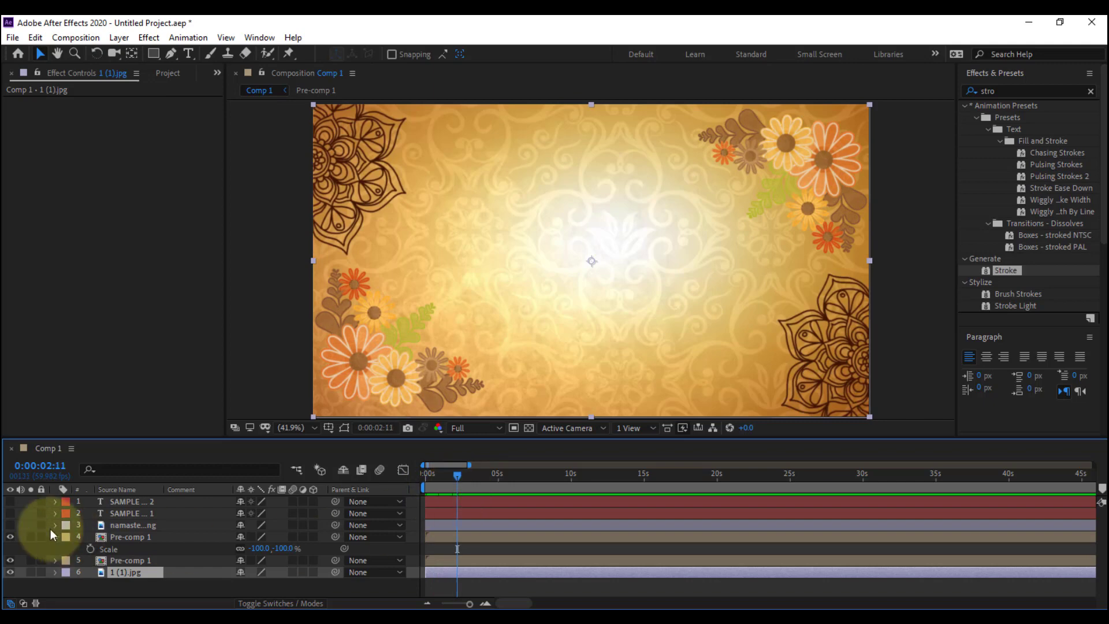
left_click(11, 525)
left_click(125, 524)
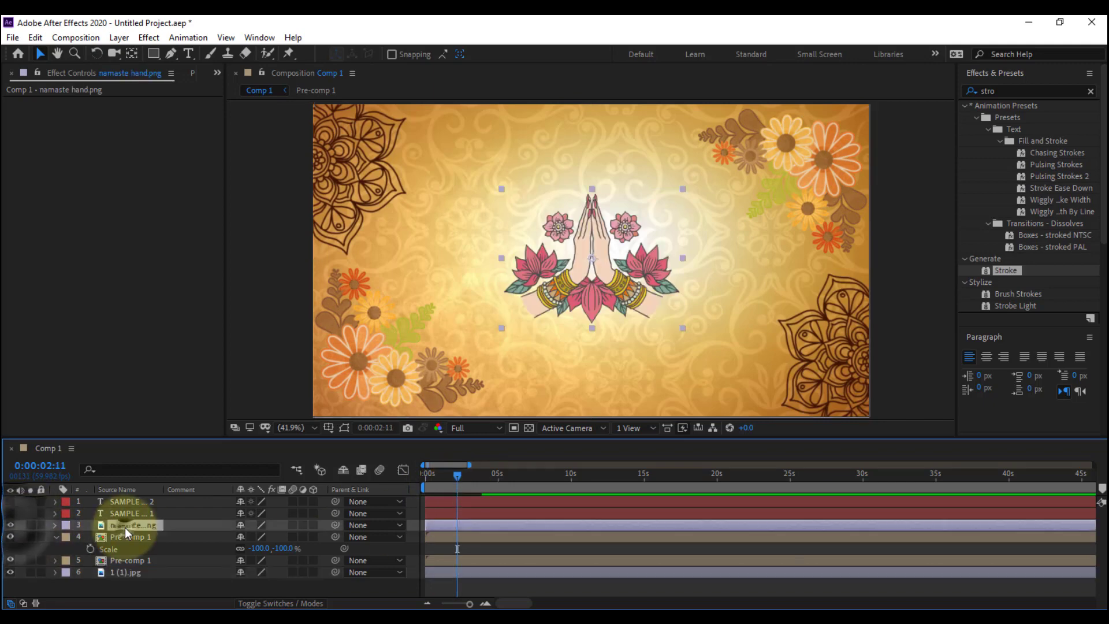
key("alt+bracketleft")
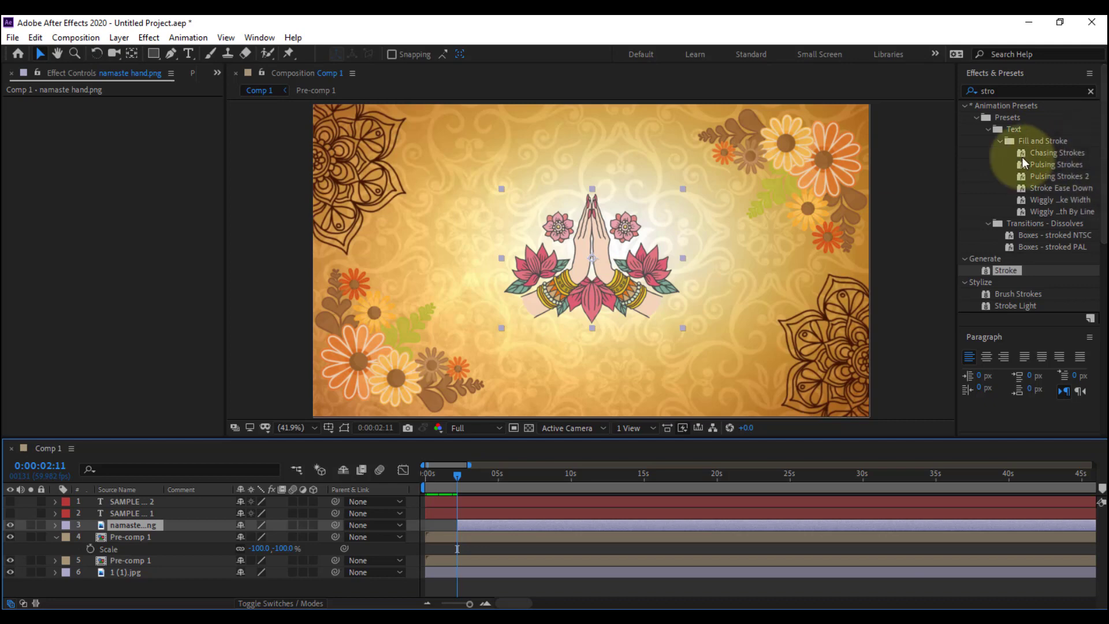
Clear the effects search and apply the 01 - Pop In animation preset from the 01 - Start folder to the namaste hand layer
left_click(1090, 91)
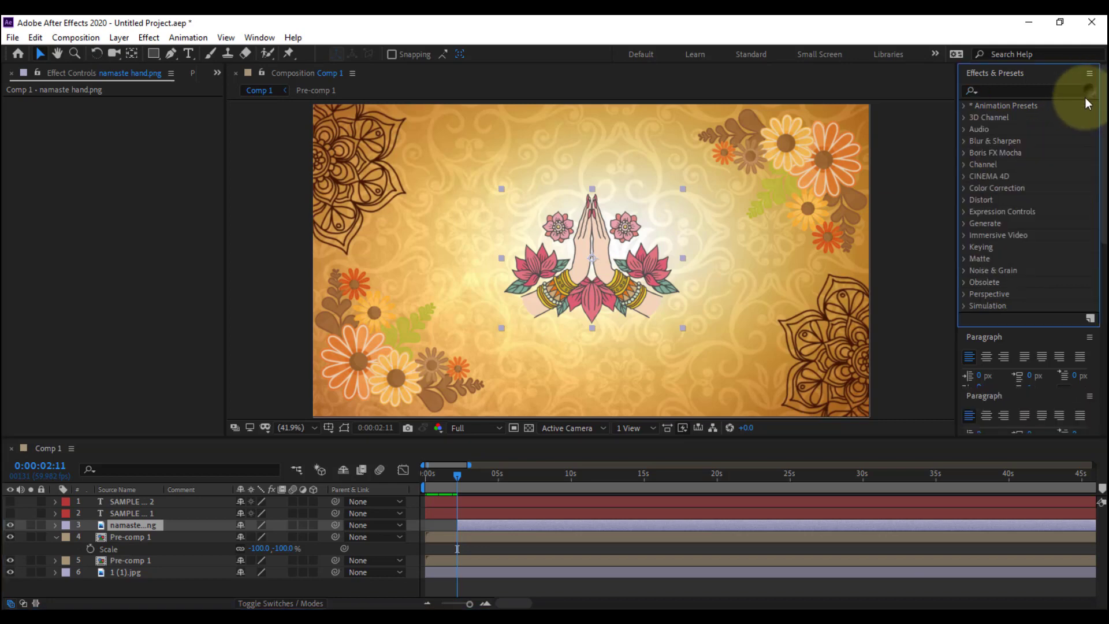
left_click(965, 105)
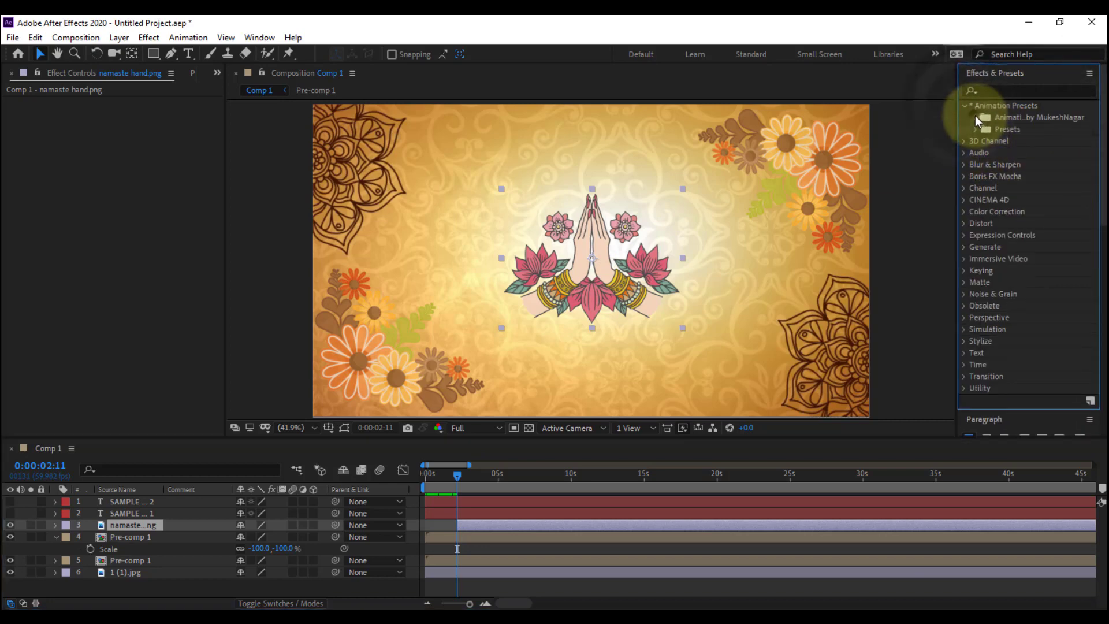
left_click(975, 117)
left_click(988, 129)
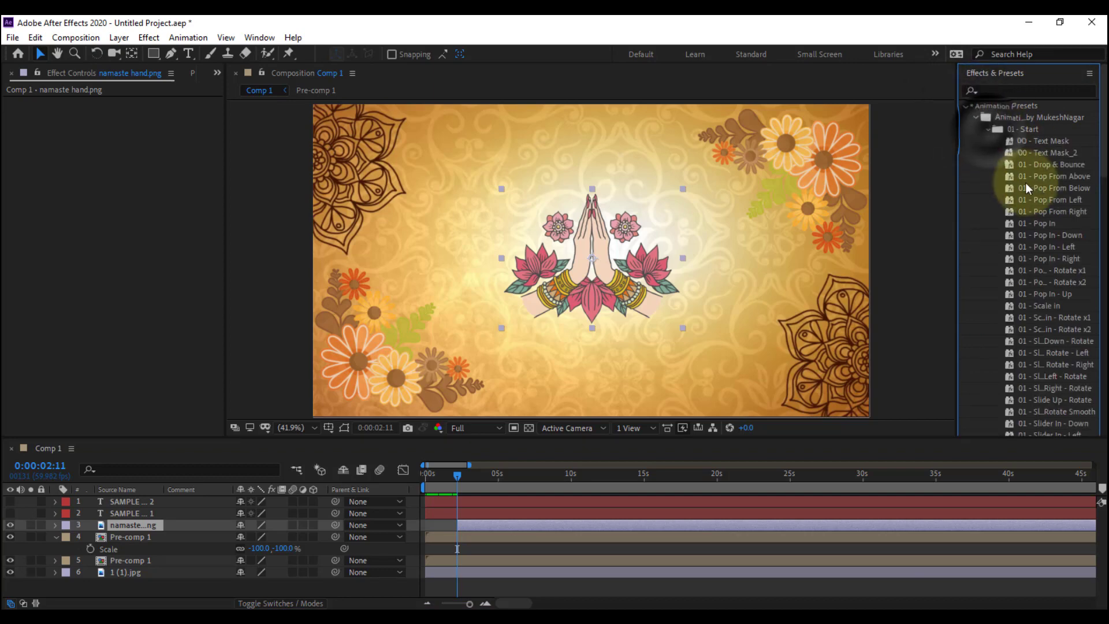
left_click(1039, 225)
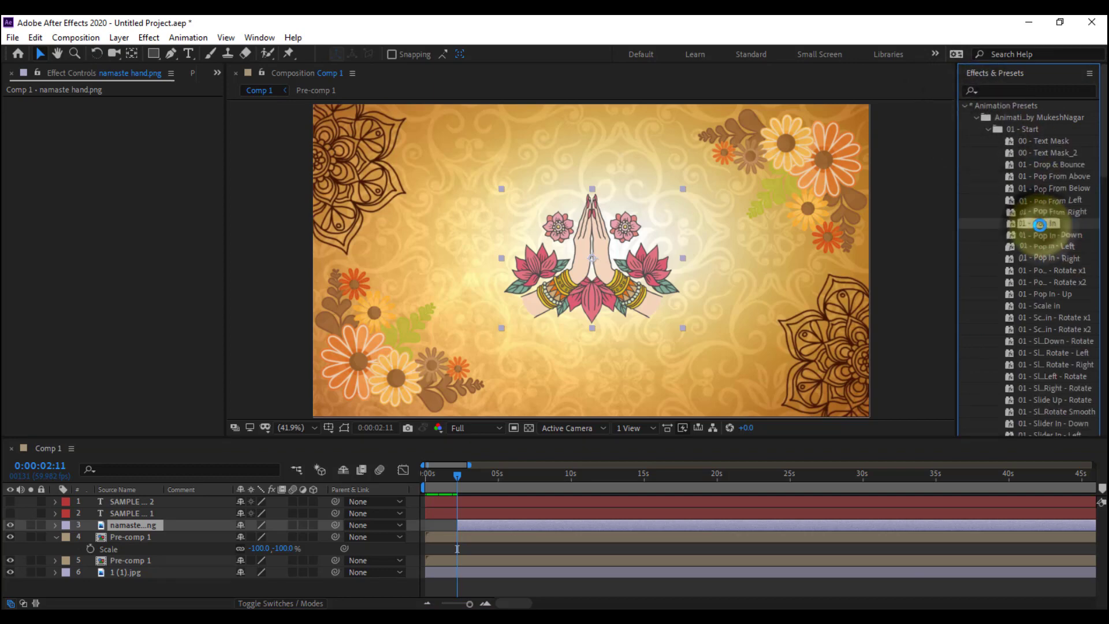
left_click_drag(1039, 224, 496, 526)
Preview the namaste hand's pop-in animation from 0:00:02:11
key("space")
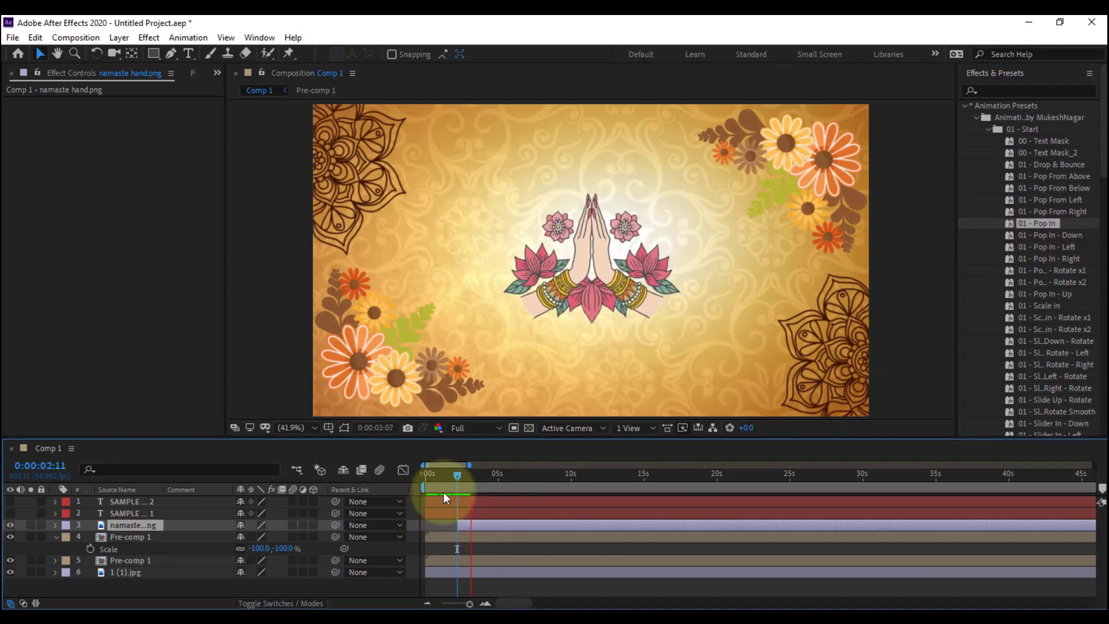
left_click(457, 475)
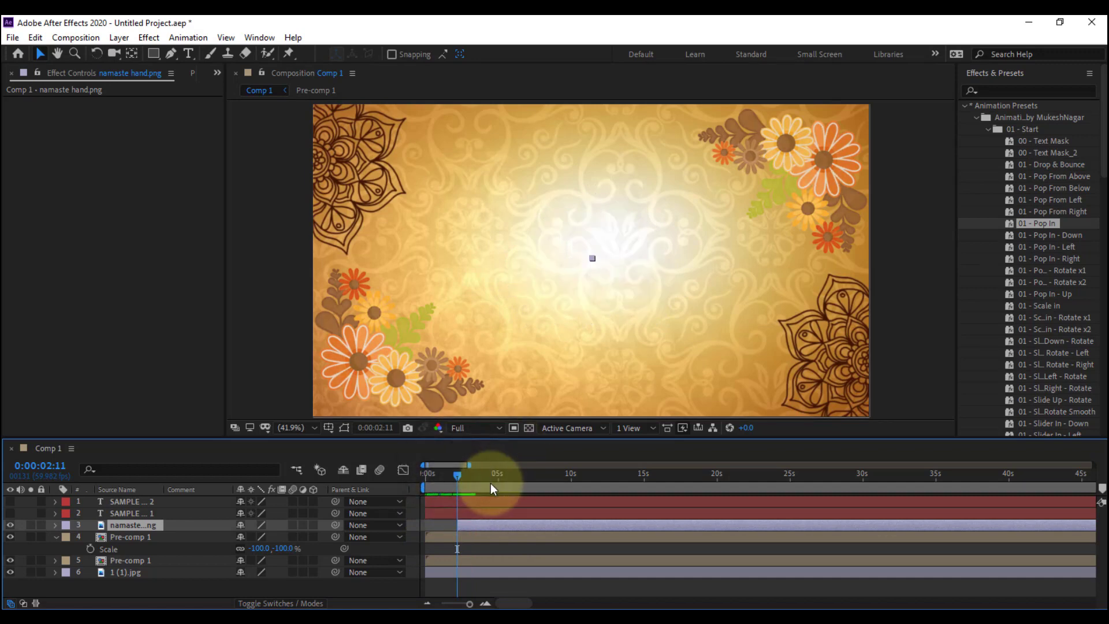
key("space")
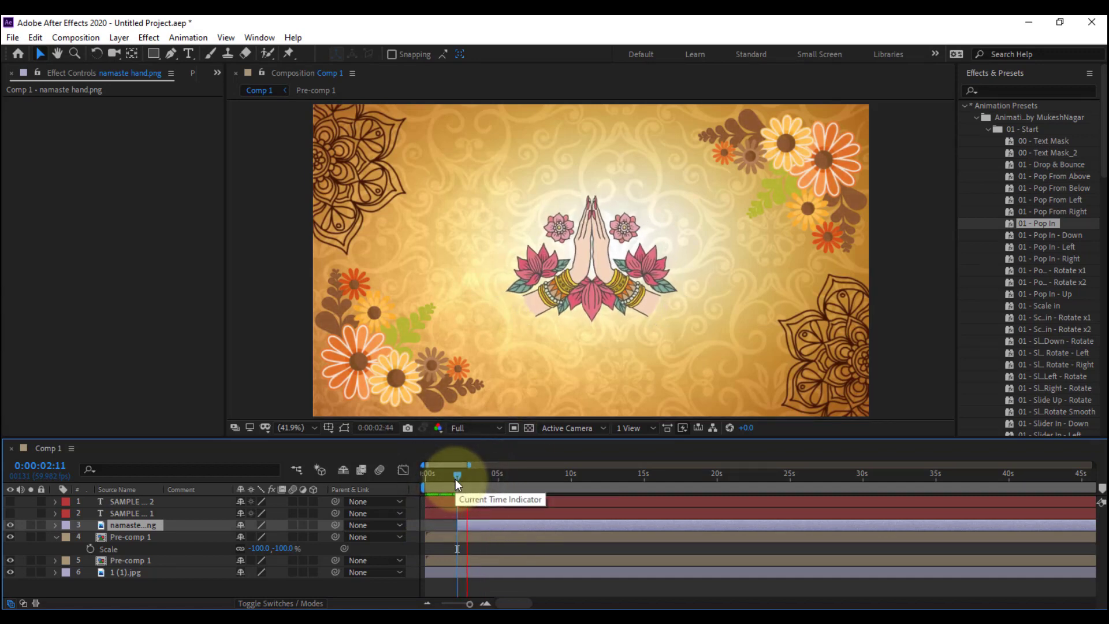
left_click(455, 479)
key("space")
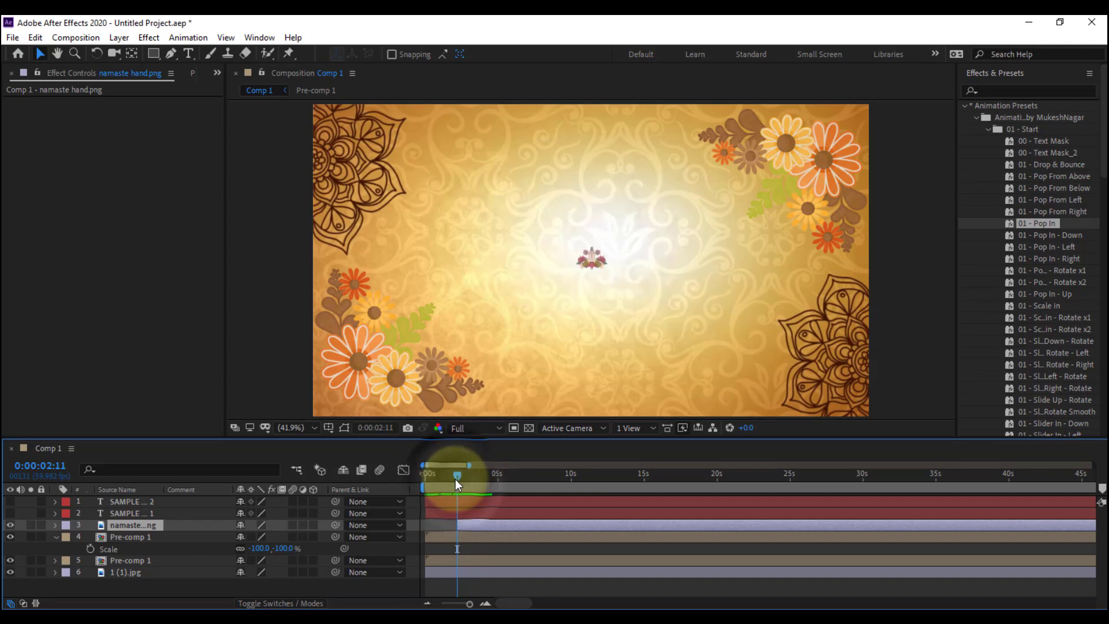
Make the SAMPLE text 1 layer visible and trim its start to 0:00:02:22
left_click_drag(455, 479, 462, 486)
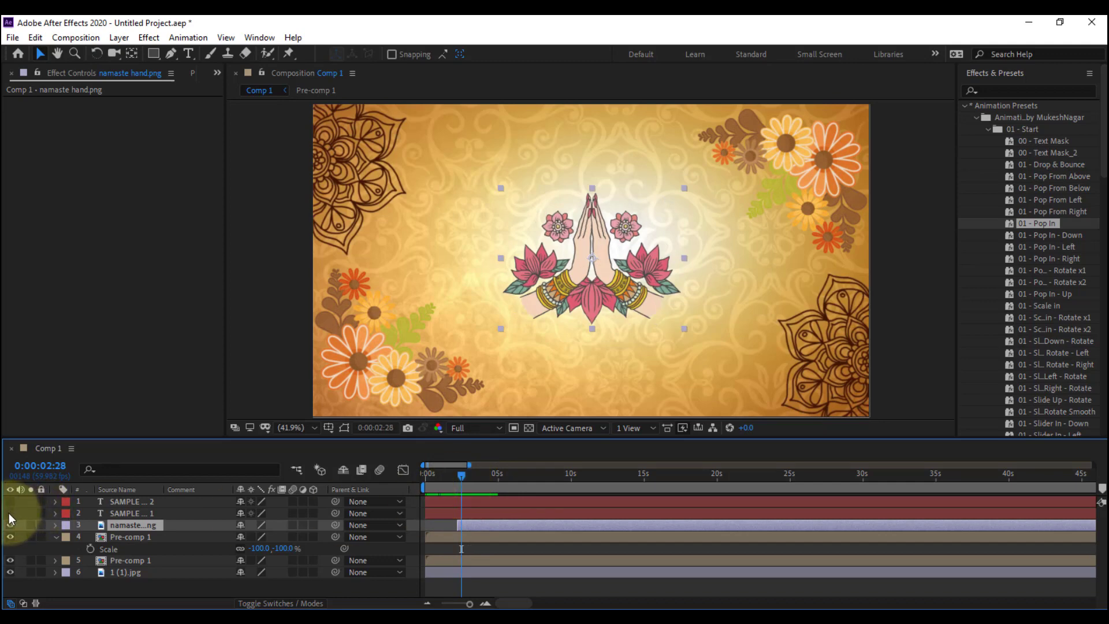
left_click(10, 513)
left_click(134, 514)
left_click(456, 479)
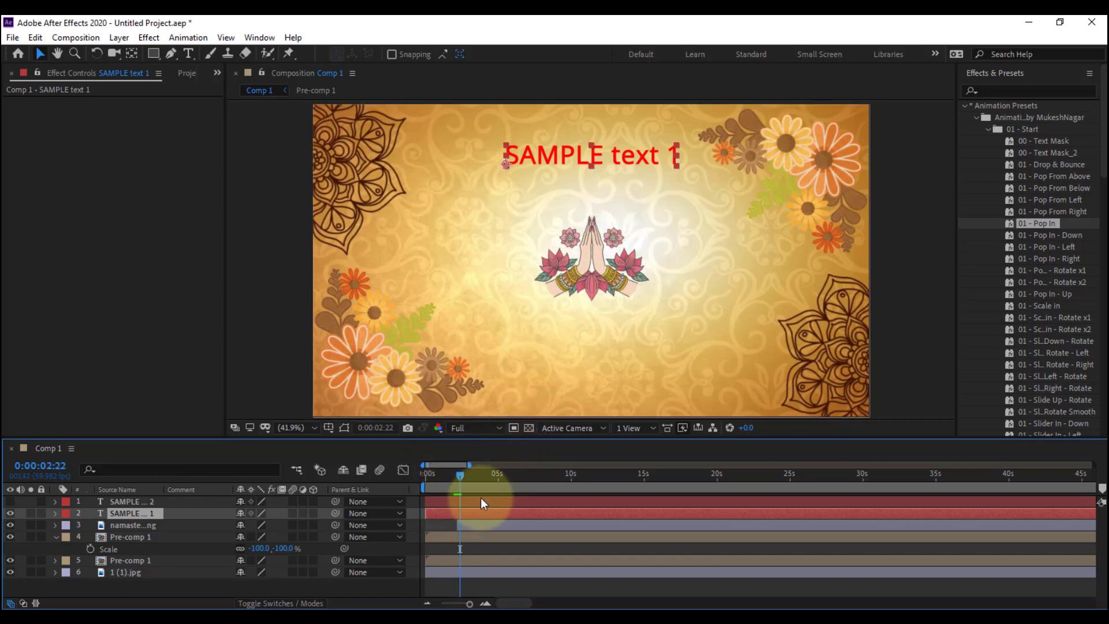
key("alt+bracketleft")
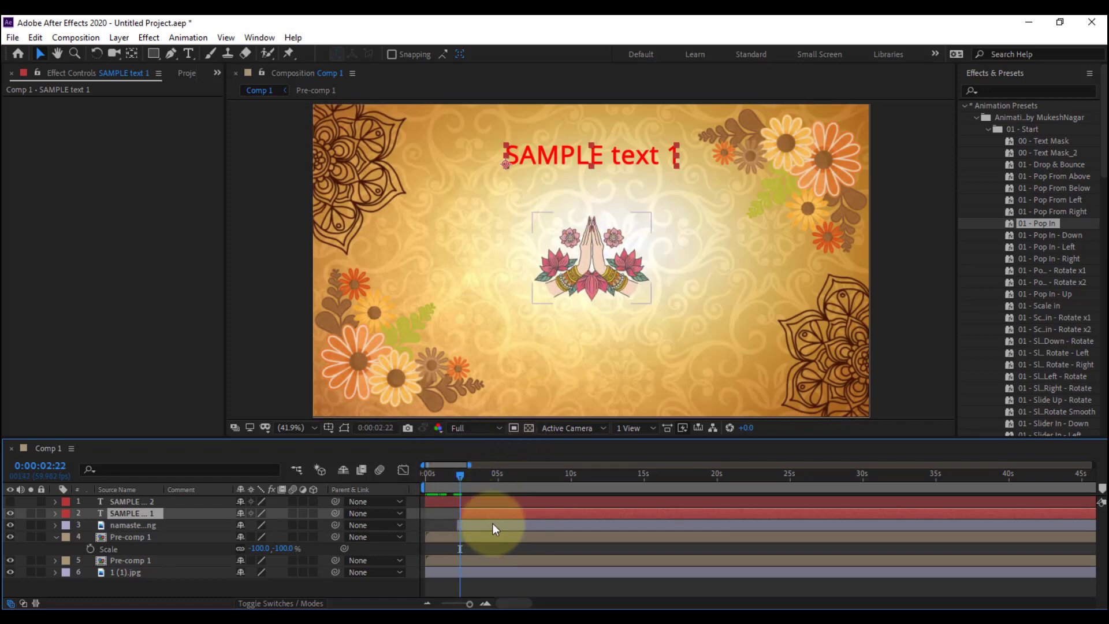
Add Position keyframes for SAMPLE text 1 at 0:00:02:22 and 0:00:02:55
key("p")
left_click(91, 524)
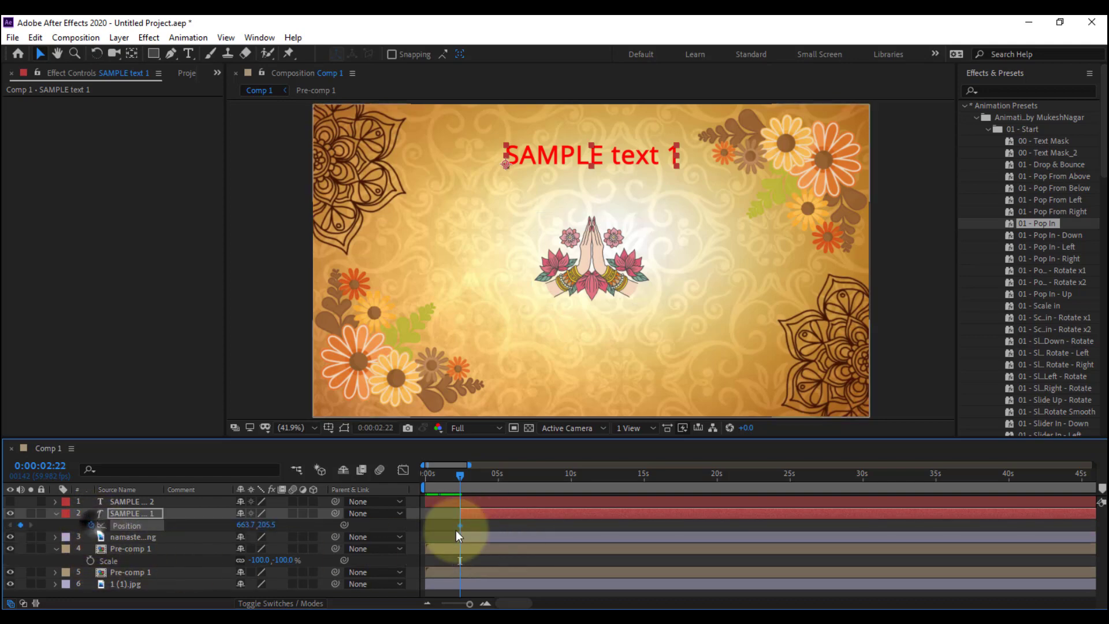
key("space")
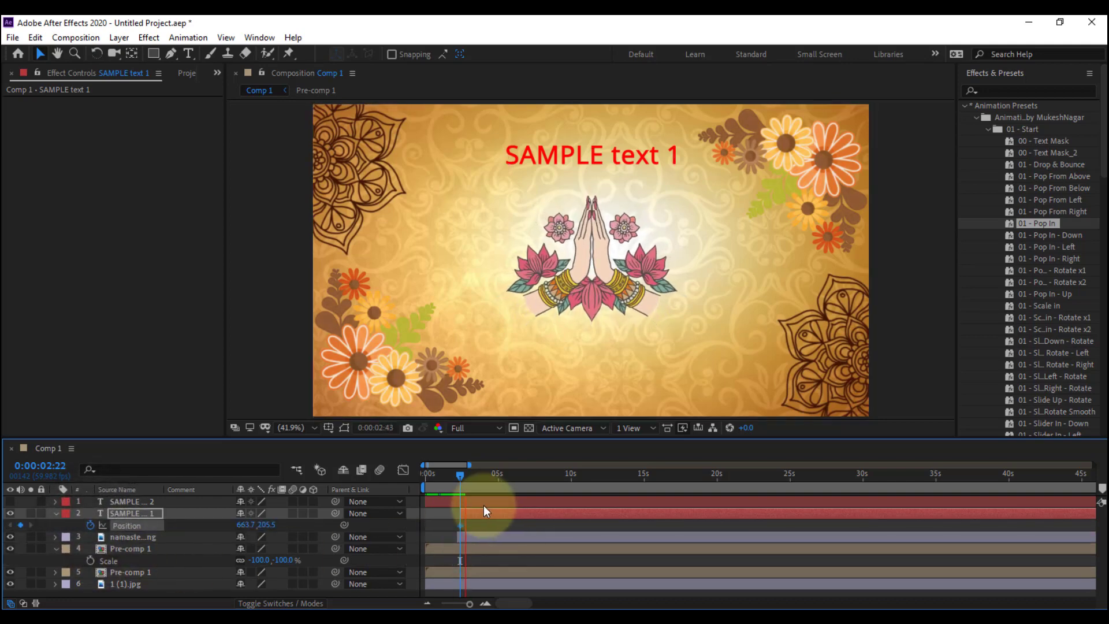
key("space")
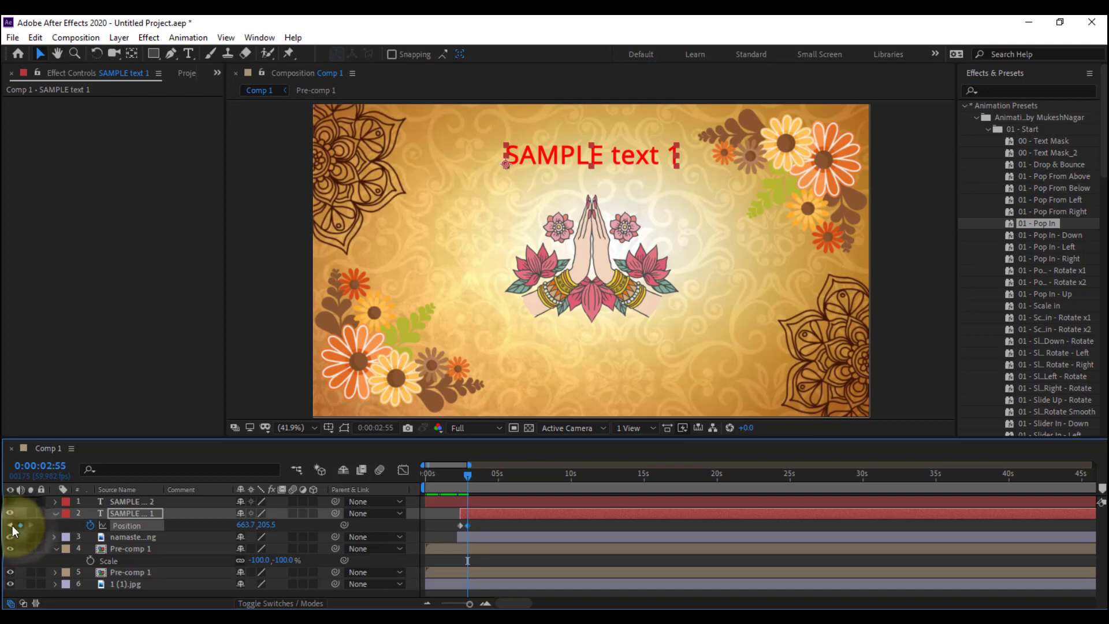
Lower SAMPLE text 1 to Position 663.7, 545.5 at its first keyframe and place its layer directly beneath the namaste hand layer
left_click(10, 525)
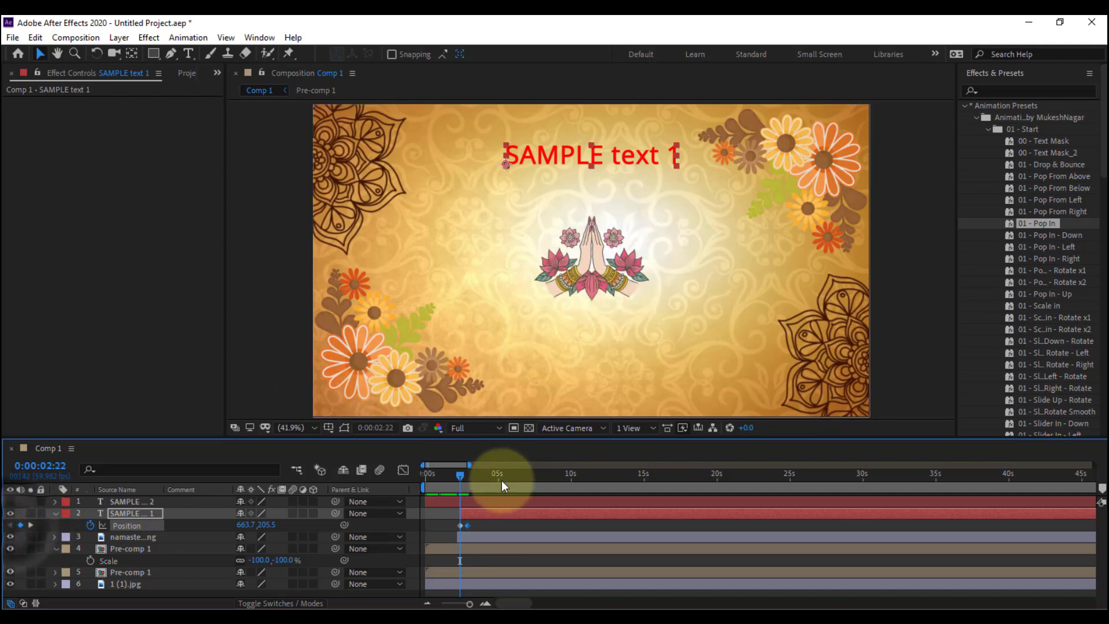
left_click(499, 515)
key("shift+Down")
key("shift+Down")
key("shift+Down")
key("shift+Down")
key("shift+Down")
key("shift+Down")
key("shift+Down")
key("shift+Down")
key("shift+Down")
key("shift+Down")
key("shift+Down")
key("shift+Down")
key("shift+Down")
key("shift+Down")
key("shift+Down")
key("shift+Down")
key("shift+Down")
key("shift+Down")
key("shift+Down")
key("shift+Down")
key("shift+Down")
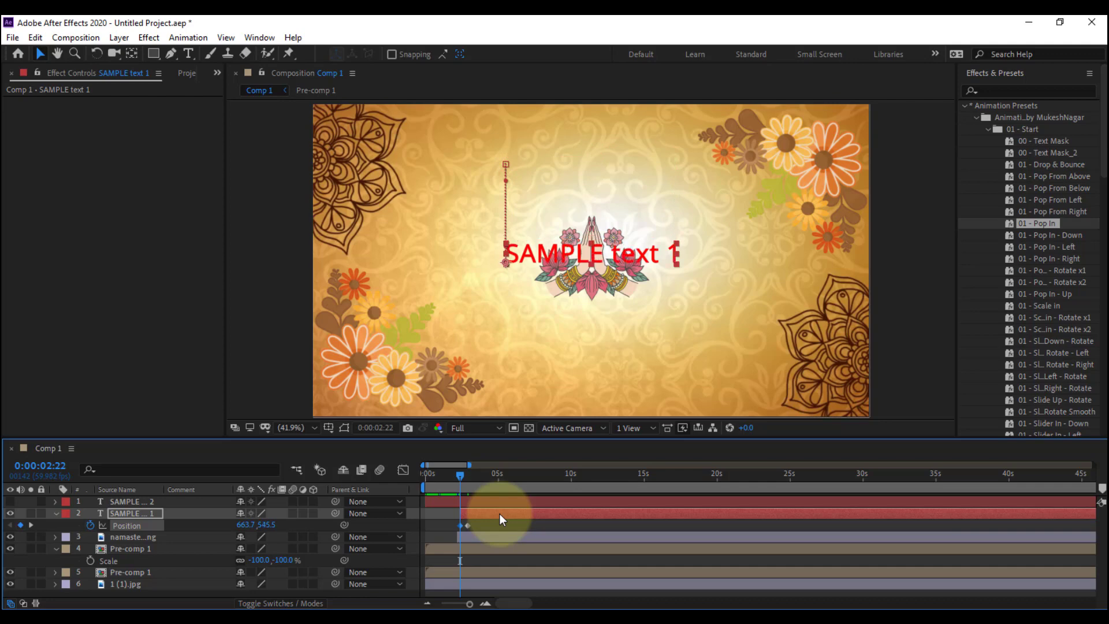
left_click_drag(122, 514, 134, 541)
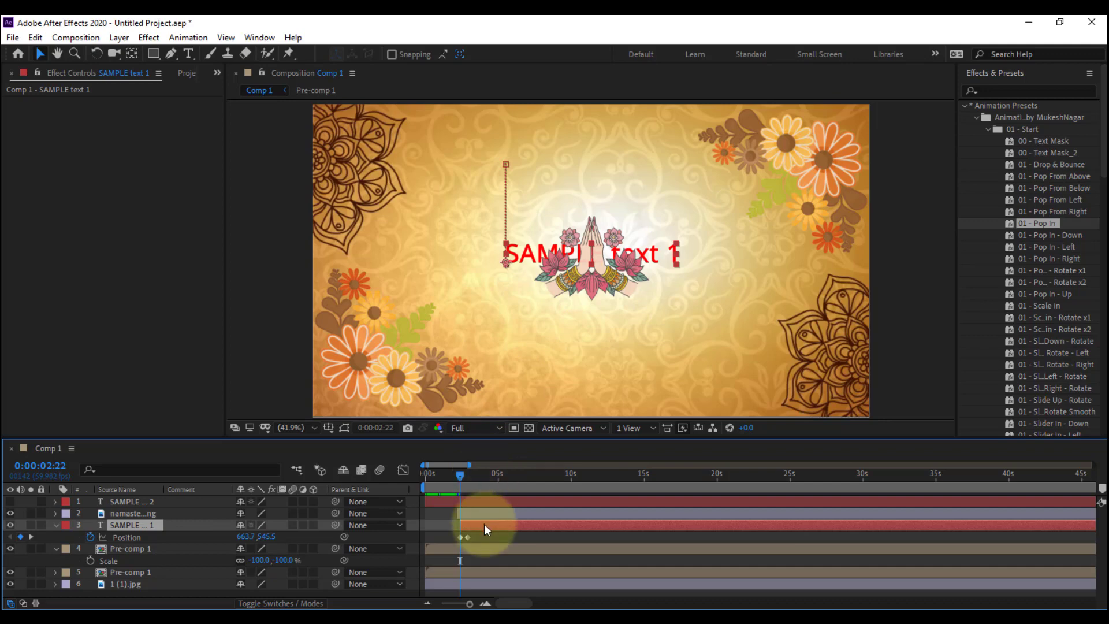
Keyframe the Opacity of SAMPLE text 1 from 0% at 0:00:02:22 to 100% at 0:00:02:55
key("shift+t")
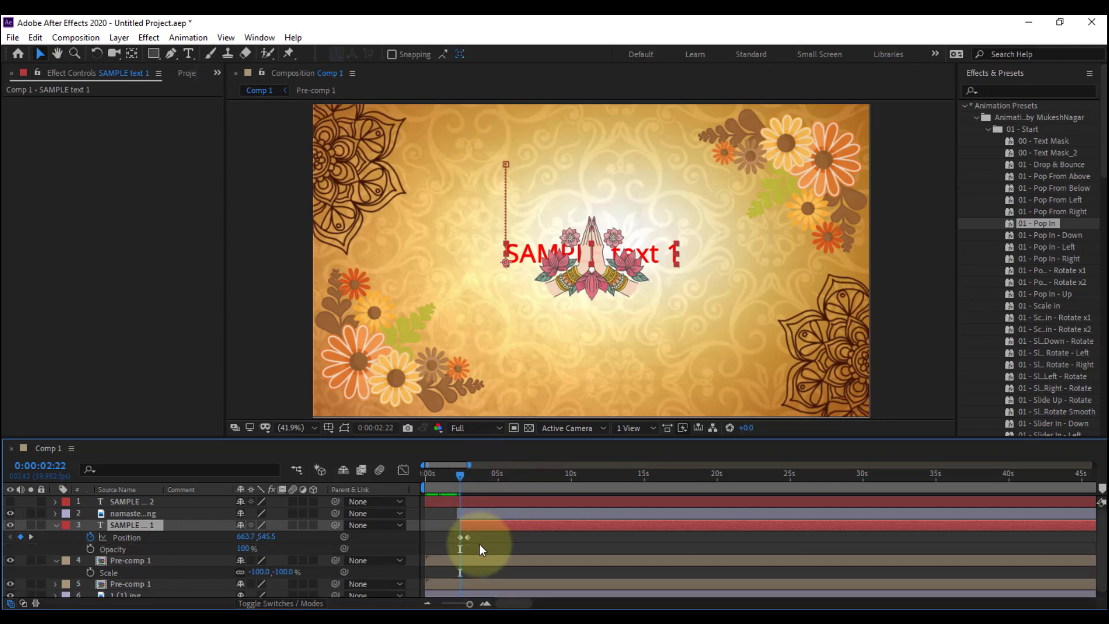
left_click(90, 549)
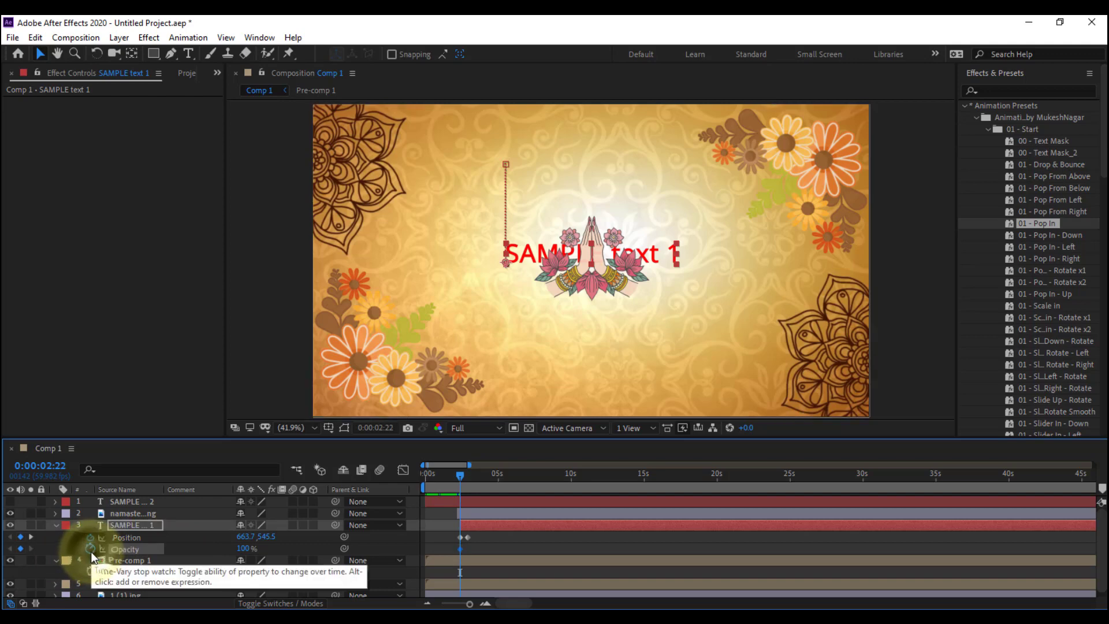
left_click(31, 536)
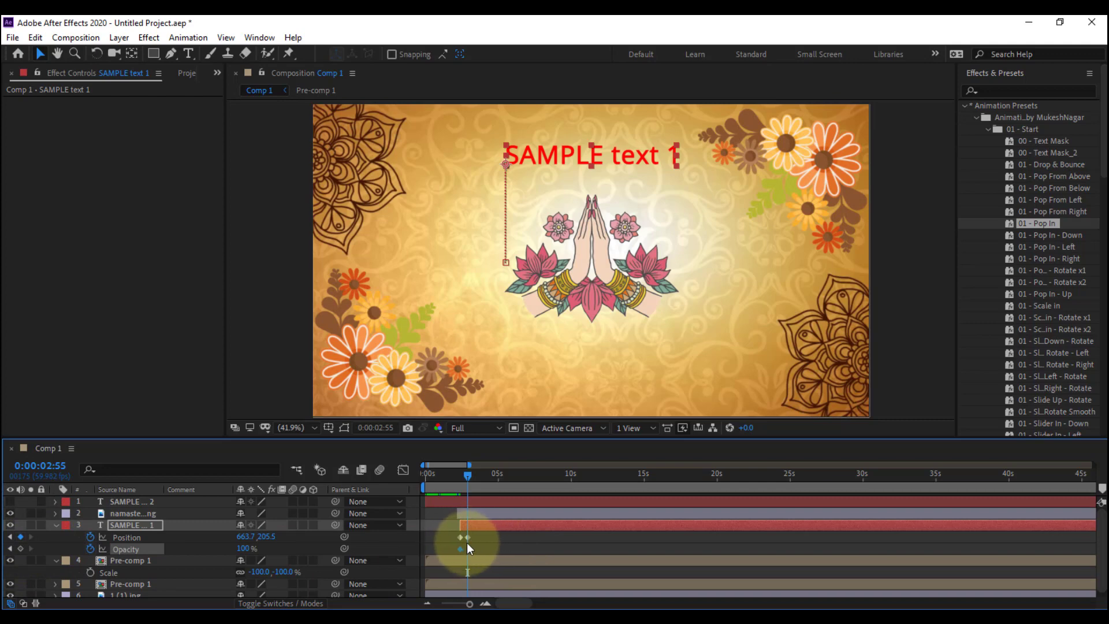
left_click(21, 548)
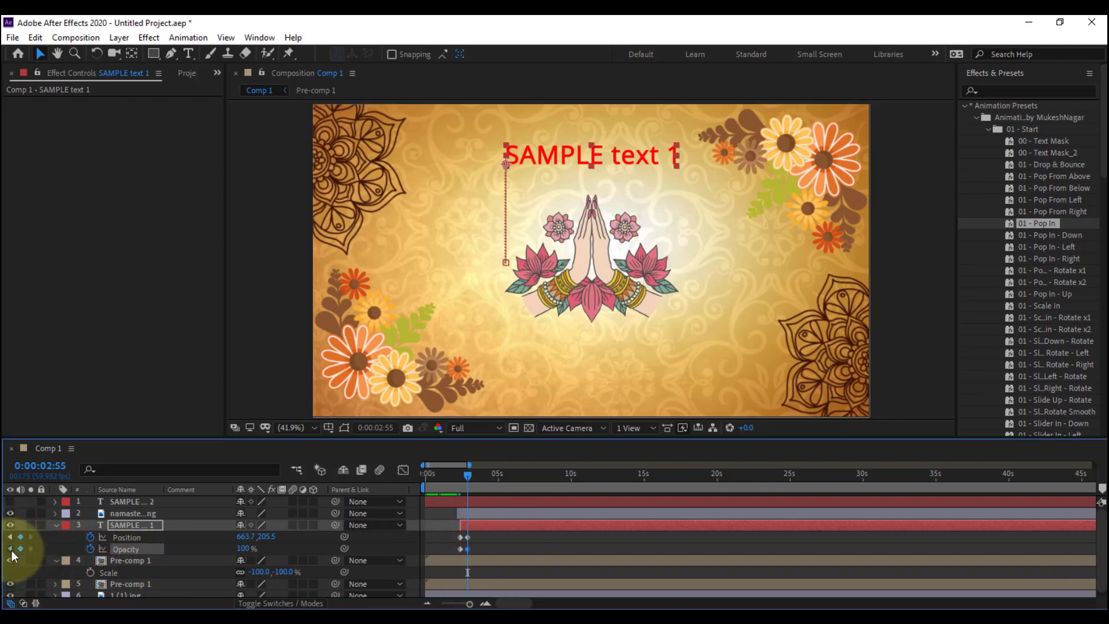
left_click(10, 548)
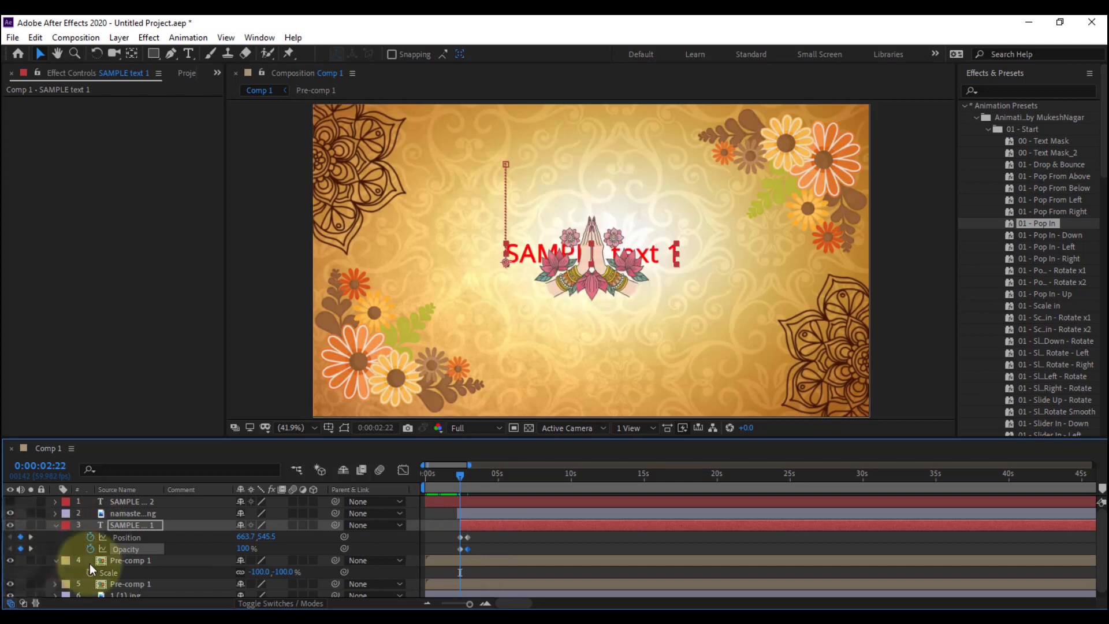
left_click(244, 548)
type("0")
key("Return")
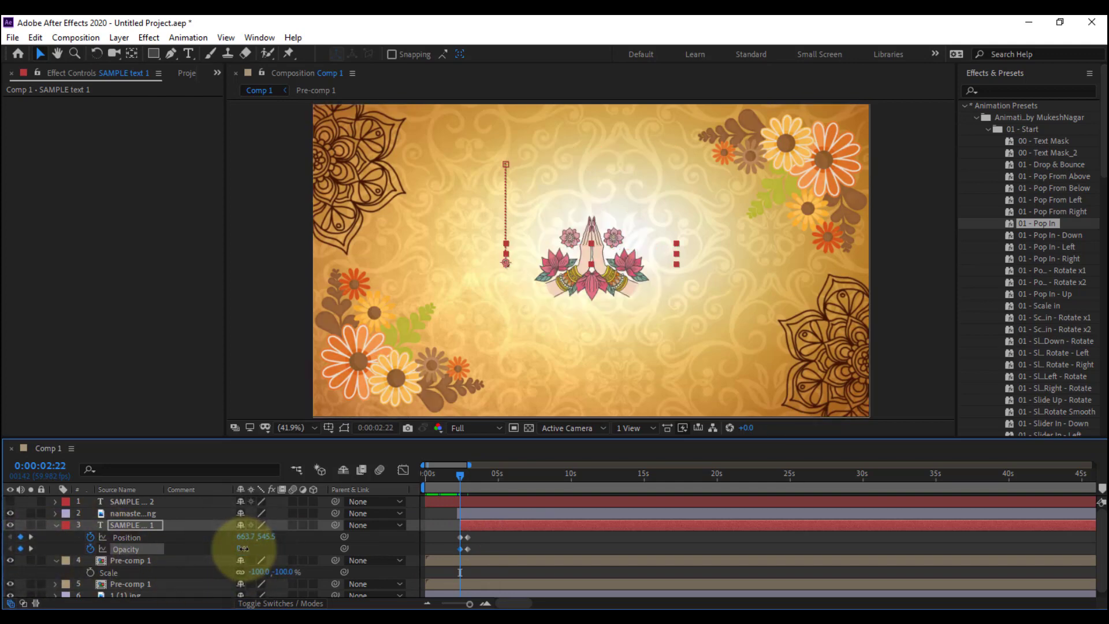
Preview SAMPLE text 1 rising and fading in from behind the namaste hand
key("space")
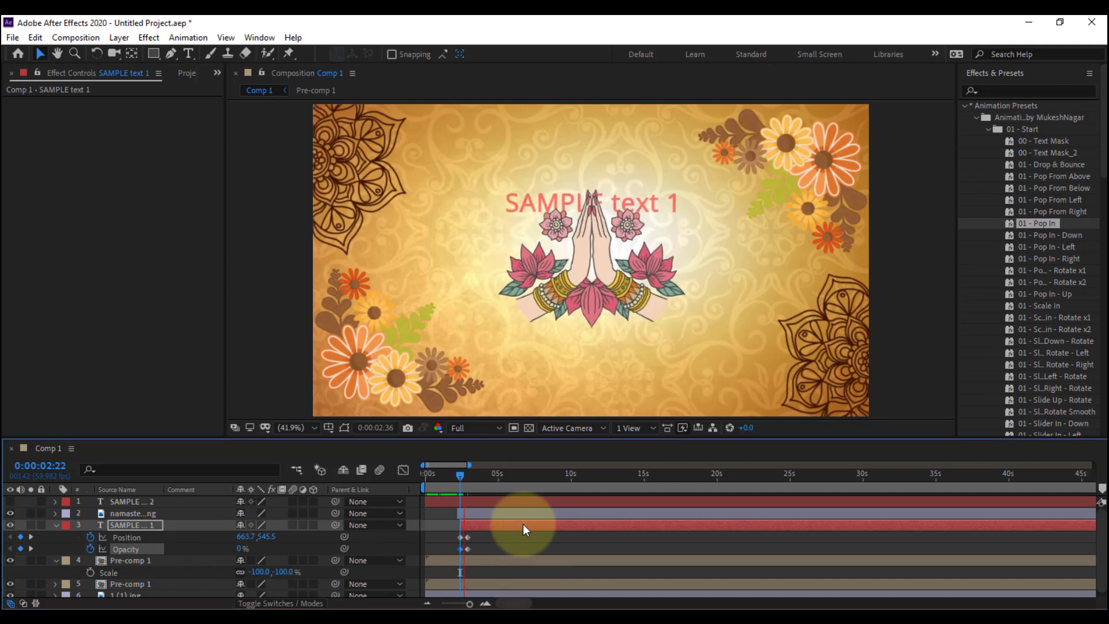
mouse_move(460, 483)
left_mouse_down()
mouse_move(446, 483)
mouse_move(460, 494)
mouse_move(434, 498)
mouse_move(455, 502)
left_mouse_up()
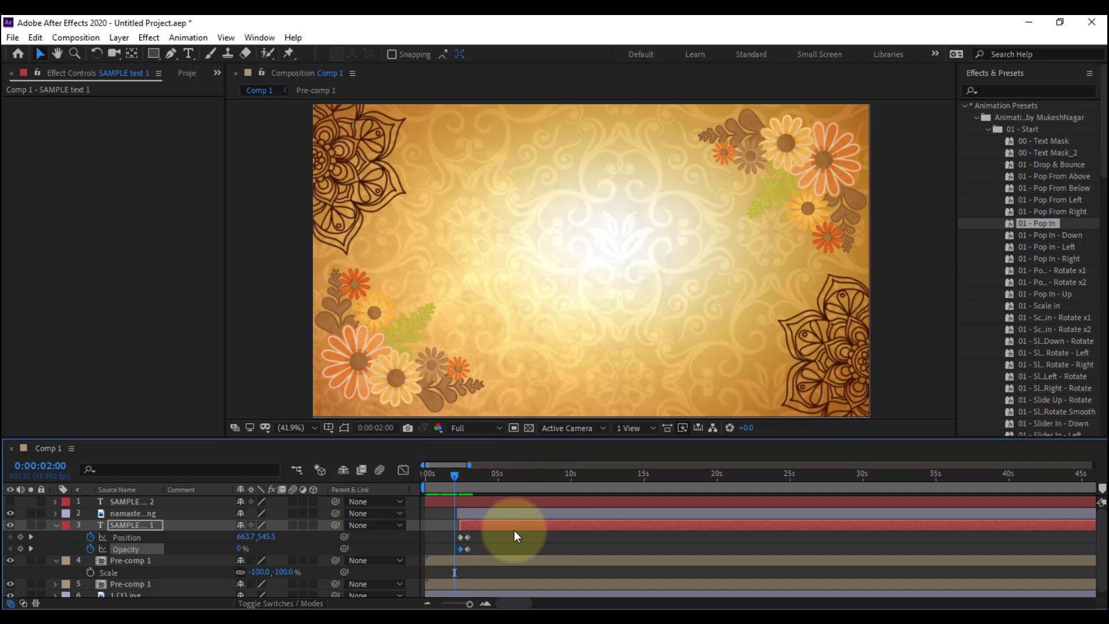
key("space")
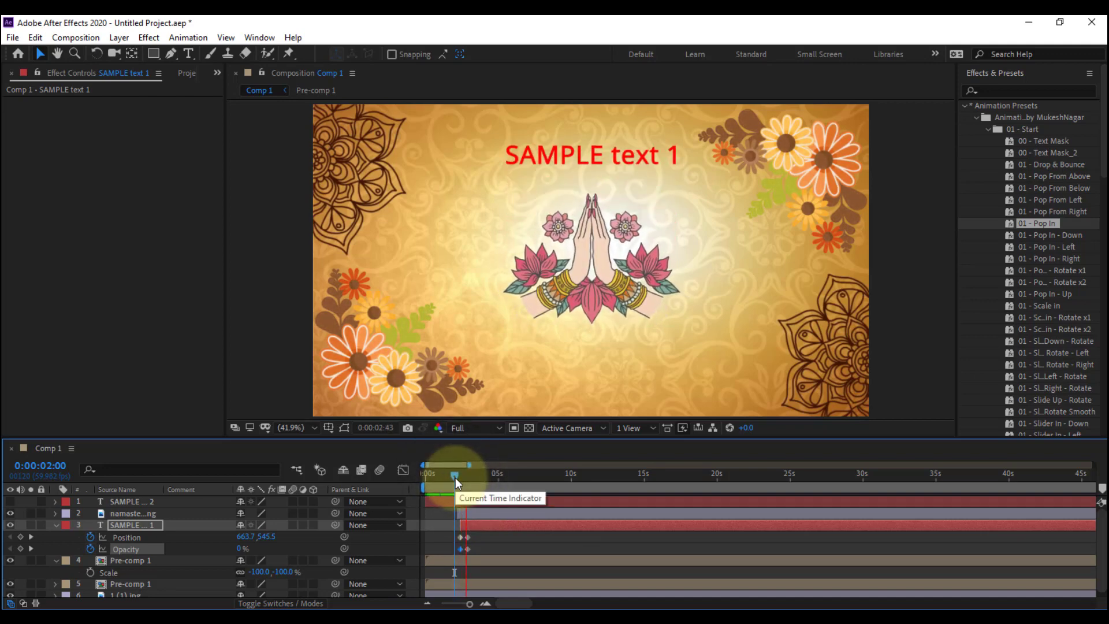
left_click_drag(455, 477, 448, 504)
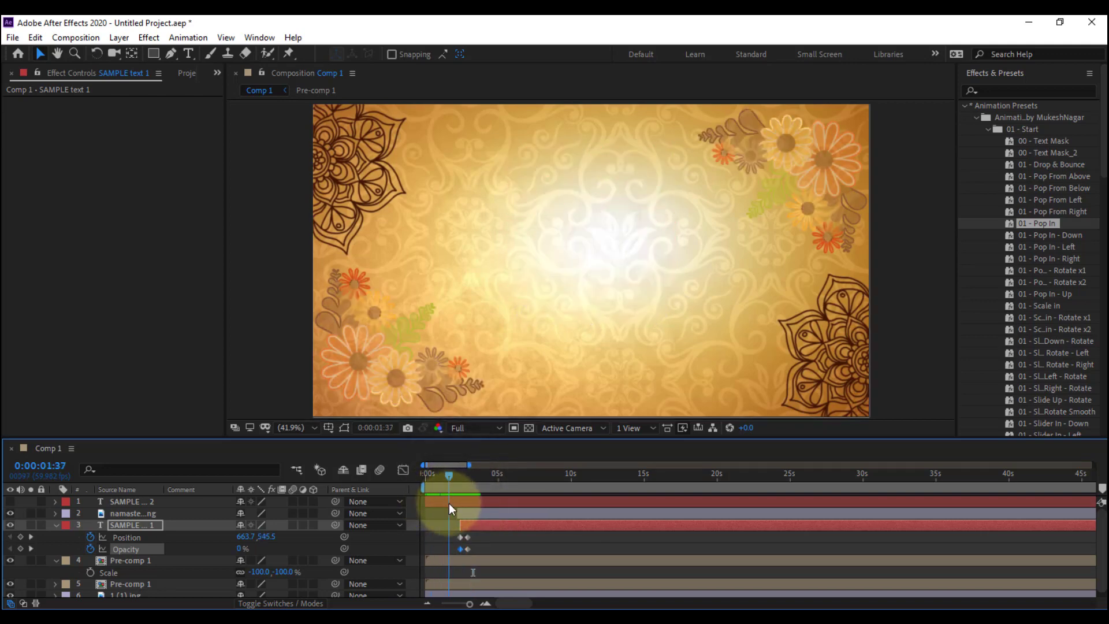
Make the SAMPLE text 2 layer visible, select it and set the current time to 0:00:02:59
left_click(10, 501)
left_click(124, 502)
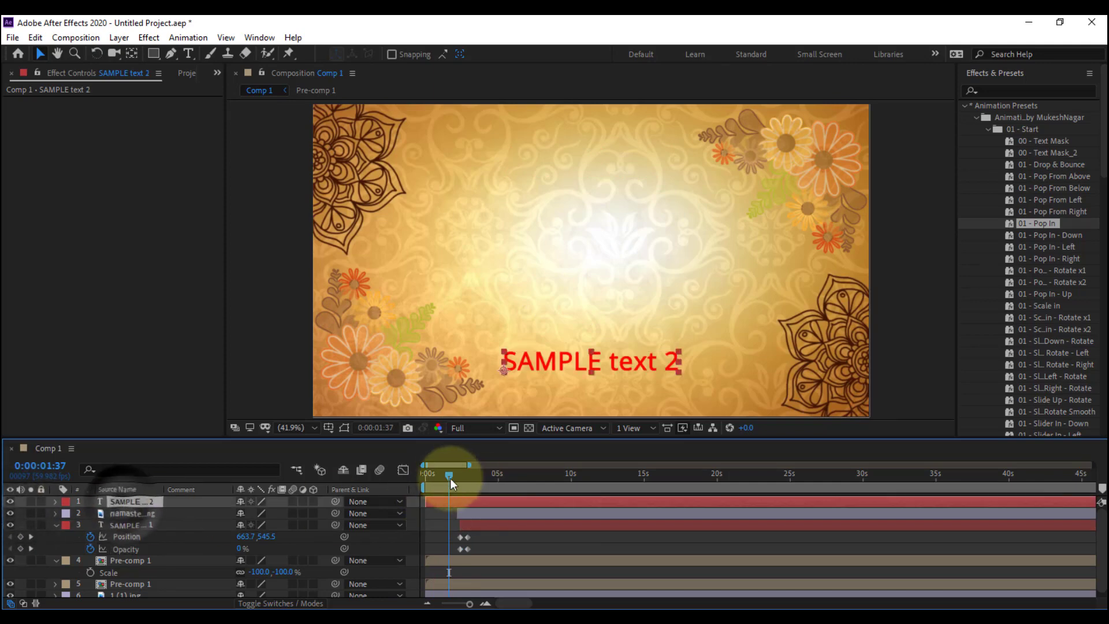
left_click_drag(449, 478, 469, 500)
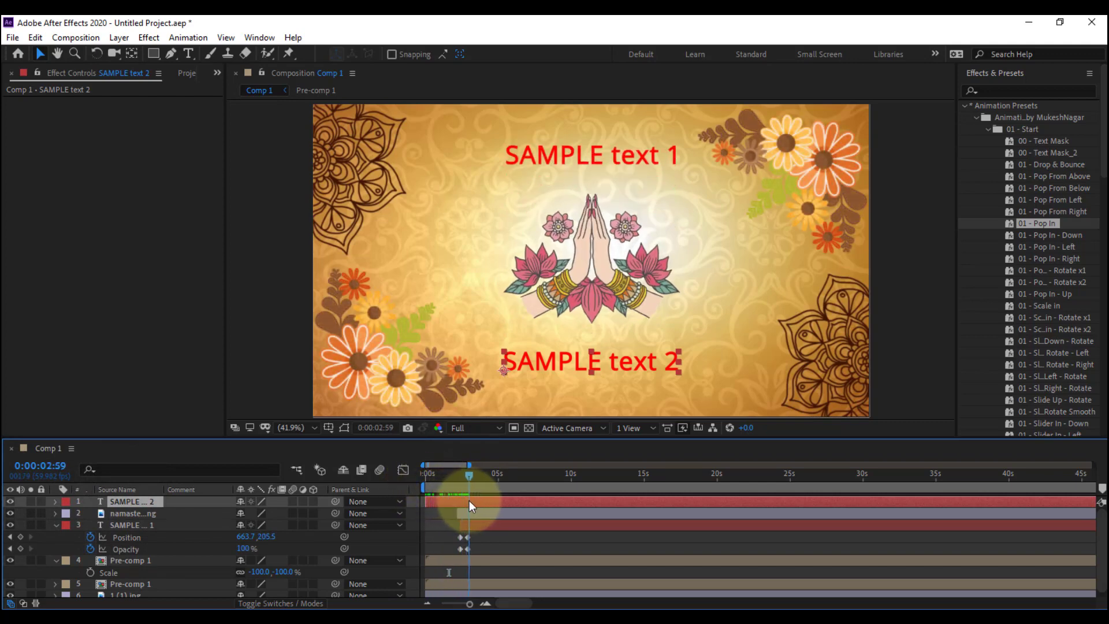
Shift the namaste hand and SAMPLE text 1 layers together so that they begin at about 0:00:02:59
left_click(477, 521)
left_click(478, 515, "ctrl")
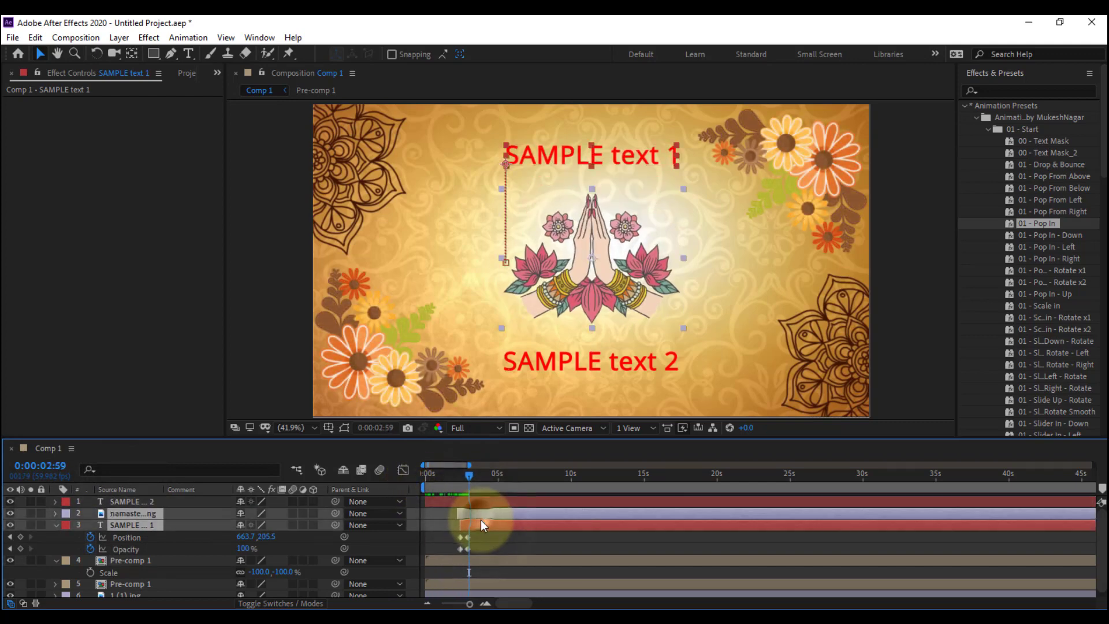
left_click_drag(480, 519, 491, 524)
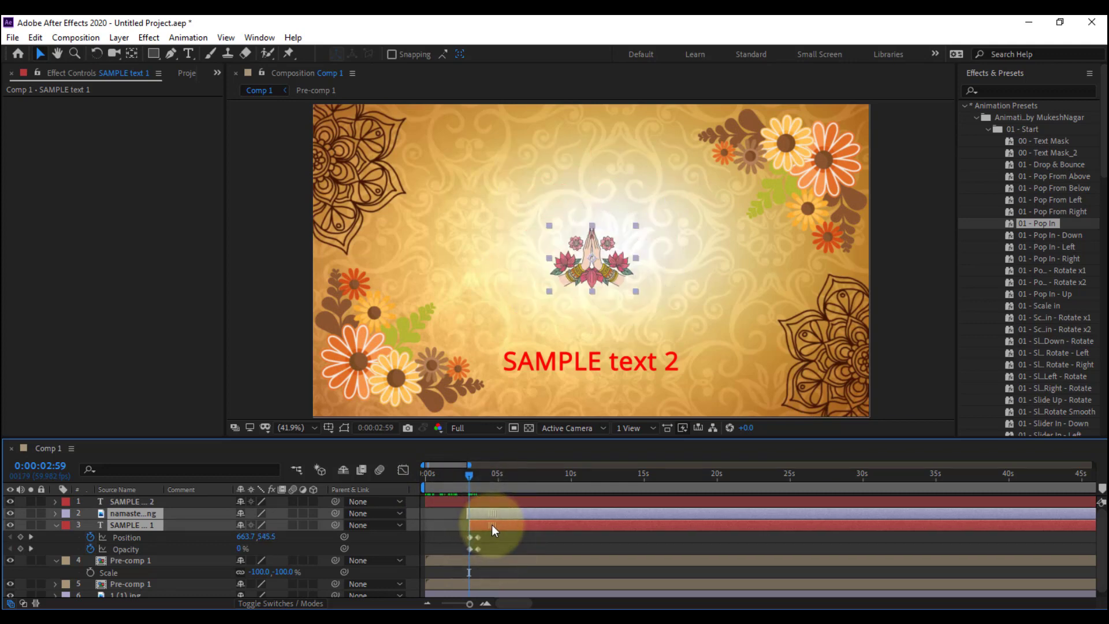
Preview the whole opening animation from near the start of the composition, at 0:00:00:14
left_click(425, 480)
mouse_move(425, 481)
left_mouse_down()
mouse_move(488, 492)
mouse_move(428, 490)
left_mouse_up()
left_click(434, 541)
key("space")
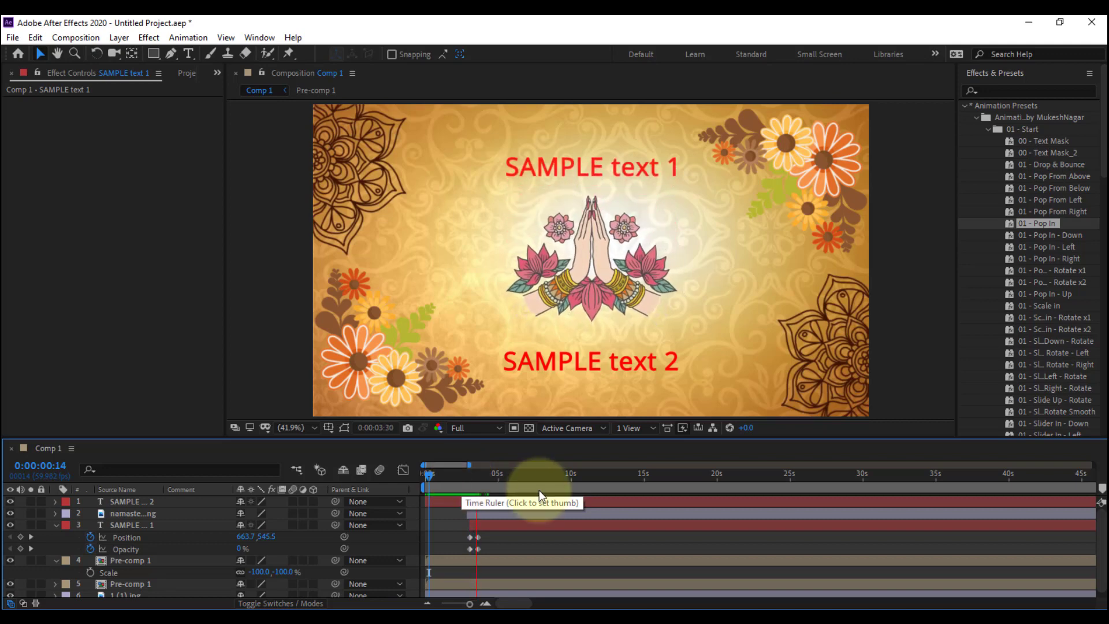
Stop the preview and set the current time to 0:00:02:51, where the corner flowers are fully drawn and the namaste hand is still hidden
left_click(519, 538)
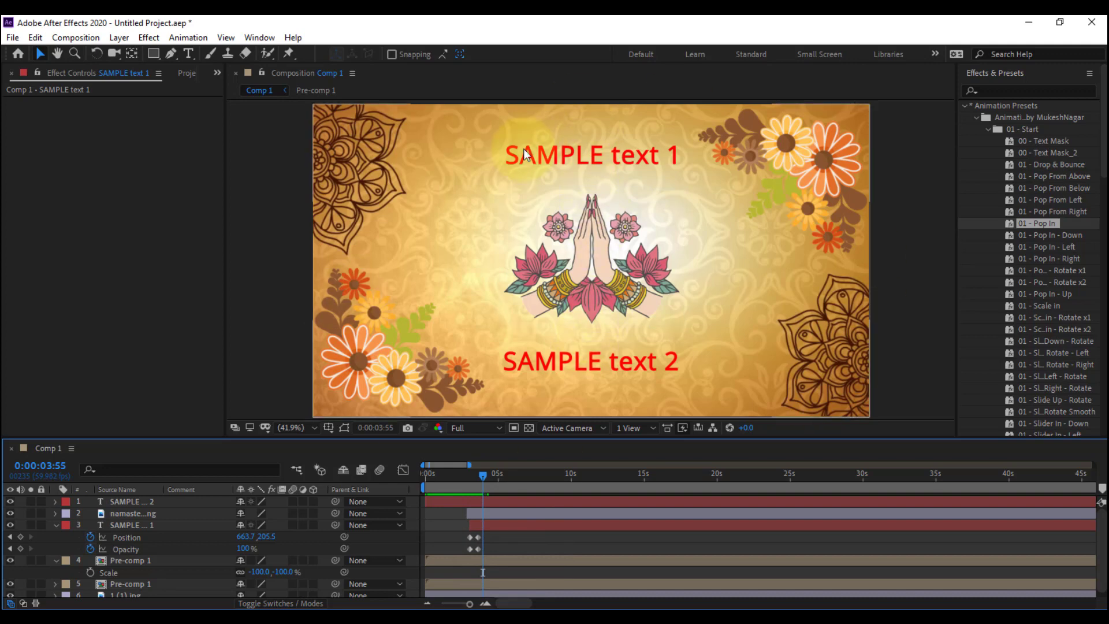
left_click(466, 395)
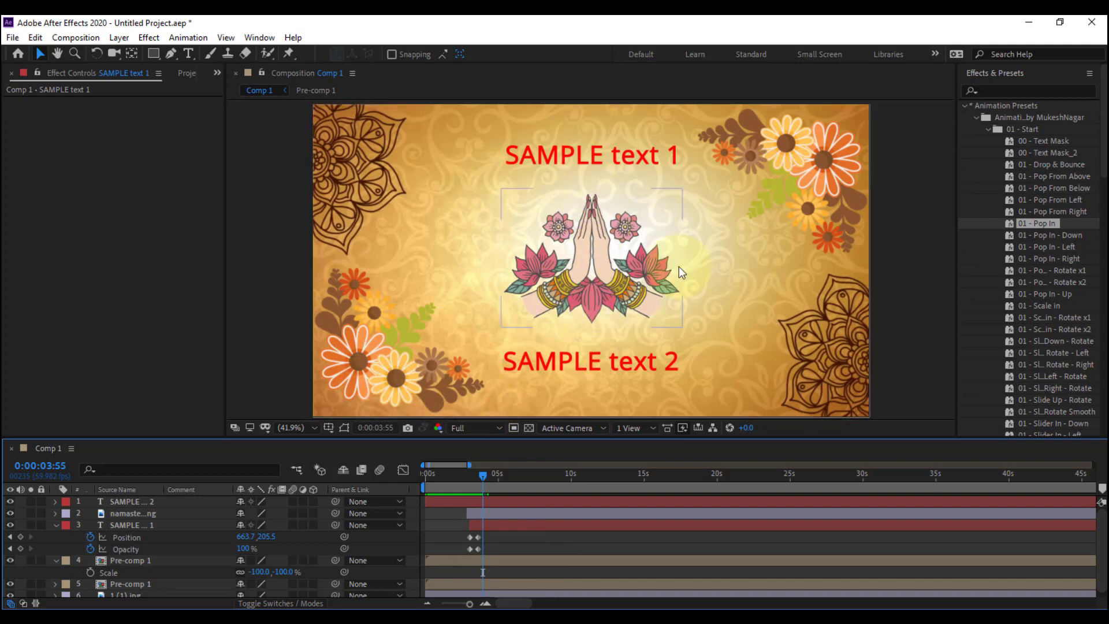
left_click(483, 475)
left_click_drag(483, 475, 435, 476)
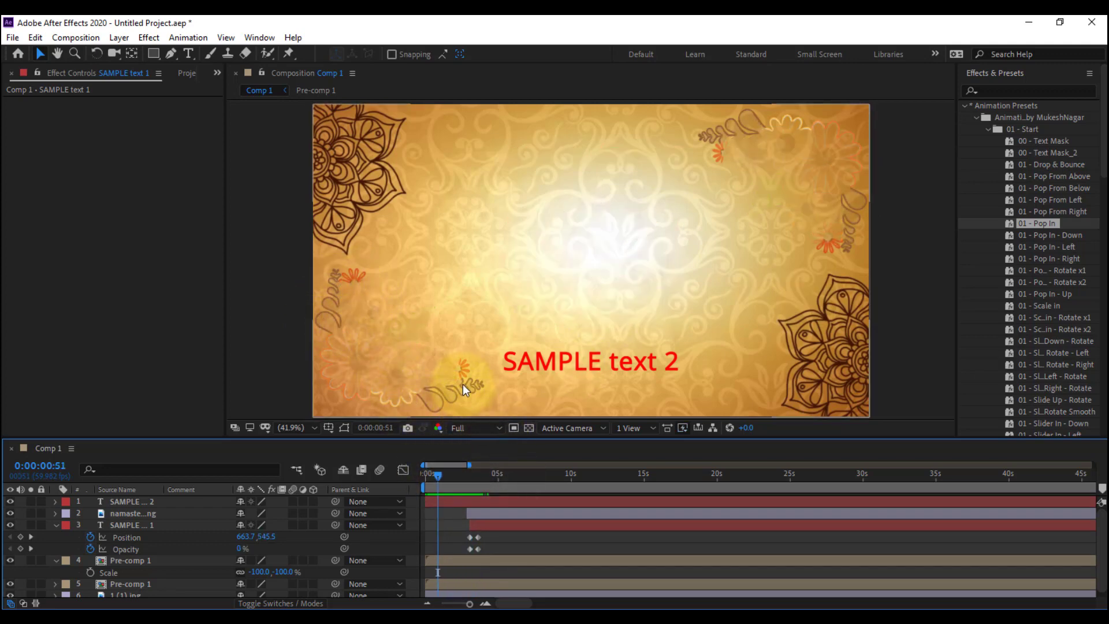
left_click_drag(436, 478, 469, 479)
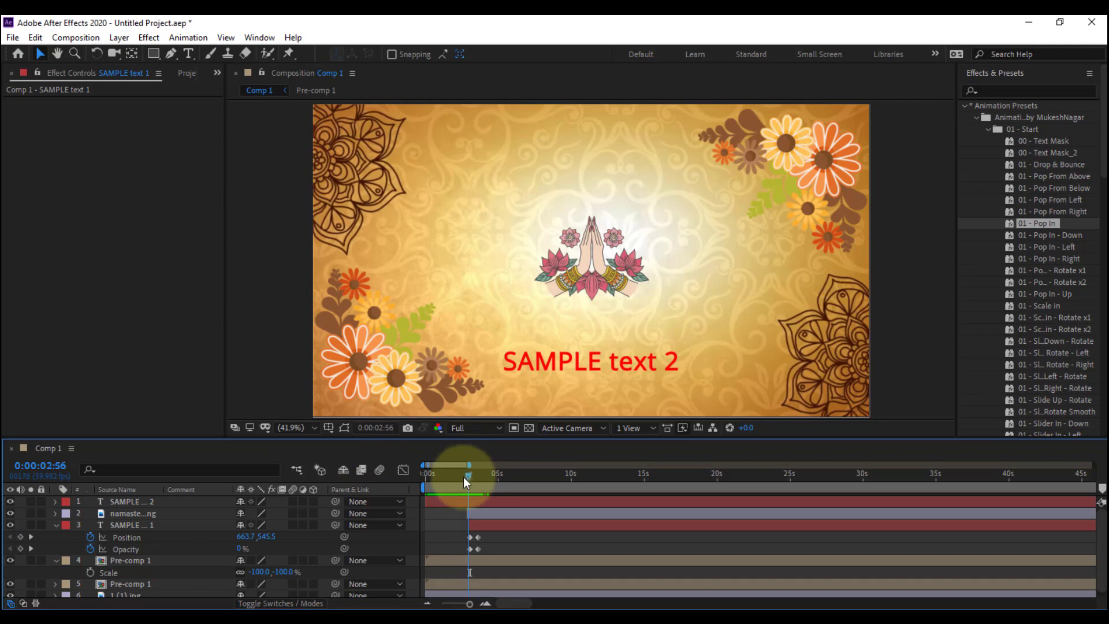
mouse_move(463, 476)
left_mouse_down()
mouse_move(444, 480)
mouse_move(466, 481)
left_mouse_up()
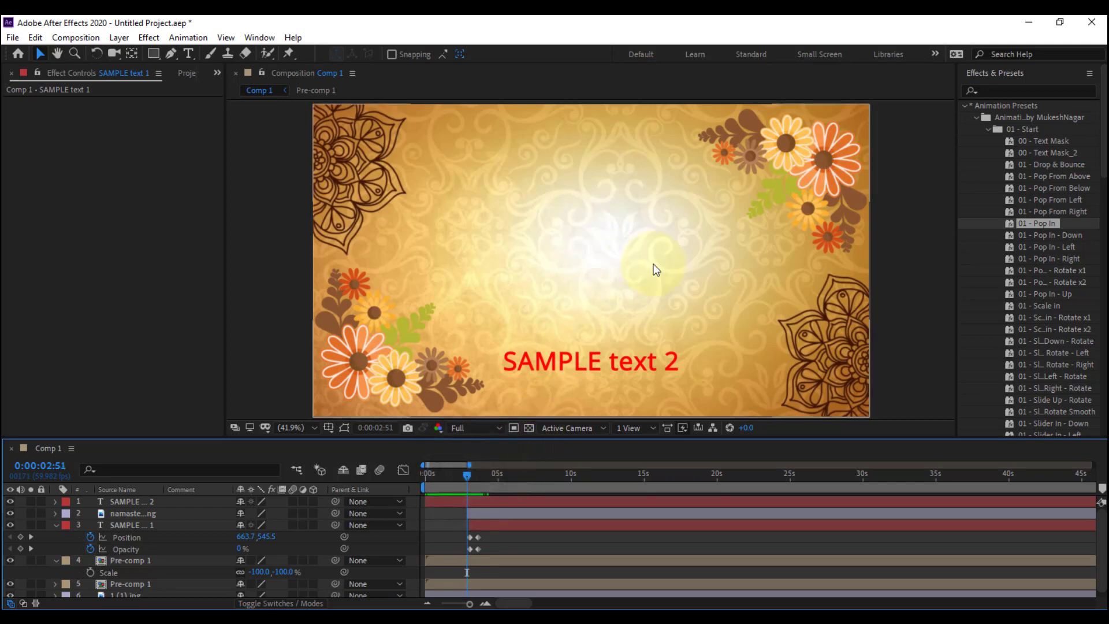
Duplicate both Pre-comp 1 flower layers and trim the start of the two copies to 0:00:02:51
left_click(453, 559)
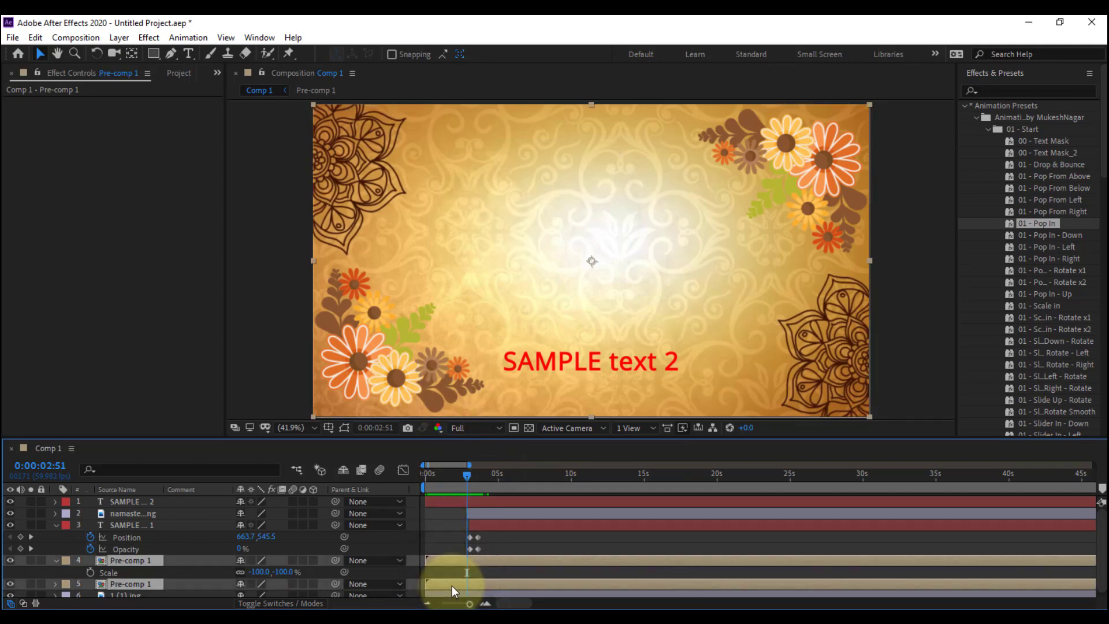
key("ctrl+d")
left_click_drag(117, 563, 119, 537)
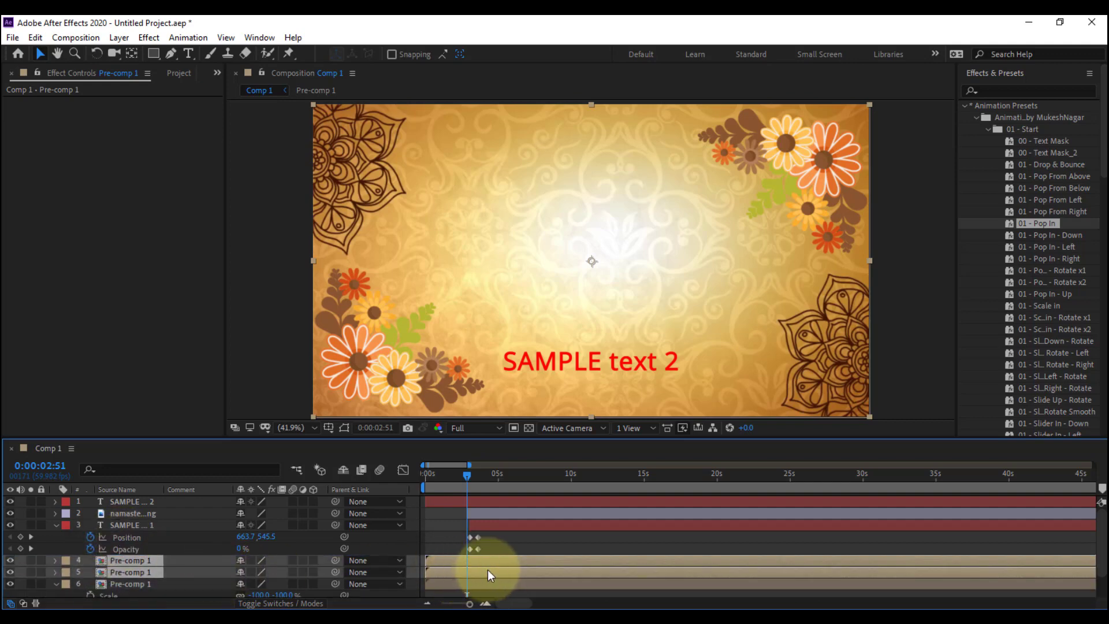
key("alt+[")
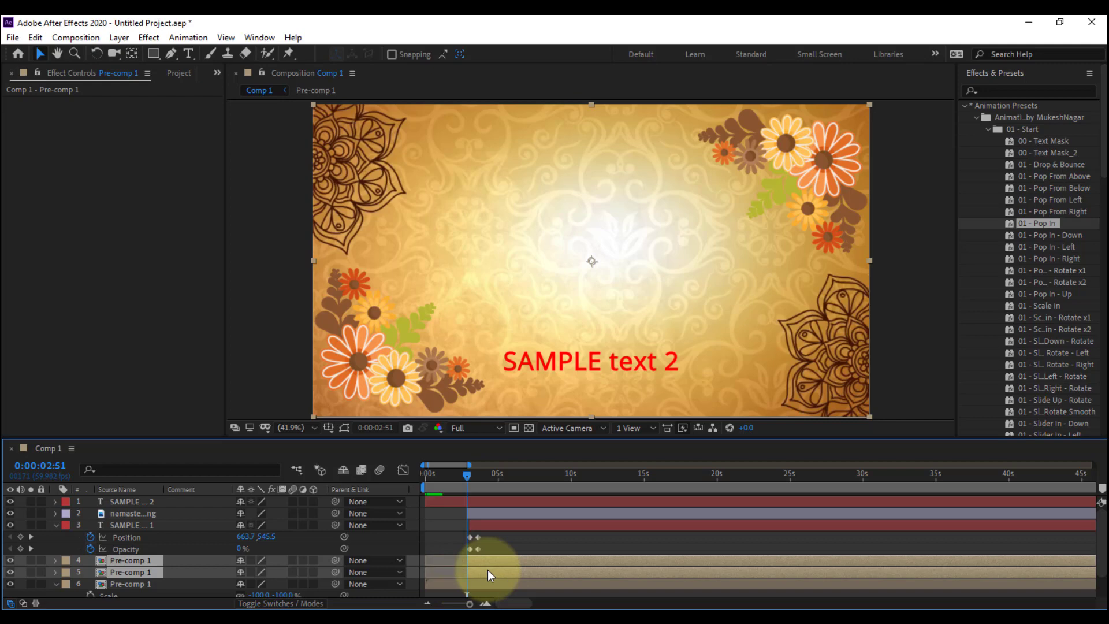
Trim the end of the two original Pre-comp 1 layers to 0:00:02:51 and move them to the top of the layer stack
scroll(457, 557, "down", 1)
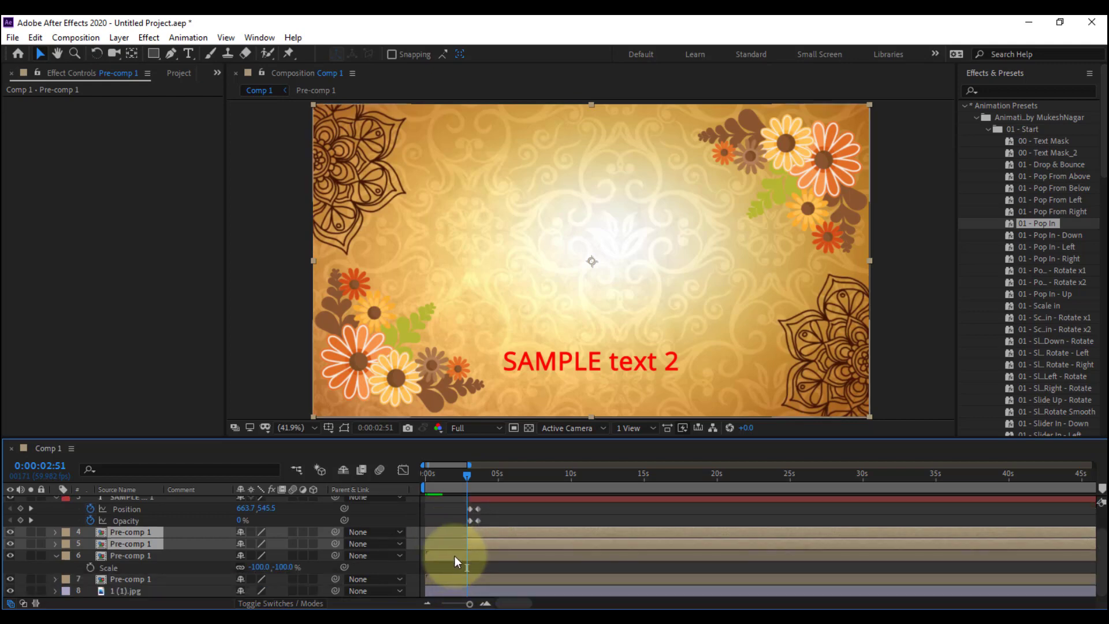
left_click(454, 556)
left_click(56, 555)
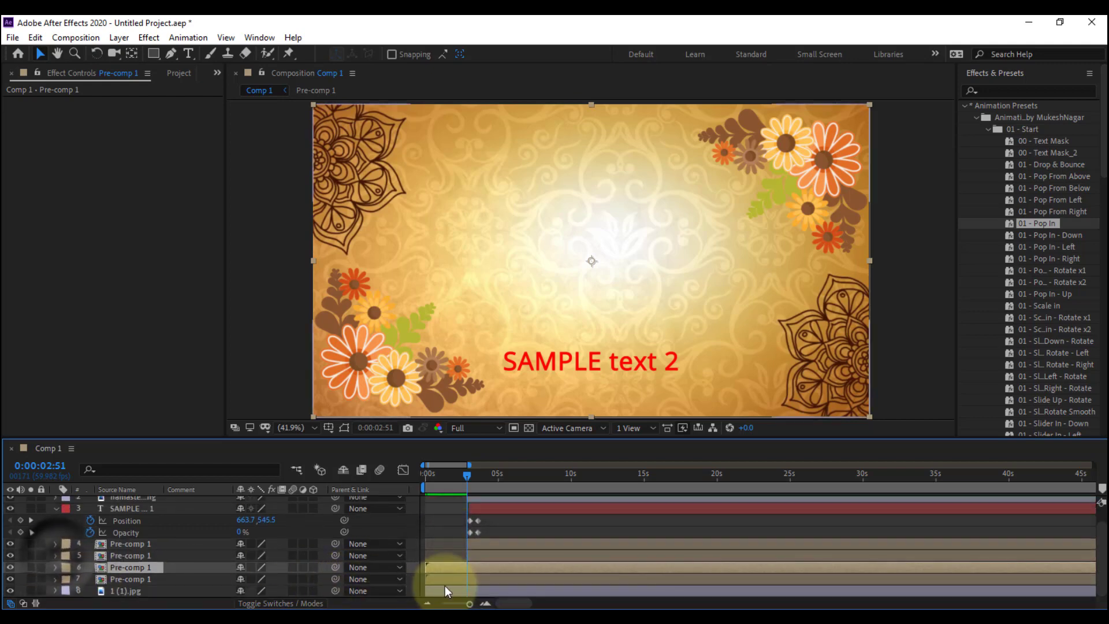
left_click(452, 580, "shift")
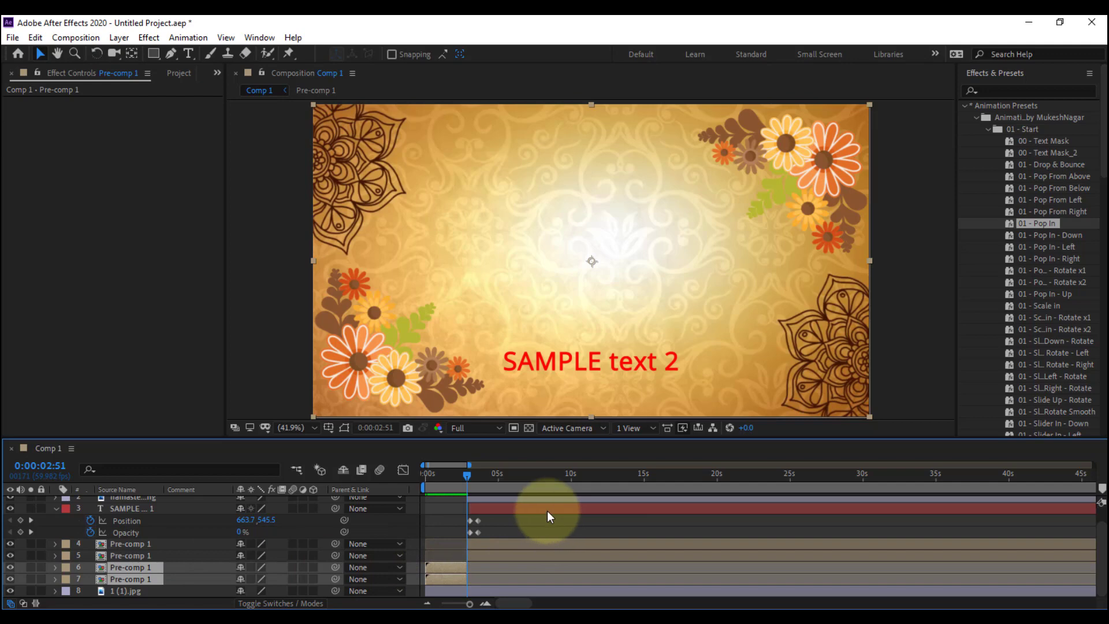
left_click(56, 508)
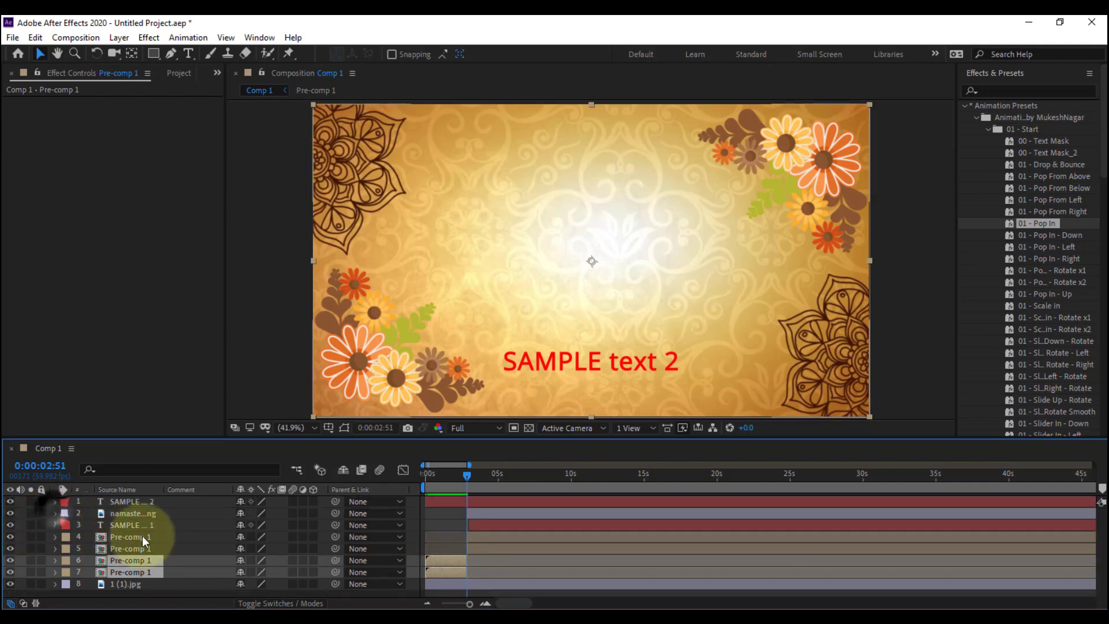
left_click_drag(135, 563, 136, 500)
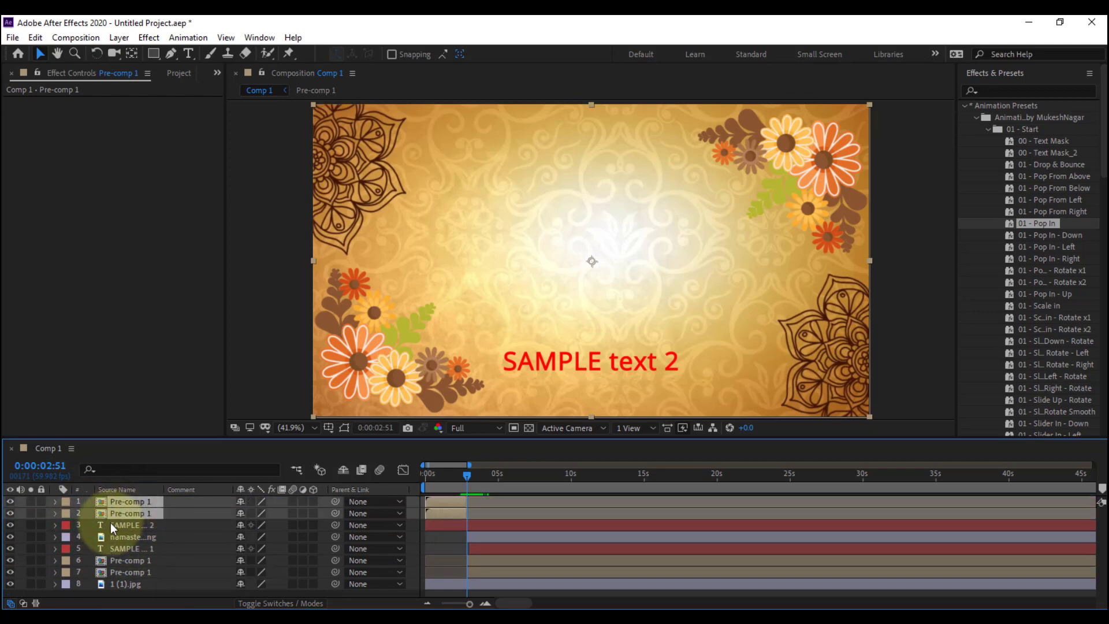
Pre-compose all layers below the two trimmed flower layers, from SAMPLE text 2 to the 1 (1).jpg background, as door_1 with all attributes moved
left_click_drag(457, 476, 535, 542)
left_click(504, 560)
left_click(505, 573, "ctrl")
left_click(525, 525)
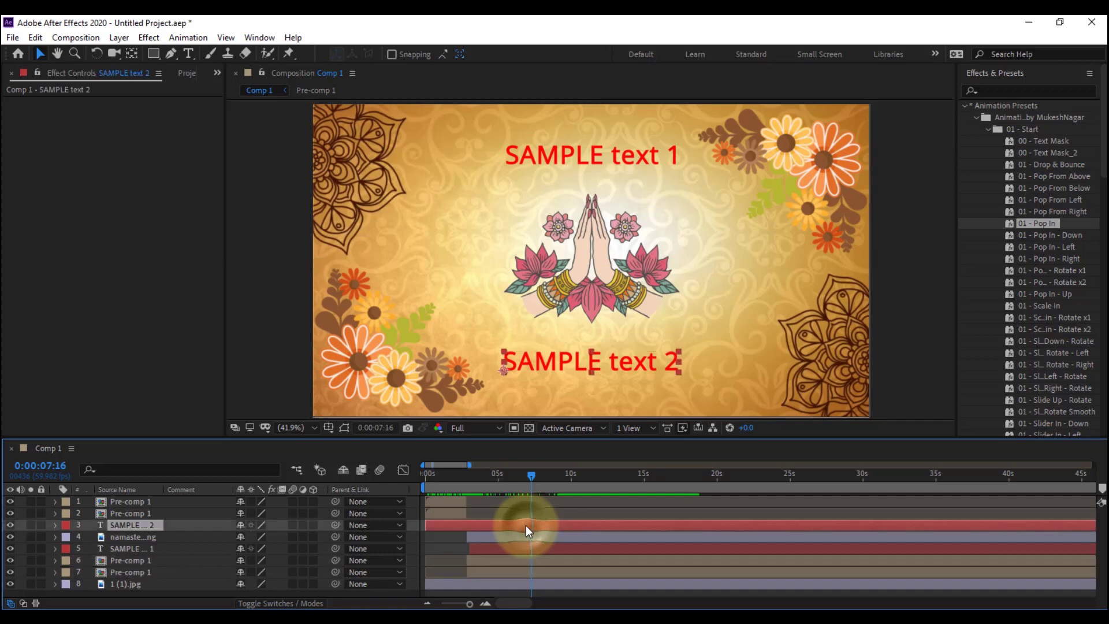
left_click(518, 581, "shift")
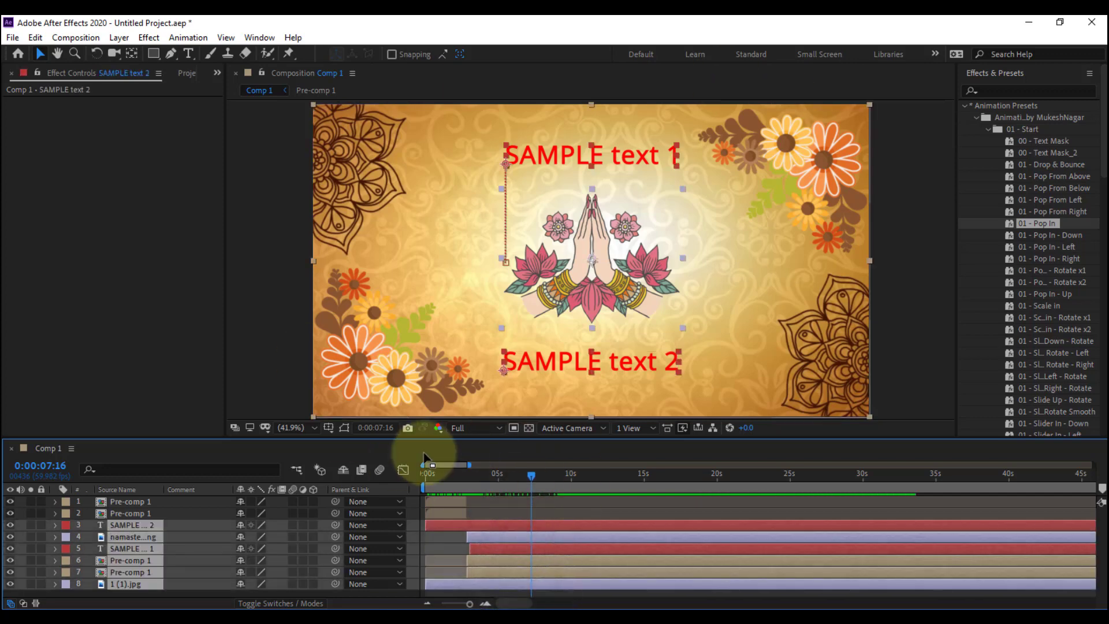
mouse_move(495, 490)
left_mouse_down()
mouse_move(424, 480)
mouse_move(494, 496)
left_mouse_up()
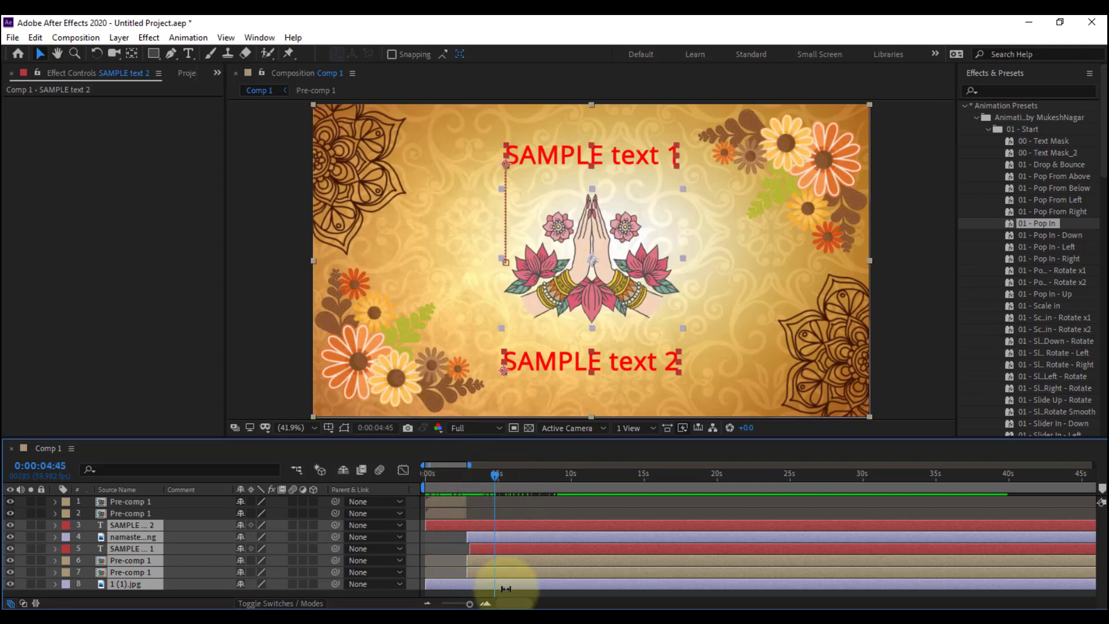
key("ctrl+shift+c")
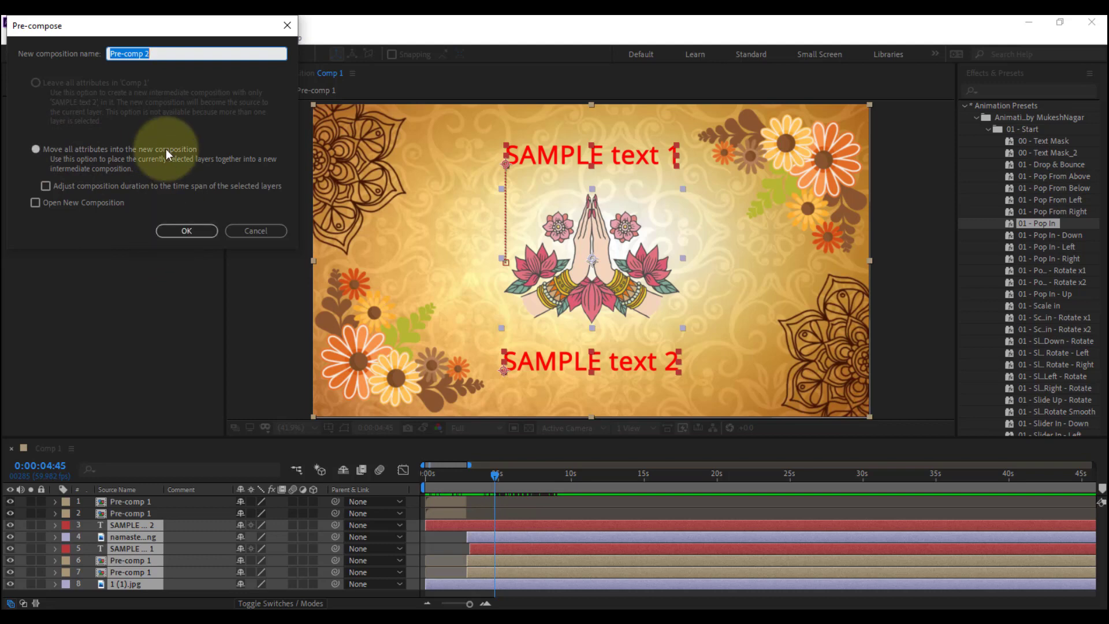
type("door_1")
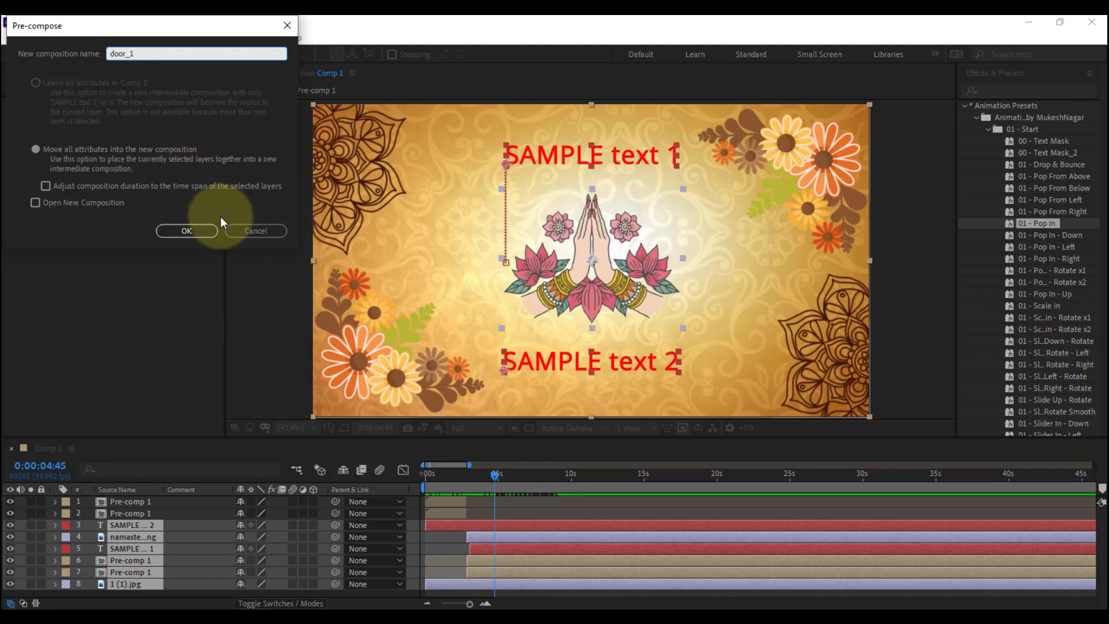
left_click(192, 229)
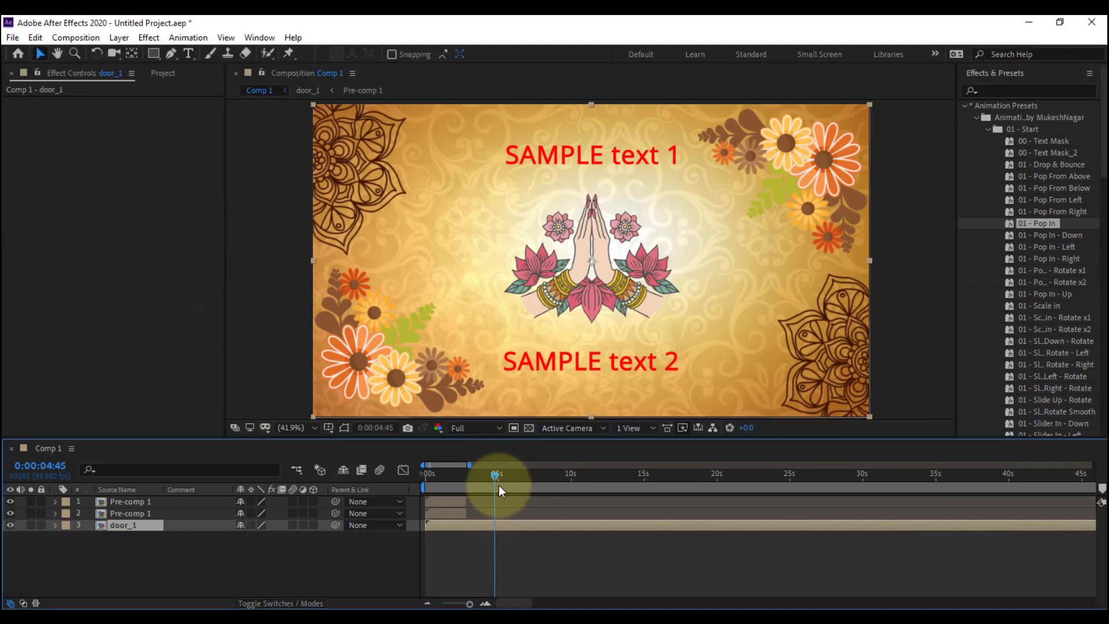
Toggle the door_1 layer's visibility off and on to check what it contains
left_click(10, 524)
left_click(10, 524)
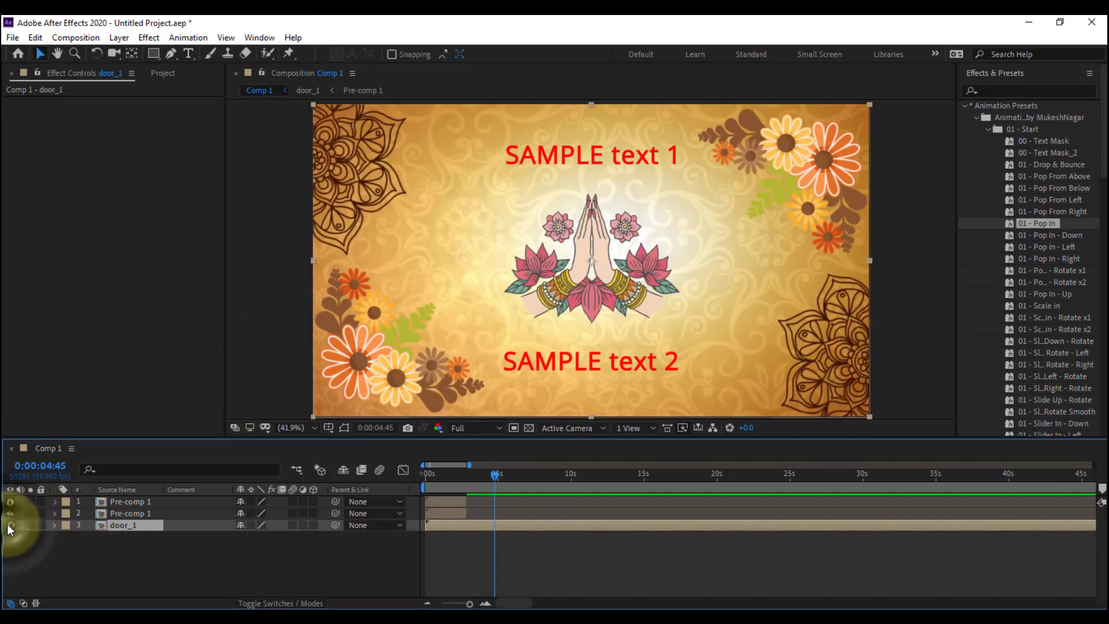
left_click(10, 524)
left_click(10, 524)
left_click(10, 524)
left_click(10, 524)
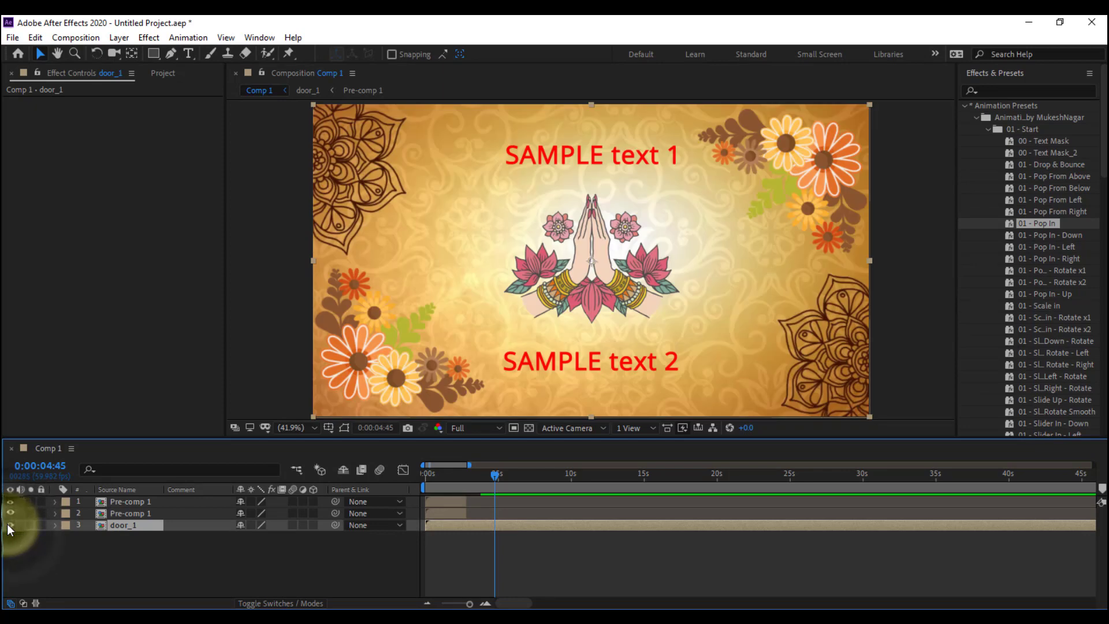
Set the current time to 0:00:04:19 and select the door_1 layer
left_click_drag(479, 476, 487, 544)
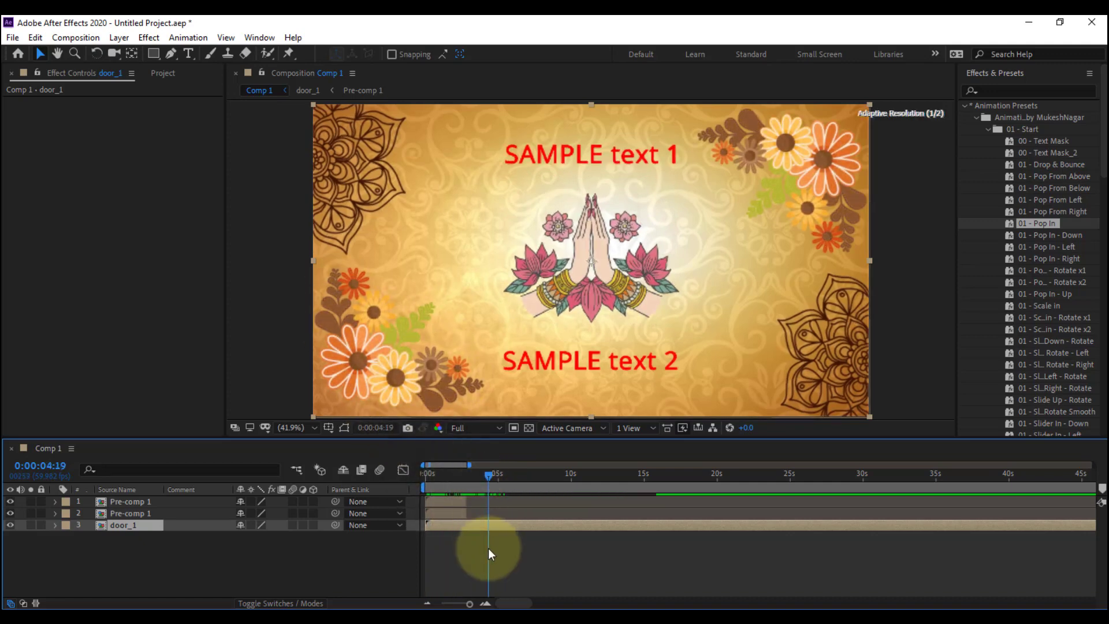
left_click(521, 554)
left_click(504, 526)
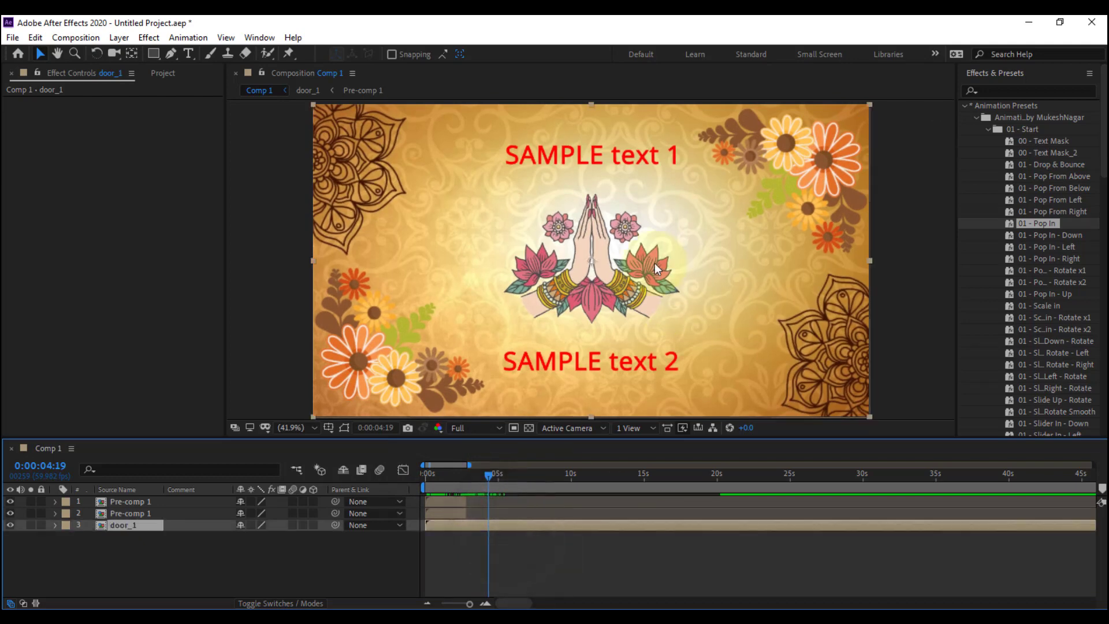
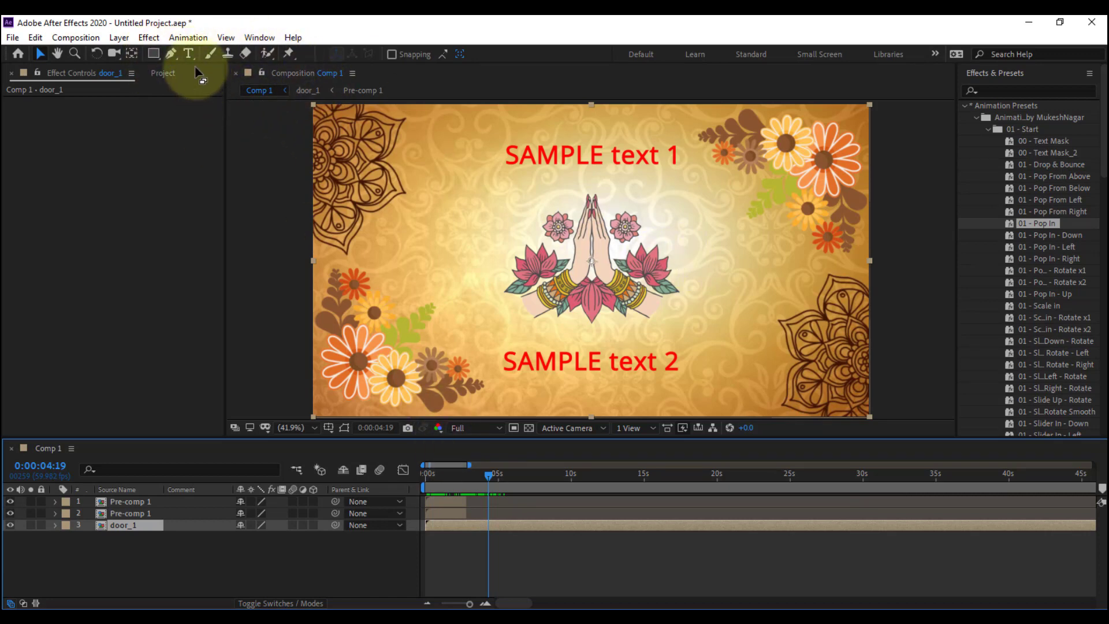
Add a full-size rectangular mask to door_1 and narrow it to cover only the left half of the frame
double_click(153, 54)
key("v")
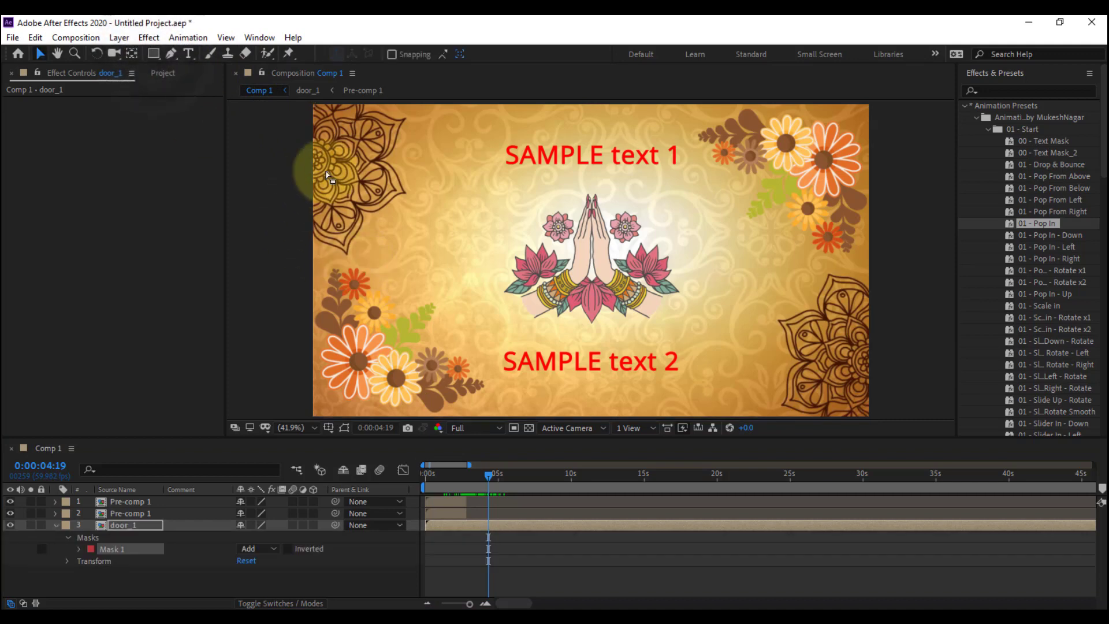
left_click(345, 428)
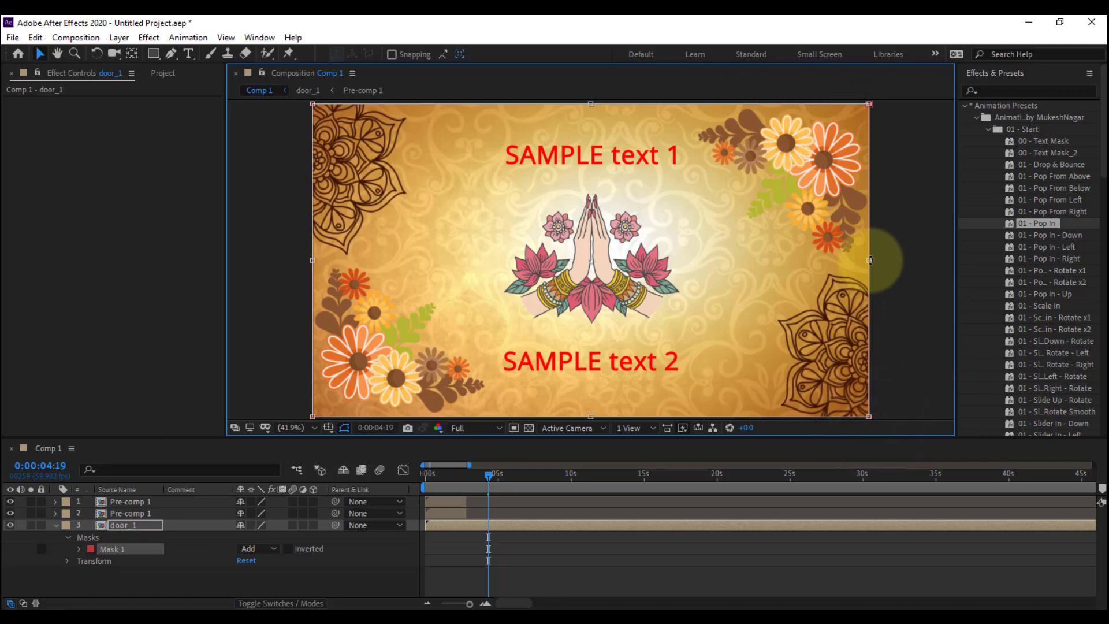
left_click(869, 260)
left_click_drag(814, 272, 593, 278)
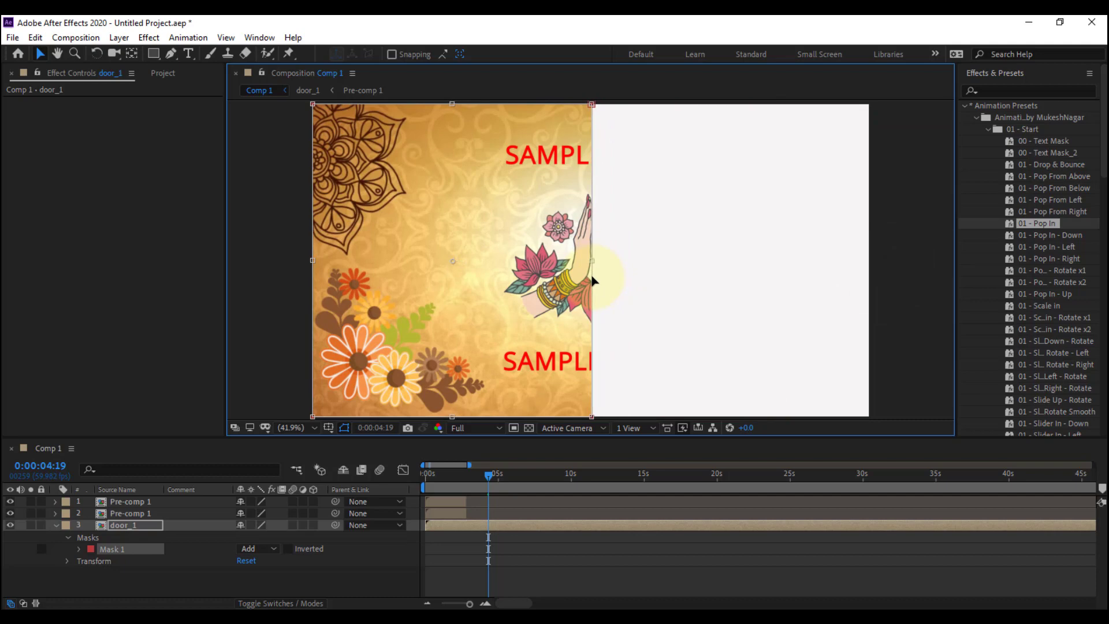
left_click(531, 571)
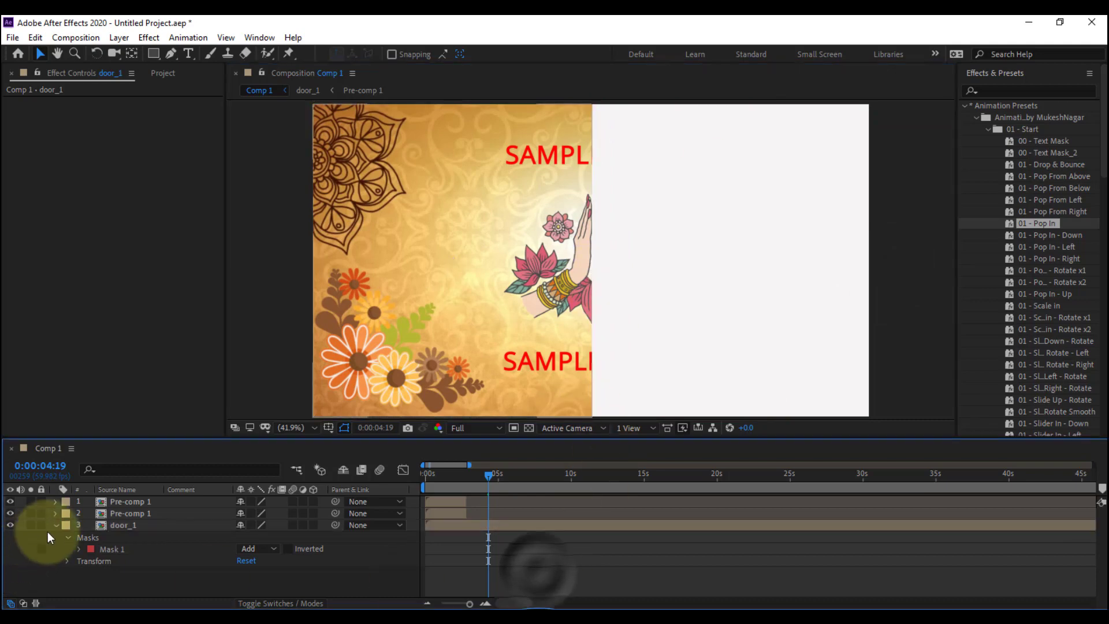
left_click(54, 525)
Move door_1's anchor point from the centre to the middle of the frame's left edge
left_click(134, 526)
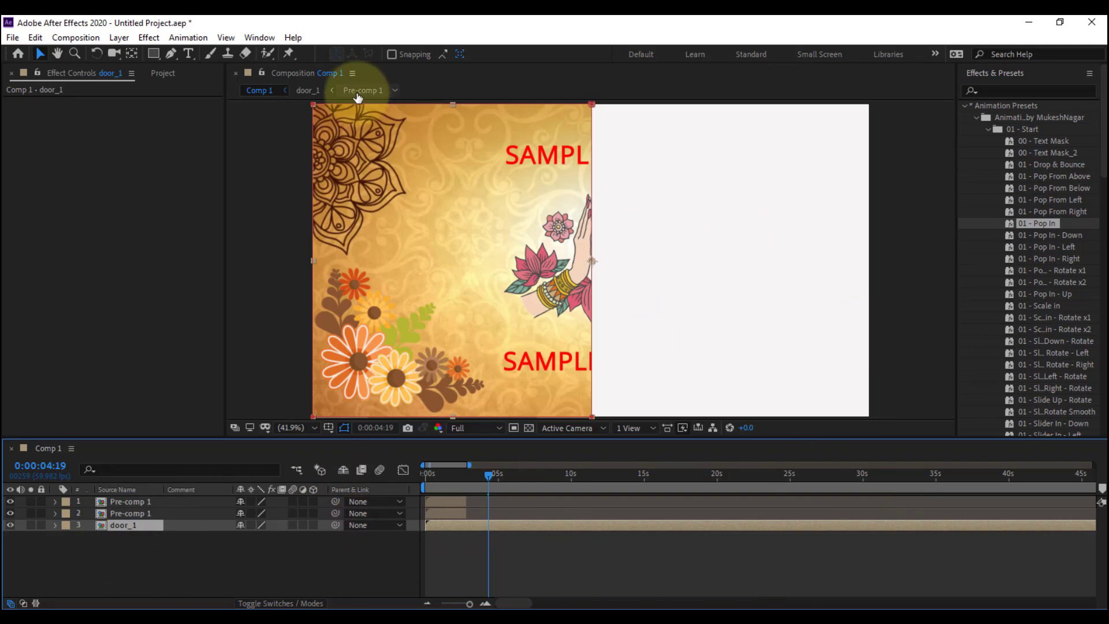
left_click(132, 53)
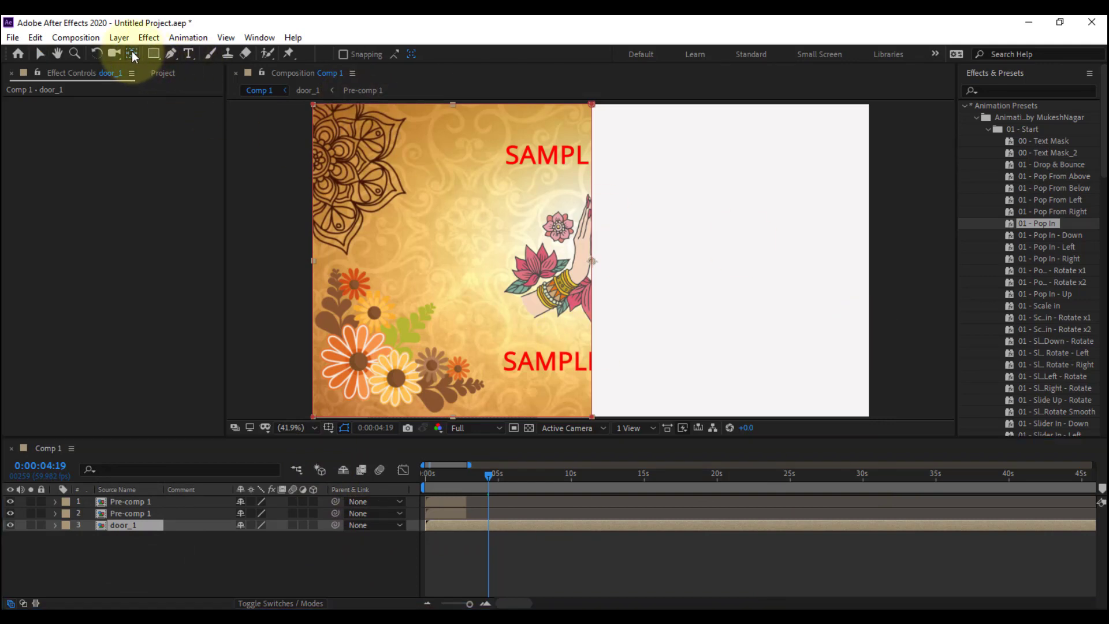
left_click(592, 263)
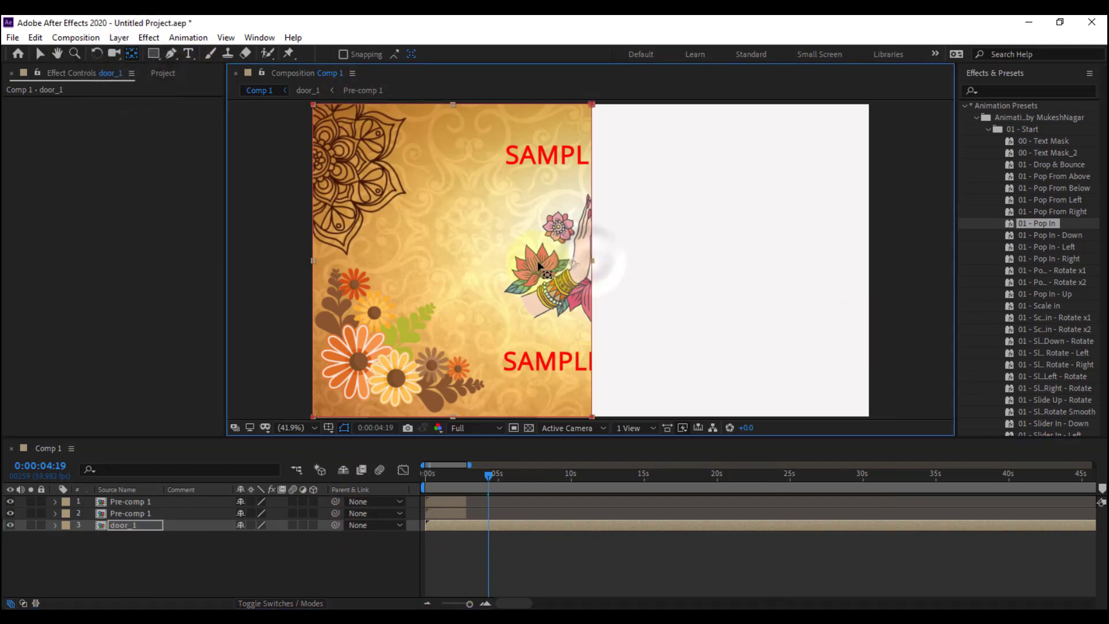
left_click_drag(592, 263, 484, 271)
left_click_drag(330, 275, 315, 270)
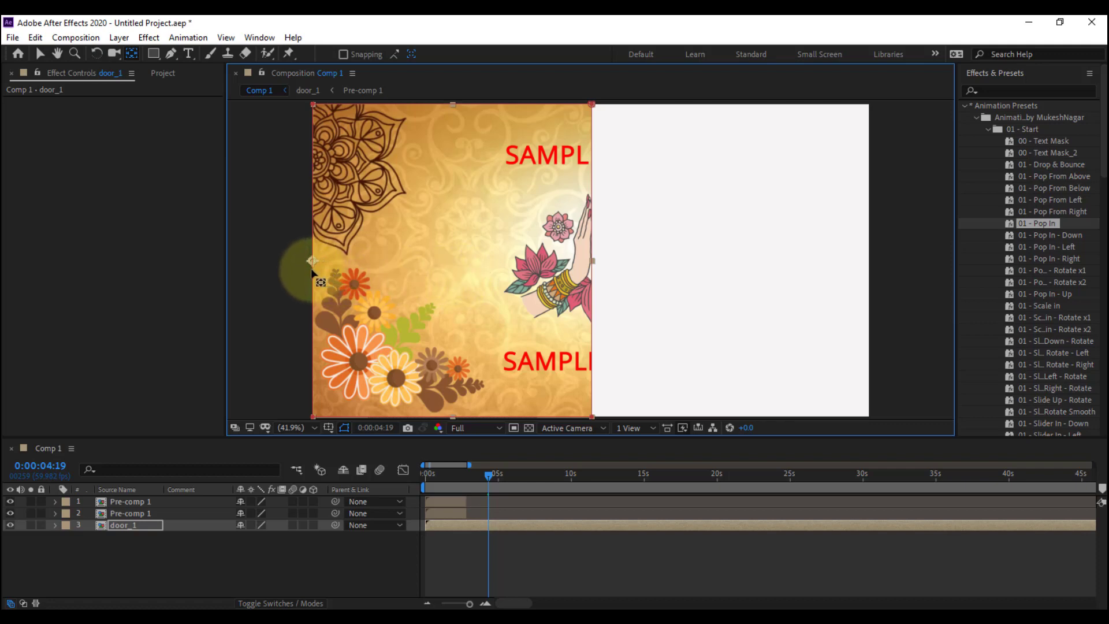
left_click(291, 563)
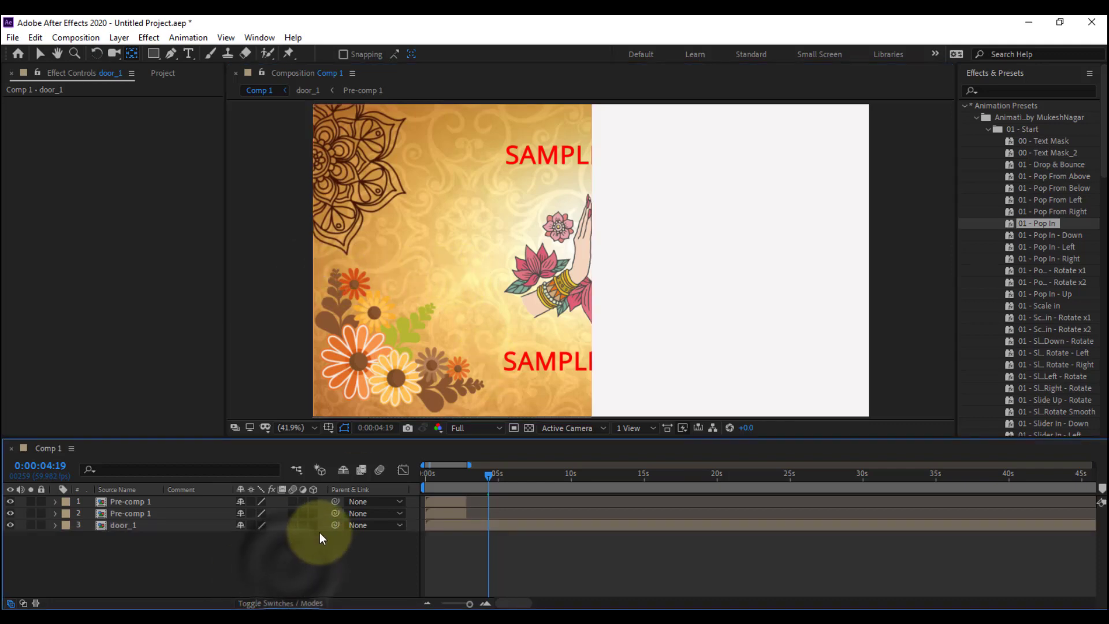
Duplicate the door_1 layer and invert the mask on the upper copy so it shows the right half
left_click(126, 525)
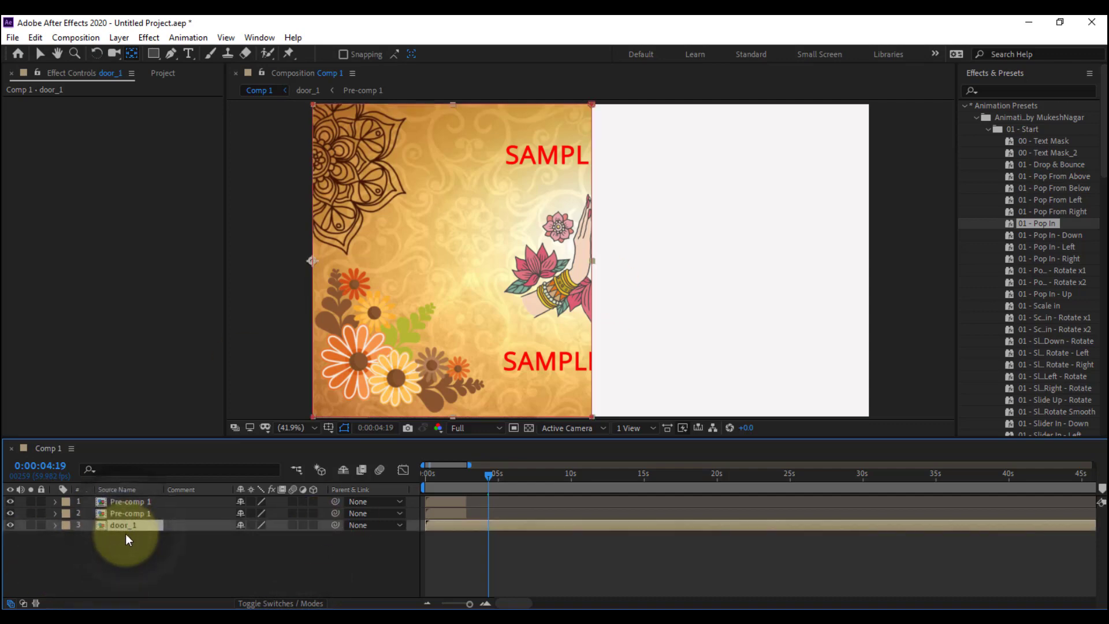
key("ctrl+d")
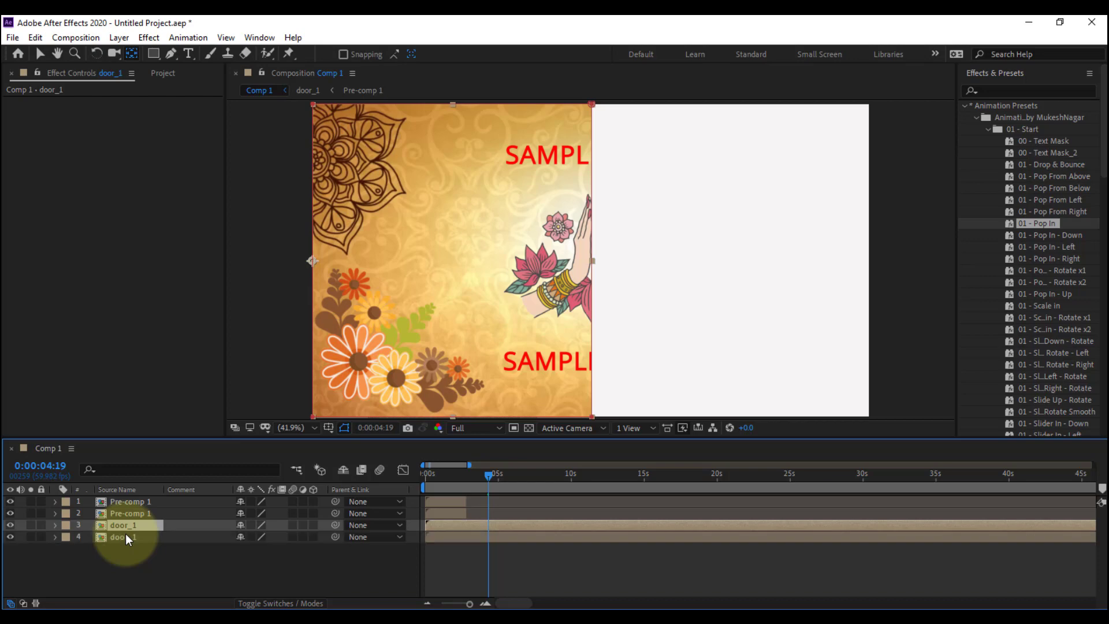
key("m")
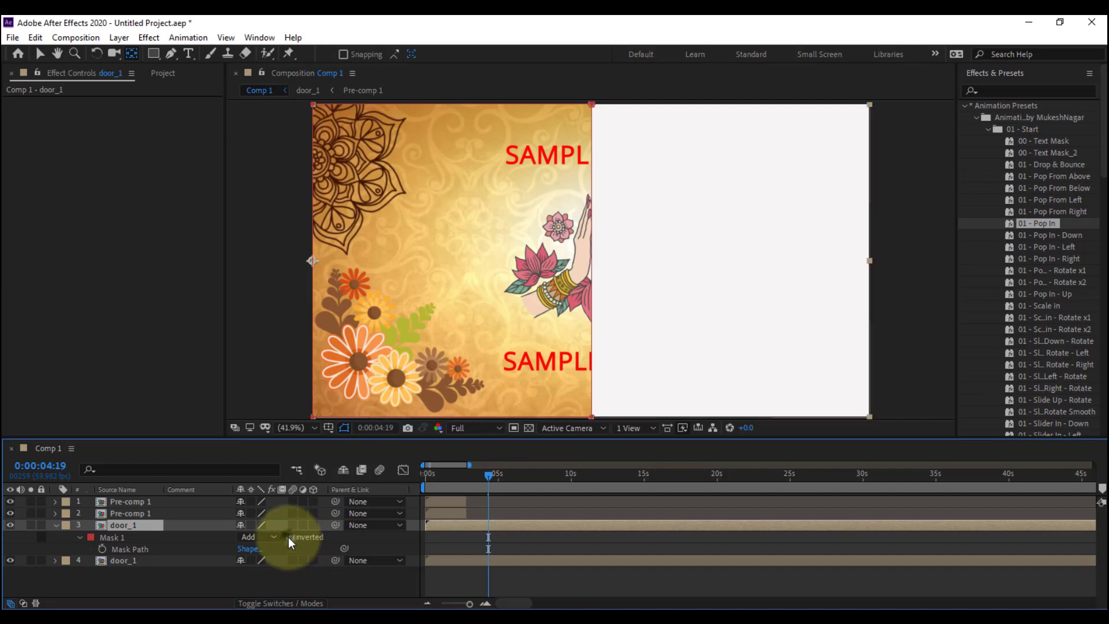
left_click(289, 536)
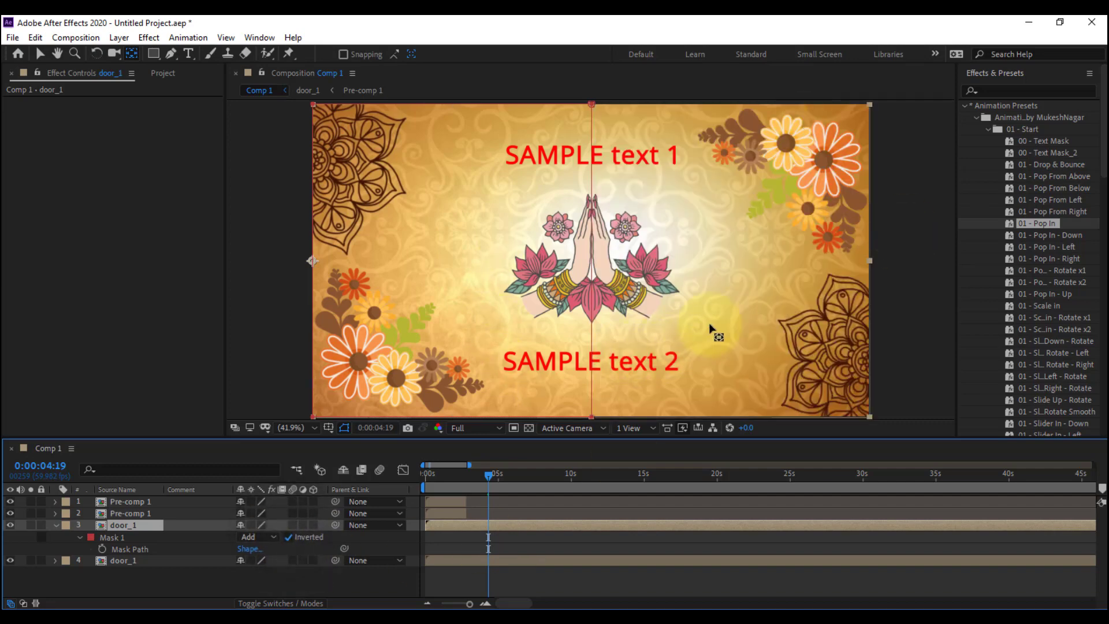
Hide the mask outlines and move the upper door_1 copy's anchor point to the middle of the frame's right edge
left_click(344, 429)
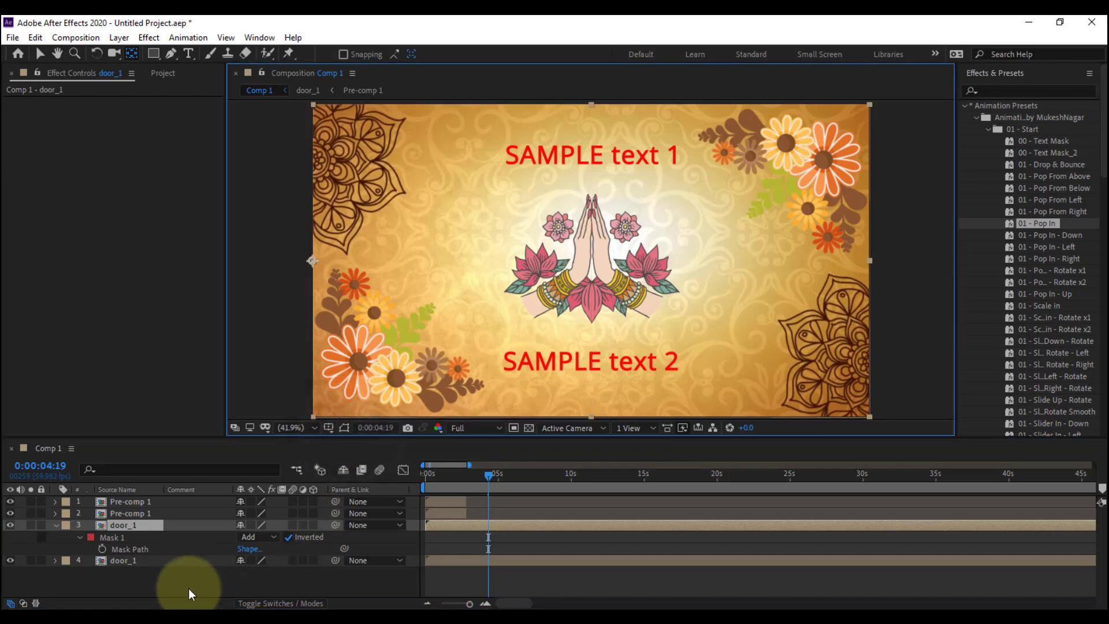
left_click(56, 525)
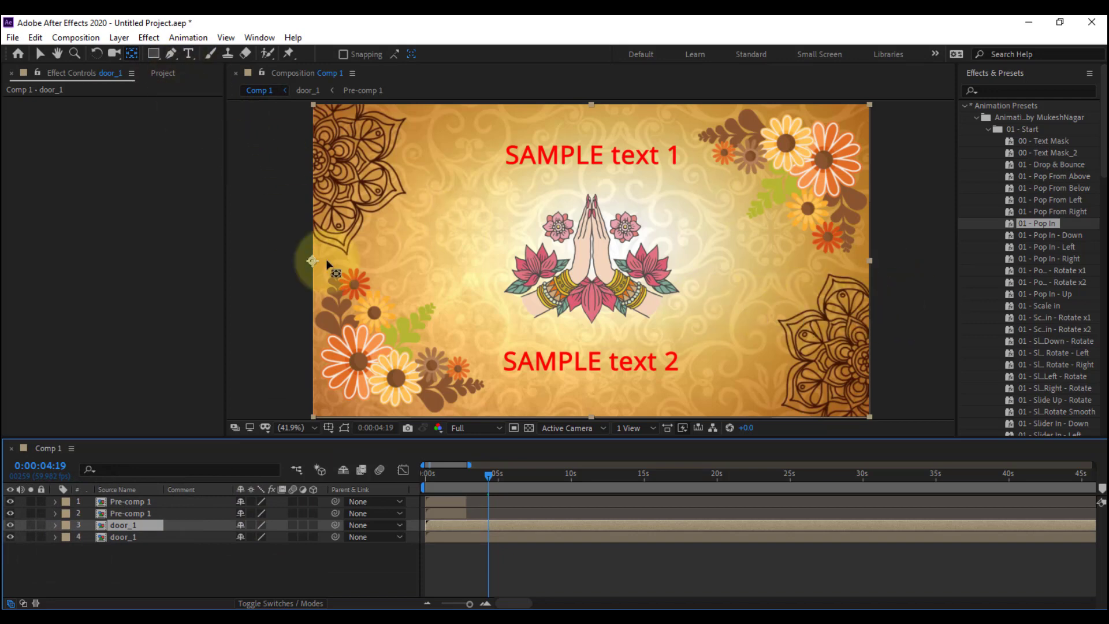
left_click_drag(312, 262, 862, 283)
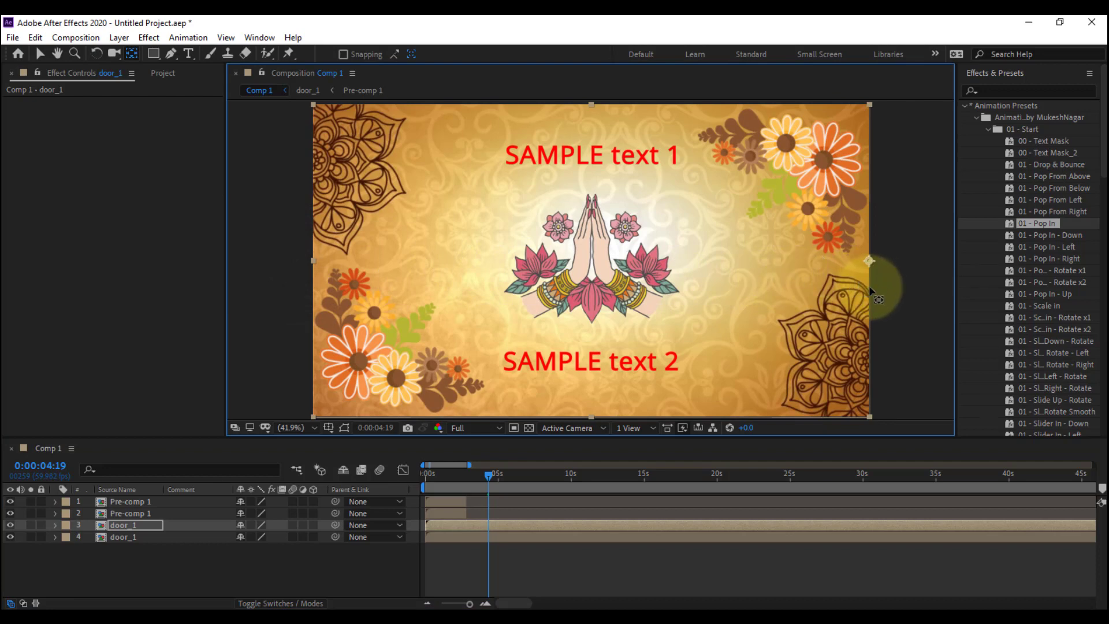
left_click(79, 571)
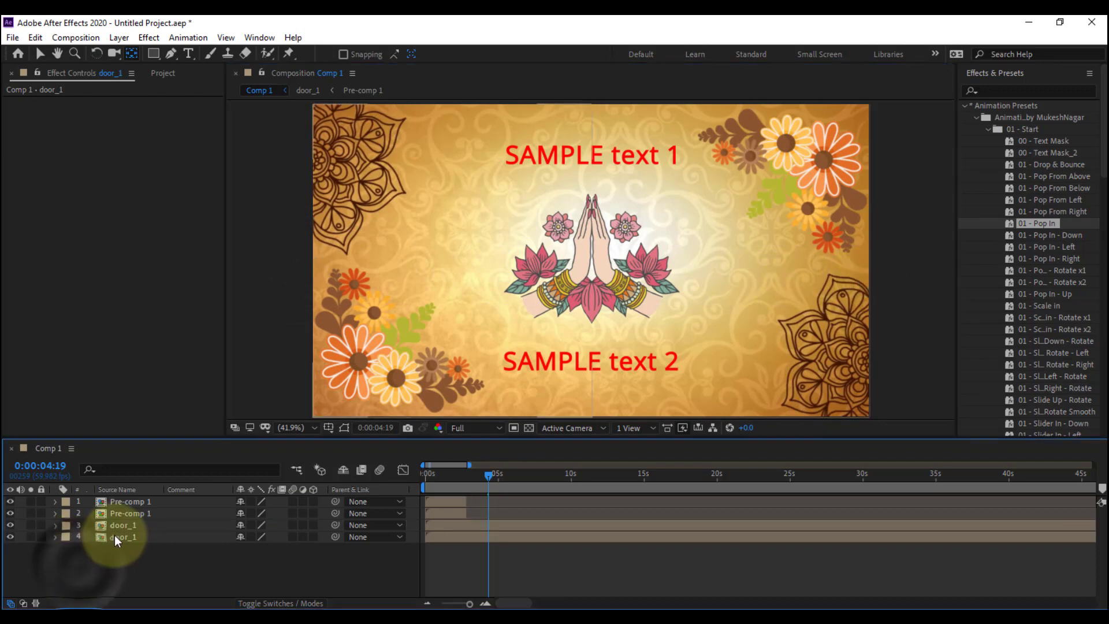
Toggle the visibility of the two door_1 layers to check each half, and scrub back to 0:00:00:48
left_click(10, 526)
left_click(10, 526)
left_click(12, 538)
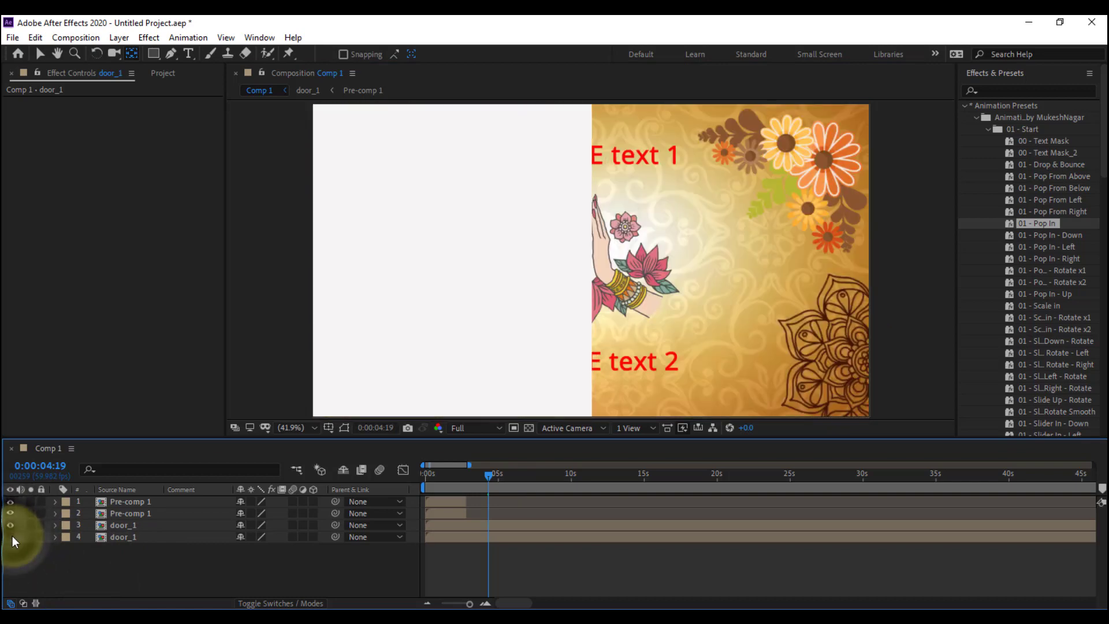
left_click(11, 537)
left_click(11, 537)
left_click(11, 537)
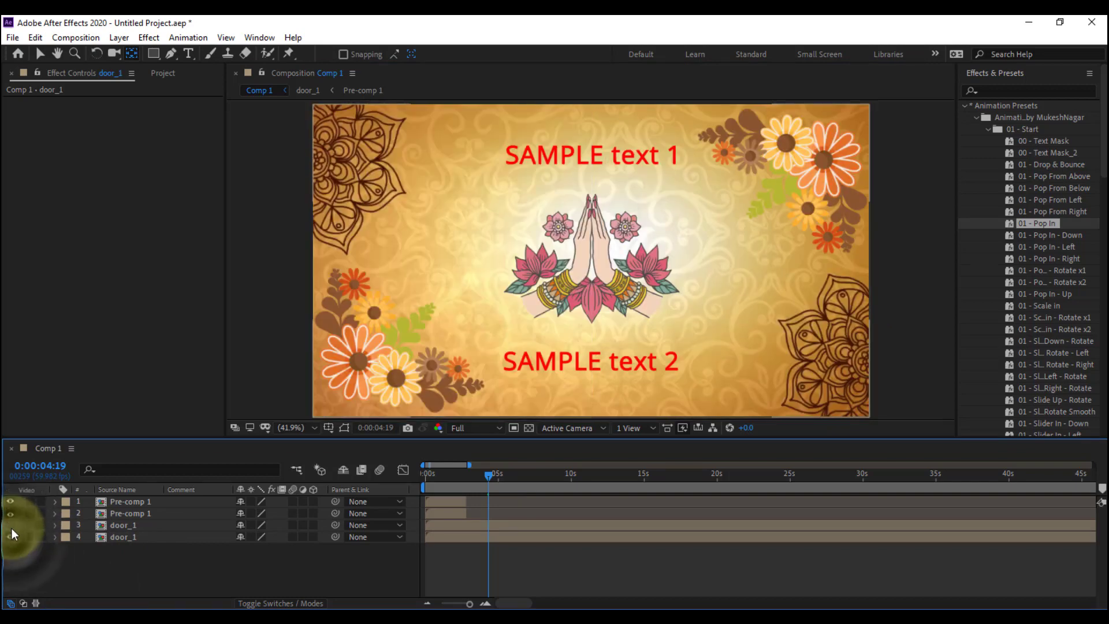
left_click(11, 524)
left_click_drag(462, 473, 435, 504)
left_click(10, 525)
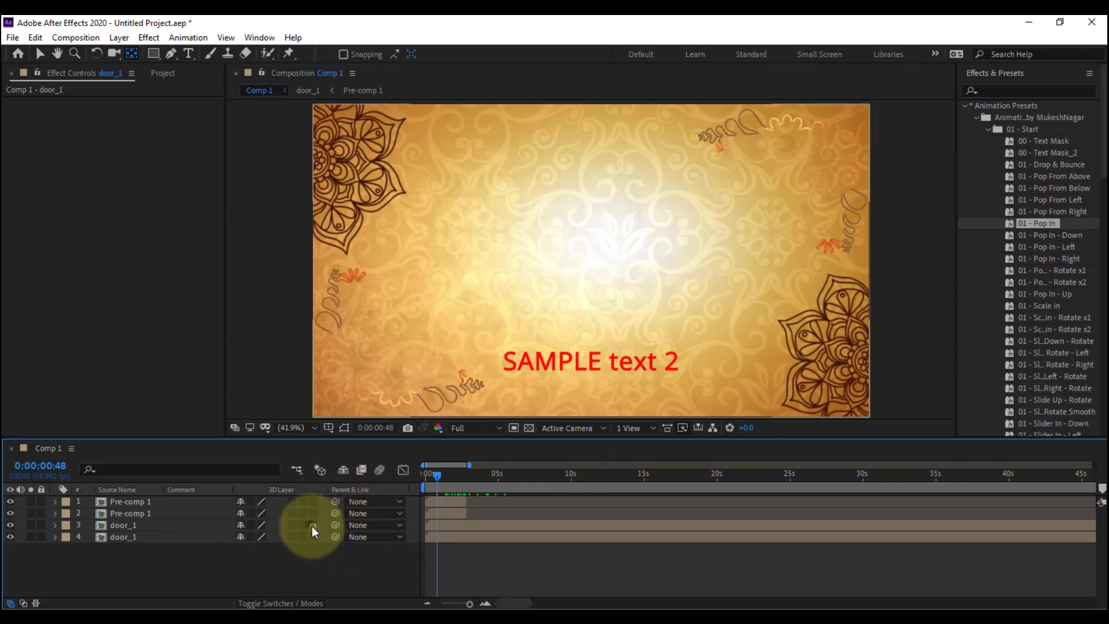
Make both door_1 layers 3D and add Position keyframes to them at 0:00:02:51
left_click_drag(312, 526, 313, 538)
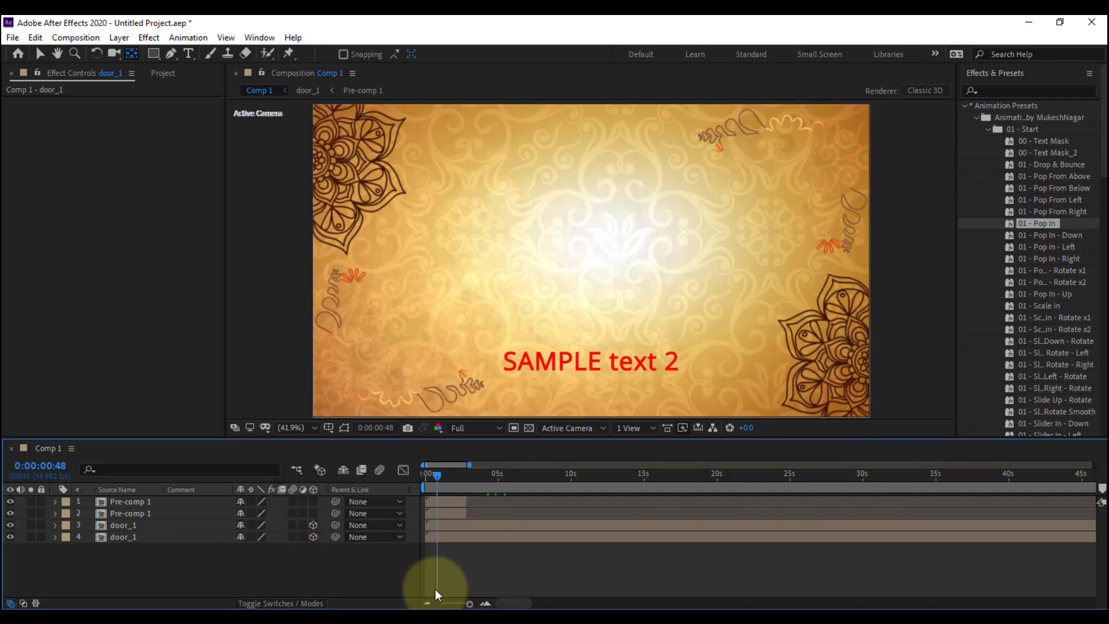
left_click_drag(433, 476, 466, 486)
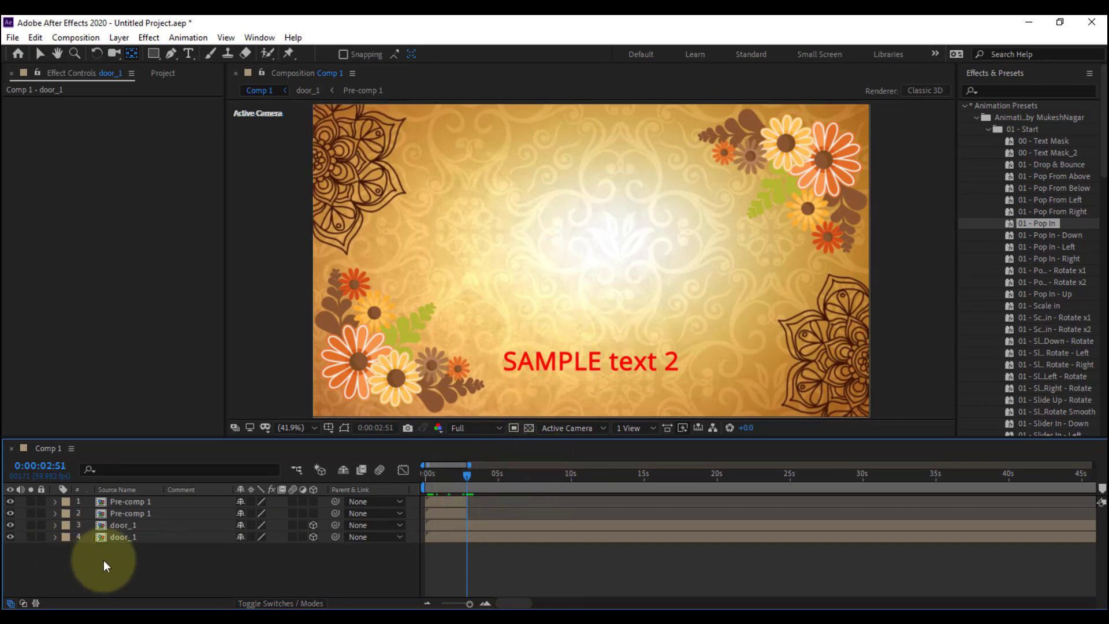
left_click(134, 538)
left_click(134, 528, "shift")
key("p")
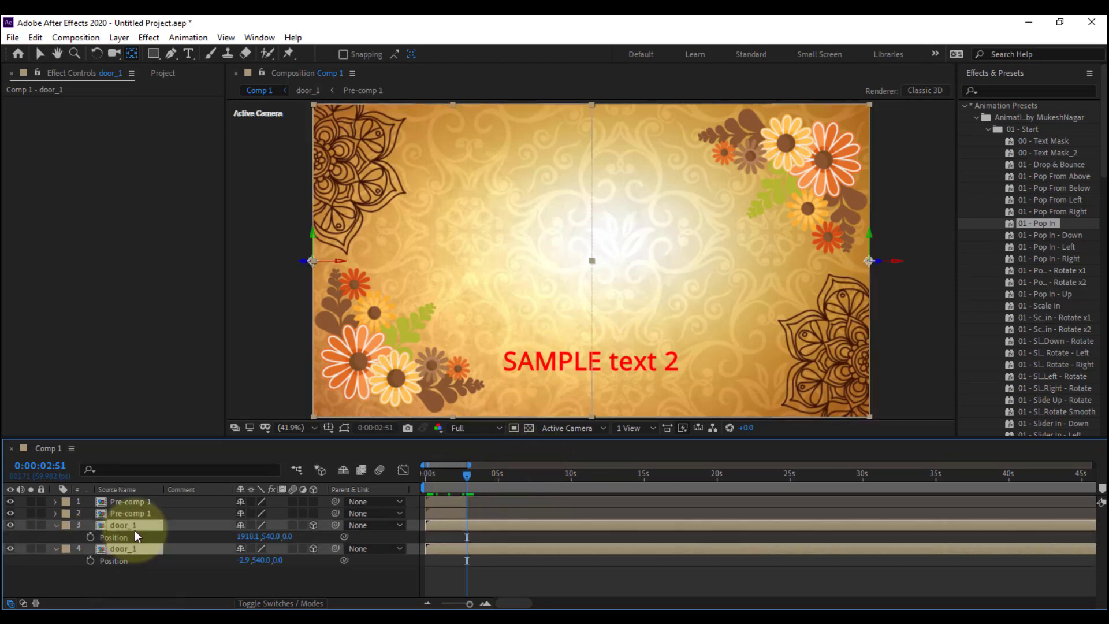
left_click(90, 537)
At 0:00:00:00, move the lower door_1 layer left out of the frame to an X position of about -983
left_click(465, 472)
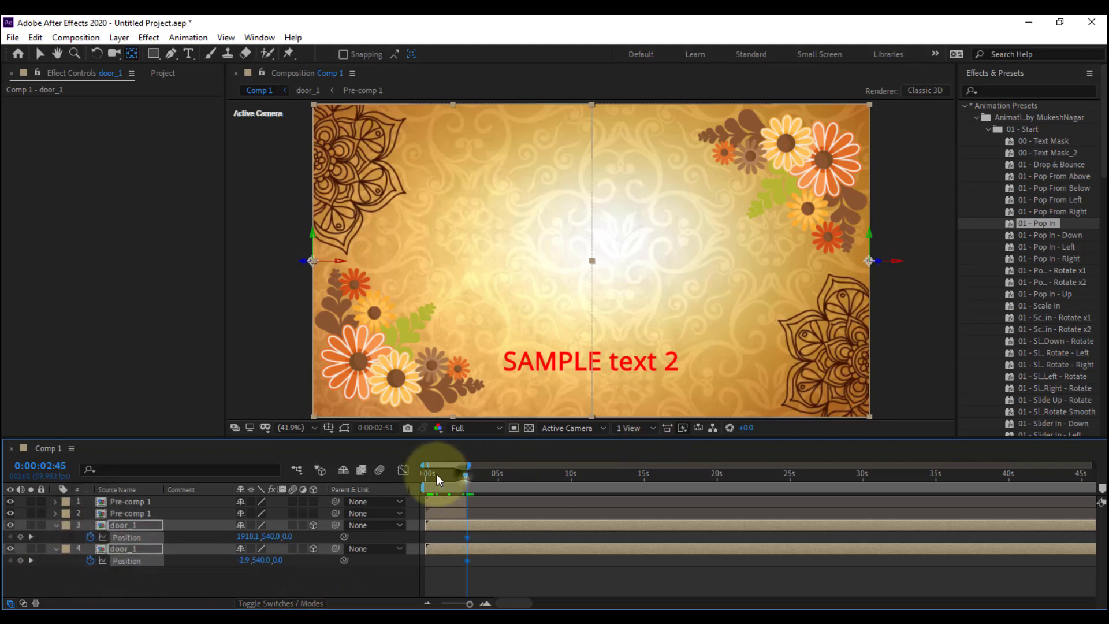
left_click_drag(435, 473, 372, 486)
left_click(171, 584)
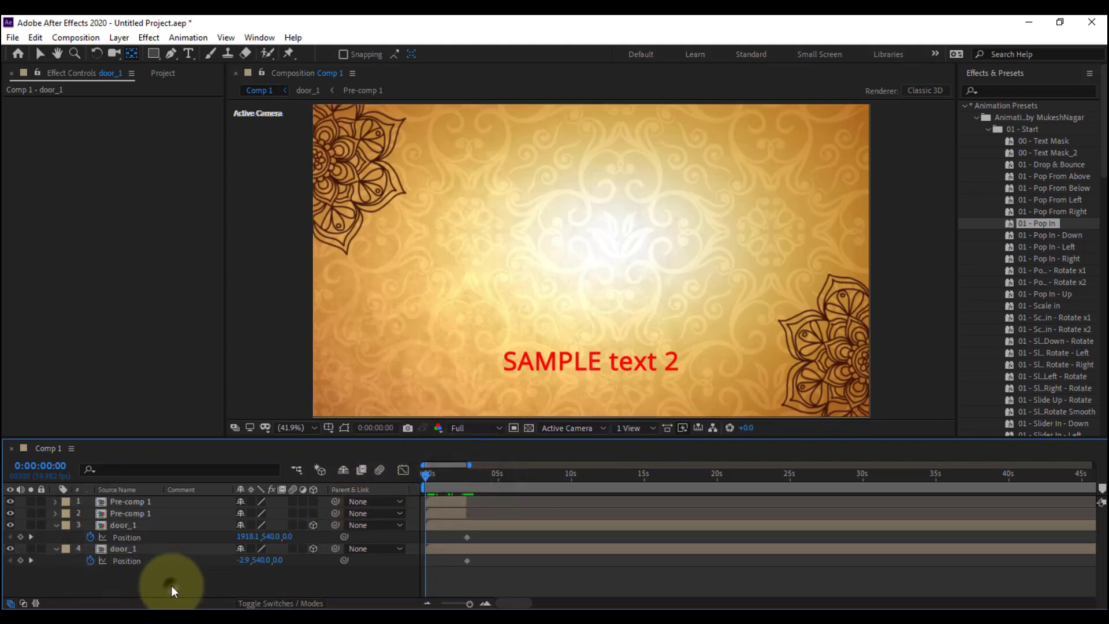
left_click(119, 549)
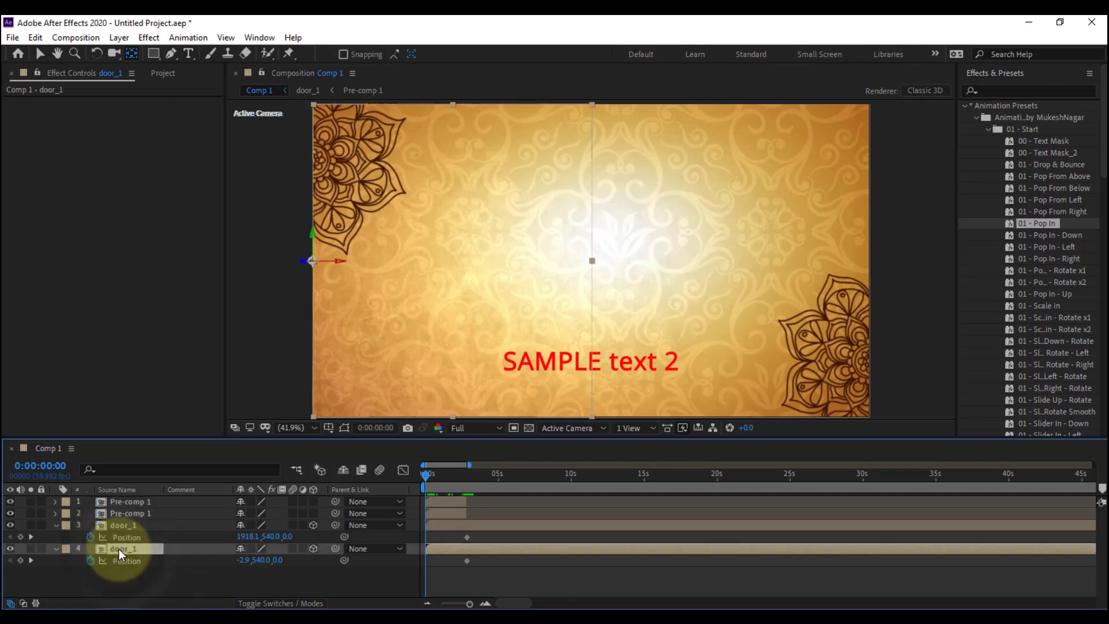
key("shift+Left")
key("shift+Left")
key("shift+Left")
key("shift+Left")
key("shift+Left")
key("shift+Left")
key("shift+Left")
key("shift+Left")
key("shift+Left")
key("shift+Left")
key("shift+Left")
key("shift+Left")
key("shift+Left")
key("shift+Left")
key("shift+Left")
key("shift+Left")
key("shift+Left")
key("shift+Left")
key("shift+Left")
key("shift+Left")
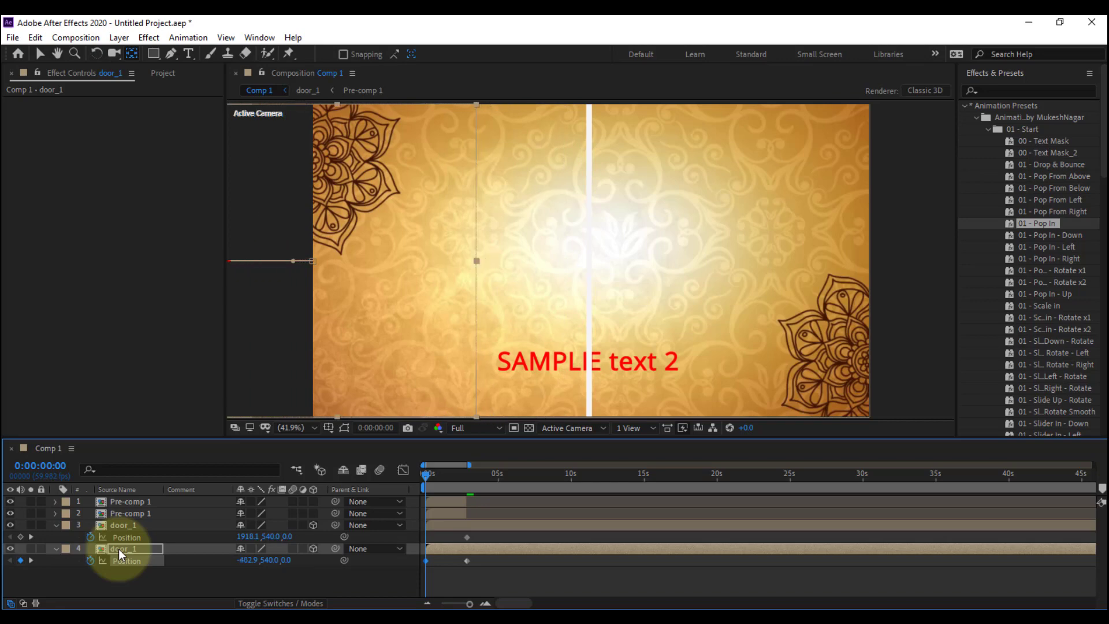
key("shift+Left")
key("shift+Left")
key("shift+Left")
key("shift+Left")
key("shift+Left")
key("shift+Left")
key("shift+Left")
key("shift+Left")
key("shift+Left")
key("shift+Left")
key("shift+Left")
key("shift+Left")
key("shift+Left")
key("shift+Left")
key("shift+Left")
key("shift+Left")
key("shift+Left")
key("shift+Left")
key("shift+Left")
key("shift+Left")
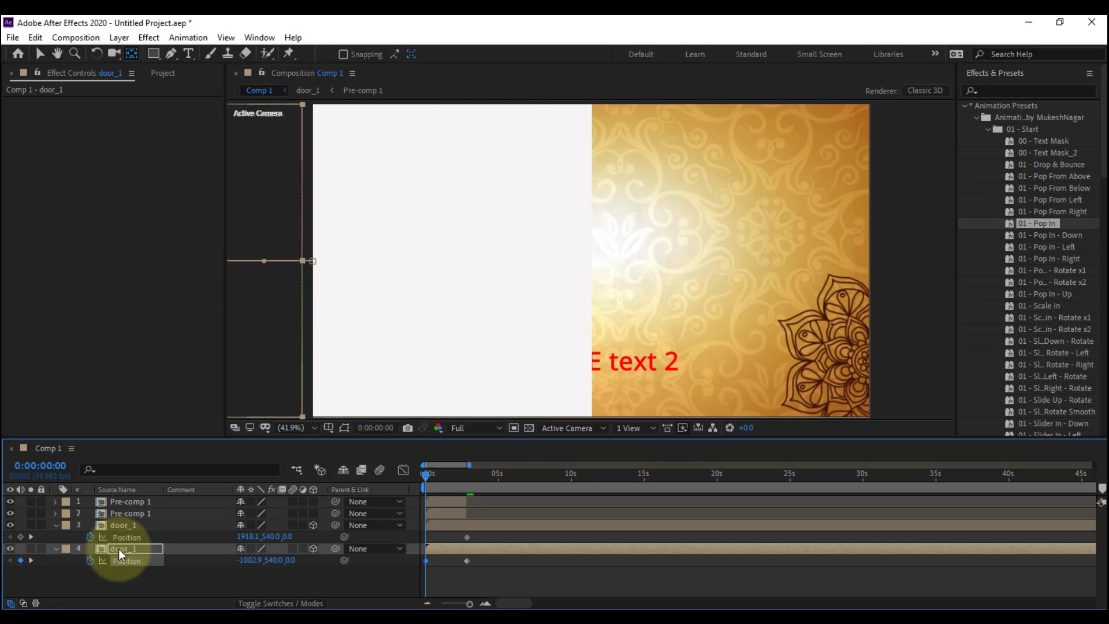
Rename the upper door_1 layer as door_2
left_click(134, 525)
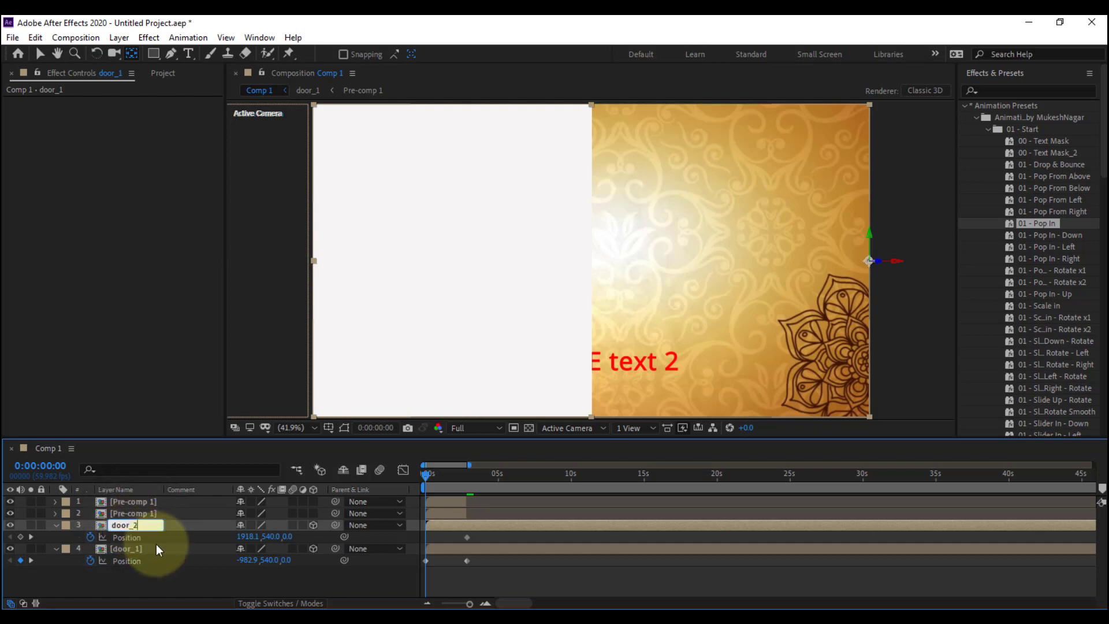
type("2")
left_click(126, 533)
At 0:00:00:00, move the door_2 layer right out of the frame to an X position of 2878.1
left_click(123, 526)
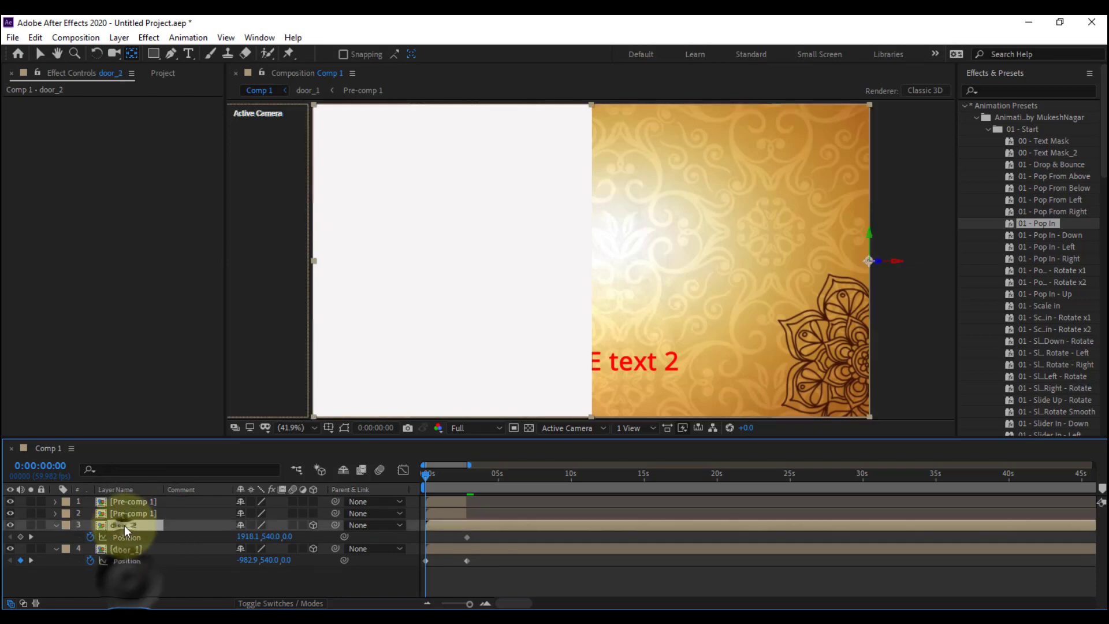
key("shift+Right")
key("shift+Right")
key("shift+Right")
key("shift+Right")
key("shift+Right")
key("shift+Right")
key("shift+Right")
key("shift+Right")
key("shift+Right")
key("shift+Right")
key("shift+Right")
key("shift+Right")
key("shift+Right")
key("shift+Right")
key("shift+Right")
key("shift+Right")
key("shift+Right")
key("shift+Right")
key("shift+Right")
key("shift+Right")
key("shift+Right")
key("shift+Right")
key("shift+Right")
key("shift+Right")
key("shift+Right")
key("shift+Right")
key("shift+Right")
key("shift+Right")
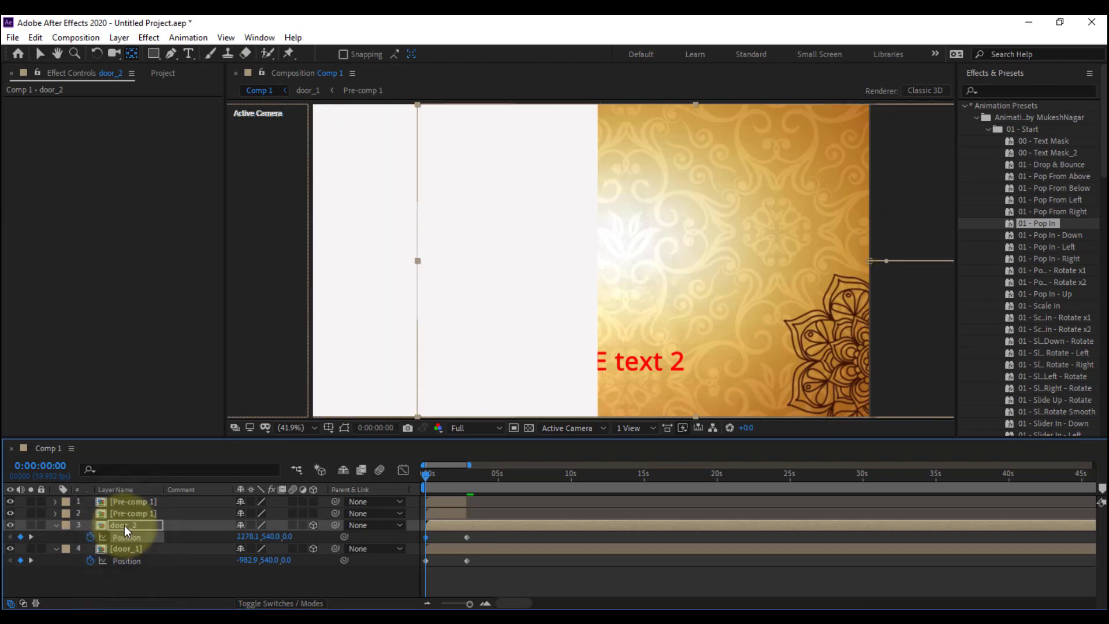
key("shift+Left")
key("shift+Left")
key("shift+Left")
key("shift+Left")
key("shift+Left")
key("shift+Left")
key("shift+Left")
key("shift+Left")
key("shift+Left")
key("shift+Left")
key("shift+Left")
key("shift+Left")
key("shift+Left")
key("shift+Left")
key("shift+Left")
key("shift+Left")
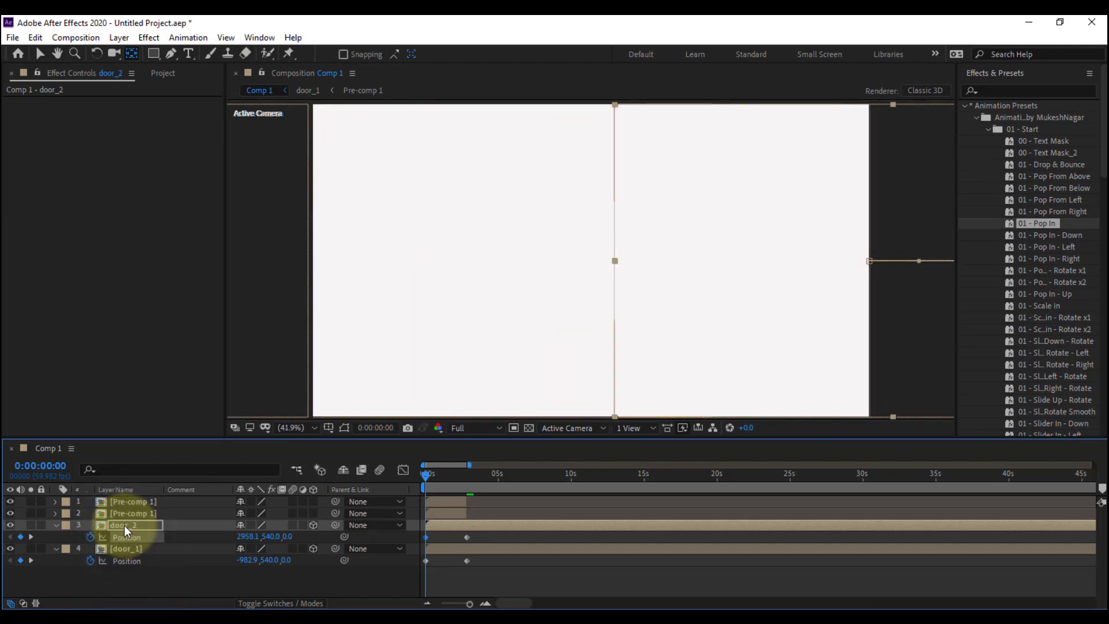
key("shift+Right")
key("shift+Right")
key("shift+Right")
key("shift+Right")
key("shift+Right")
key("shift+Right")
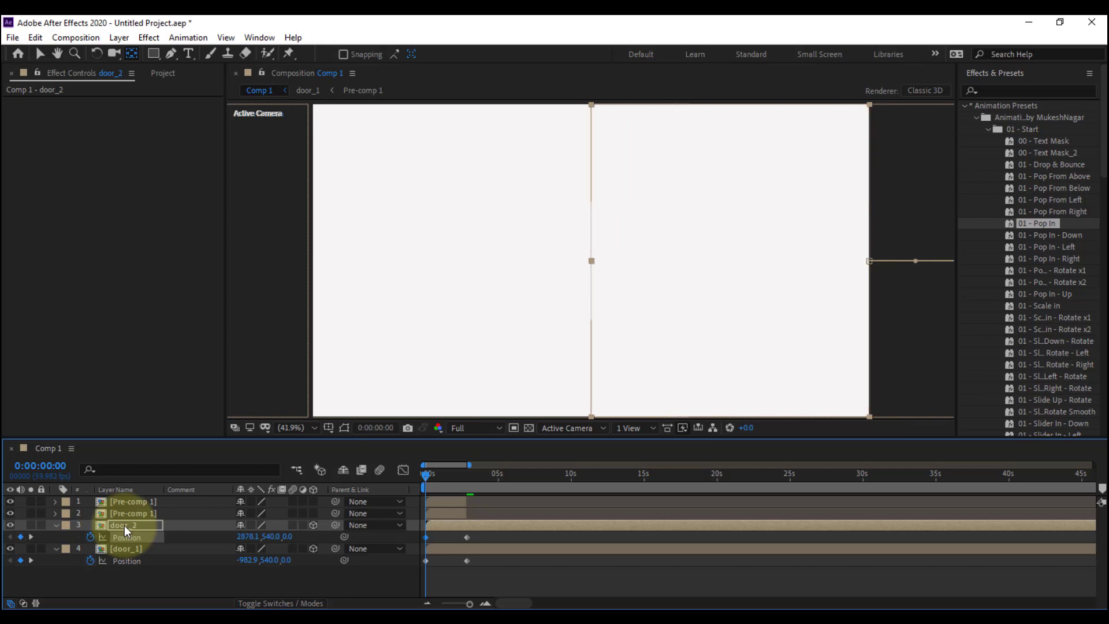
Deselect the layers and preview the two door halves sliding together from the start of the composition
left_click(174, 576)
key("space")
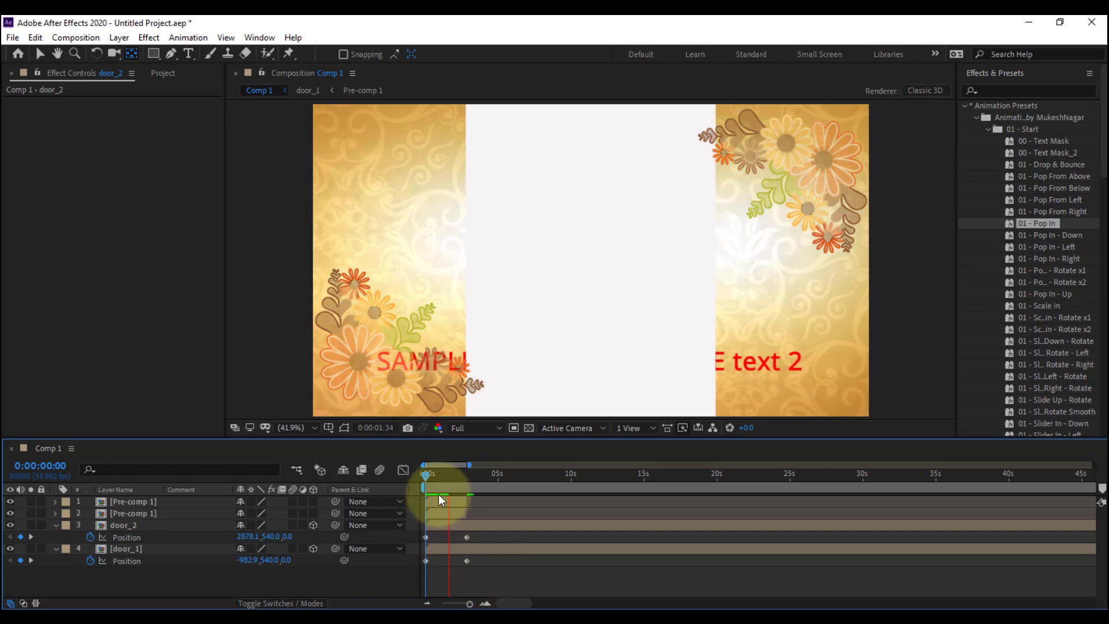
key("space")
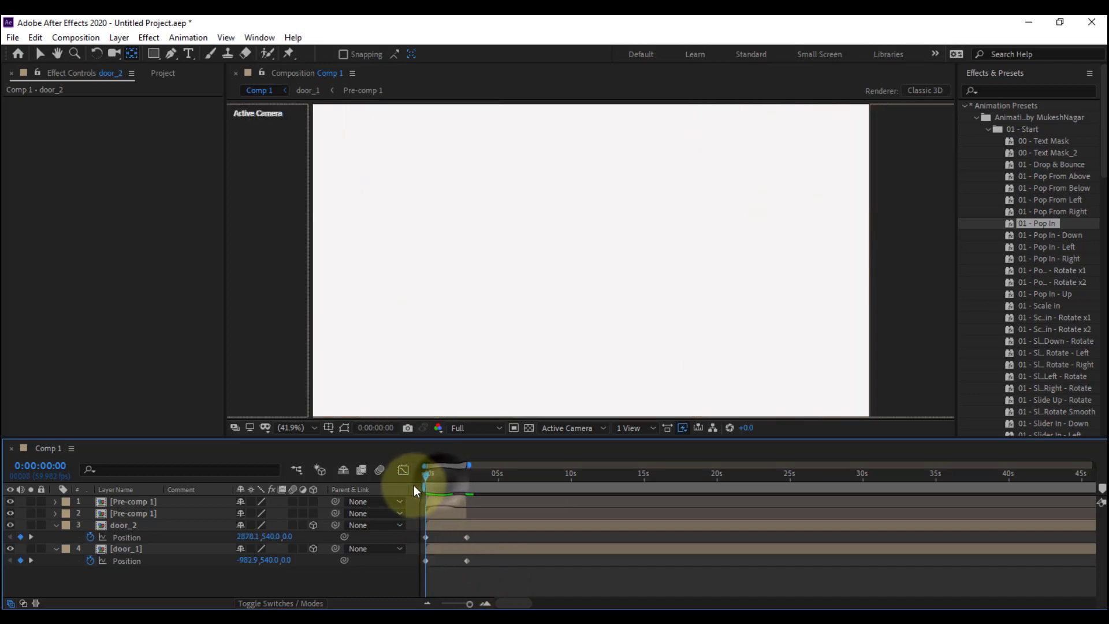
Apply Easy Ease to all the Position keyframes of the door_2 and door_1 layers
left_click_drag(436, 485, 427, 481)
left_click_drag(476, 572, 421, 534)
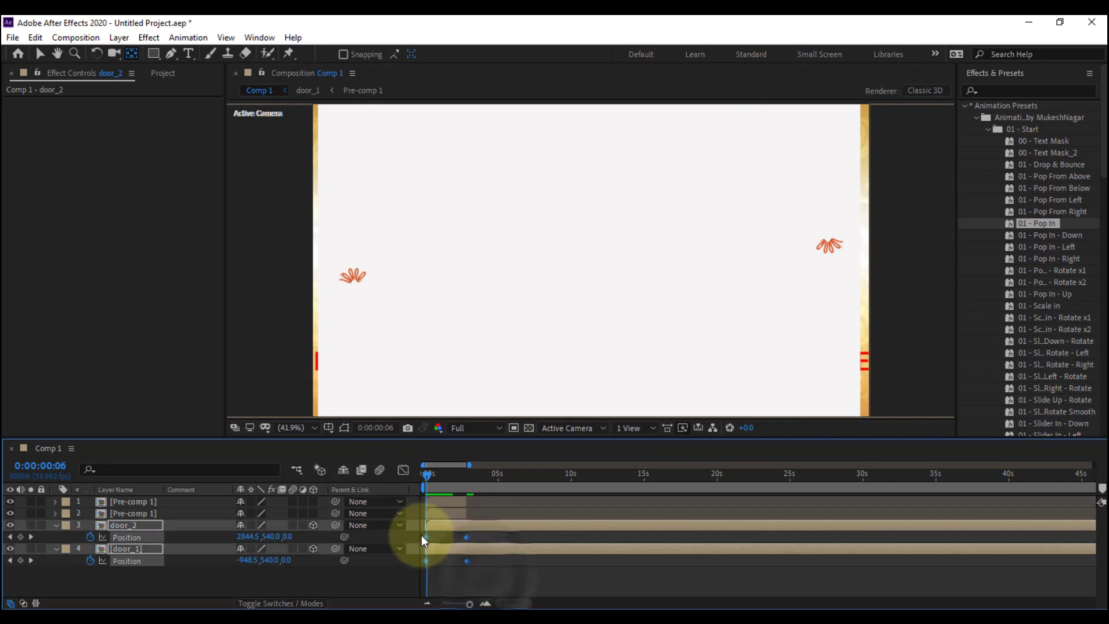
right_click(467, 537)
mouse_move(503, 532)
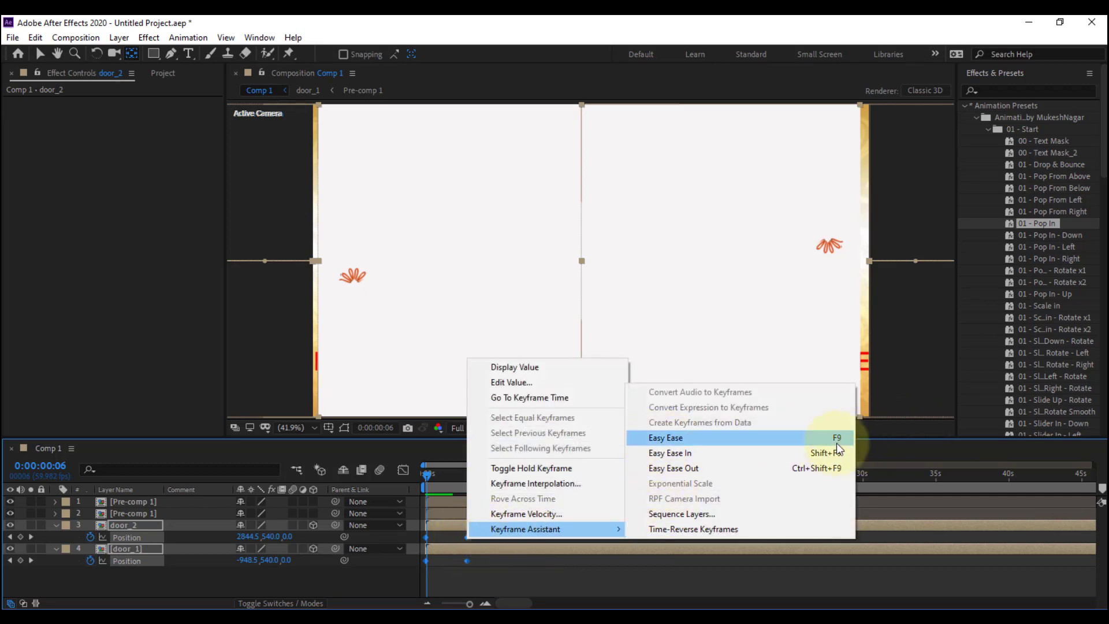
left_click(680, 445)
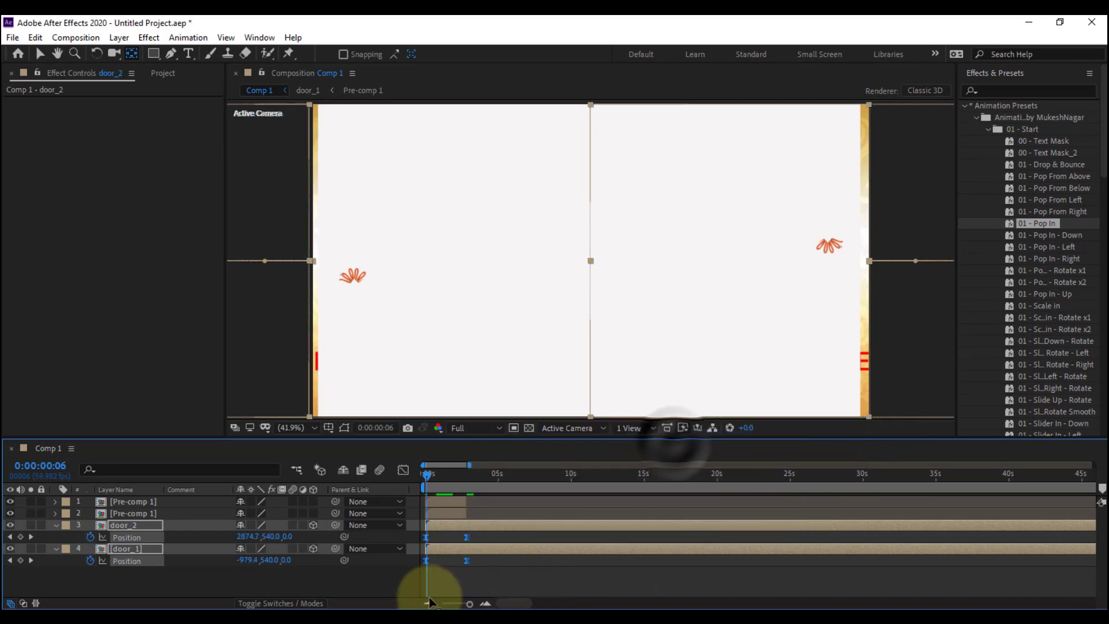
left_click(463, 577)
Preview the eased closing-door animation from the start of the composition
left_click_drag(427, 475, 413, 476)
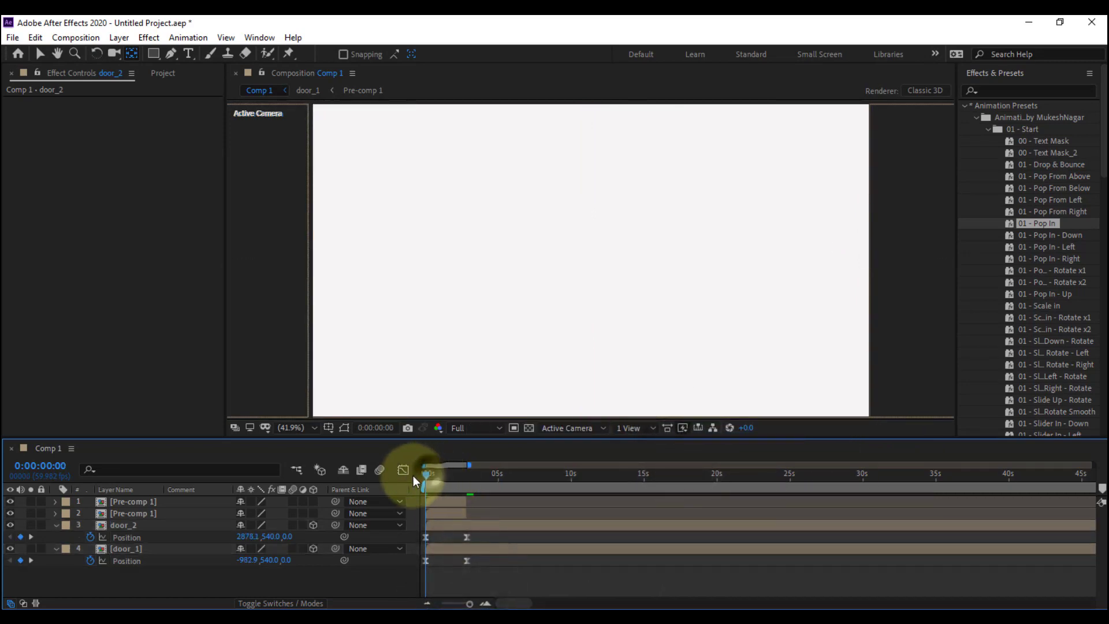
key("space")
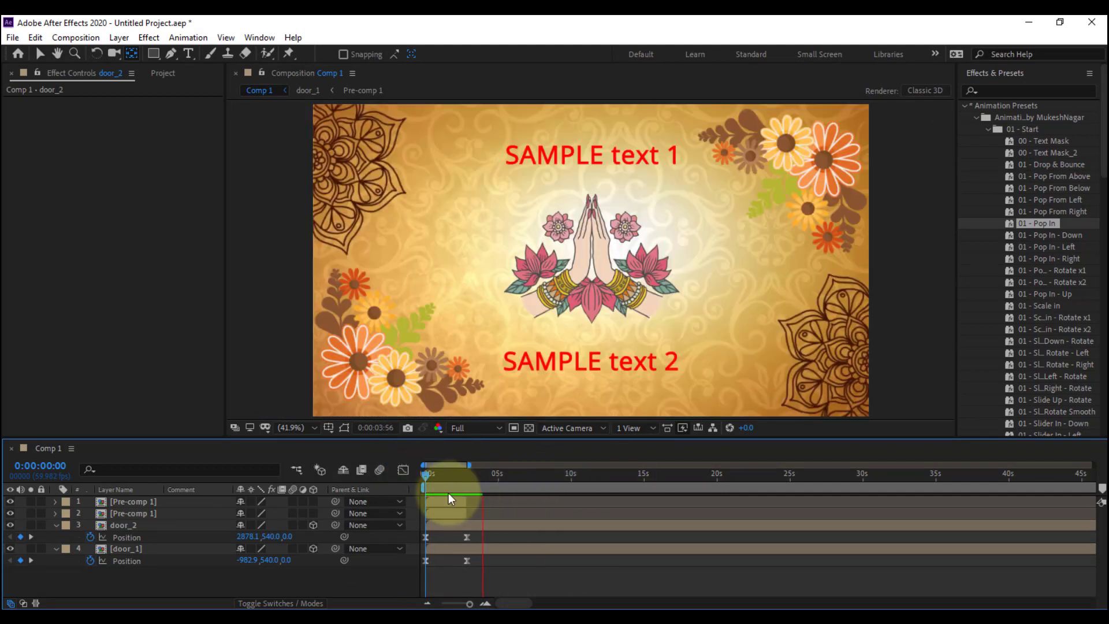
left_click_drag(429, 474, 404, 479)
key("space")
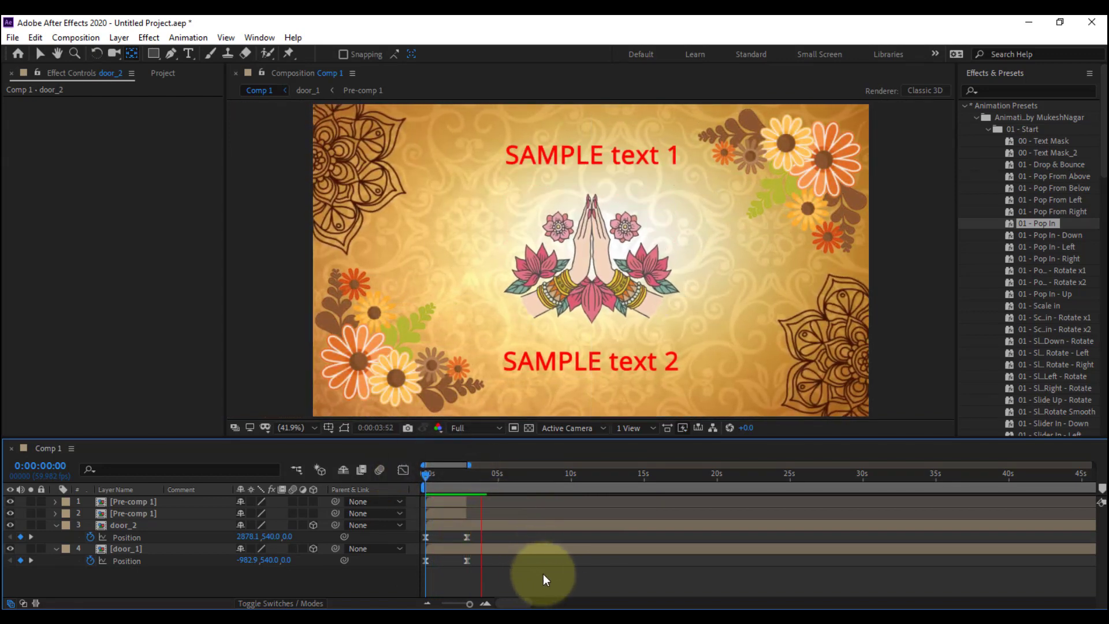
key("space")
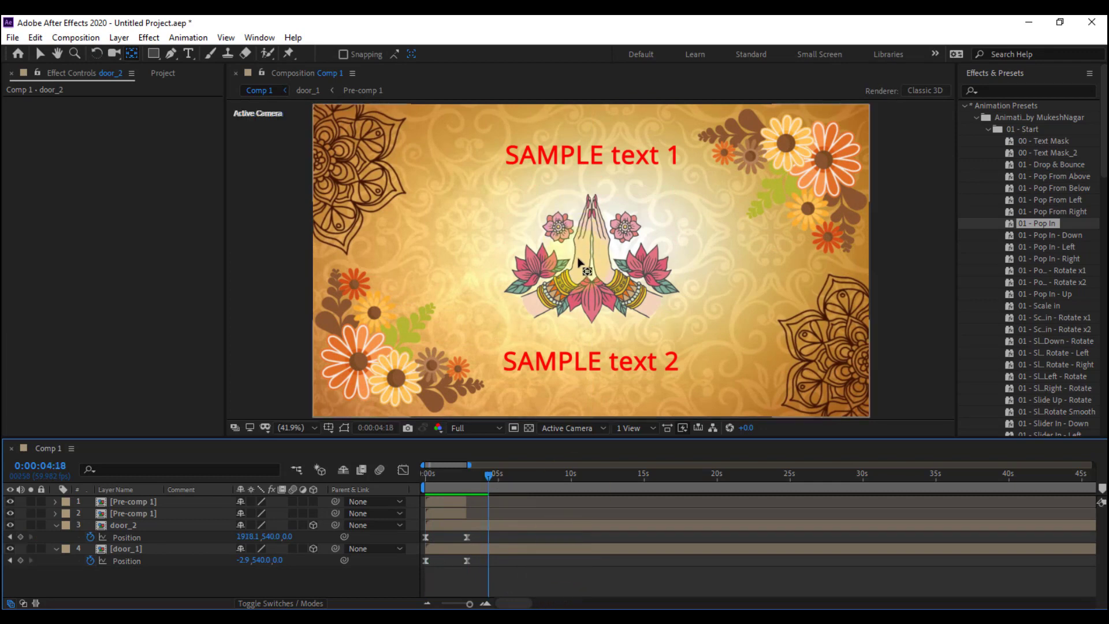
Open the door_1 composition from the door_2 layer and select the namaste hand image layer at 0:00:00:00
key("v")
left_click(514, 533)
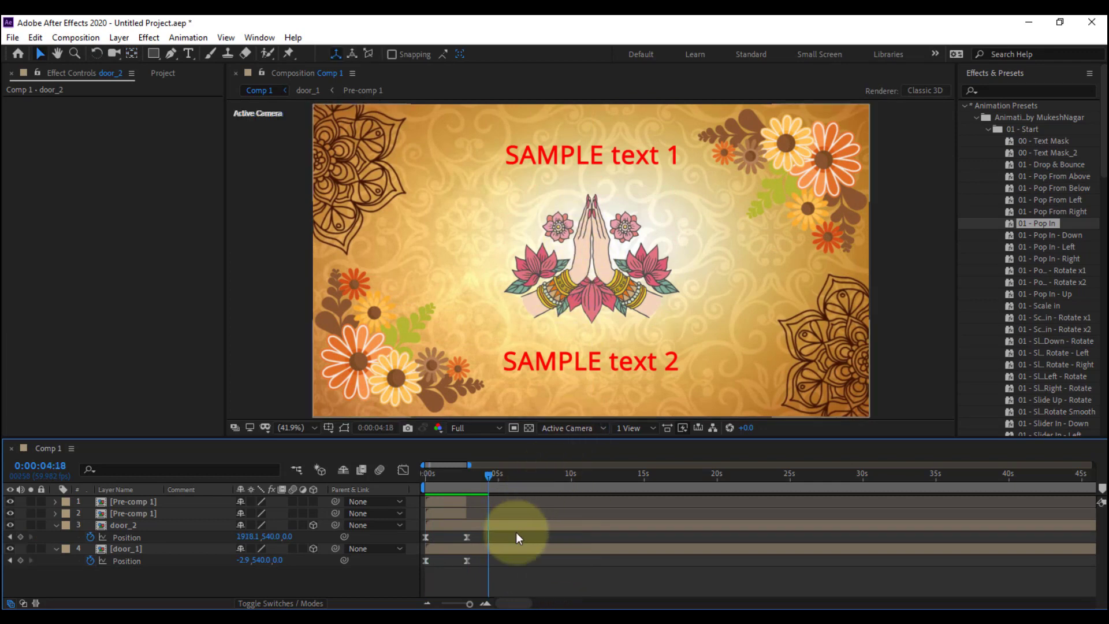
left_click(517, 525)
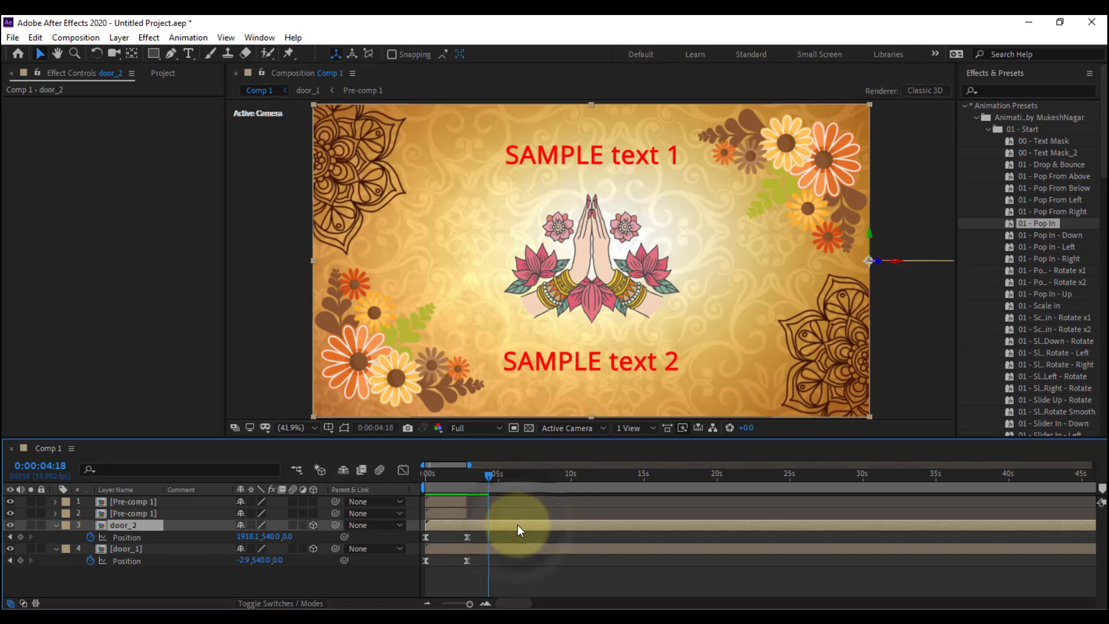
double_click(518, 524)
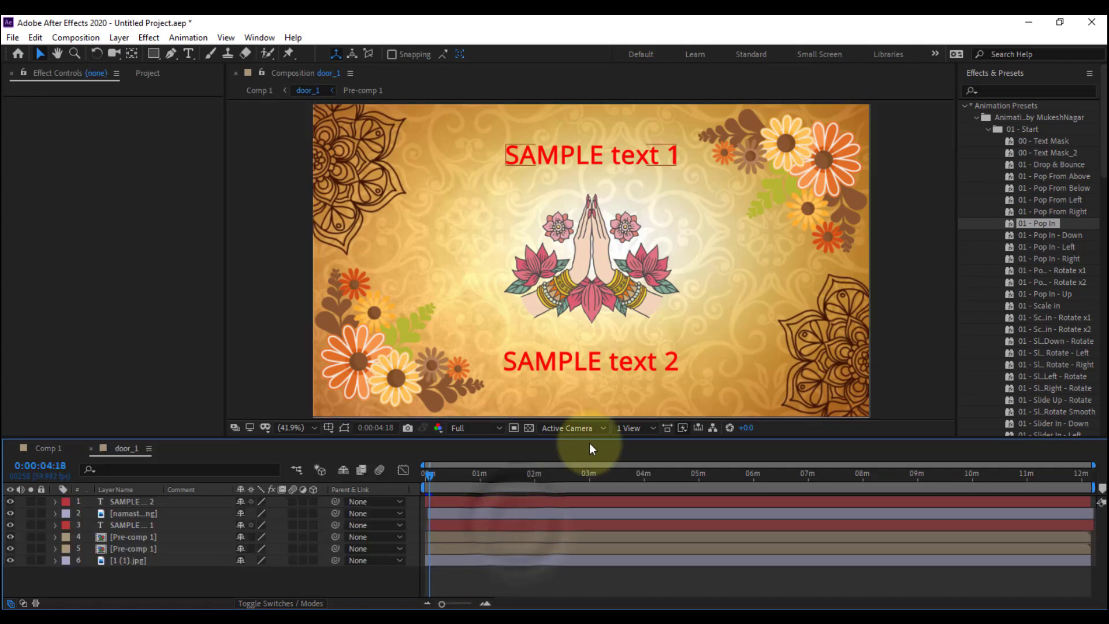
left_click(598, 286)
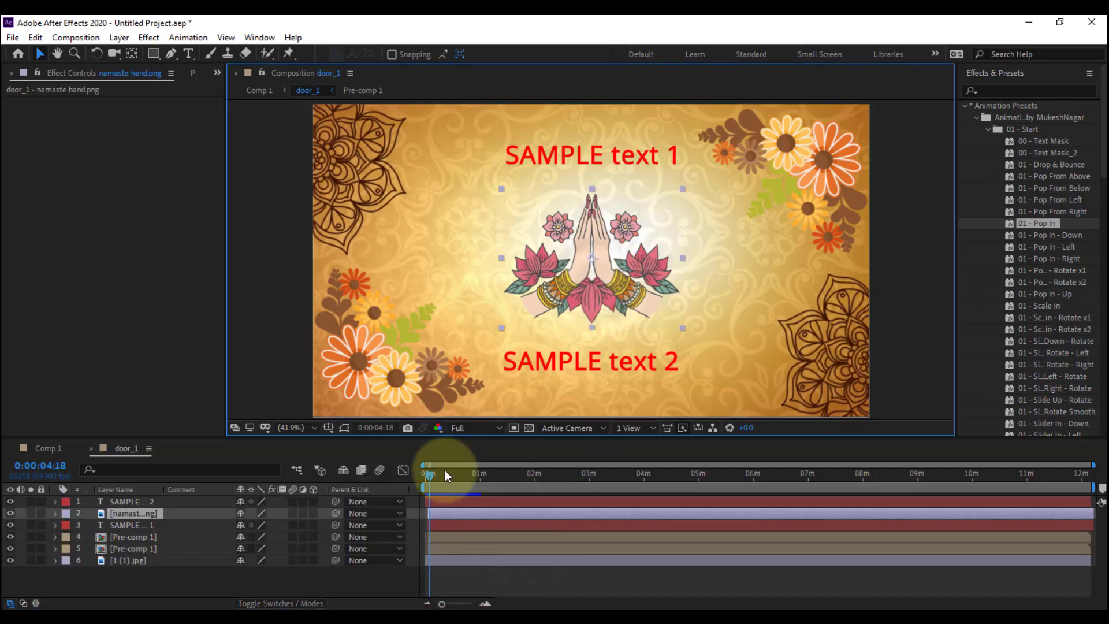
left_click_drag(445, 469, 407, 477)
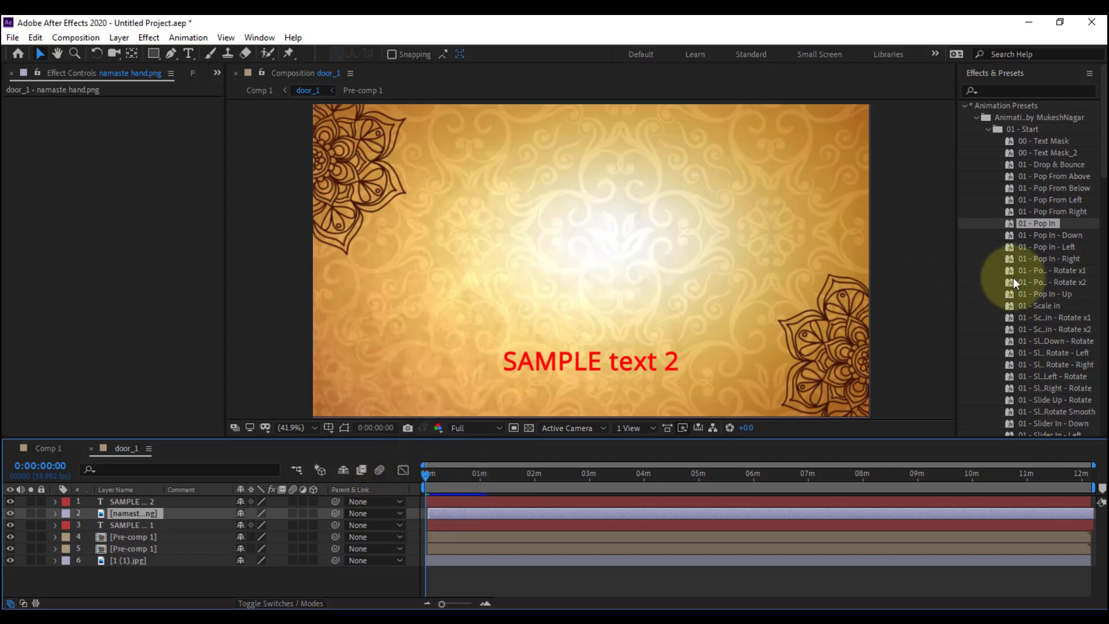
Apply the Wiggle - rotation preset from the Behaviors presets to the namaste hand layer
scroll(1044, 238, "down", 4)
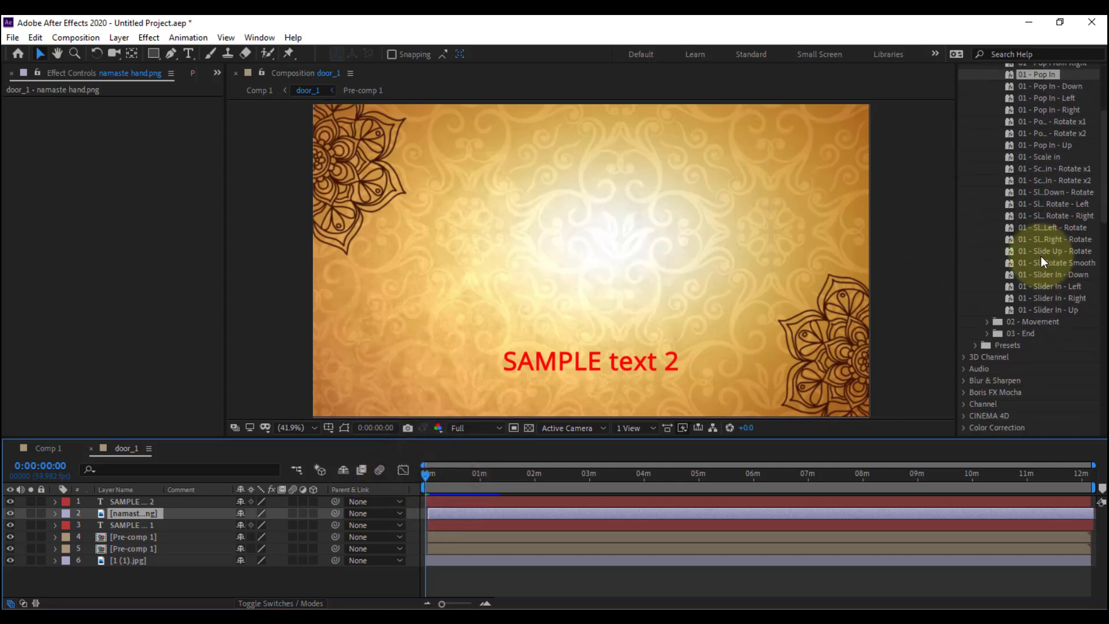
left_click(975, 344)
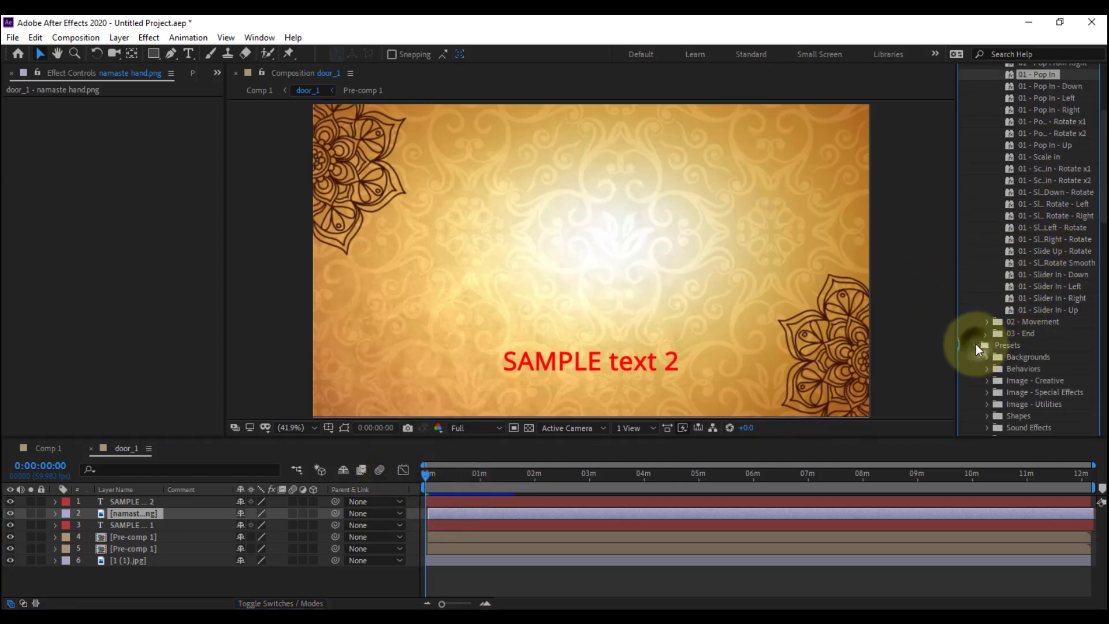
scroll(1026, 173, "up", 3)
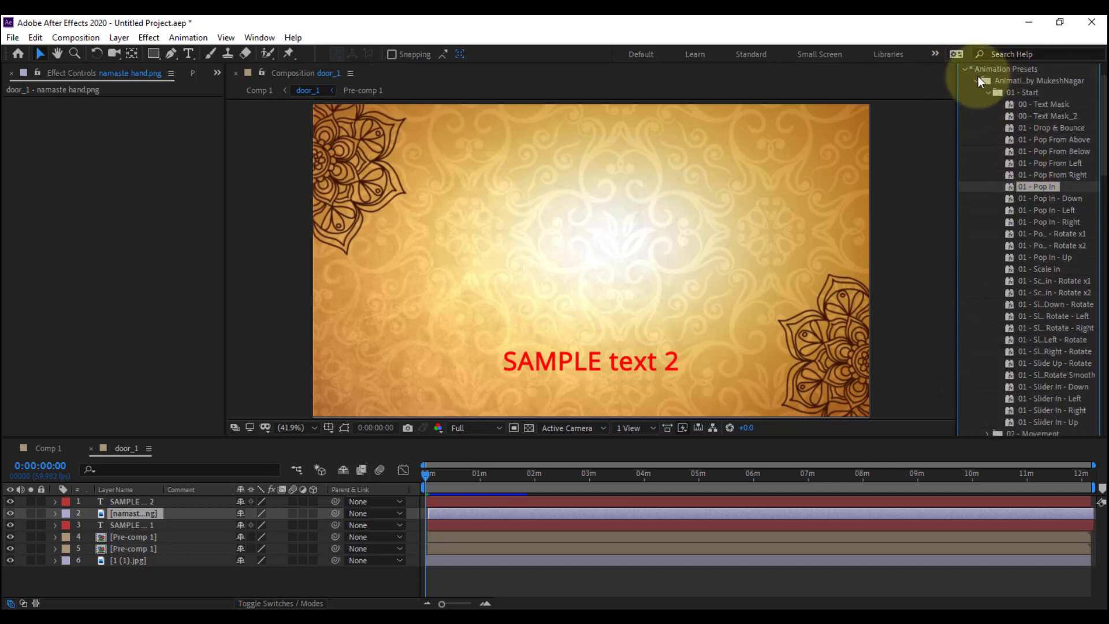
scroll(1000, 192, "down", 5)
scroll(1011, 230, "up", 4)
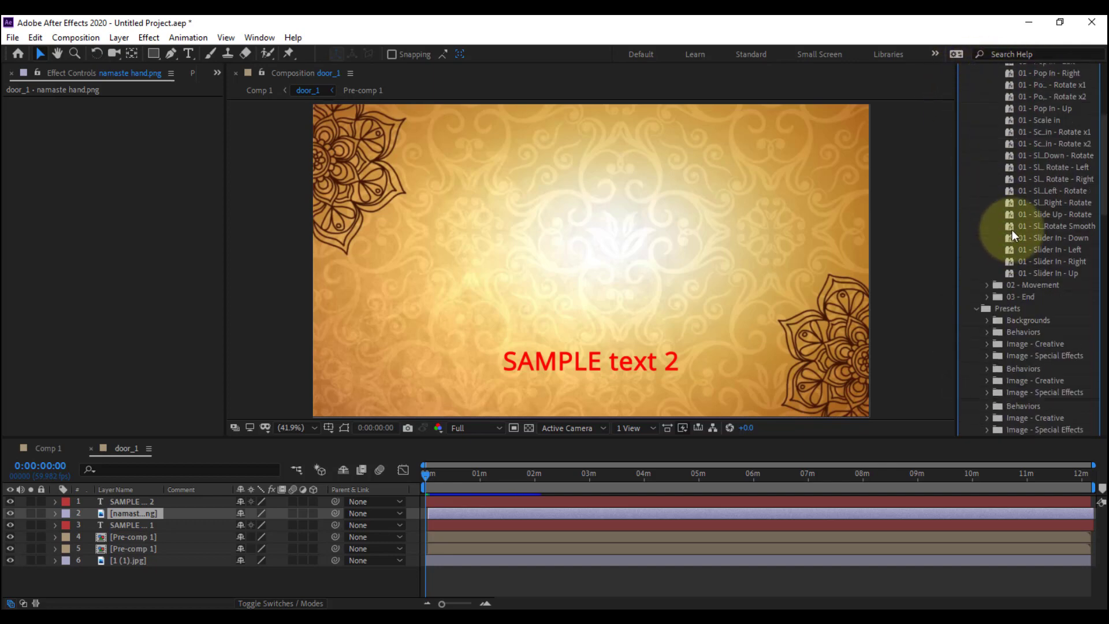
scroll(1016, 207, "up", 3)
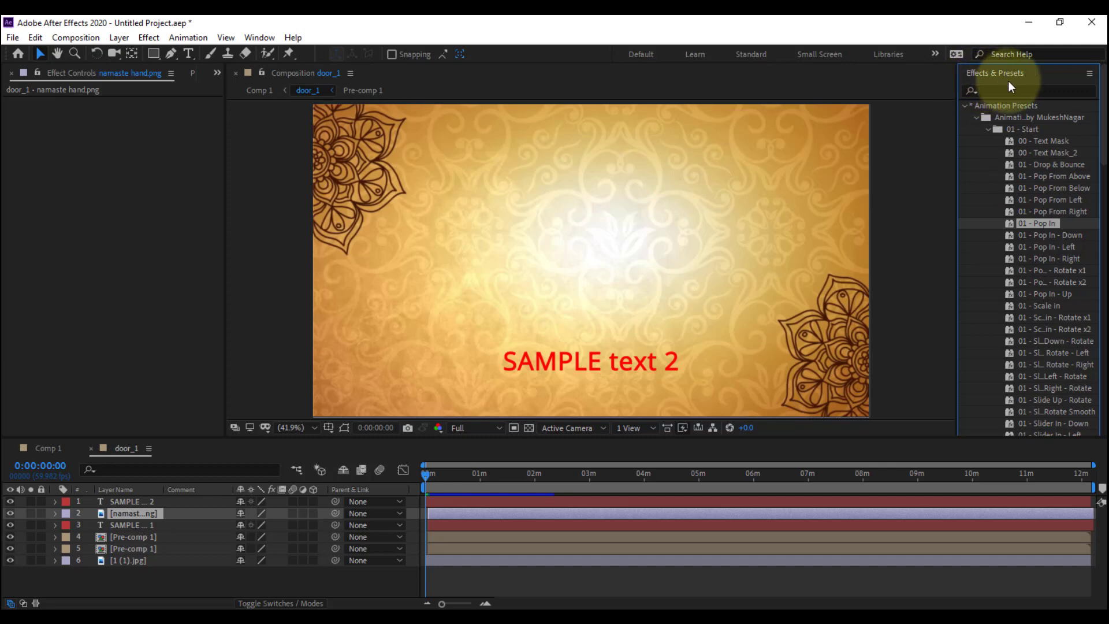
scroll(1016, 213, "down", 5)
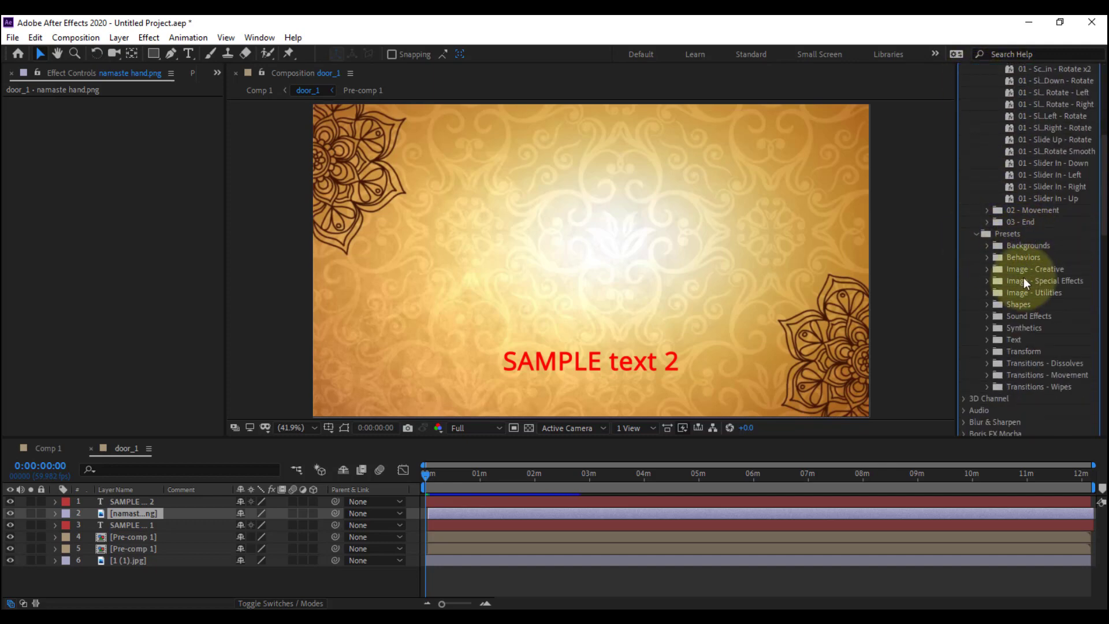
left_click(986, 258)
scroll(1028, 300, "down", 3)
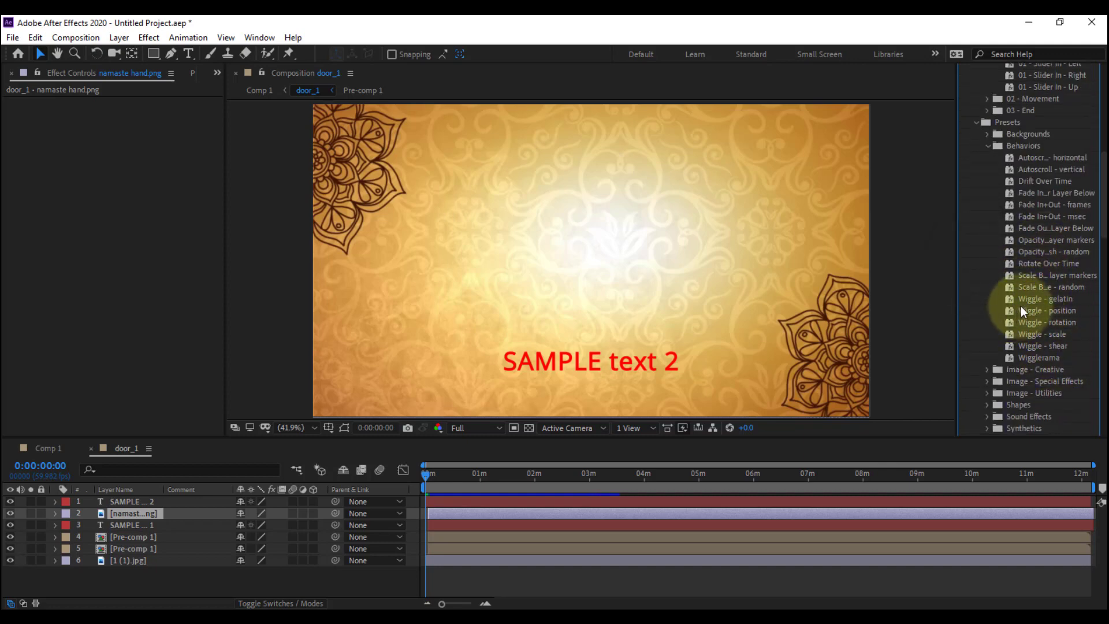
left_click(1055, 324)
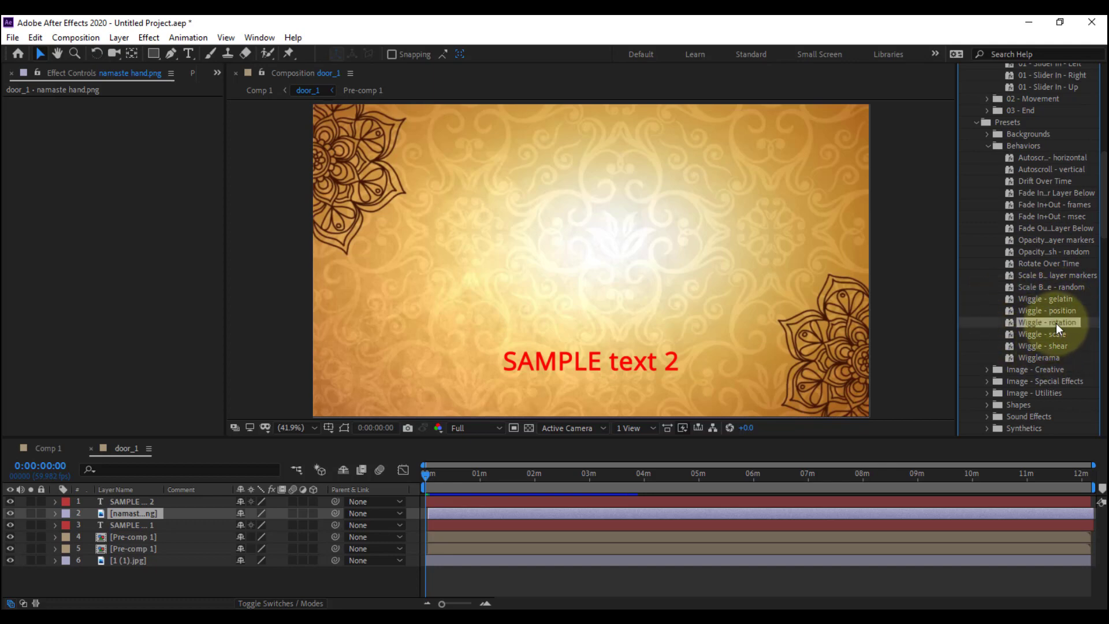
double_click(1026, 322)
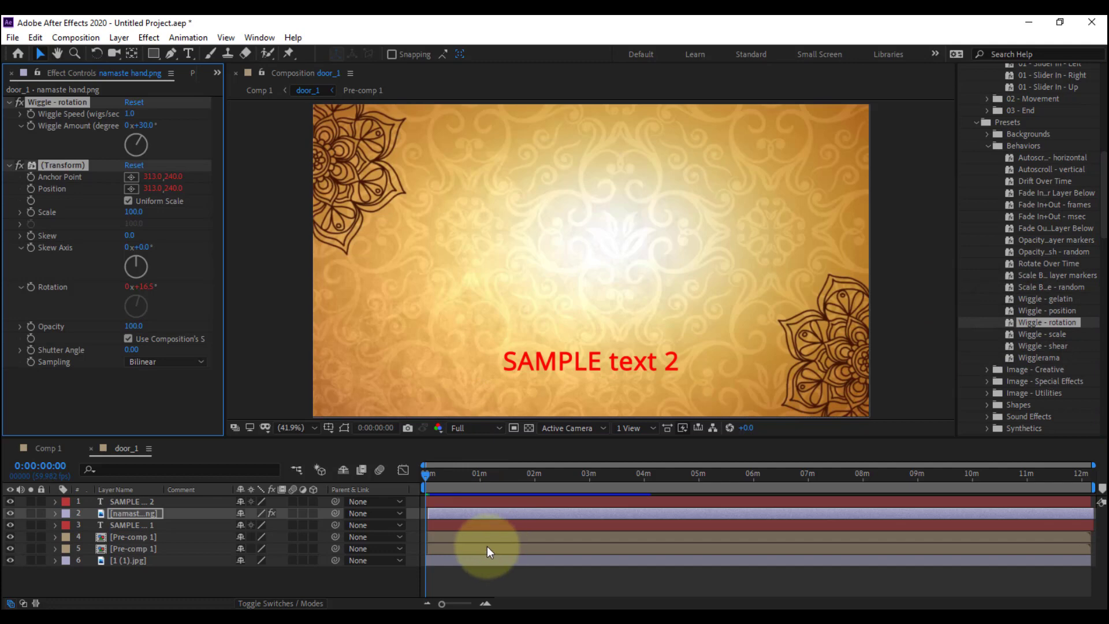
Set the Wiggle Amount of the namaste hand's rotation wiggle to 10° and preview the motion
key("space")
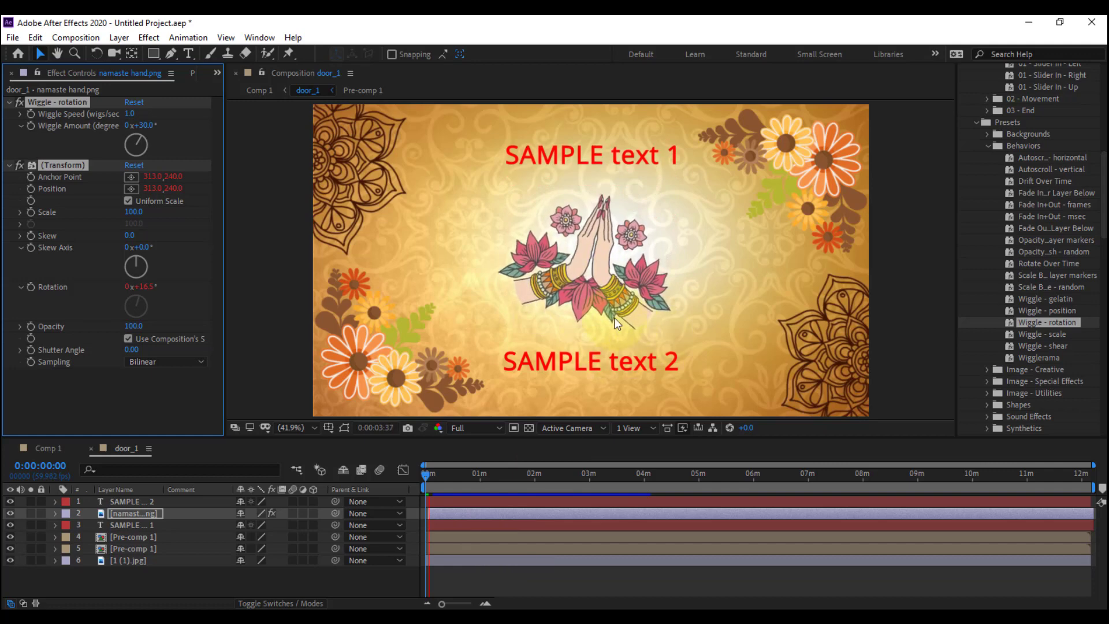
key("space")
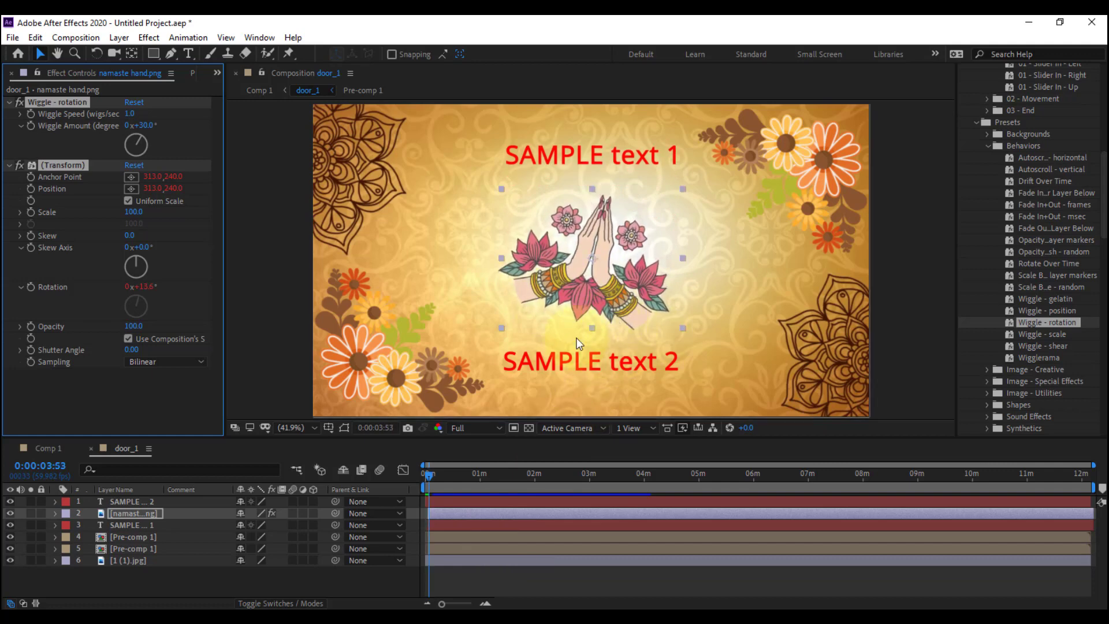
left_click(144, 125)
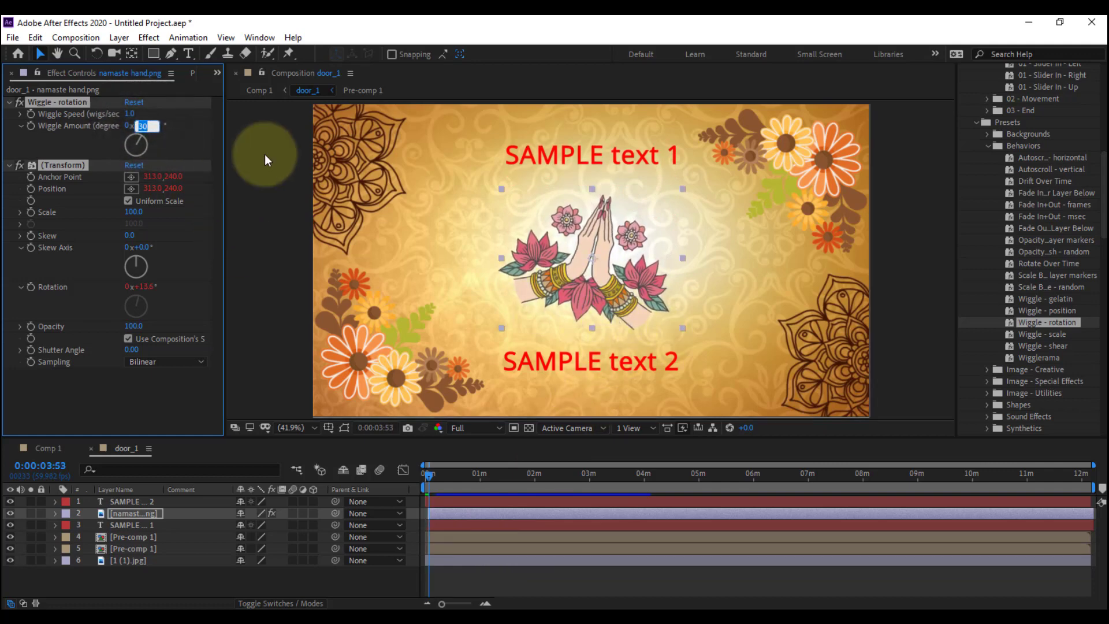
type("10")
key("Return")
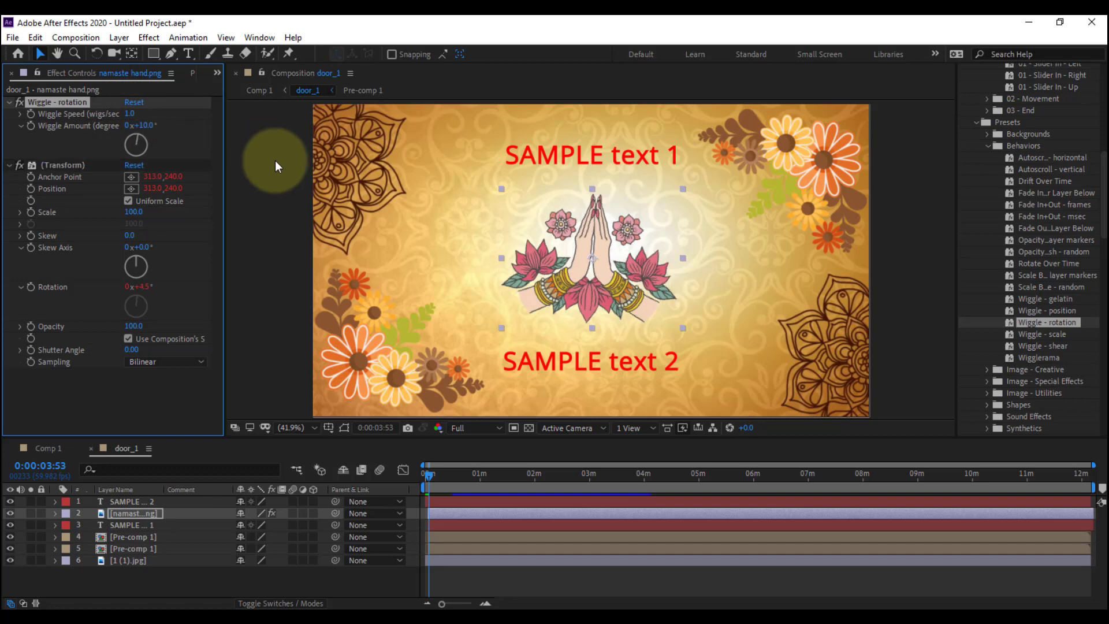
key("space")
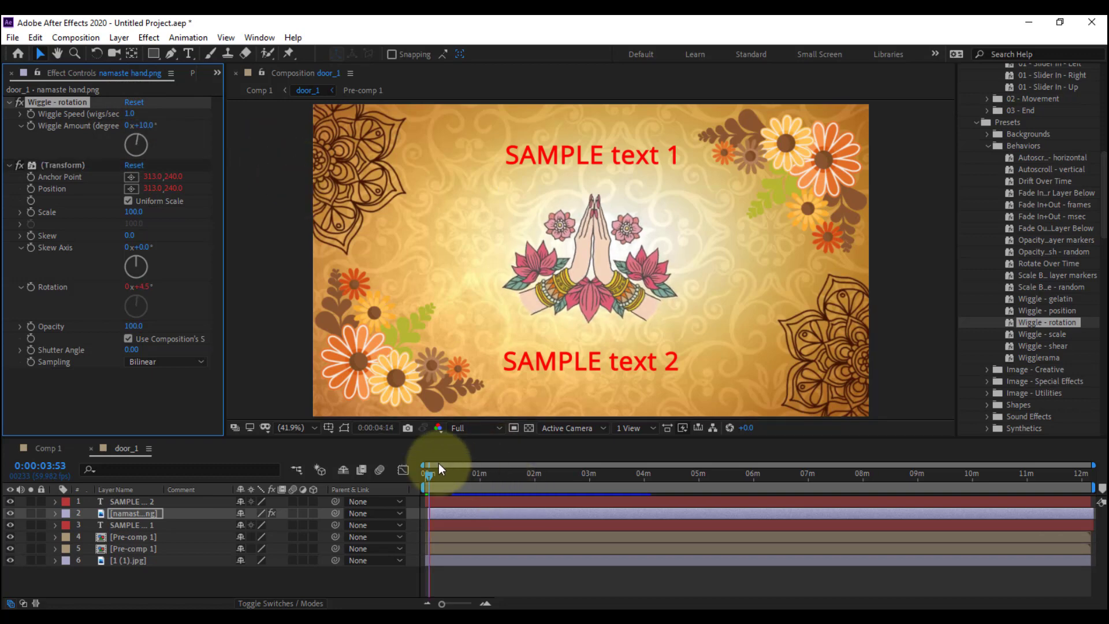
left_click(424, 475)
Return to Comp 1 at 0:00:00:00 and save the project as "door open animations"
left_click(48, 449)
left_click(418, 480)
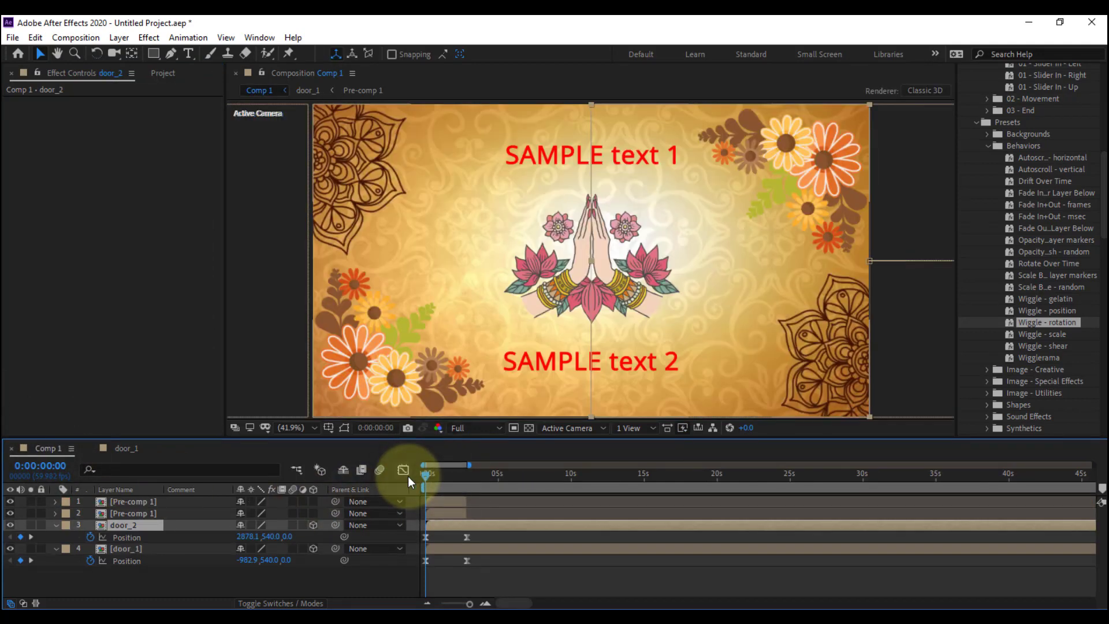
key("ctrl+s")
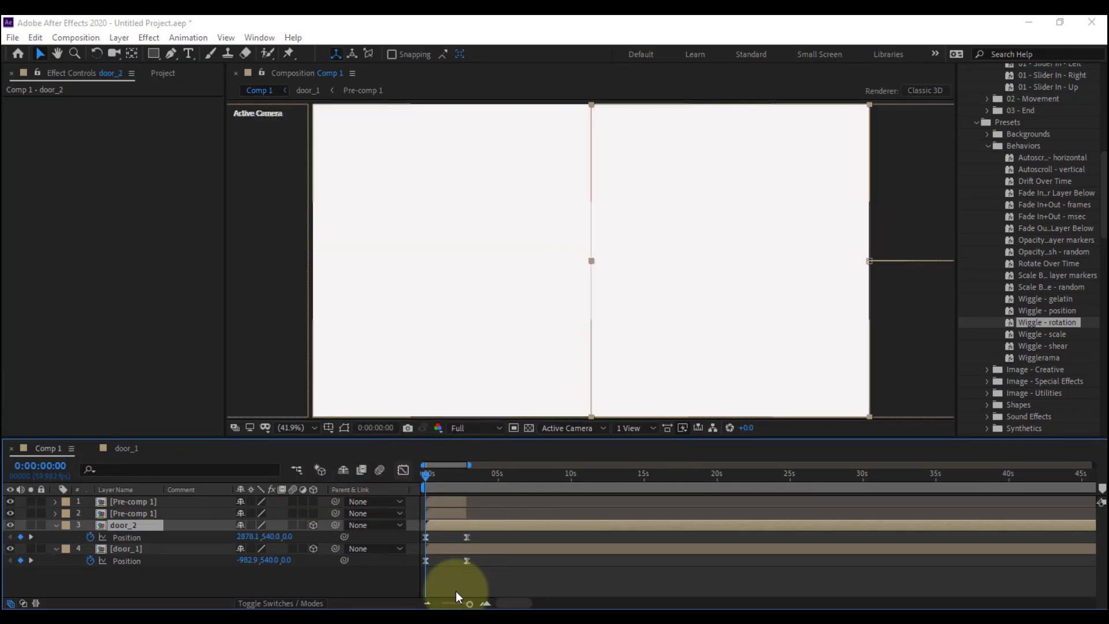
left_click(489, 359)
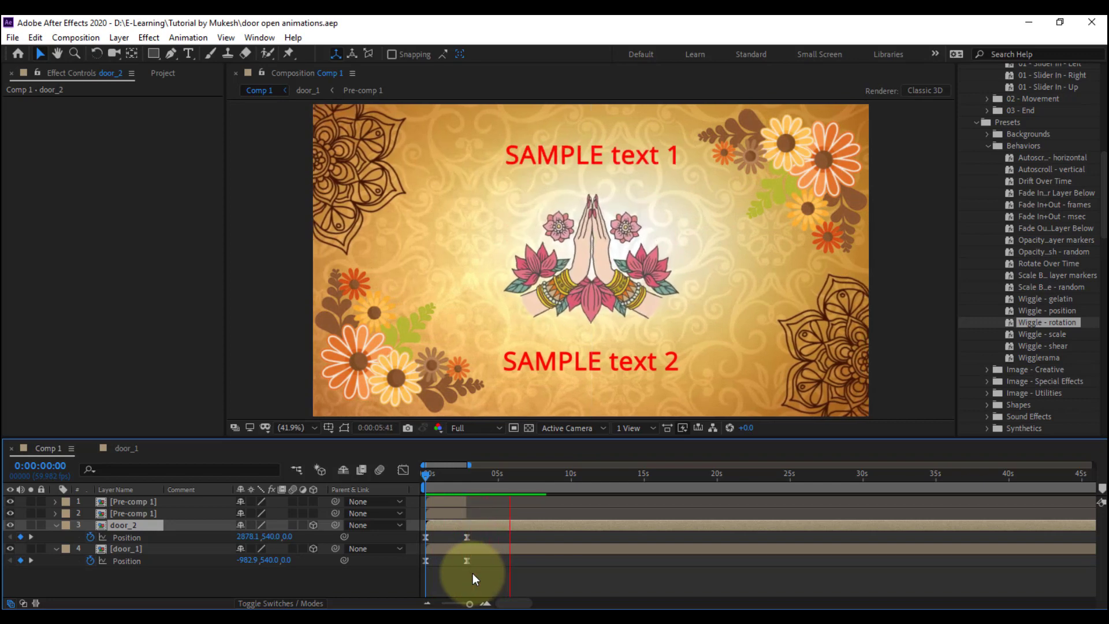
At 0:00:04:50, show the rotation properties of the door_2 and door_1 layers
left_click(455, 477)
left_click_drag(455, 477, 495, 491)
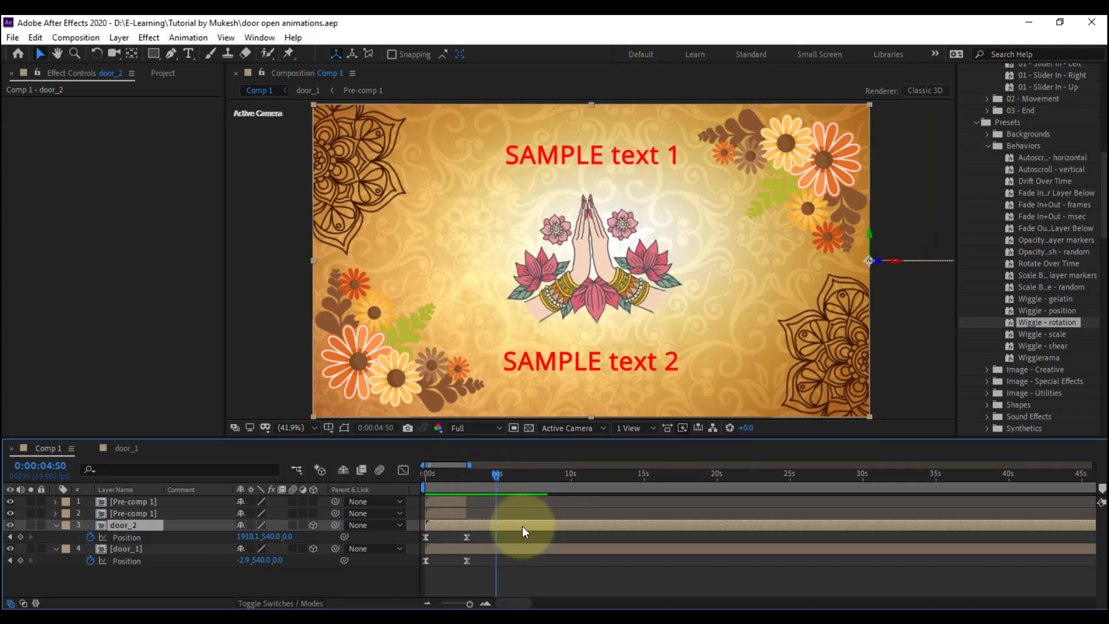
key("r")
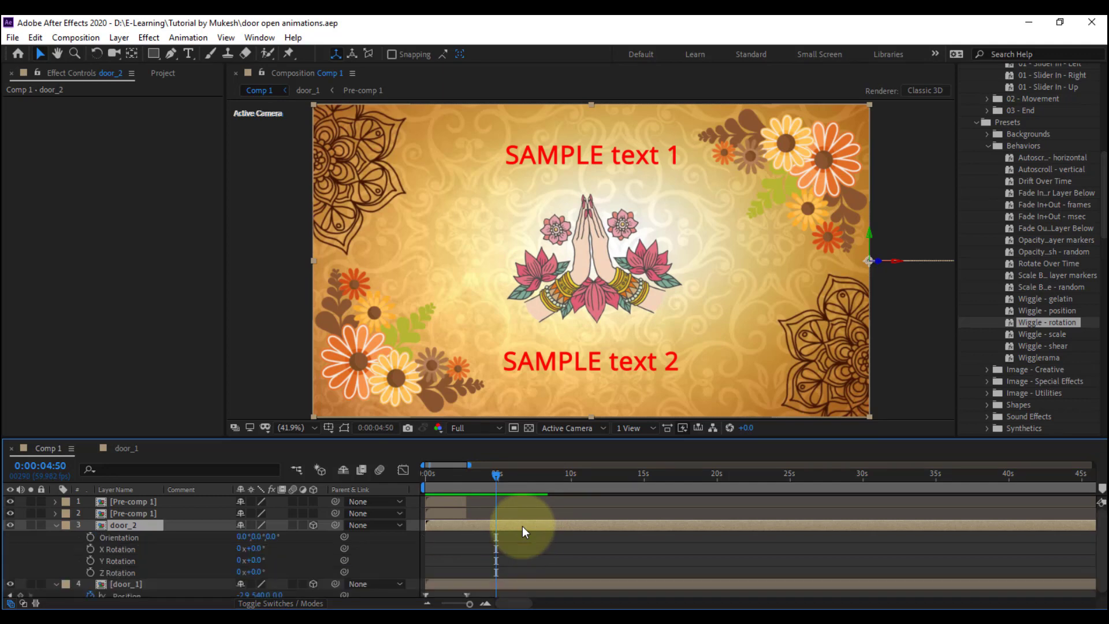
scroll(526, 538, "down", 1)
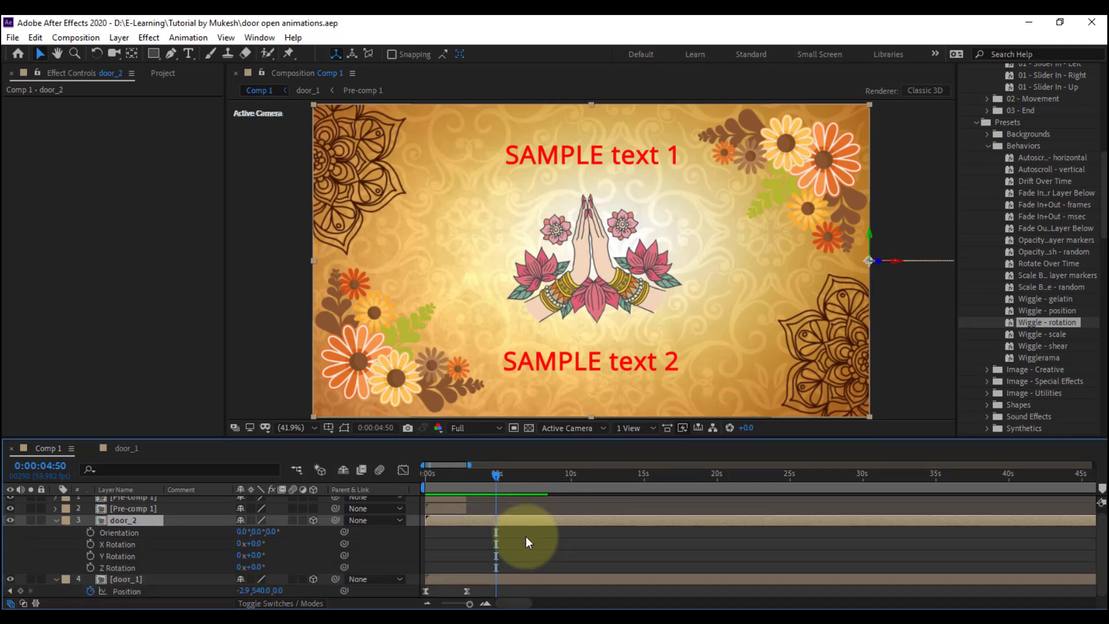
left_click(518, 575)
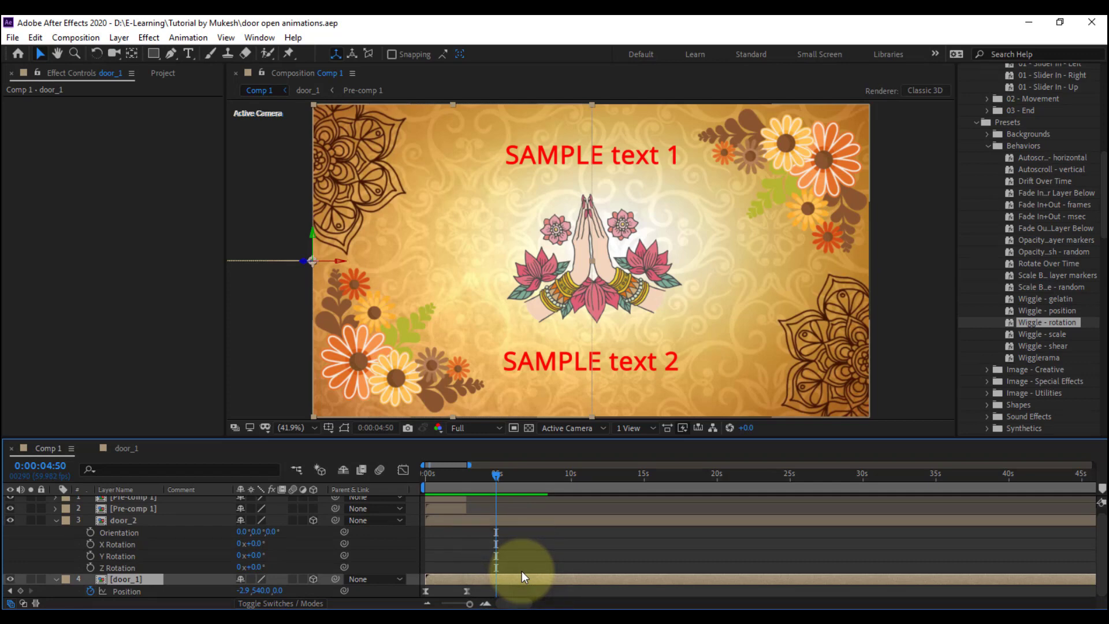
key("r")
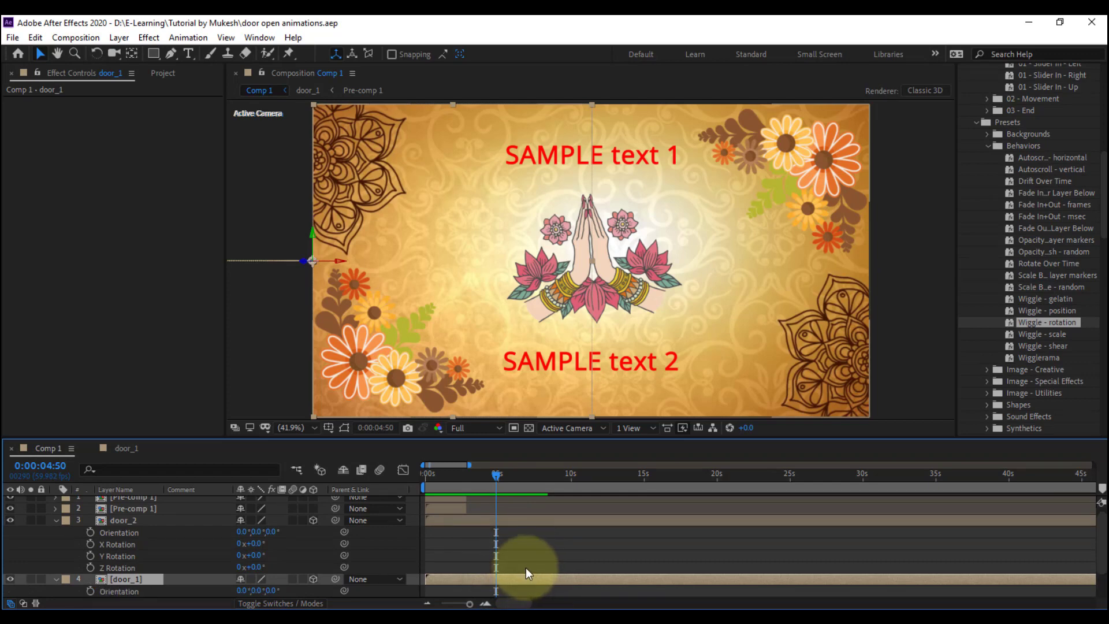
scroll(525, 567, "down", 2)
scroll(519, 556, "up", 2)
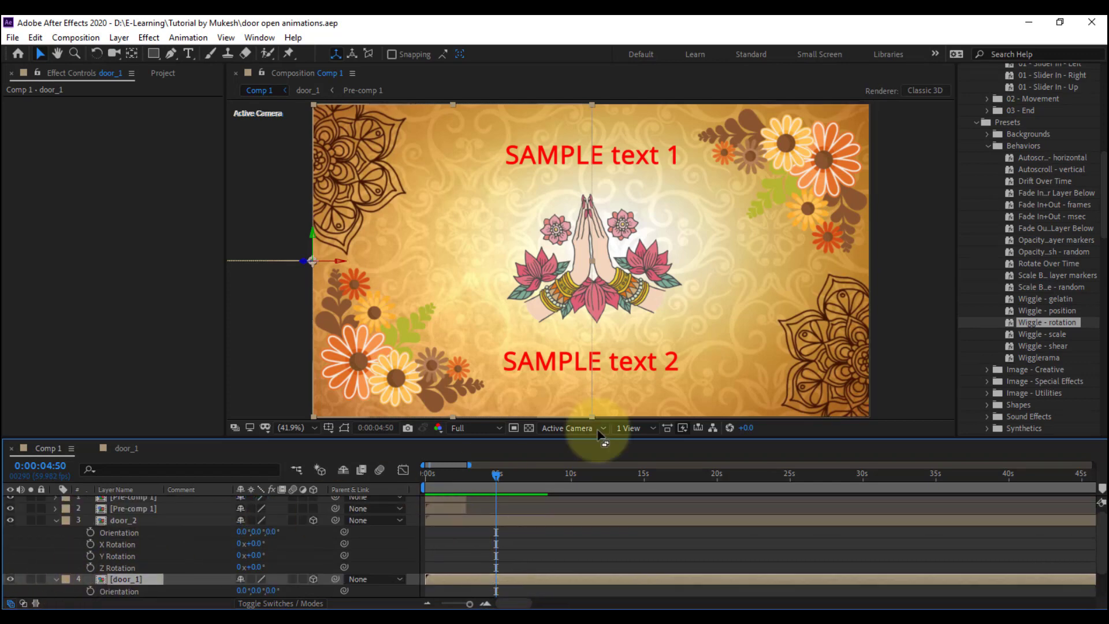
Add starting Y Rotation keyframes to the door_2 and door_1 layers at 0:00:04:50
left_click(91, 555)
scroll(139, 559, "down", 1)
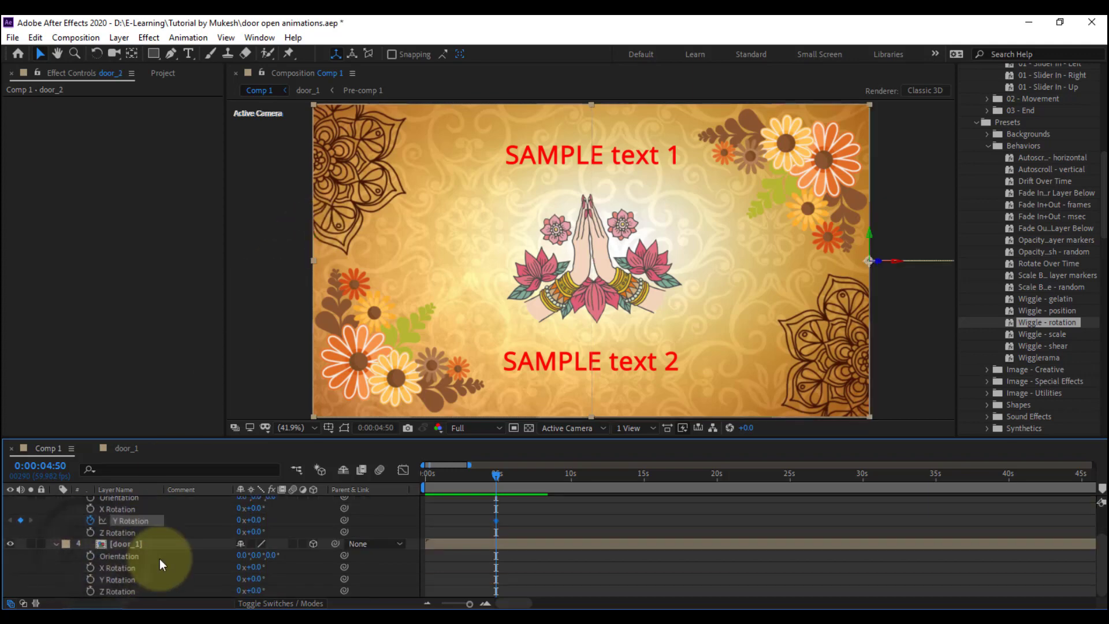
left_click(90, 579)
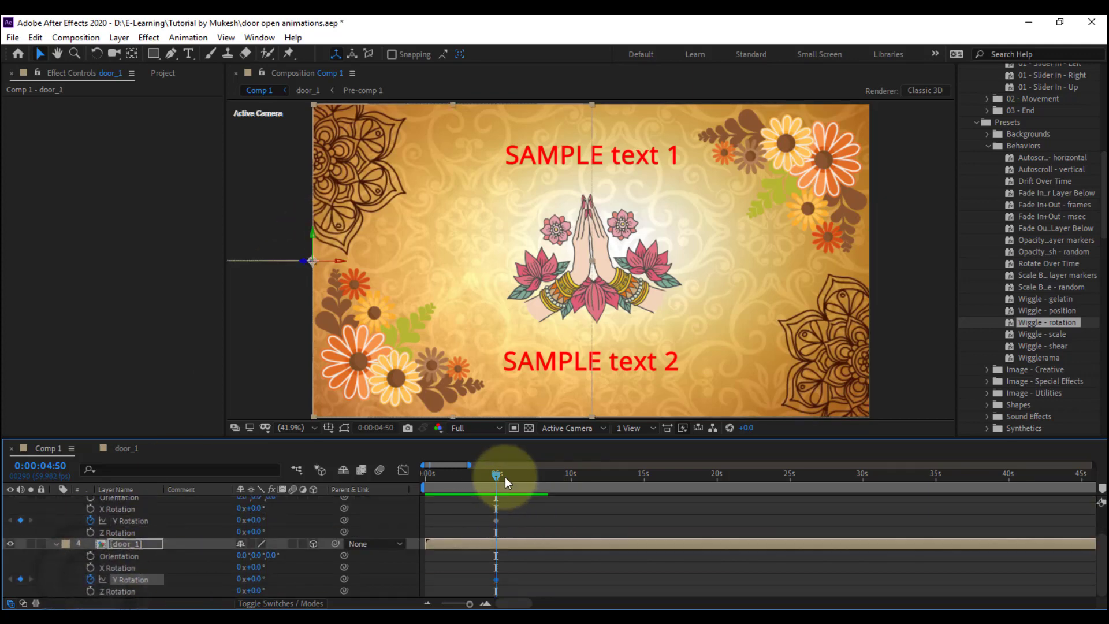
At 0:00:08:11, set door_2's Y Rotation to 110° so the door swings open from its outer edge
key("space")
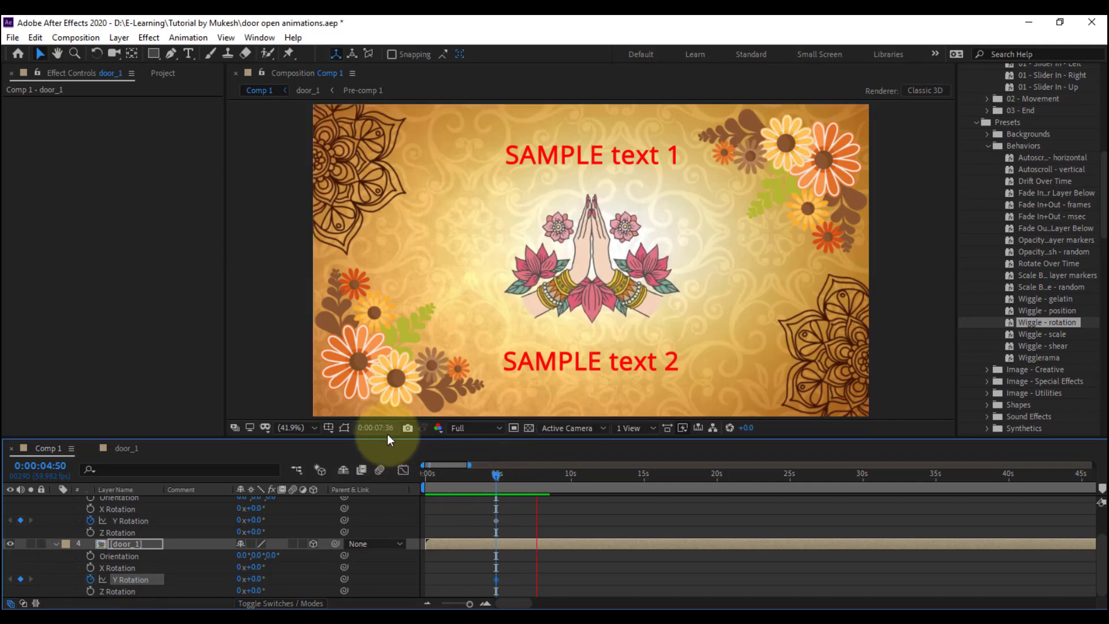
key("space")
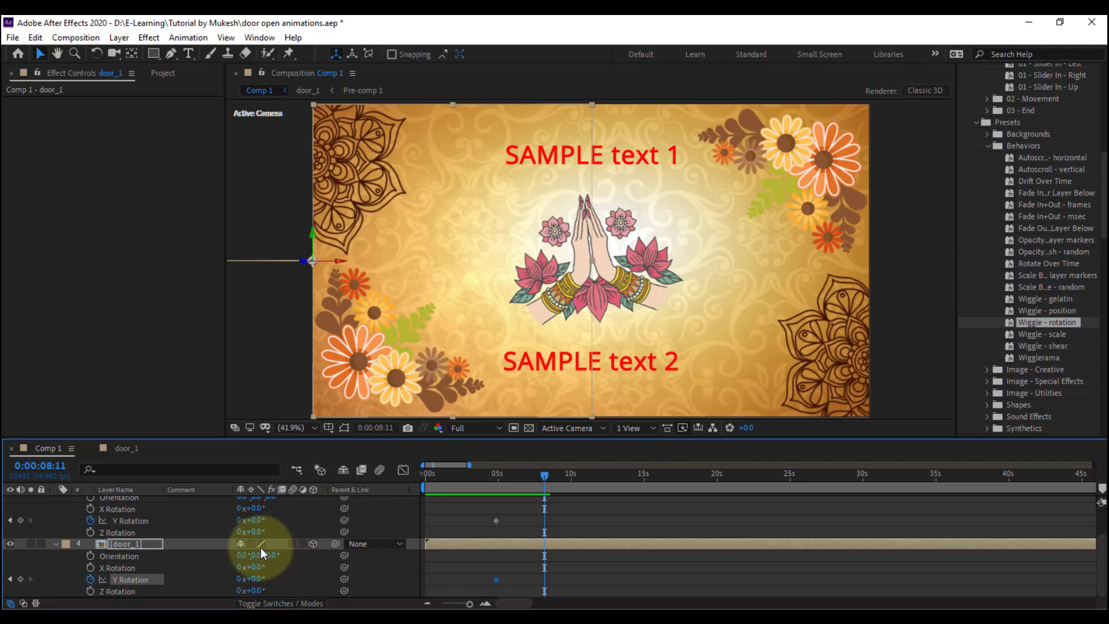
left_click_drag(254, 520, 325, 518)
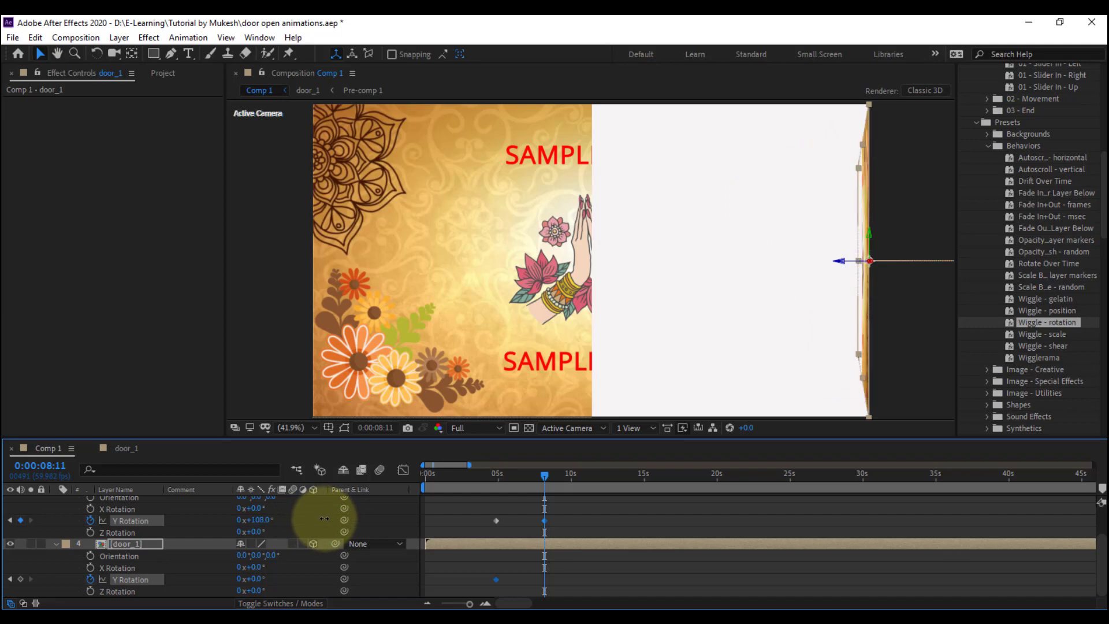
left_click_drag(326, 518, 325, 518)
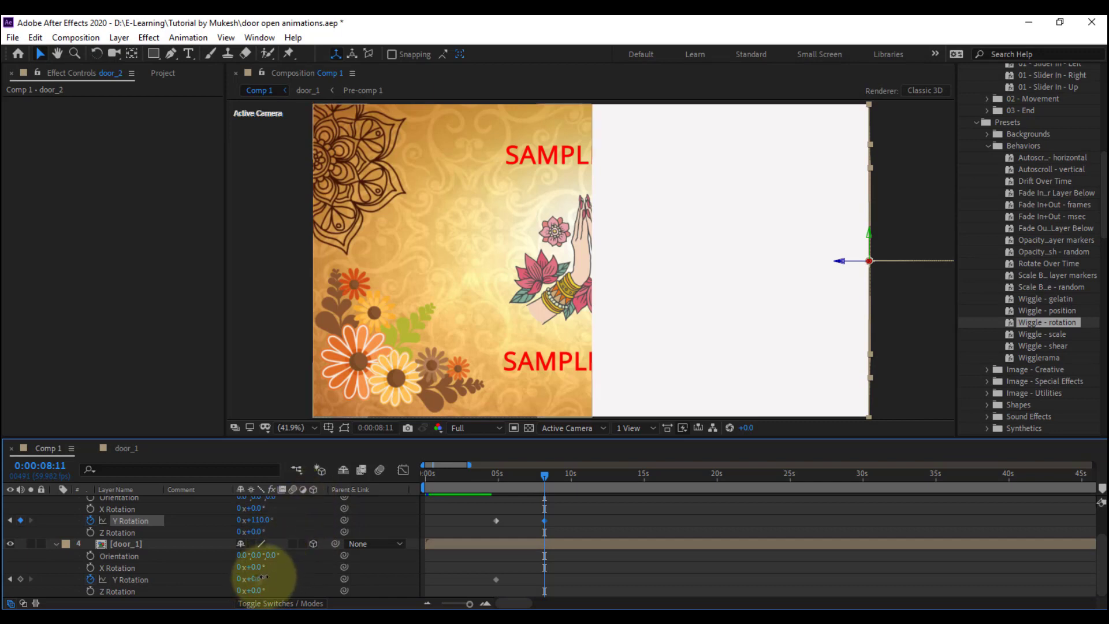
Set door_1's Y Rotation to -110° at 0:00:08:11 so it opens opposite door_2
left_click_drag(263, 577, 259, 579)
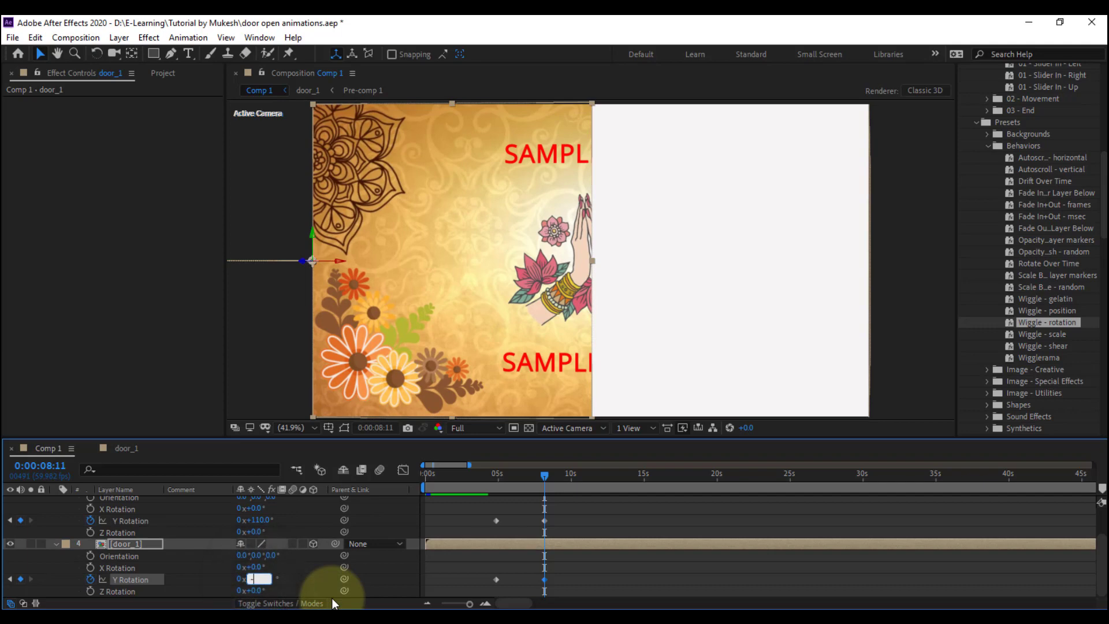
type("-110")
key("Return")
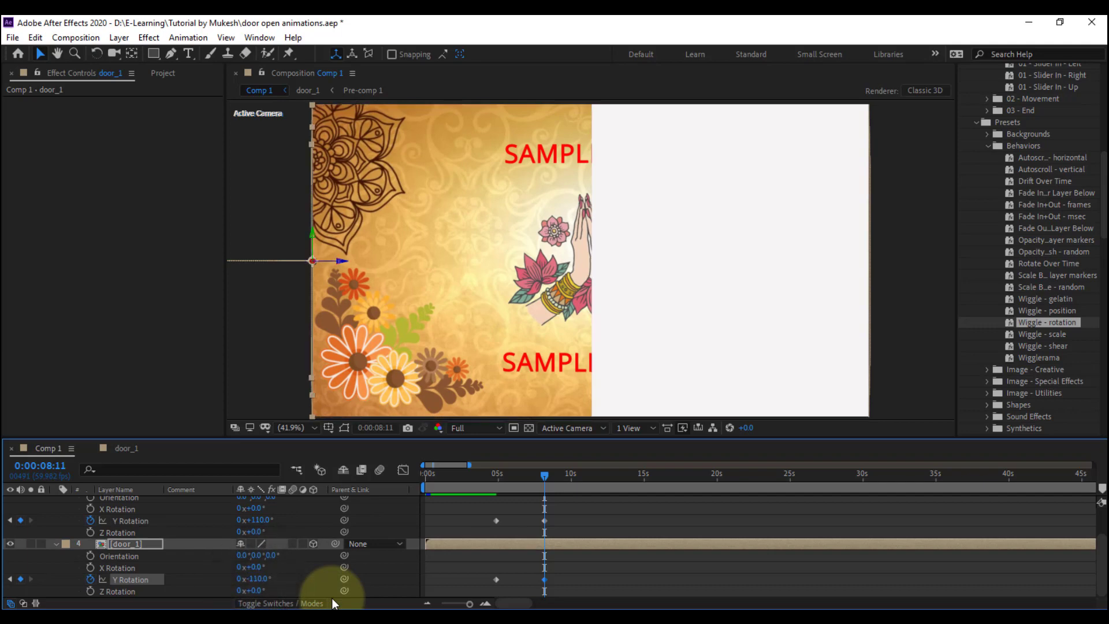
Preview the door opening and move both doors' ending Y Rotation keyframes earlier, to about 7 seconds
left_click(493, 476)
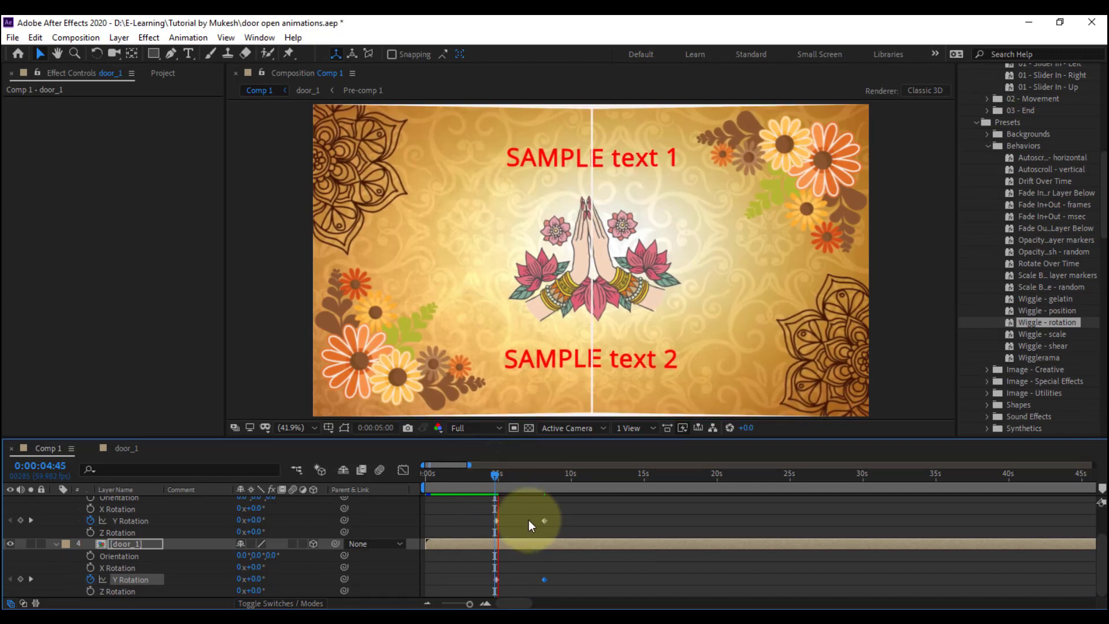
key("space")
left_click_drag(533, 511, 525, 581)
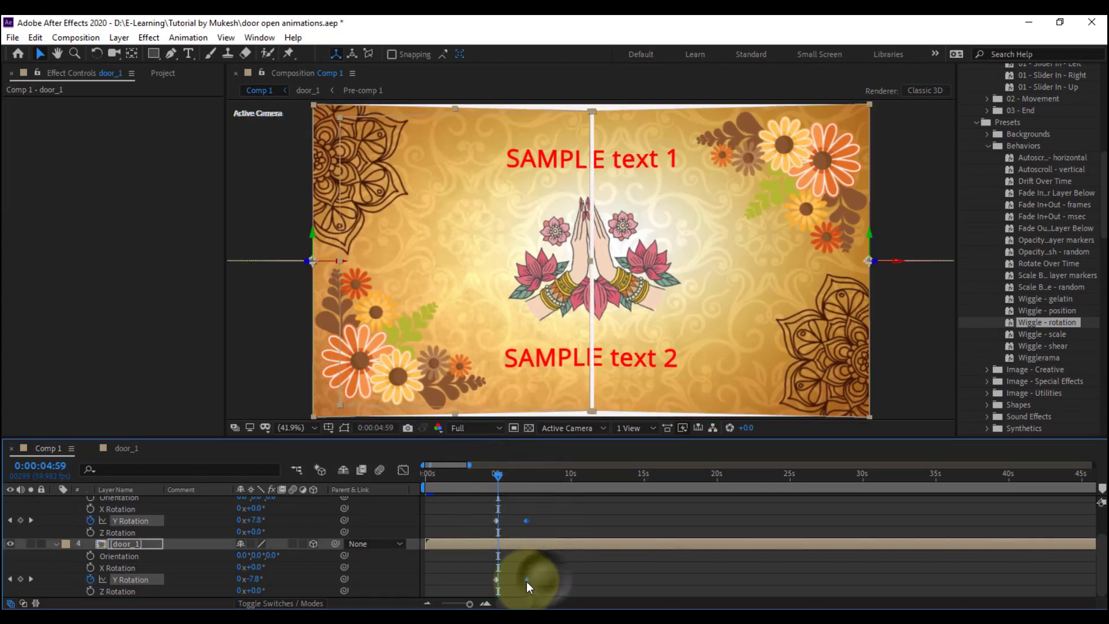
Apply Easy Ease to all Y Rotation keyframes of both doors and preview the opening from about 0:00:04:36
left_click_drag(540, 516, 485, 584)
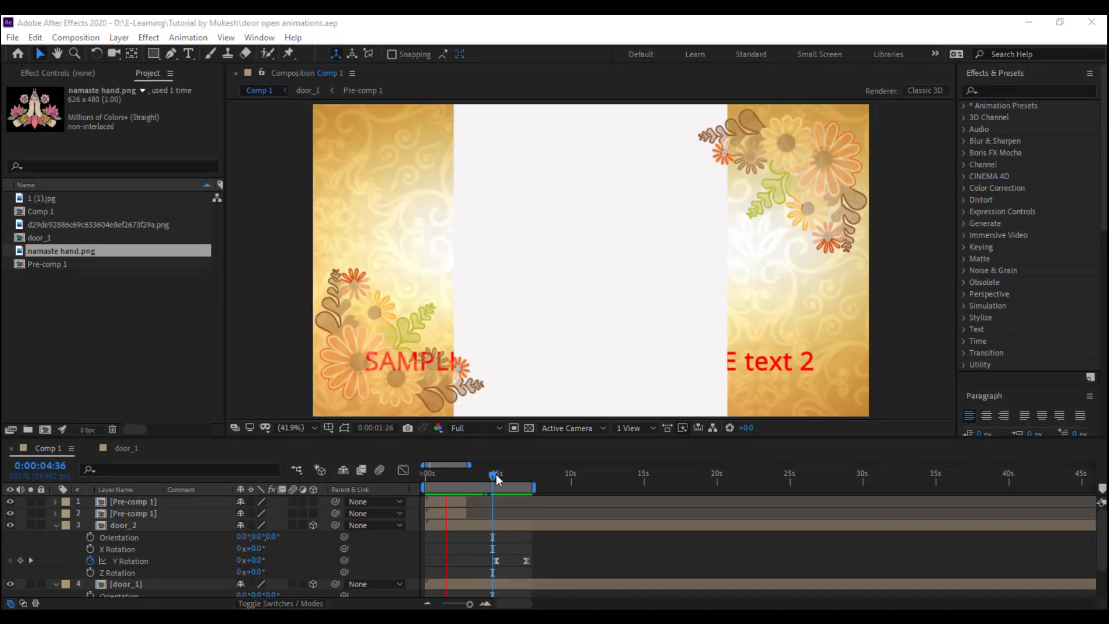
left_click_drag(496, 473, 494, 476)
key("space")
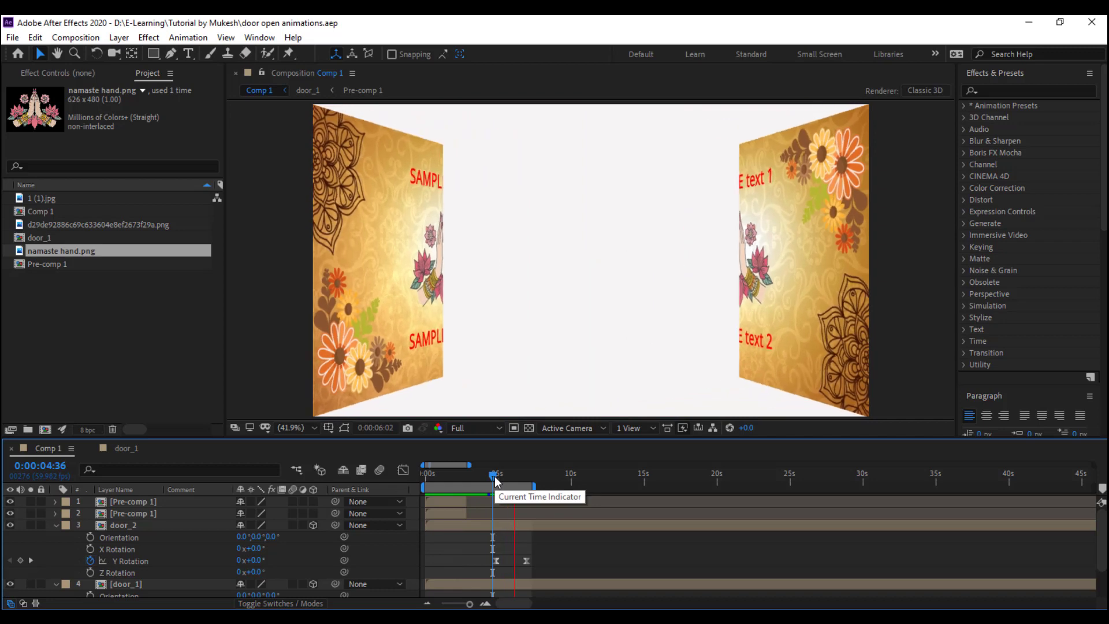
key("space")
key("space")
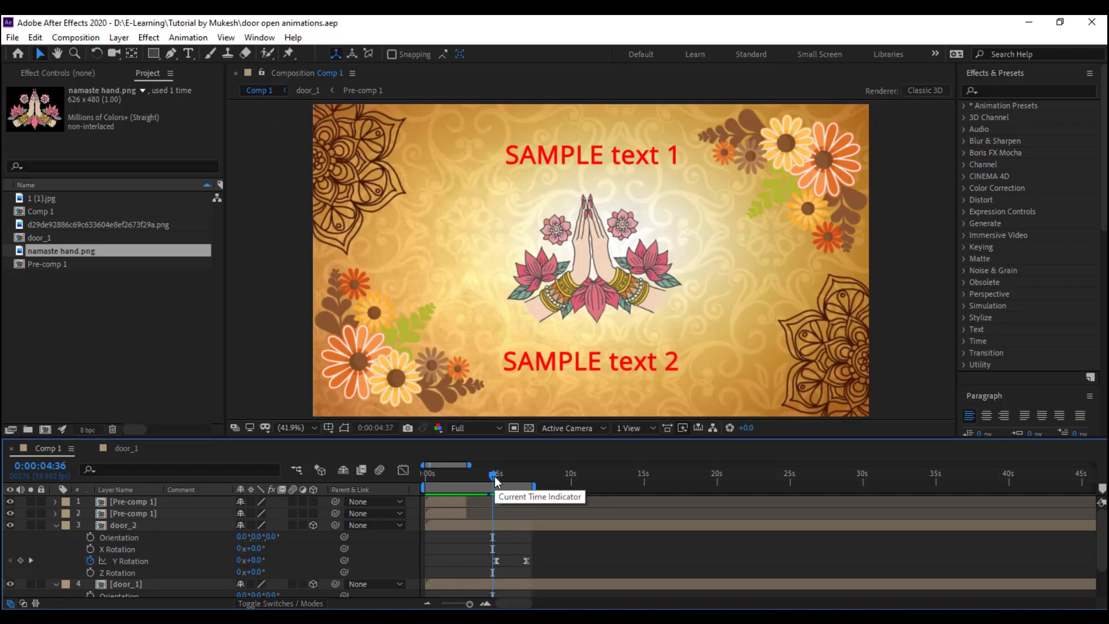